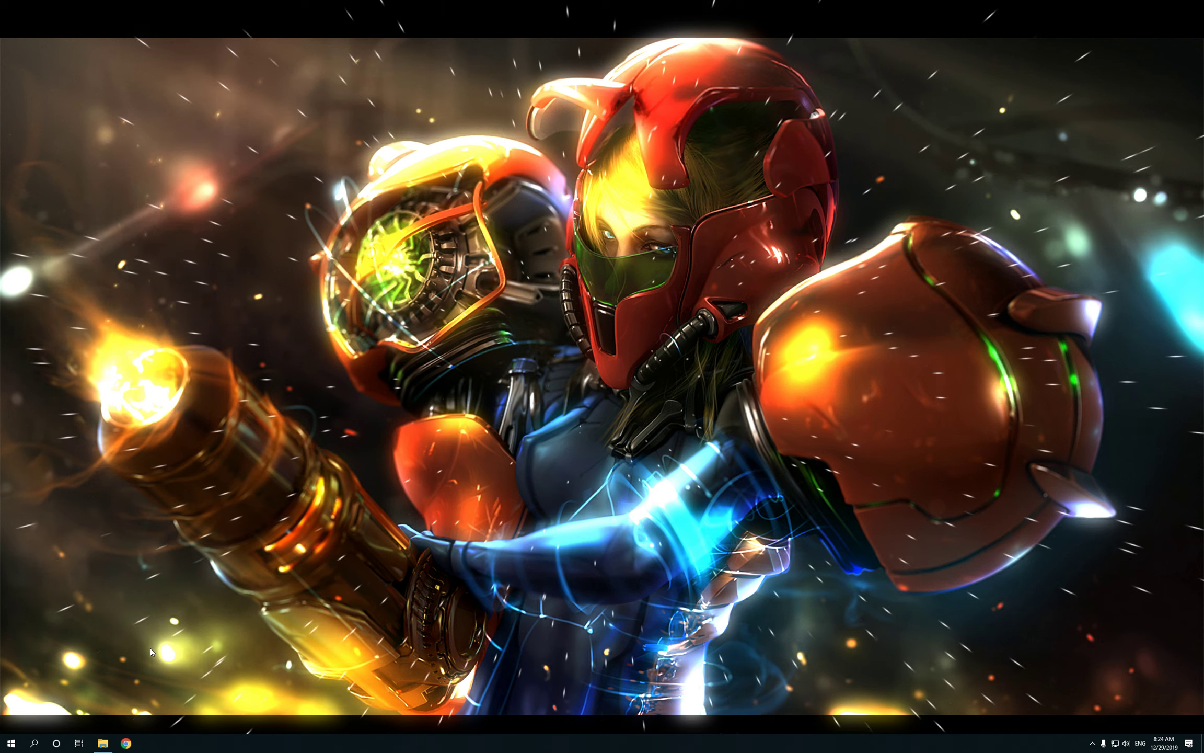
- Launch Unity Hub and open the Uptowntutorial project in the Unity editor
left_click(11, 743)
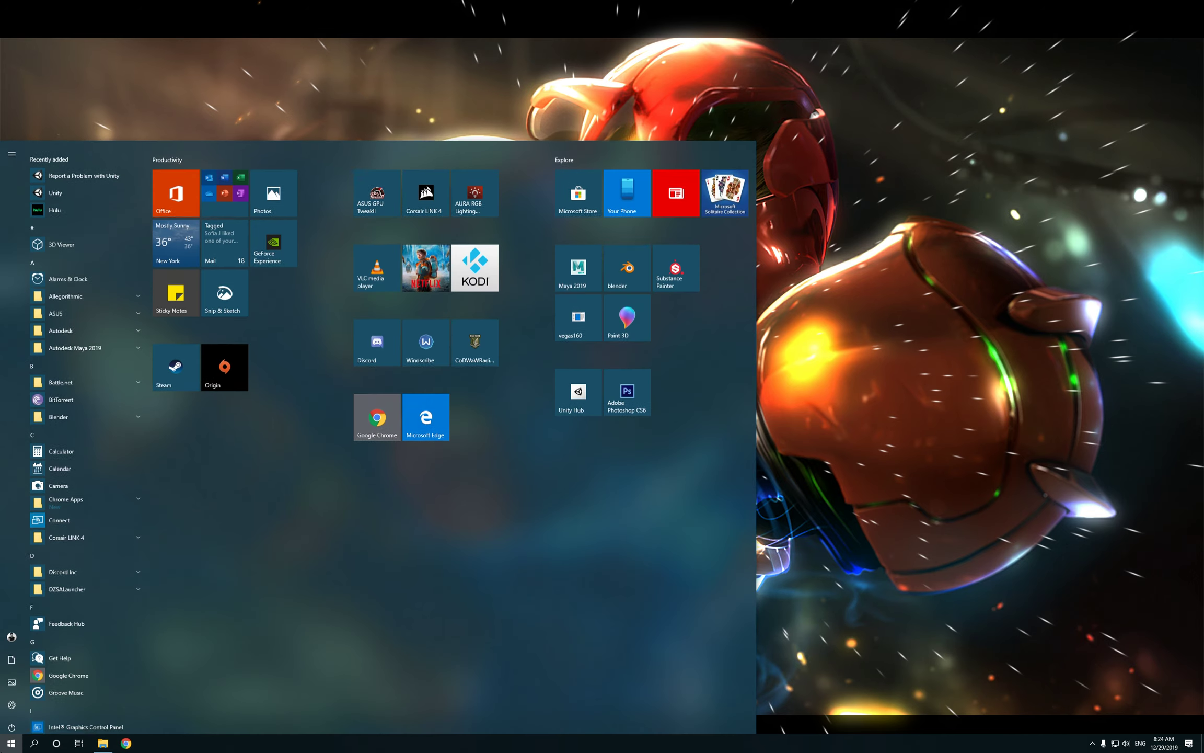
left_click(566, 390)
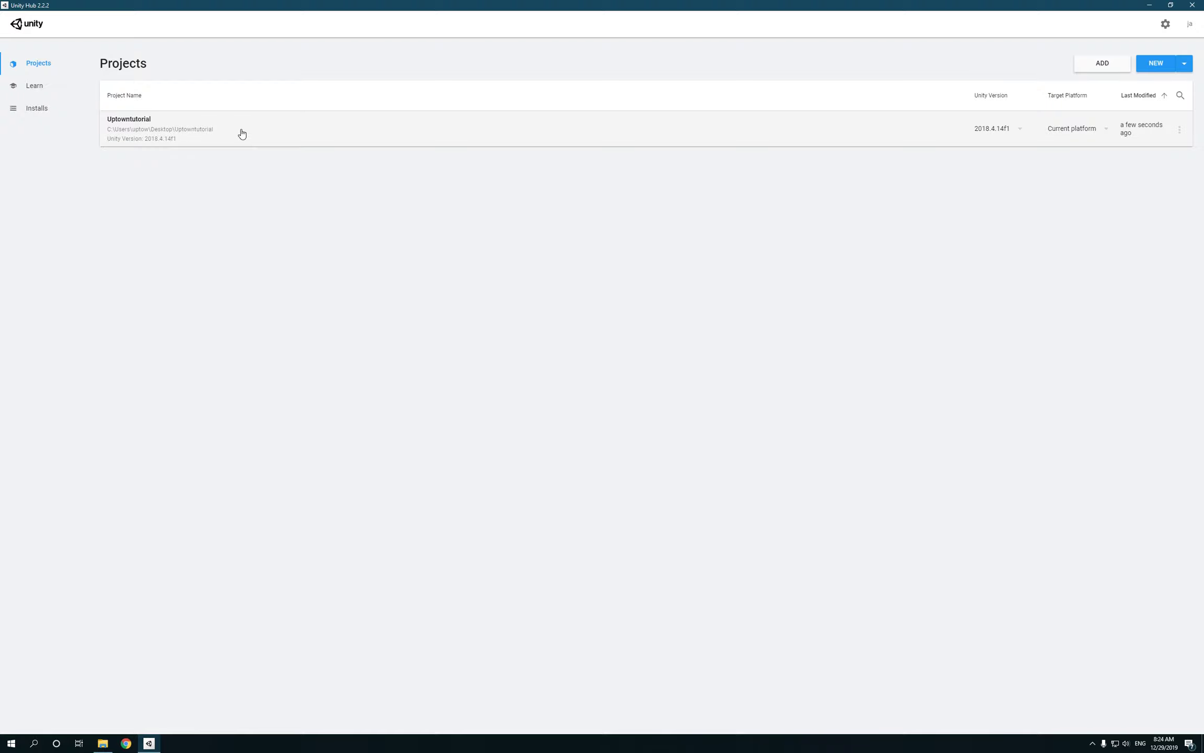
left_click(242, 134)
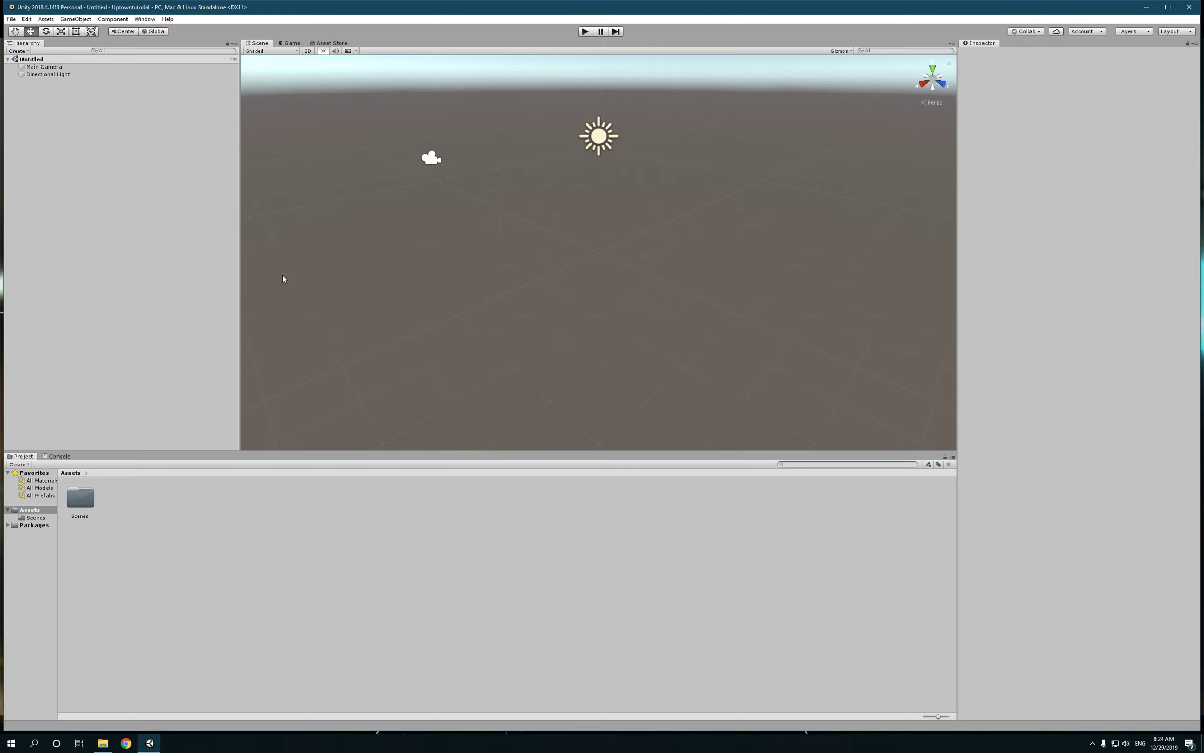
- Save the untitled scene as Uptowns_realm in the project's Assets/Scenes folder
left_click(9, 20)
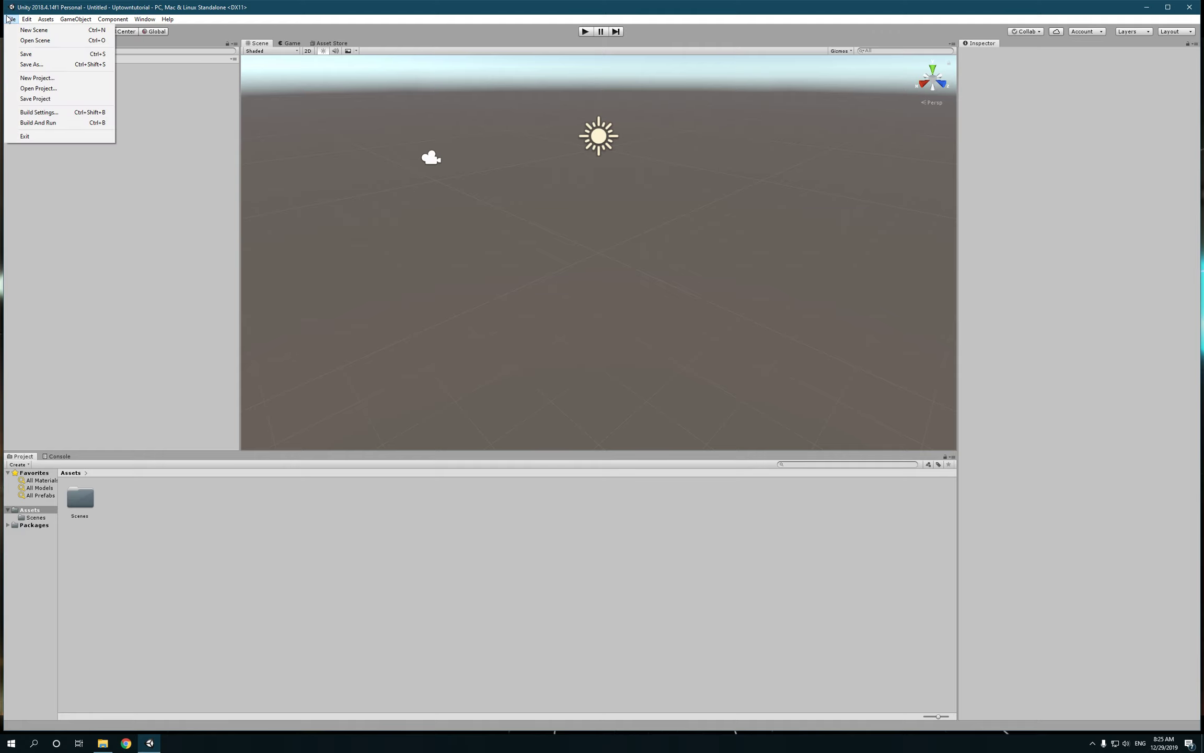
left_click(42, 65)
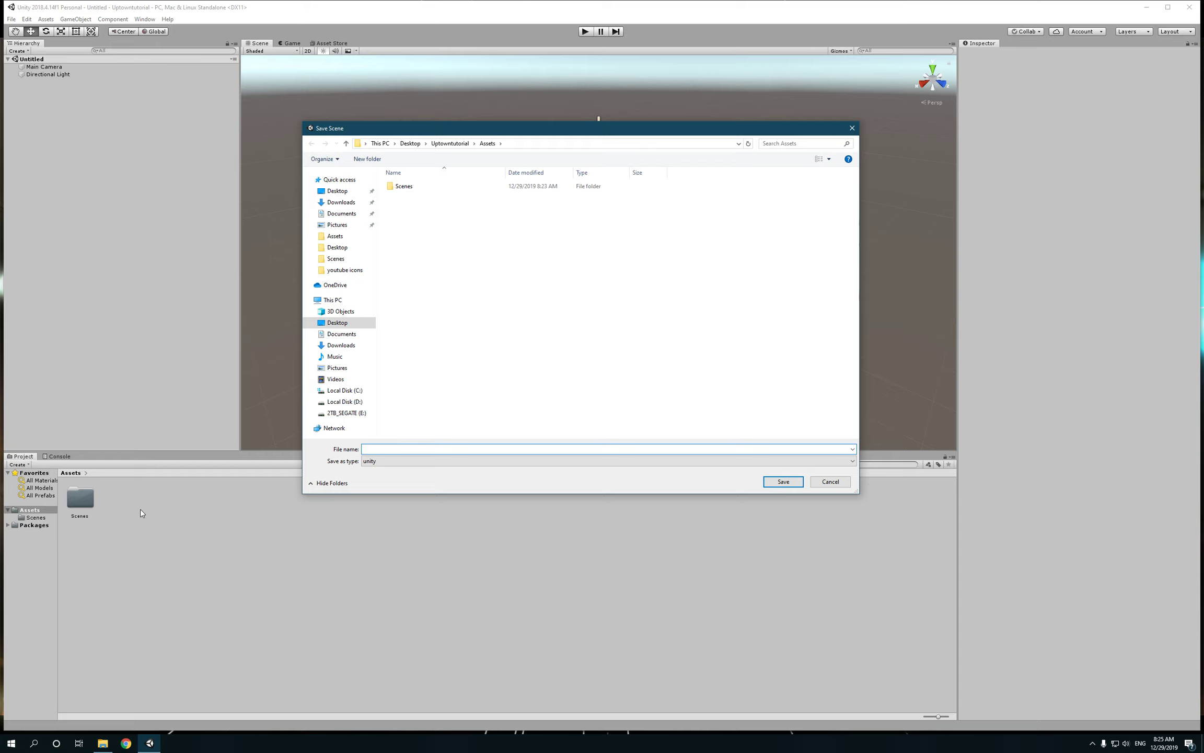
double_click(403, 188)
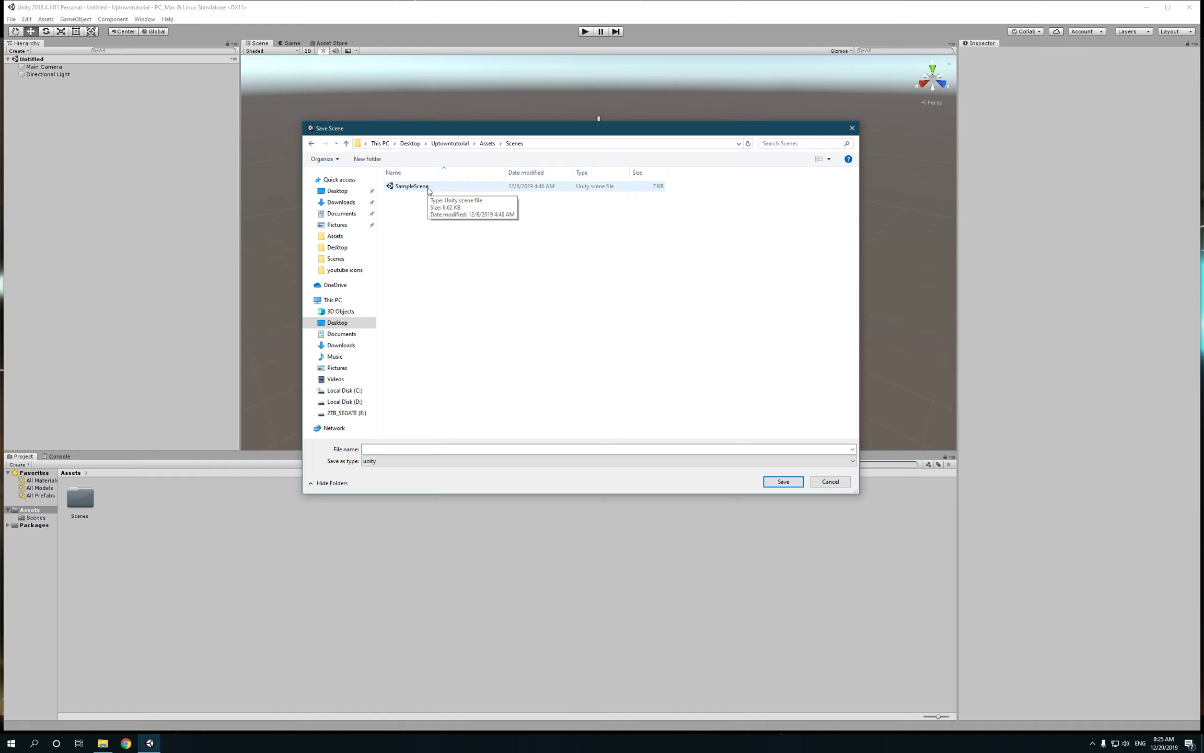
left_click(429, 190)
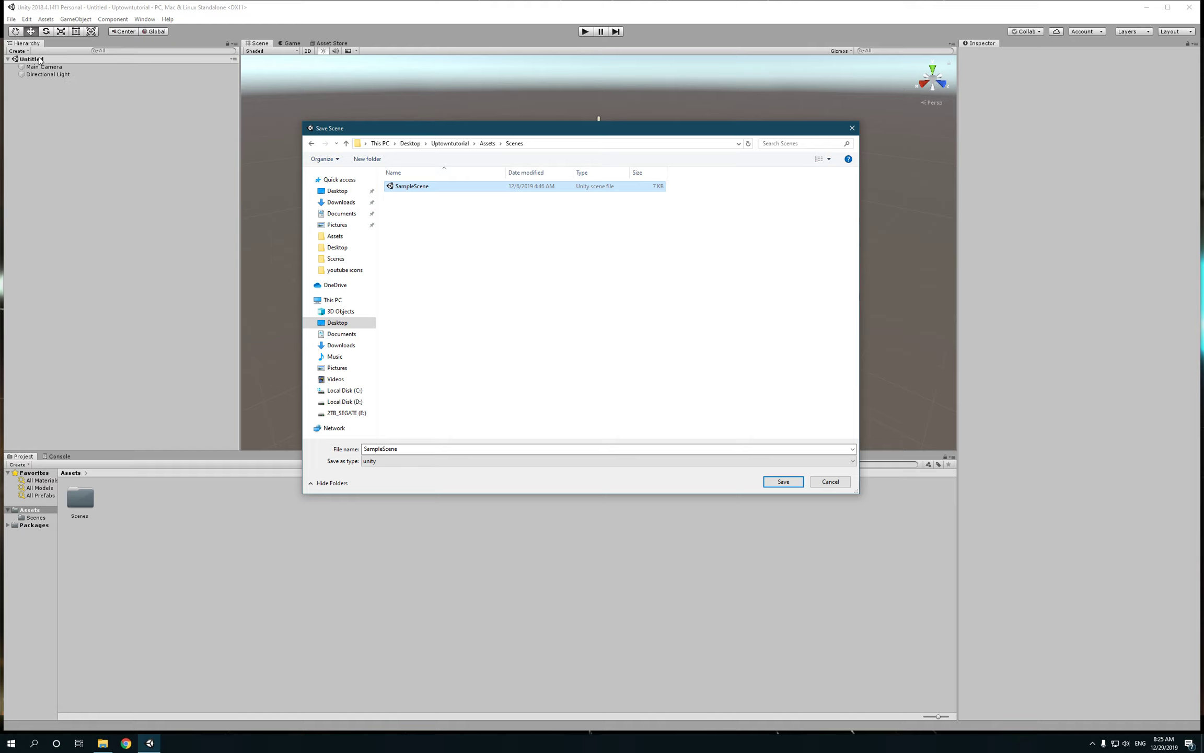
double_click(407, 446)
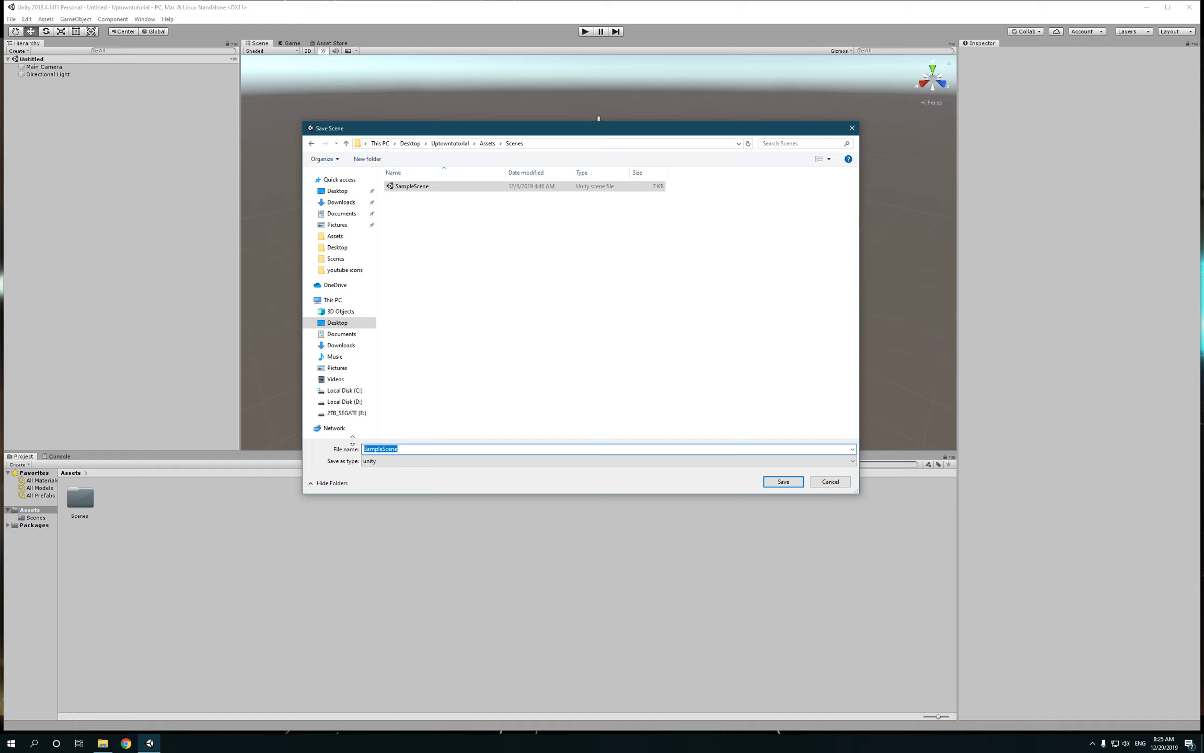
type("Uptowns")
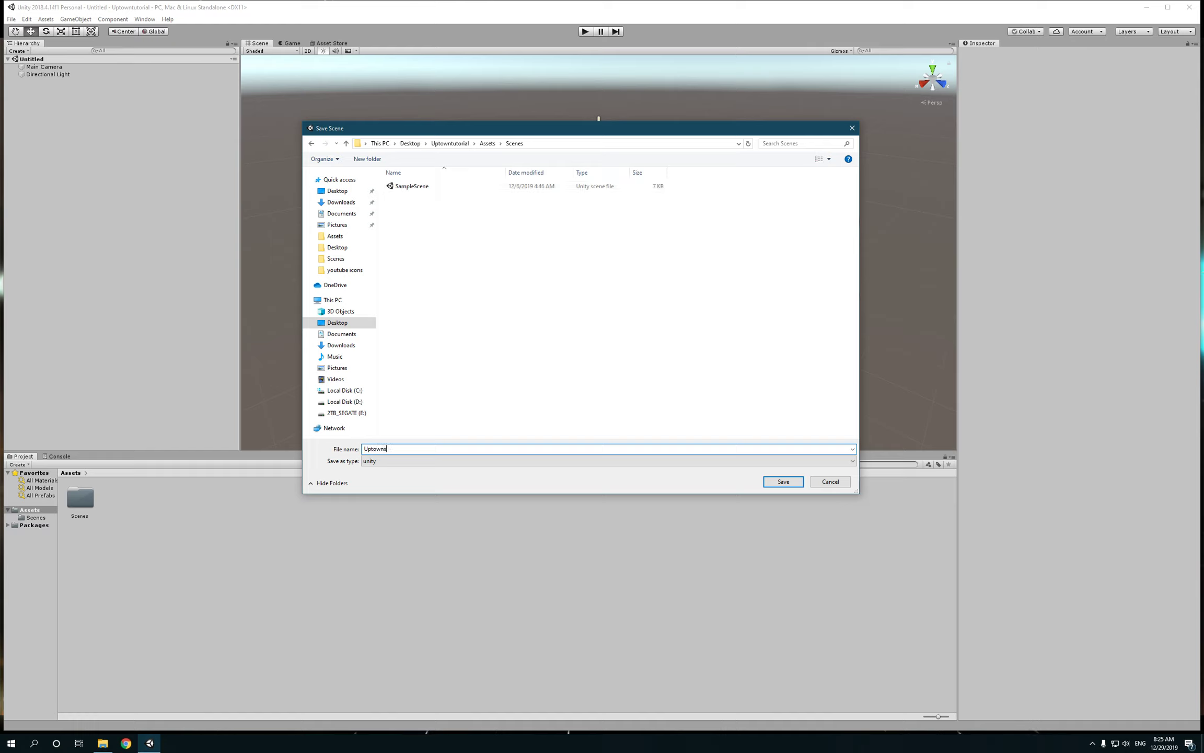
type("_01")
key("BackSpace")
key("BackSpace")
type("realm")
key("Return")
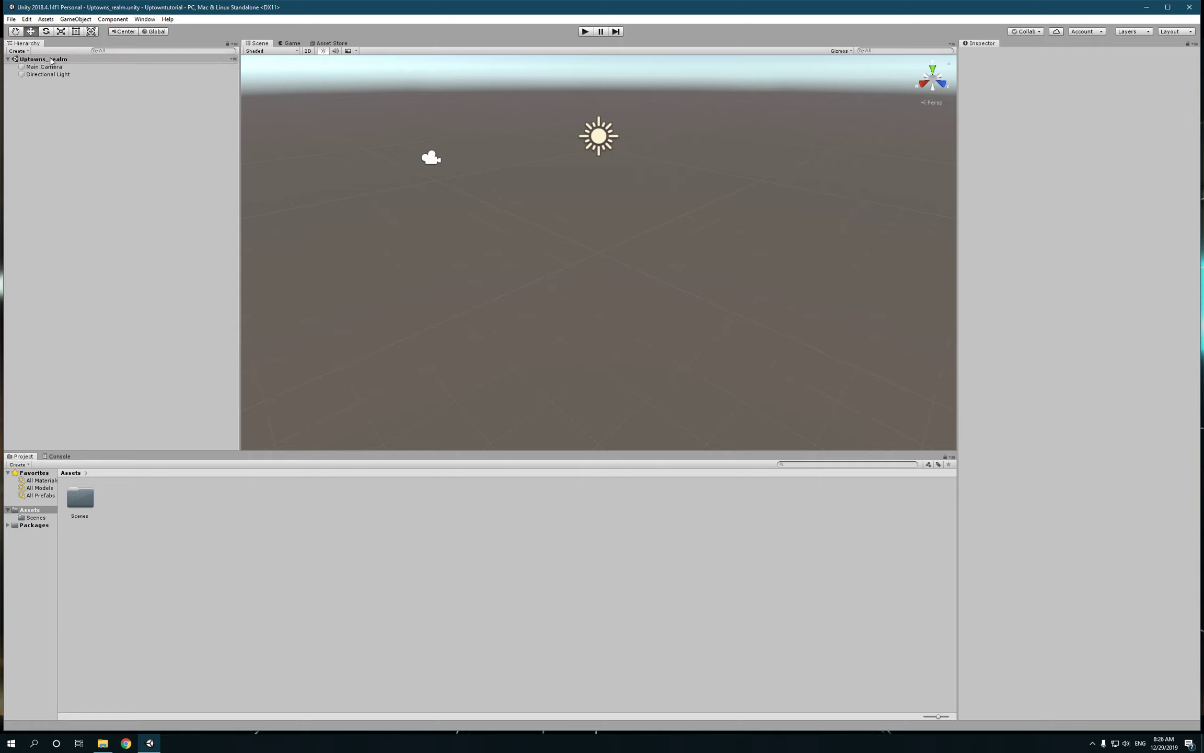
- Delete the Directional Light and the Main Camera from the Uptowns_realm scene
left_click(7, 59)
left_click(8, 60)
left_click(44, 67)
left_click(43, 75)
left_click(45, 68)
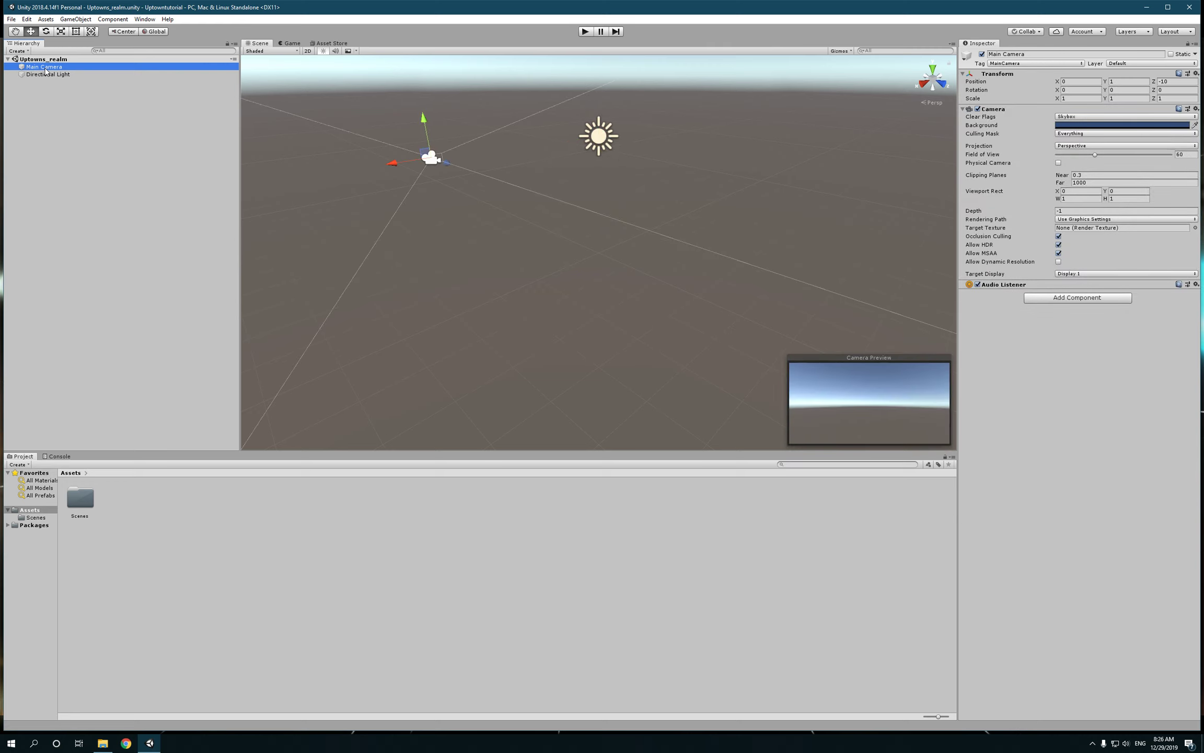
left_click(52, 74)
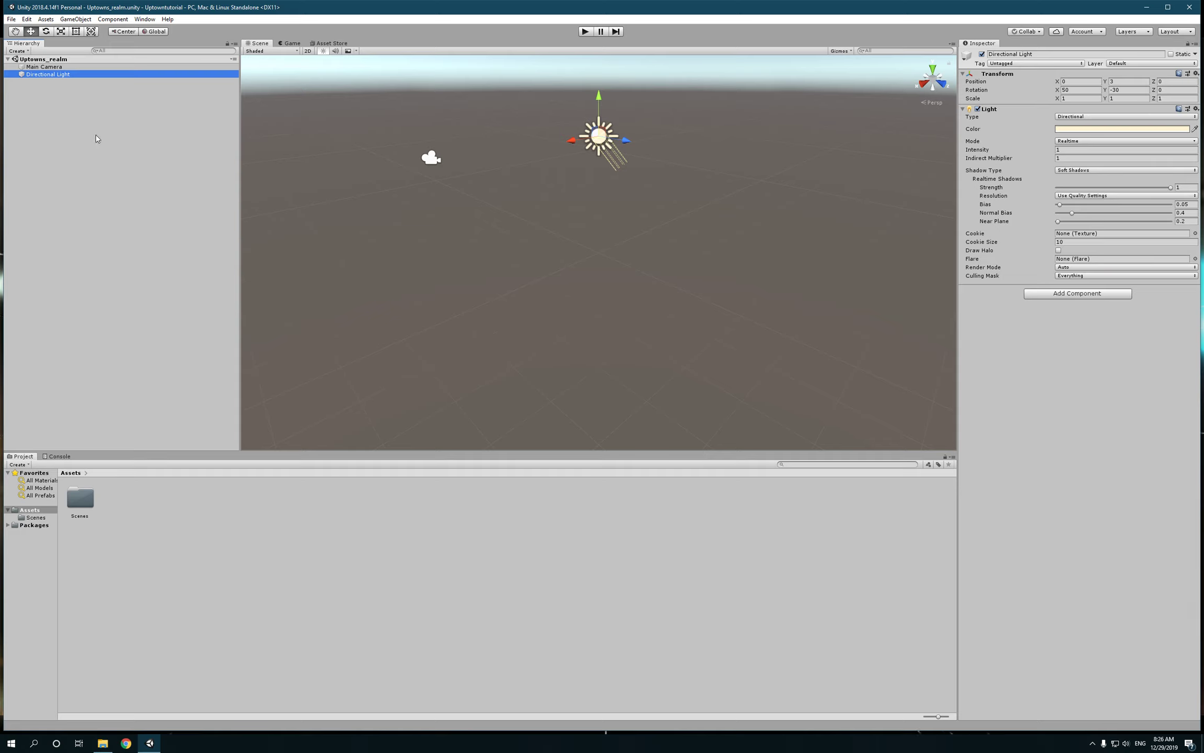
right_click(105, 72)
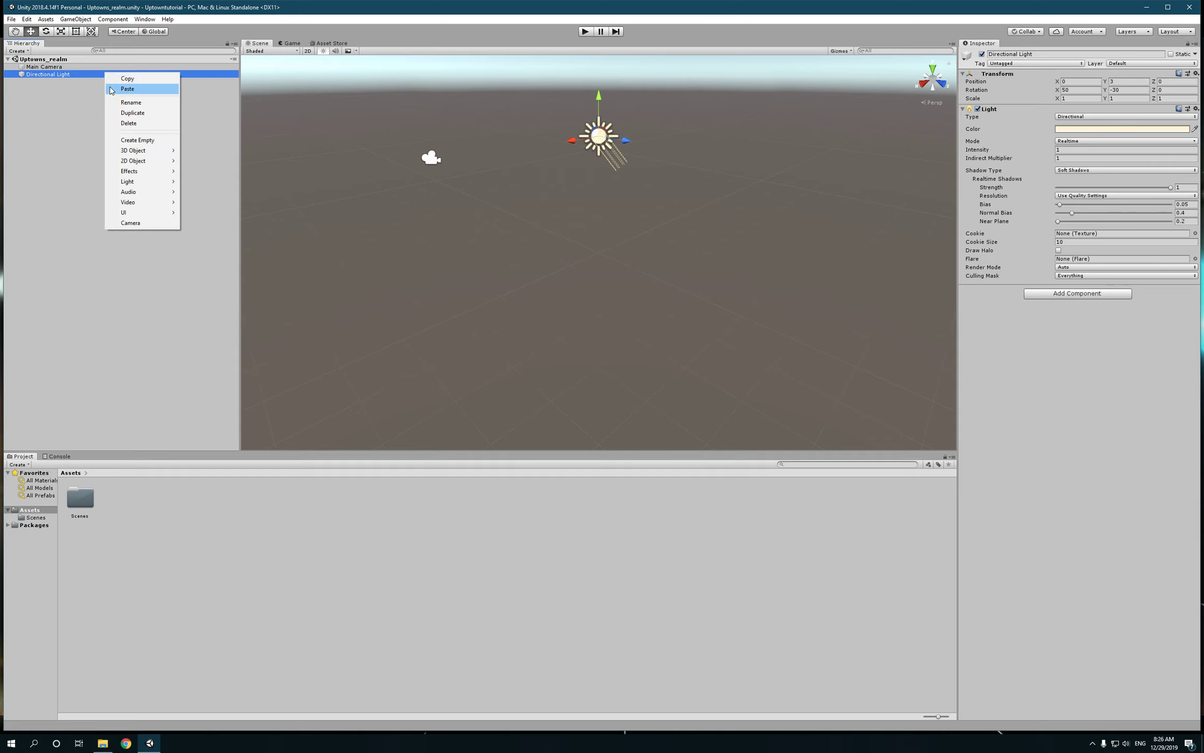
left_click(128, 124)
left_click(63, 67)
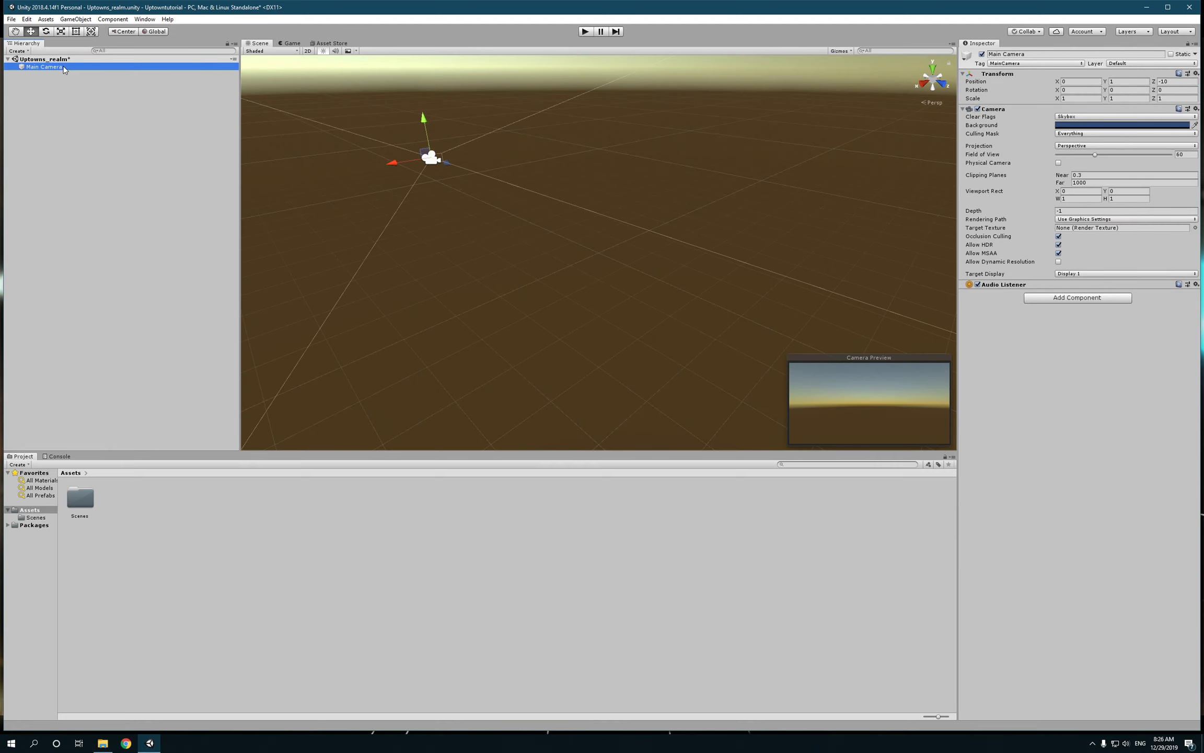
right_click(63, 66)
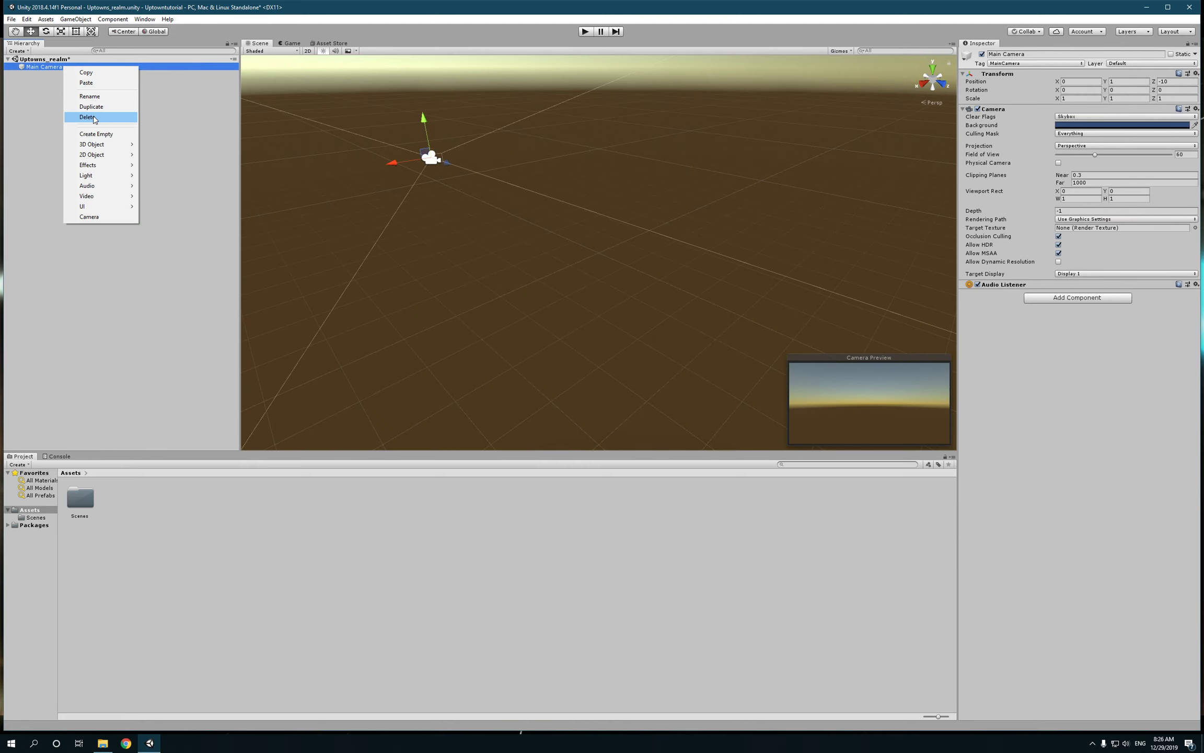
left_click(93, 117)
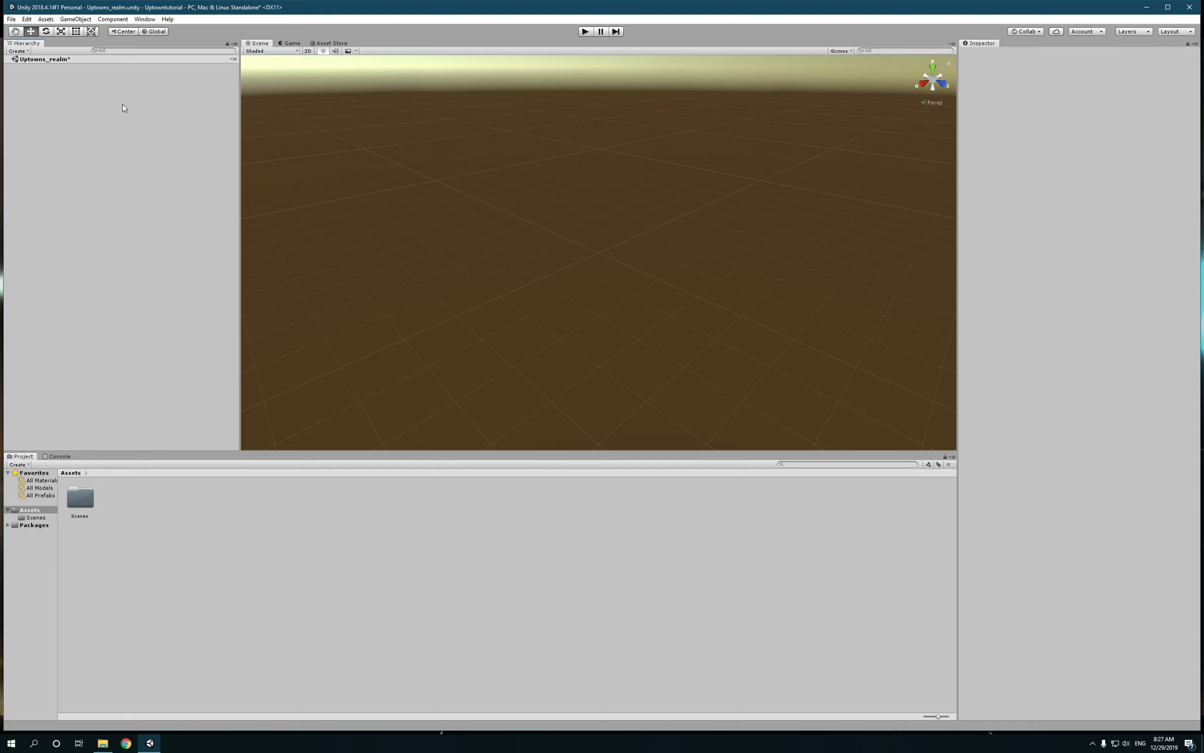
left_click(22, 52)
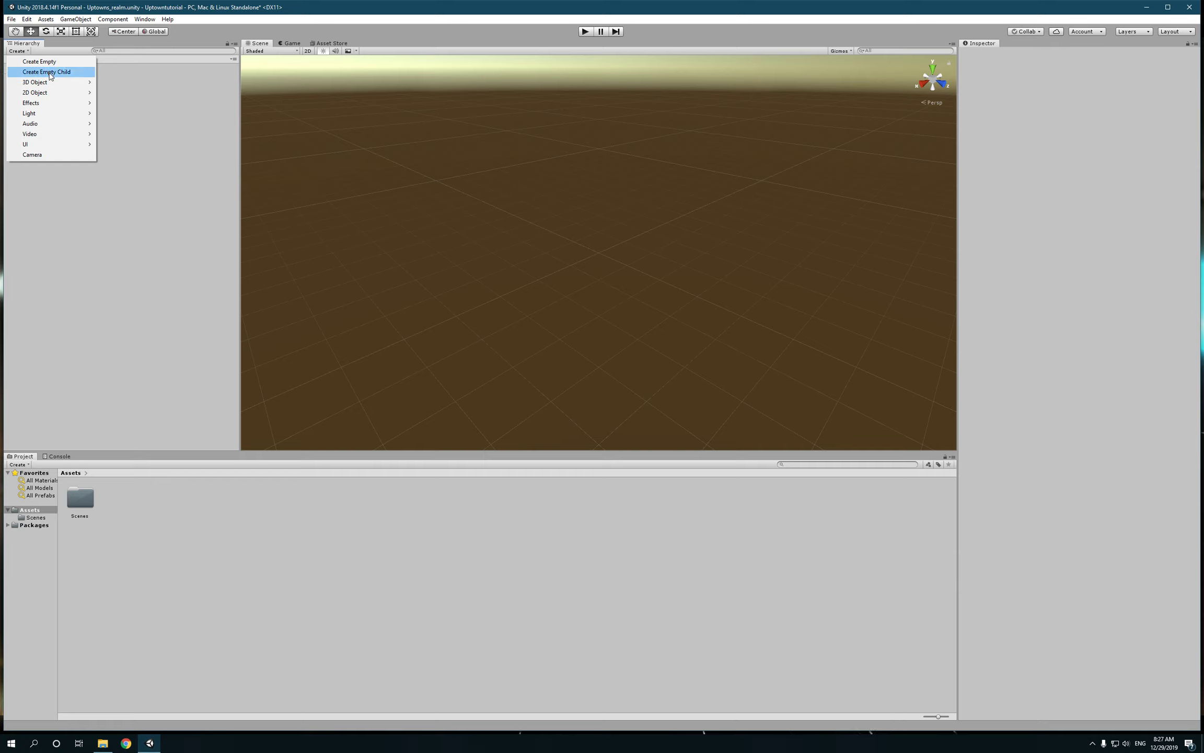
mouse_move(51, 85)
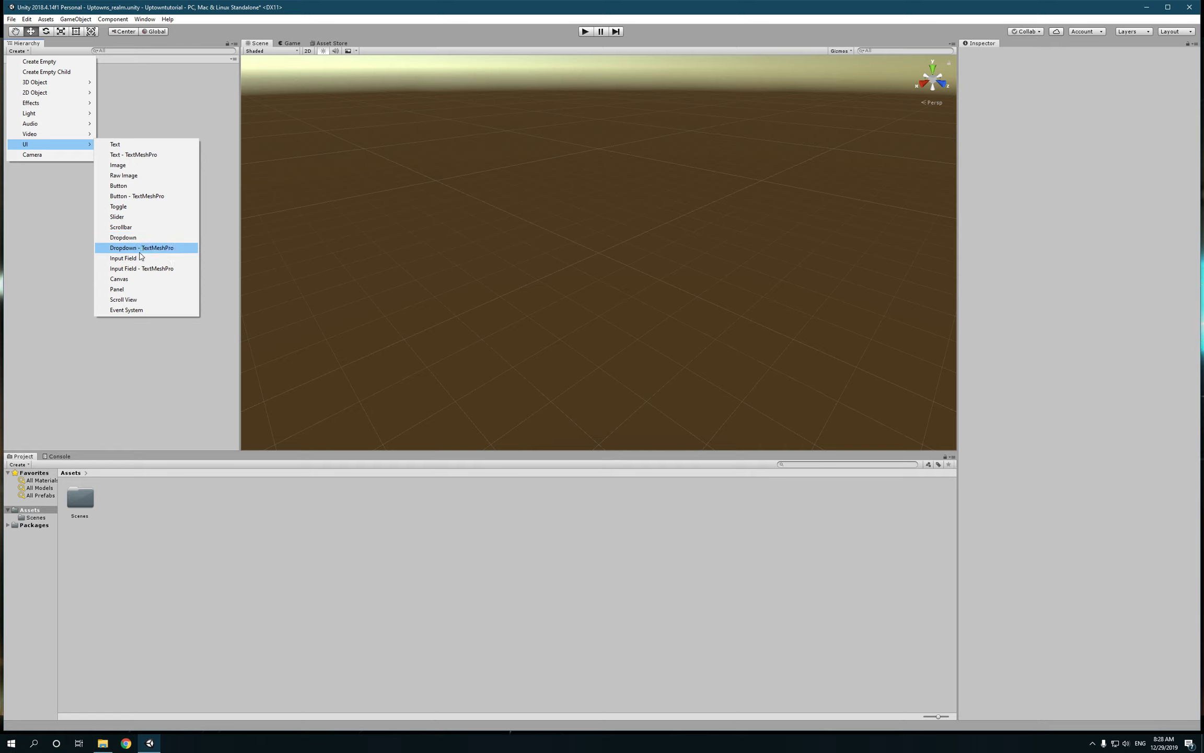
left_click(55, 237)
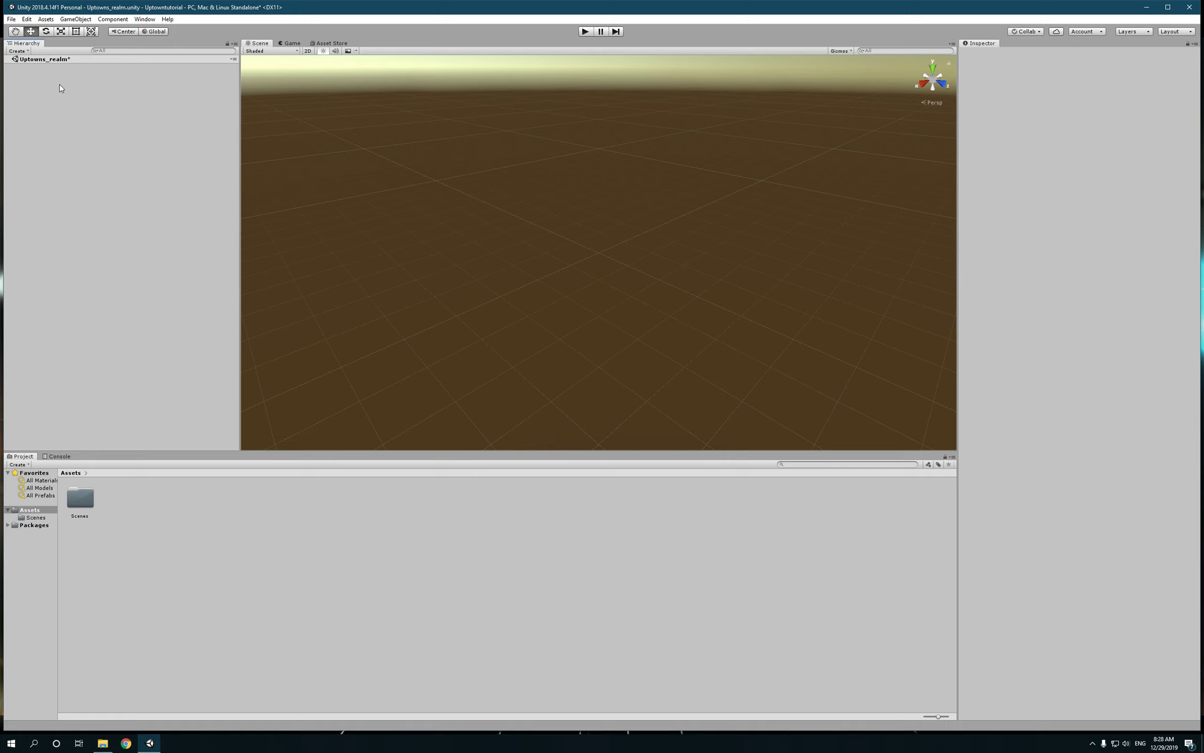
left_click(24, 52)
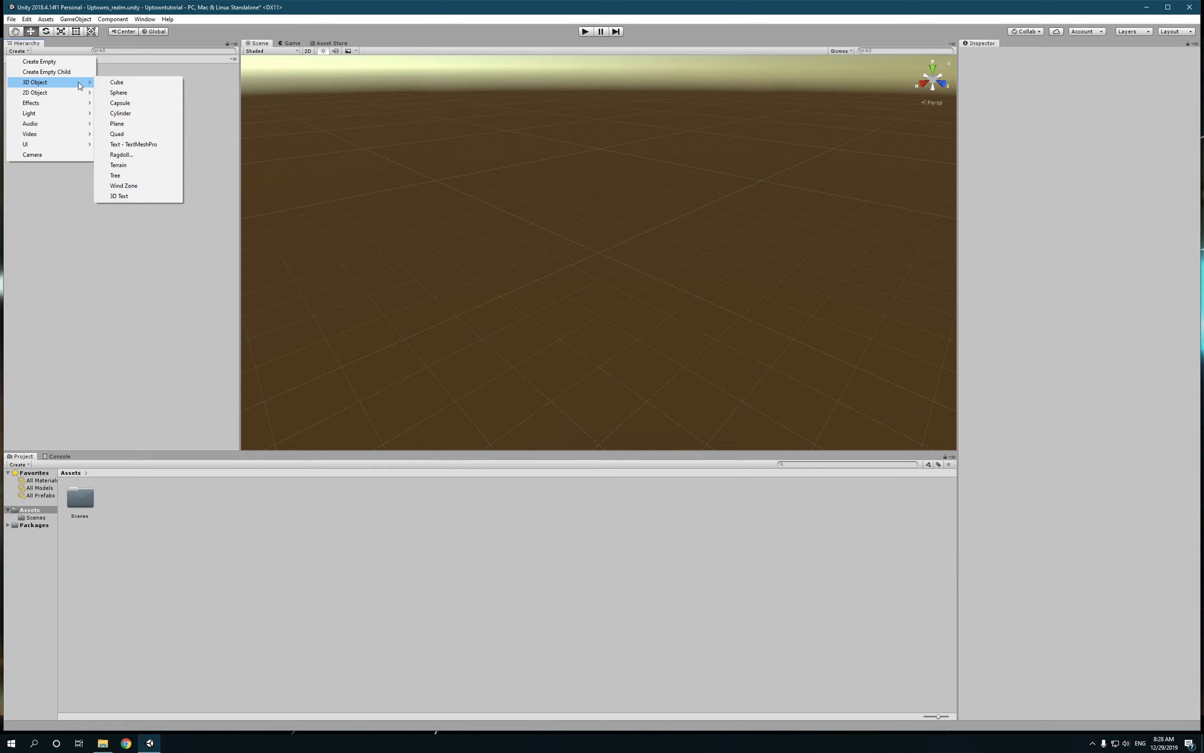
- Add a 3D cube to the empty scene and keep it selected
right_click(82, 228)
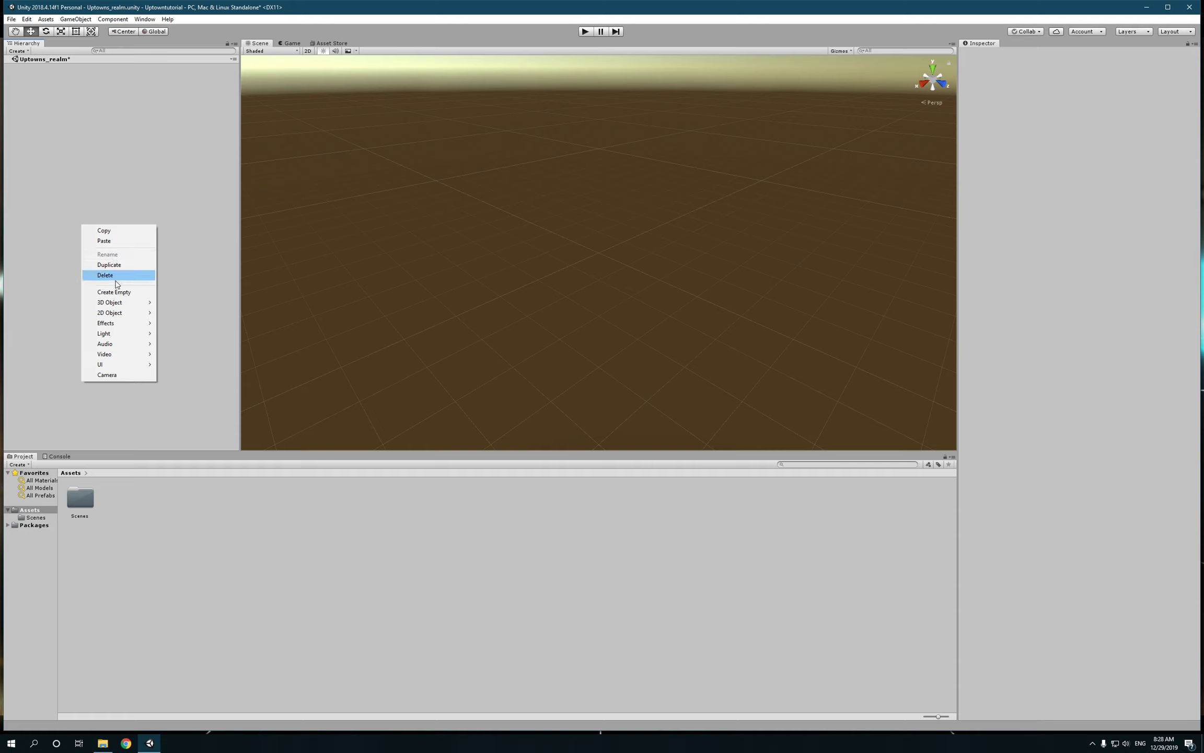
mouse_move(130, 304)
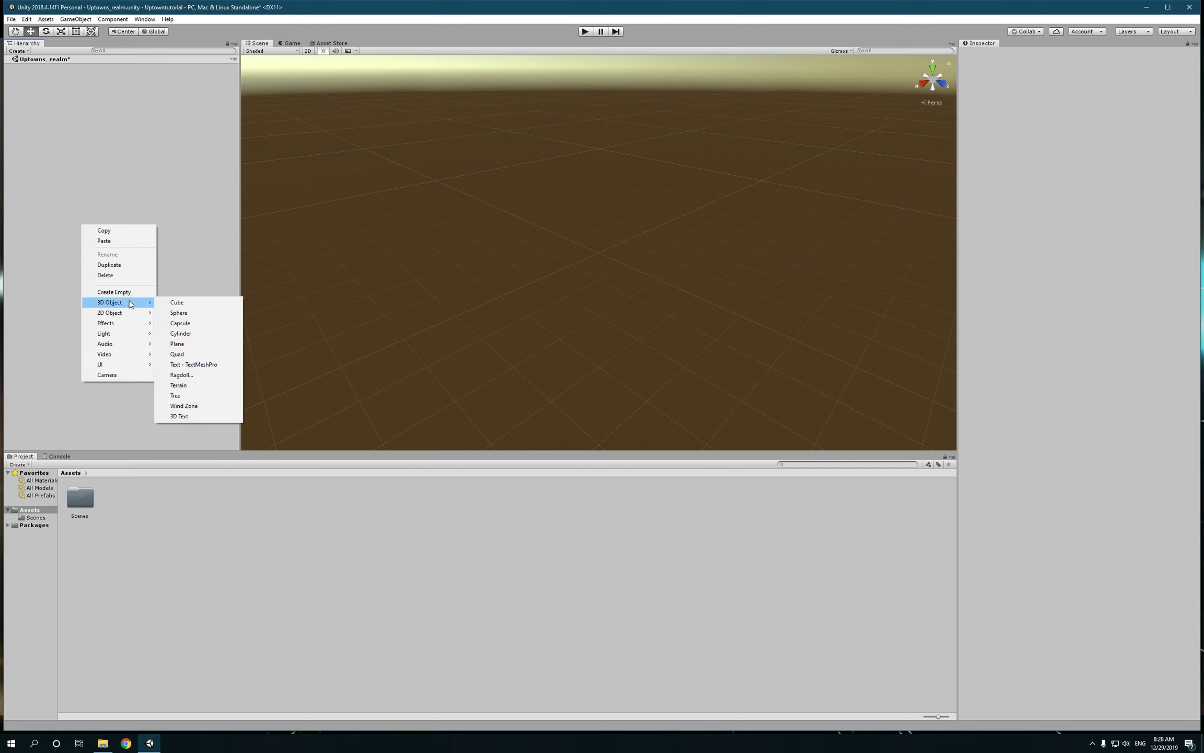
left_click(202, 303)
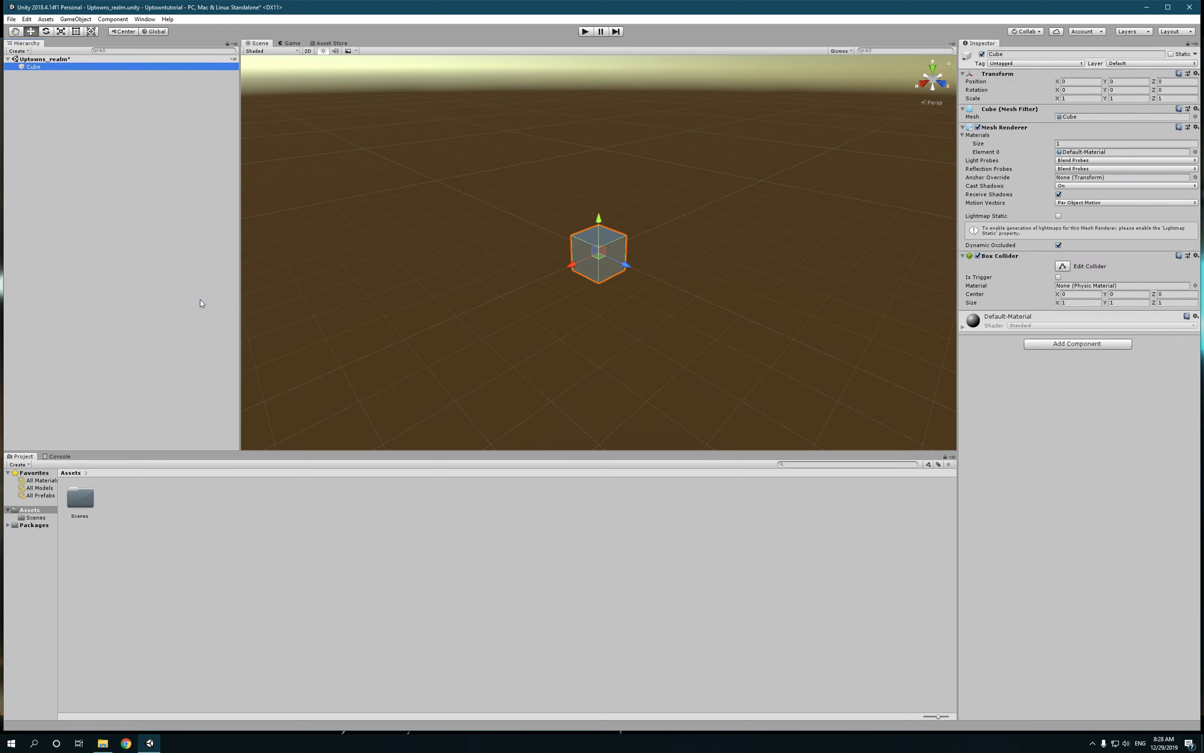
left_click(59, 63)
scroll(409, 320, "down", 3)
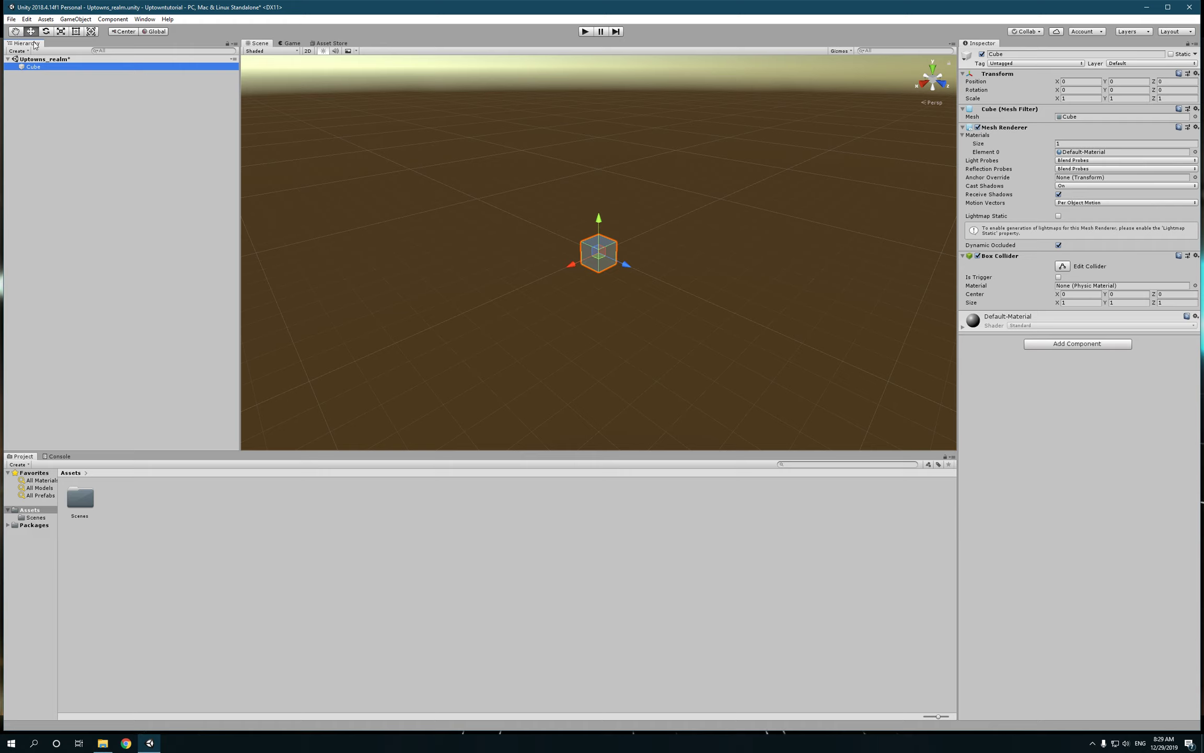
- Examine the cube in the scene view by panning with the Hand tool, orbiting around it, and zooming in and out
left_click(16, 31)
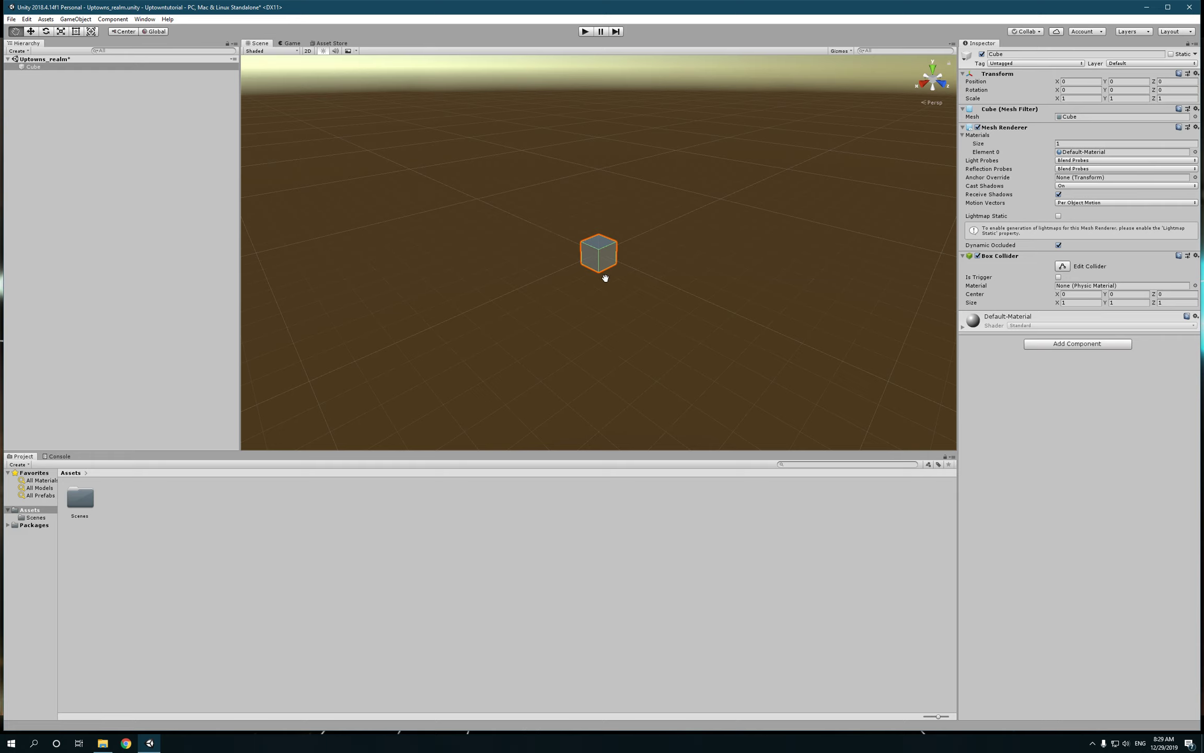
left_click_drag(600, 223, 465, 186)
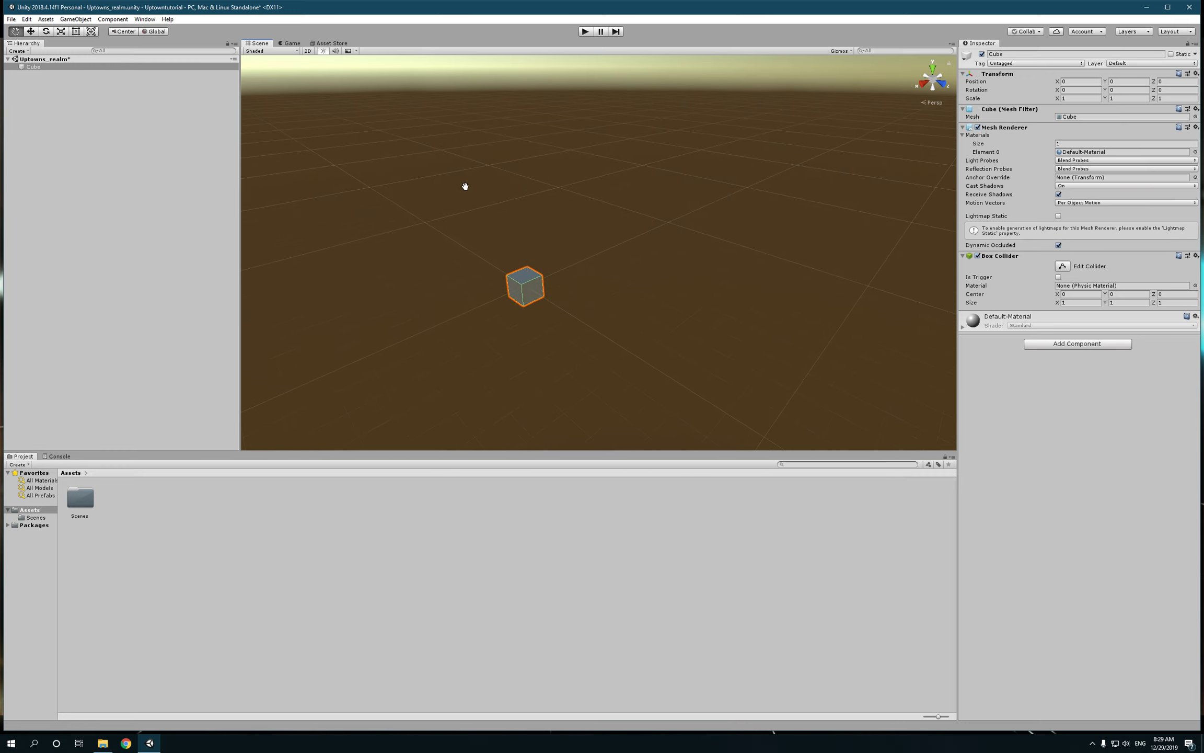
key("alt")
left_click_drag(541, 270, 233, 231, "alt")
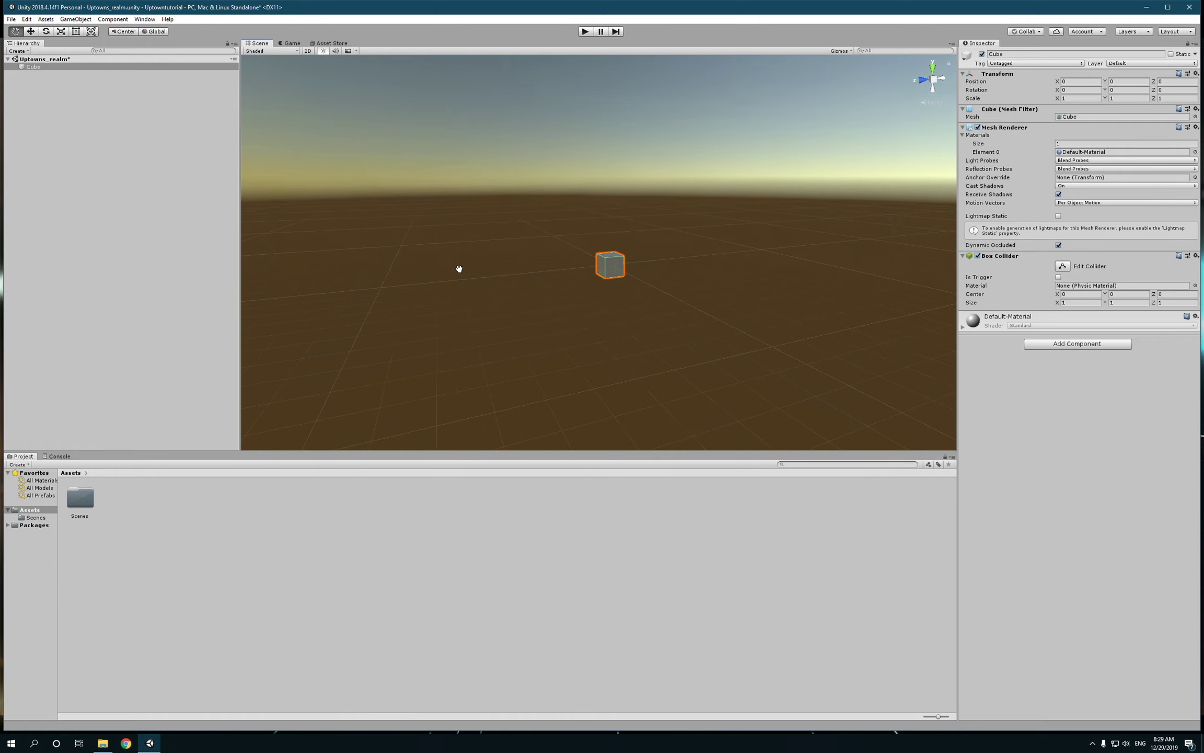
scroll(485, 292, "up", 3)
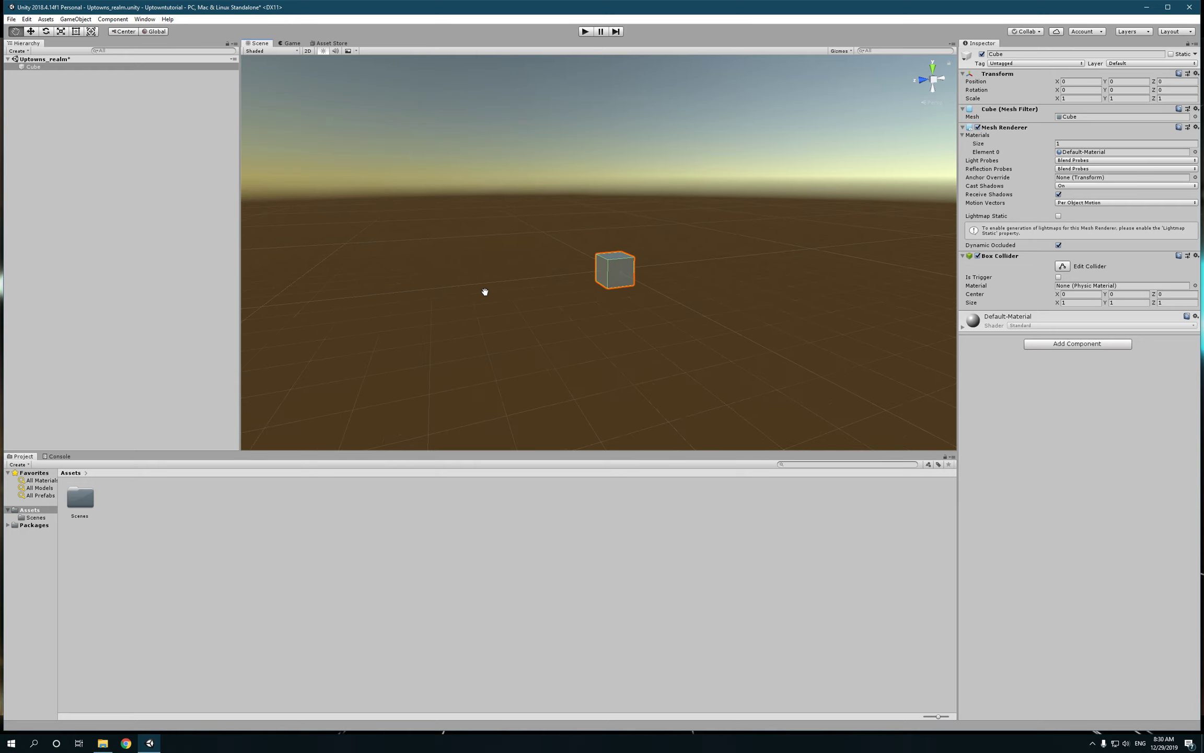
scroll(485, 289, "down", 4)
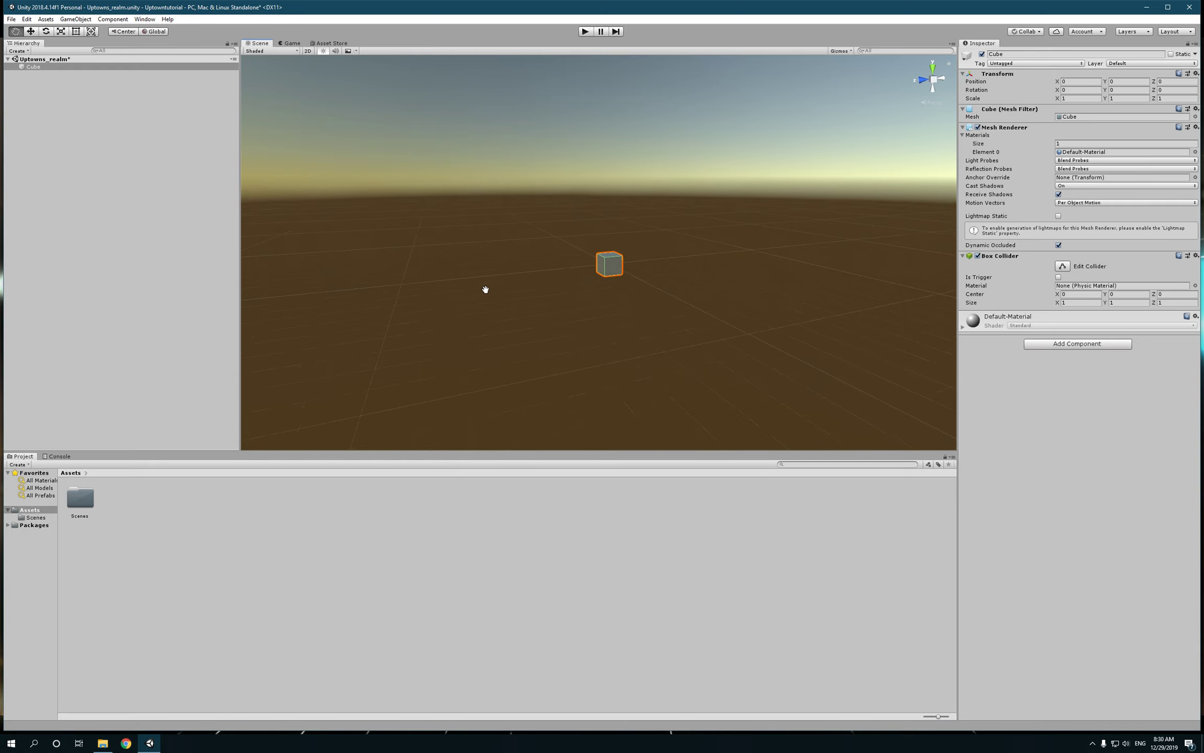
- Frame the selected cube in the scene view twice, zooming back out after each time
left_click(58, 66)
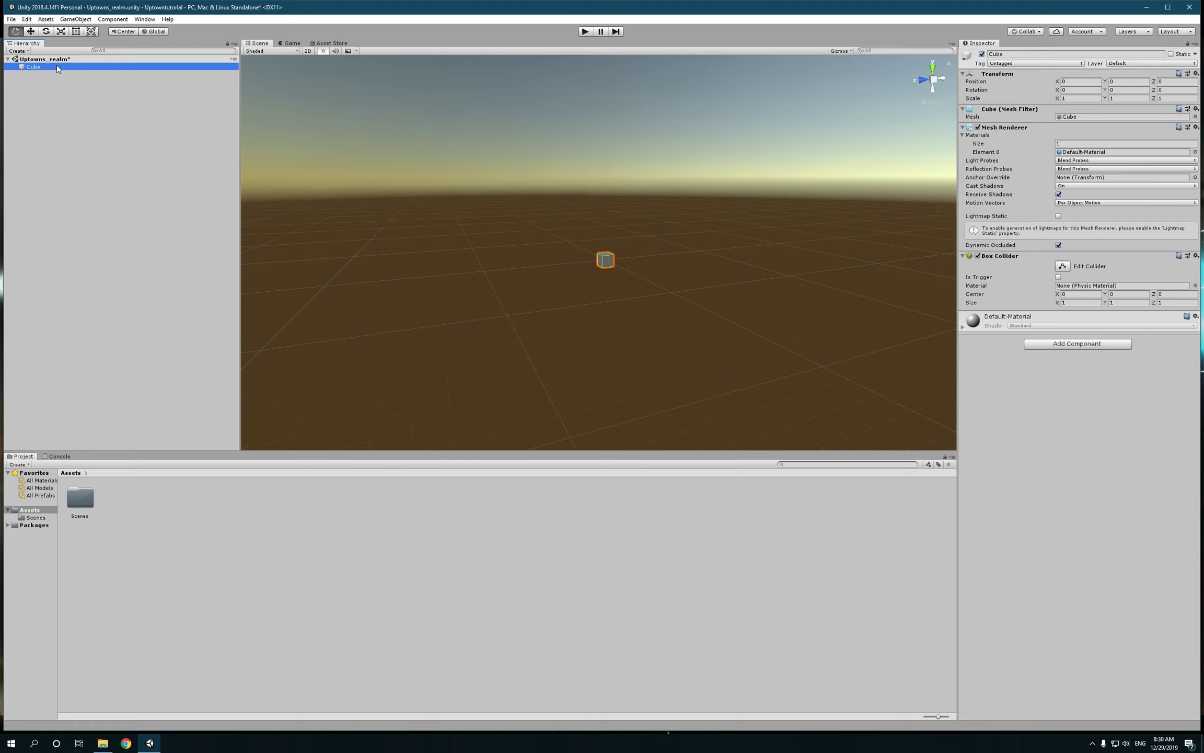
key("f")
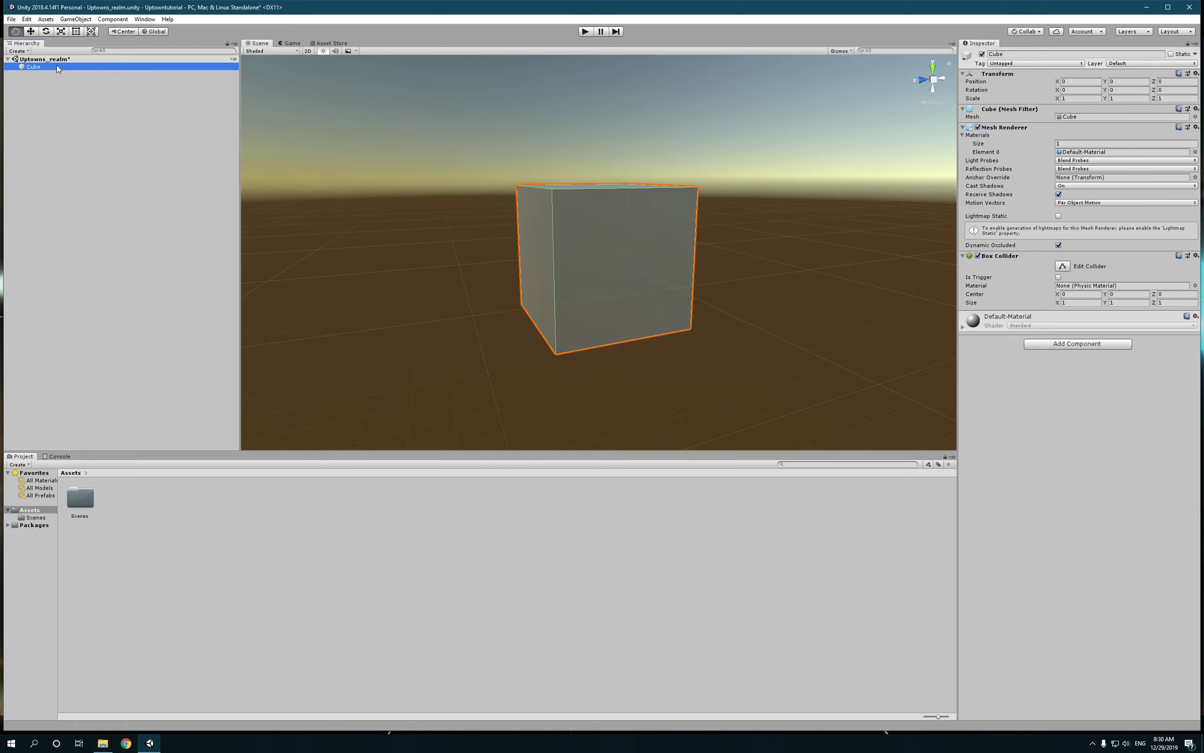
scroll(458, 296, "down", 8)
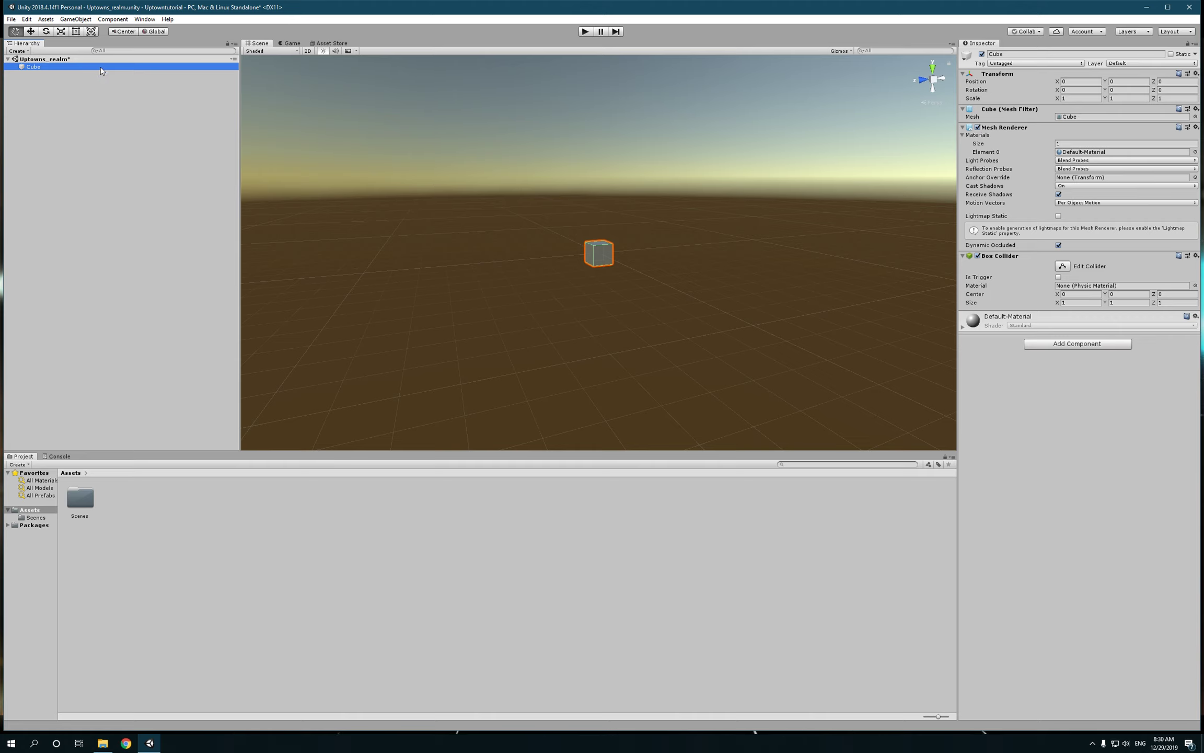
left_click(597, 255)
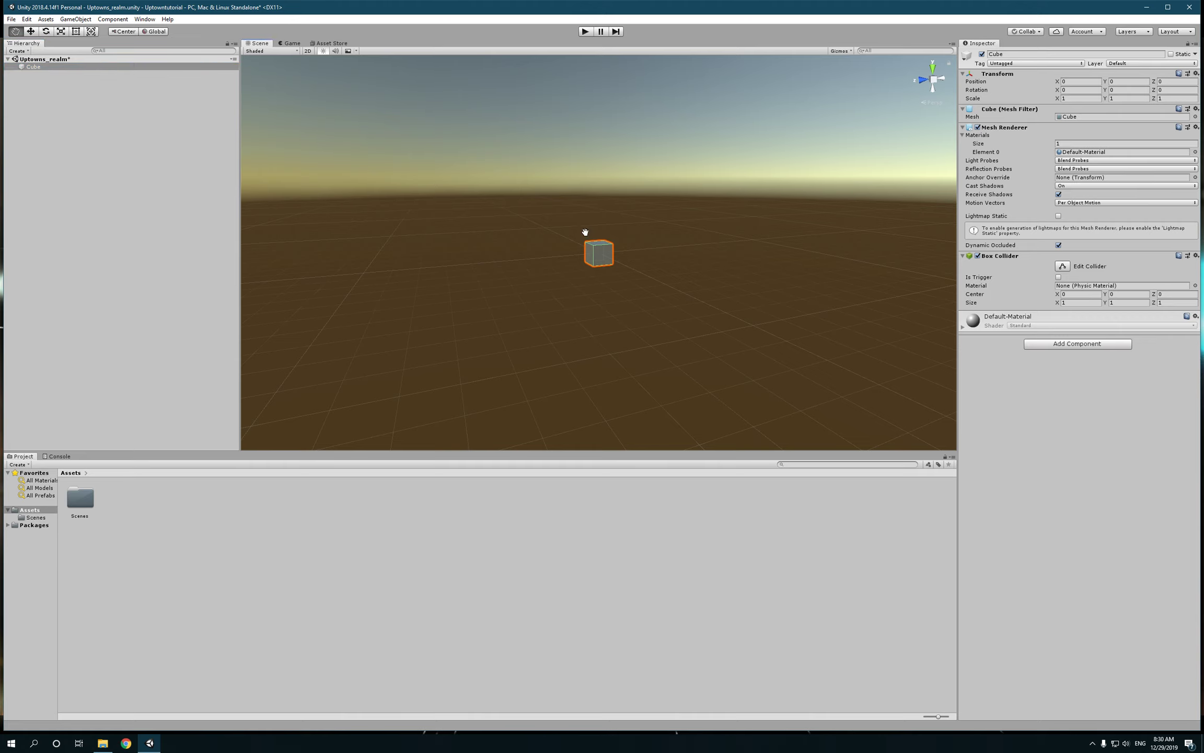
key("f")
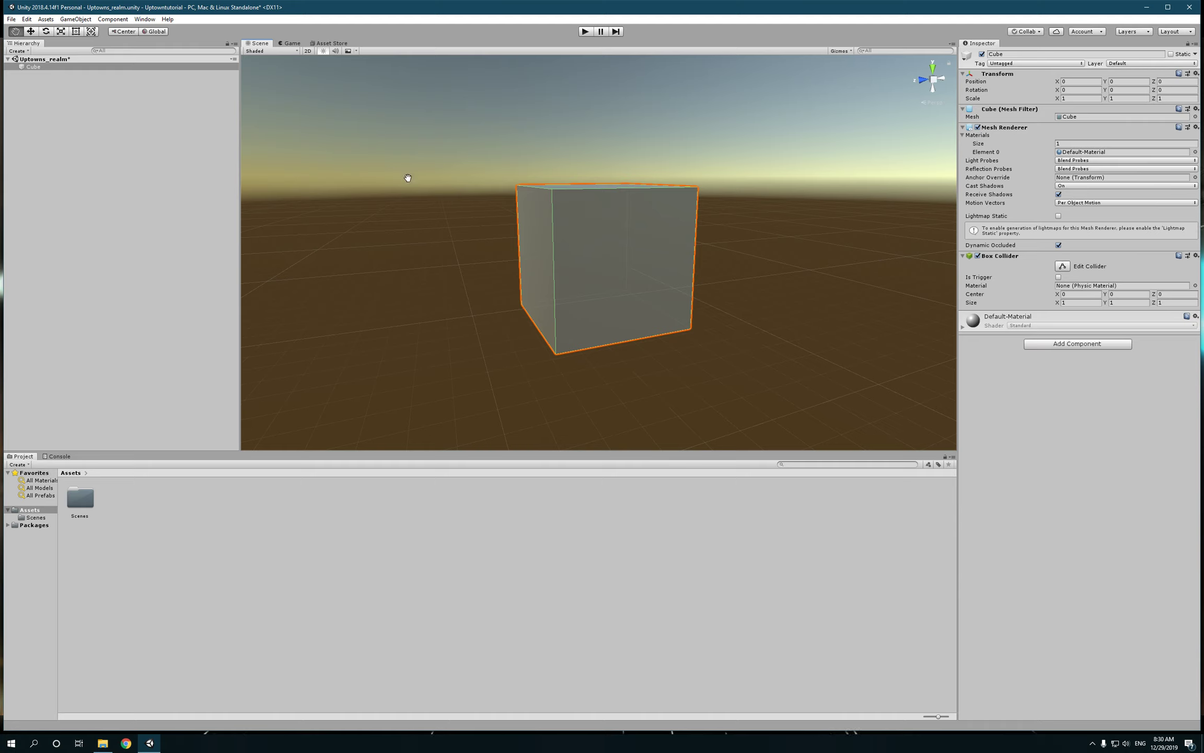
scroll(590, 296, "down", 5)
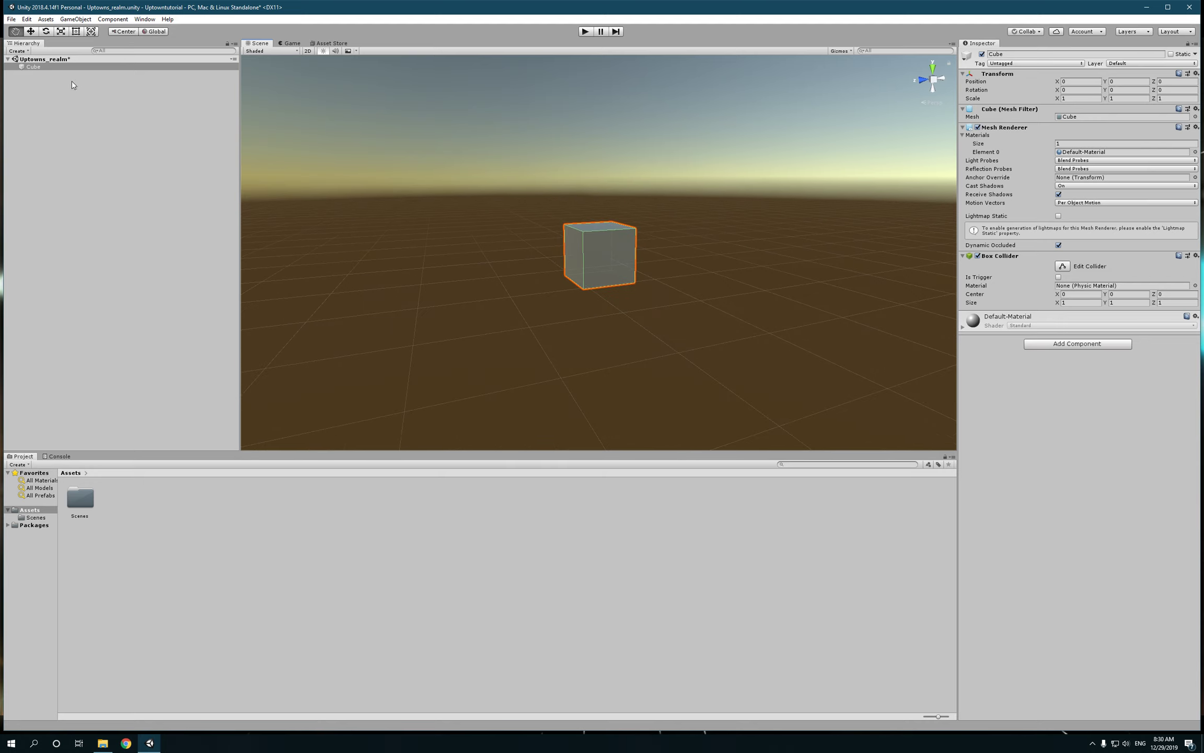
- Move the cube freely with the Move tool to about X -2.92, Y 1.70, Z 0.75
left_click(31, 32)
left_click_drag(600, 219, 447, 171)
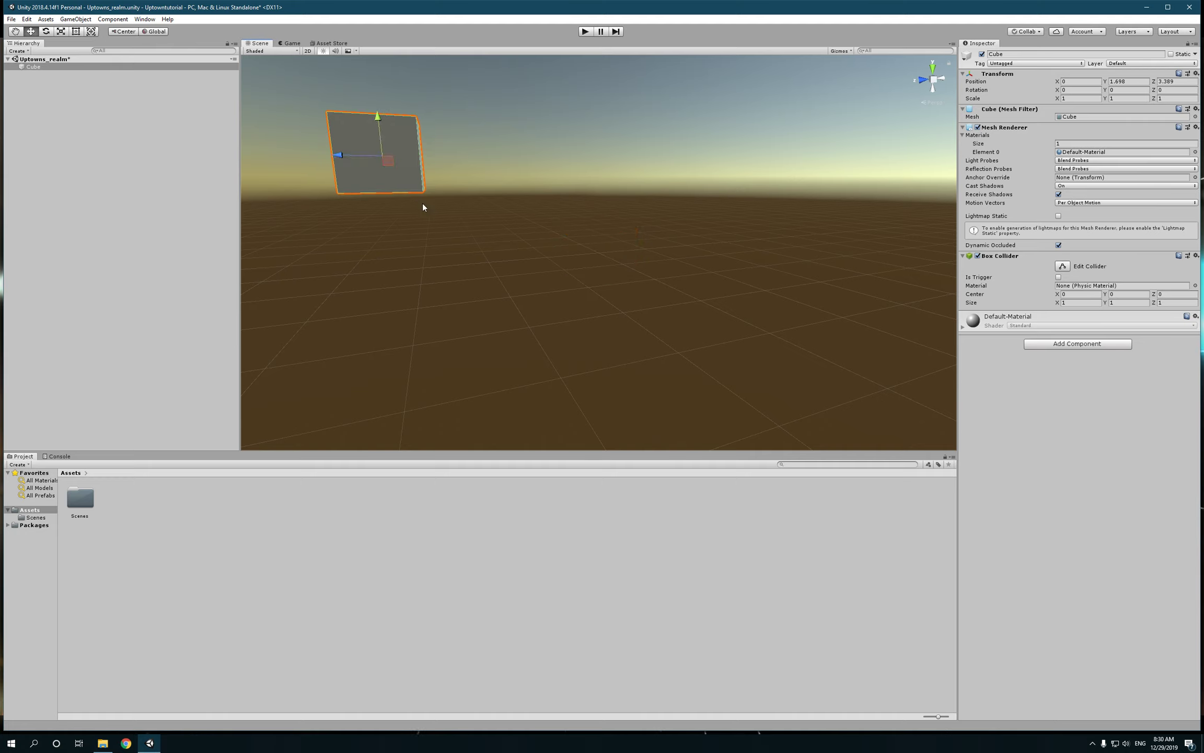
left_click_drag(601, 280, 437, 166, "alt")
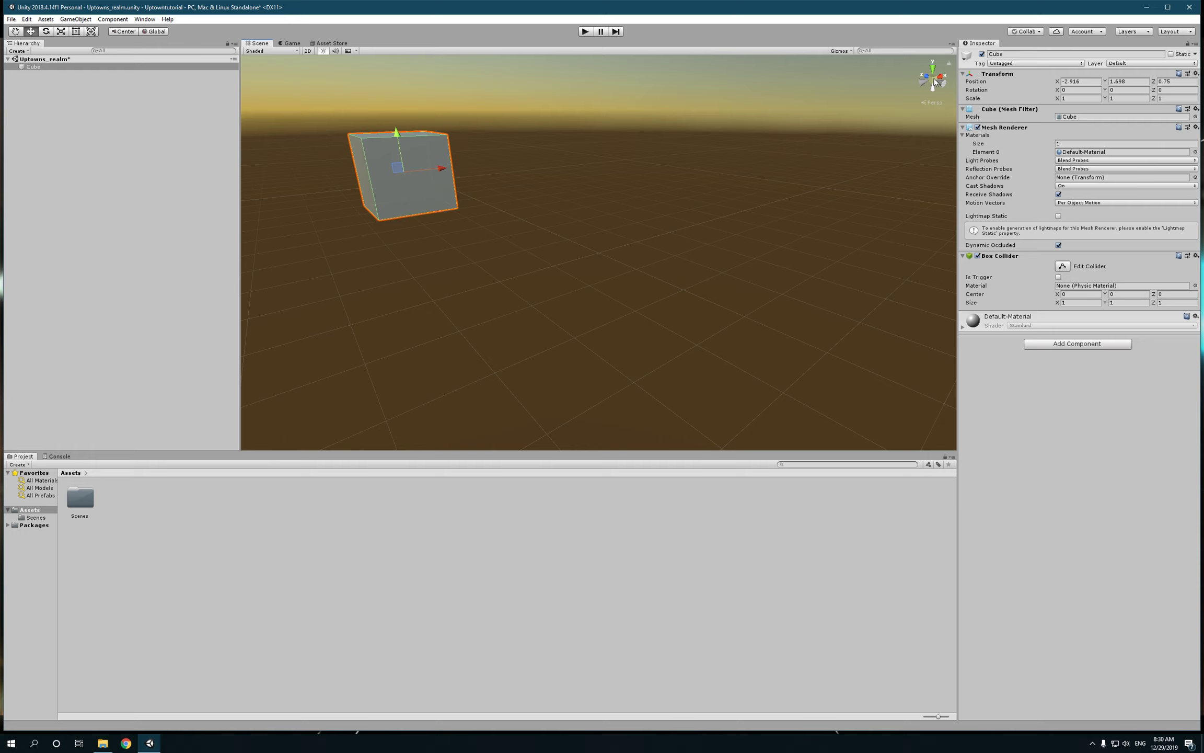
- Orbit around the cube, align the scene view to the front, and switch it to isometric projection
left_click_drag(901, 90, 1126, 161, "alt")
left_click_drag(726, 164, 883, 162, "alt")
left_click_drag(663, 170, 449, 145, "alt")
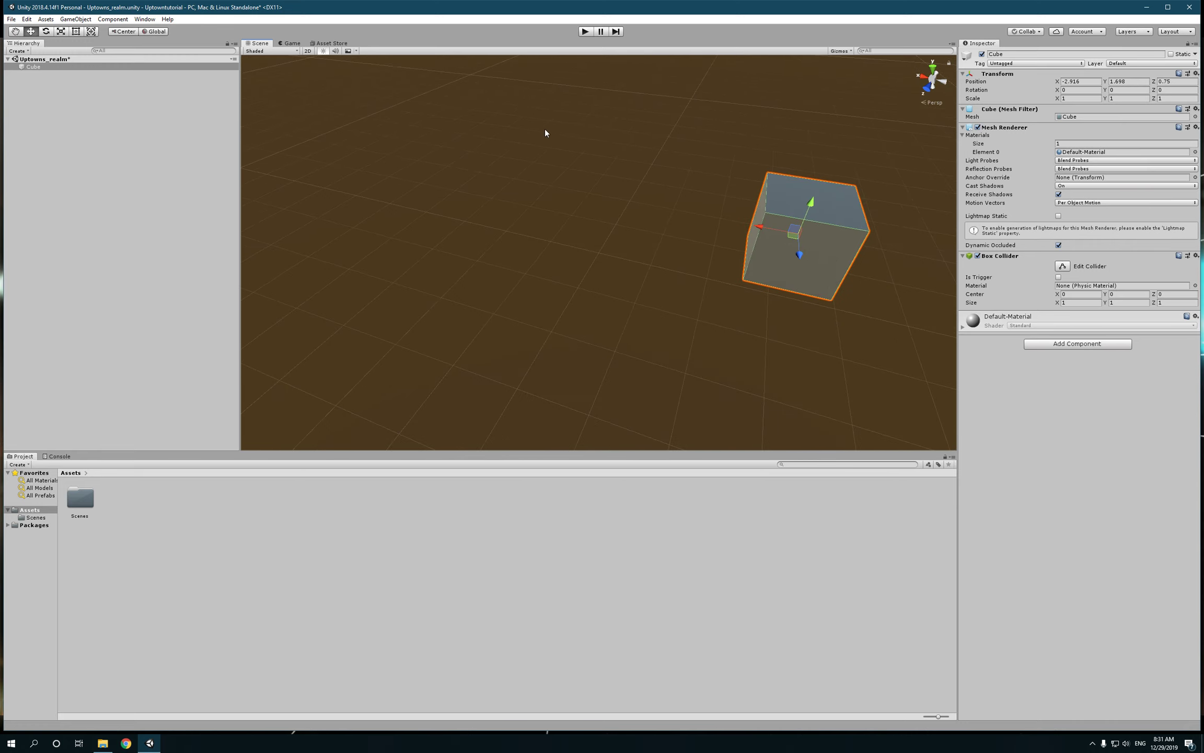
left_click(928, 90)
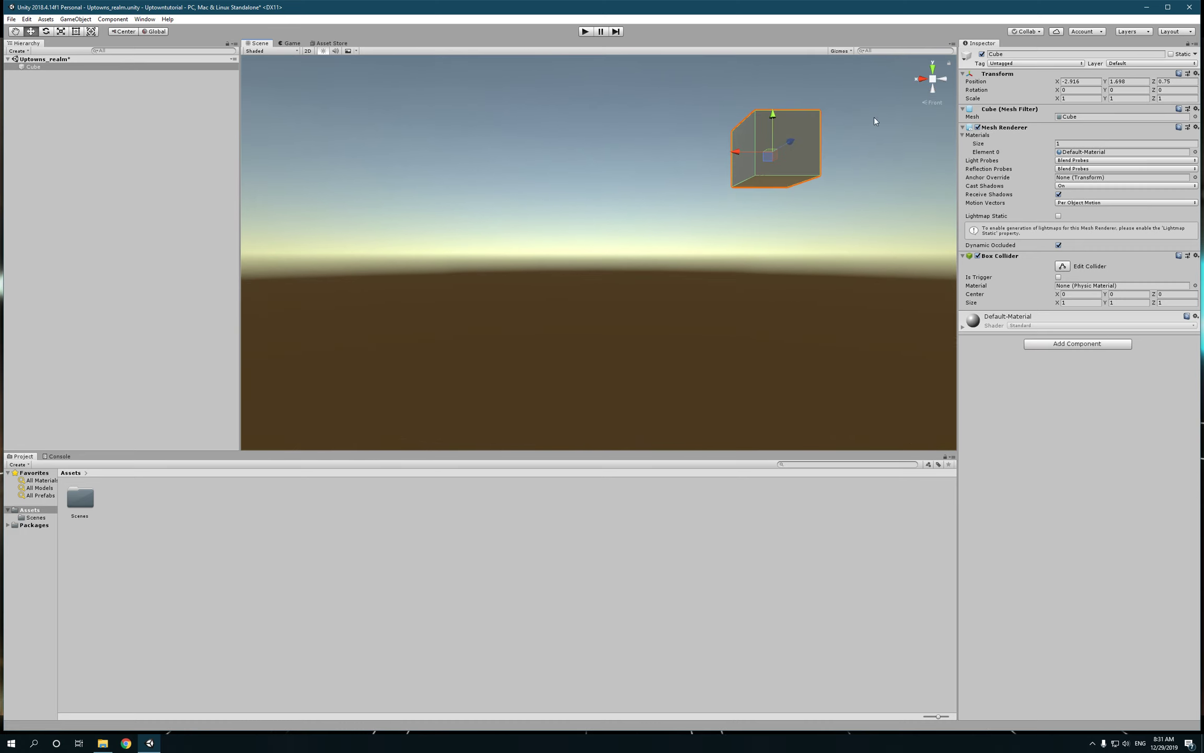
left_click(930, 78)
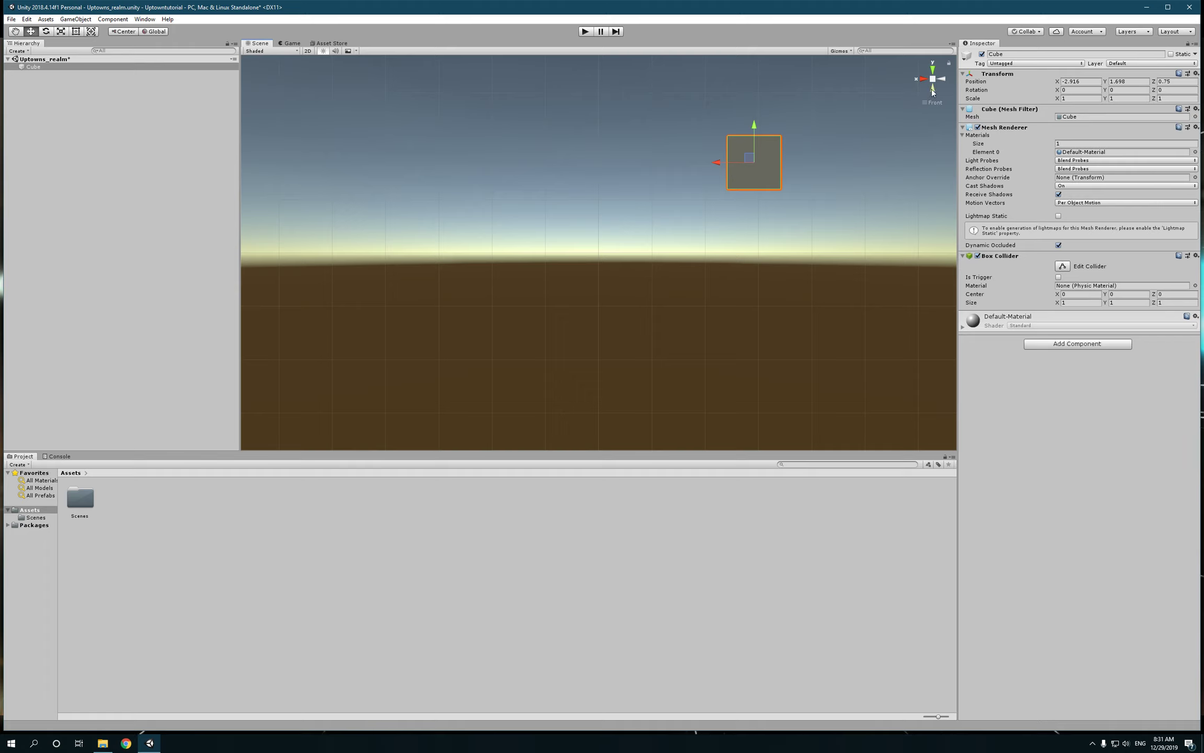
- View the cube from the Right, Top and Front directions, and clear its selection in the front view
left_click(935, 102)
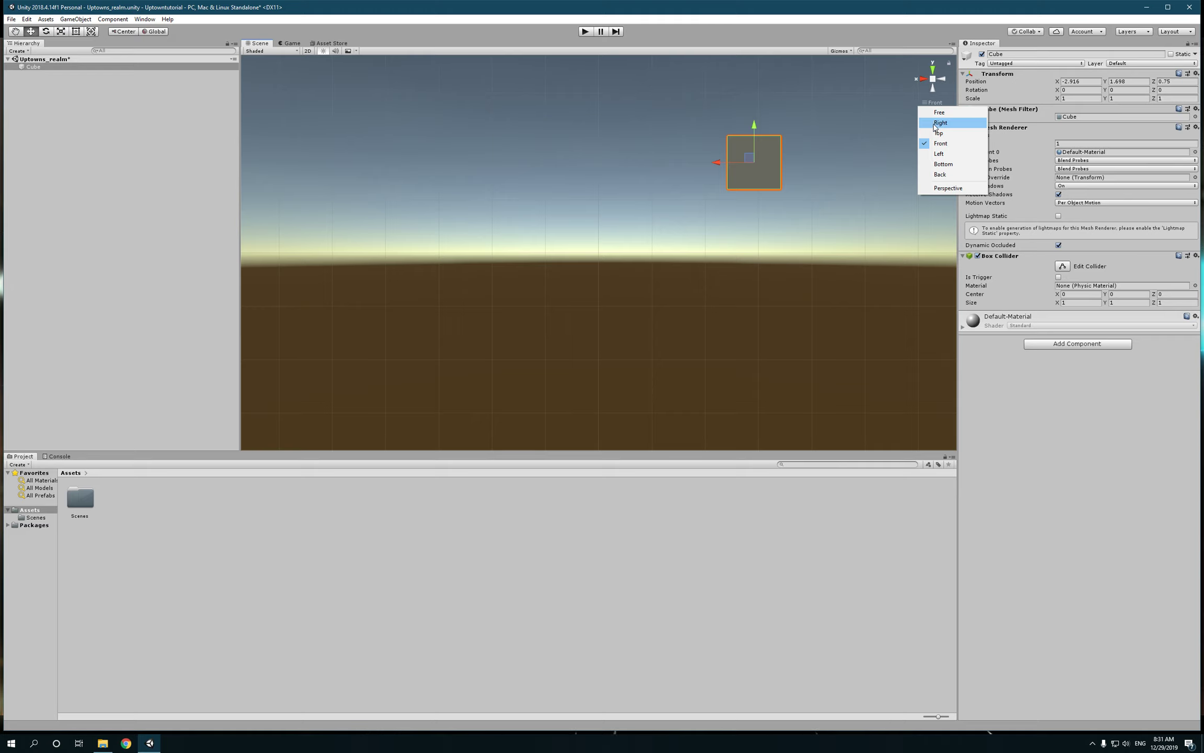
left_click(936, 123)
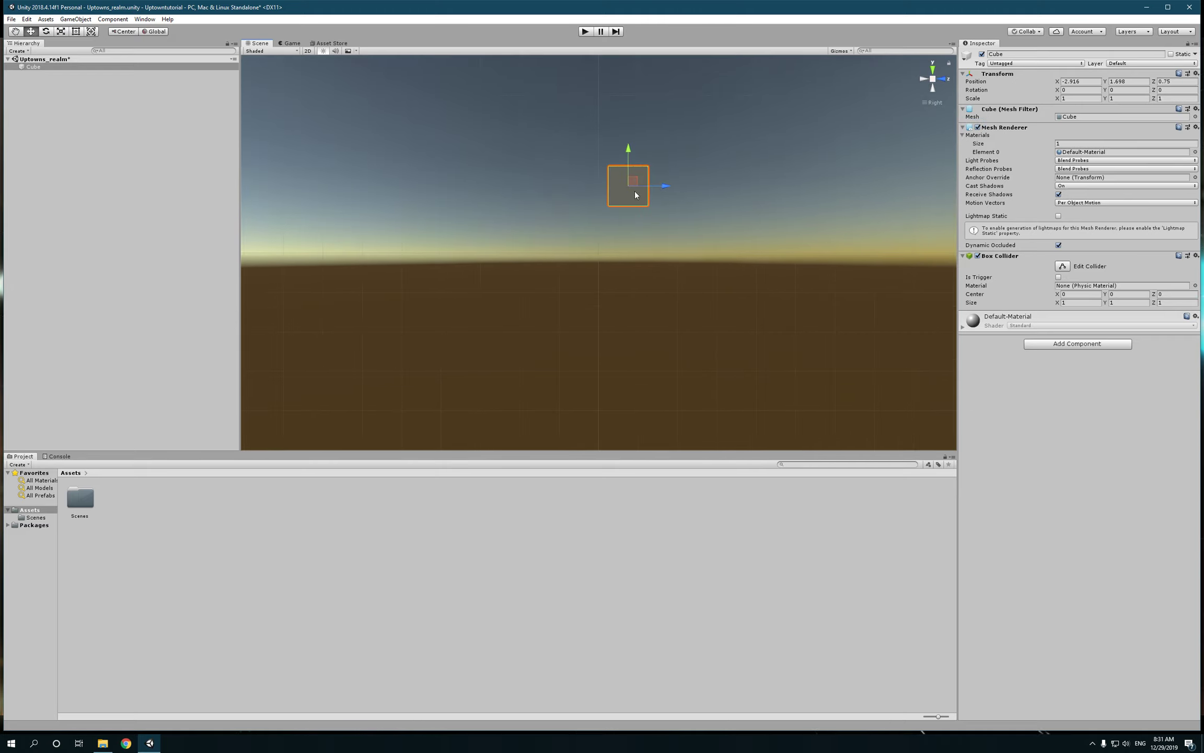
left_click(930, 104)
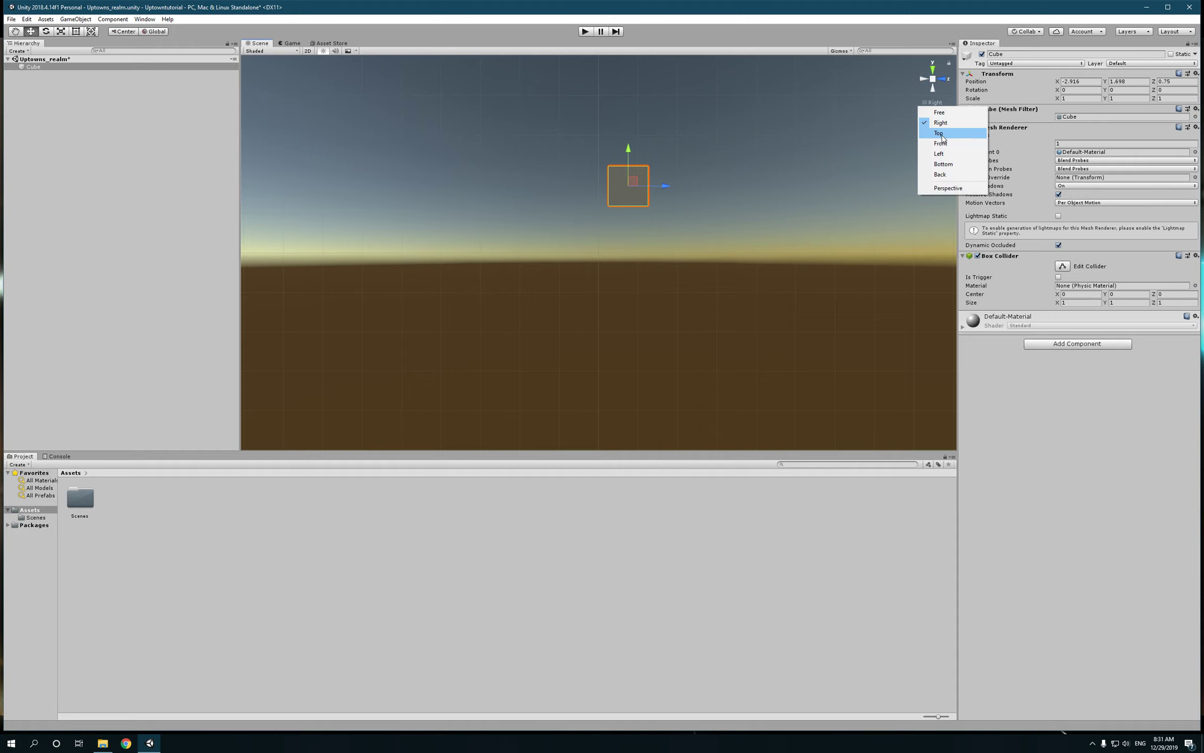
left_click(938, 133)
left_click(930, 104)
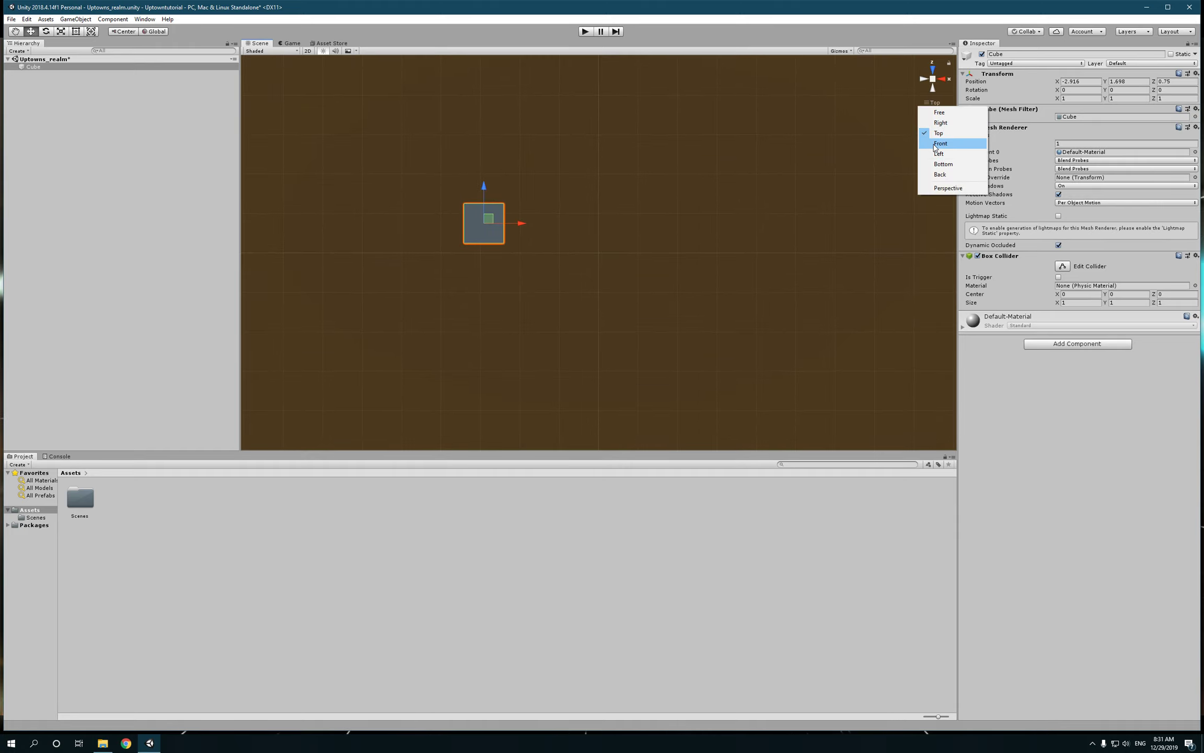
left_click(940, 144)
left_click(777, 248)
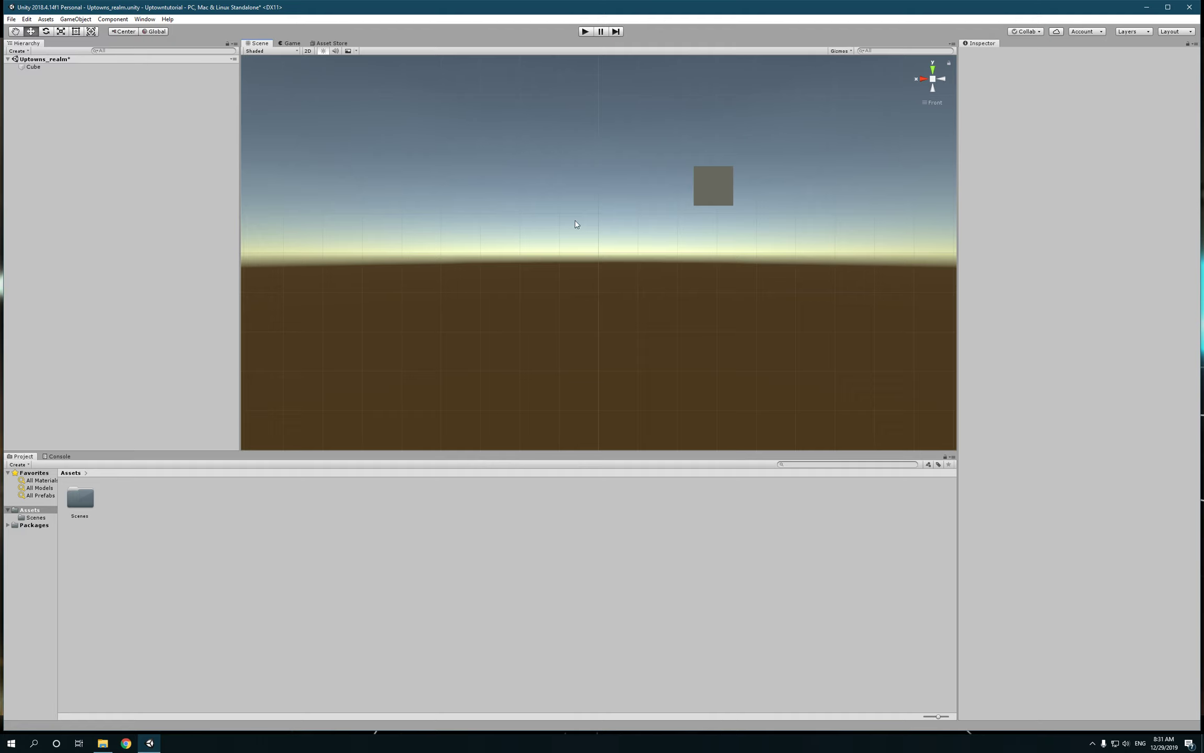
scroll(663, 246, "down", 2)
scroll(739, 197, "up", 2)
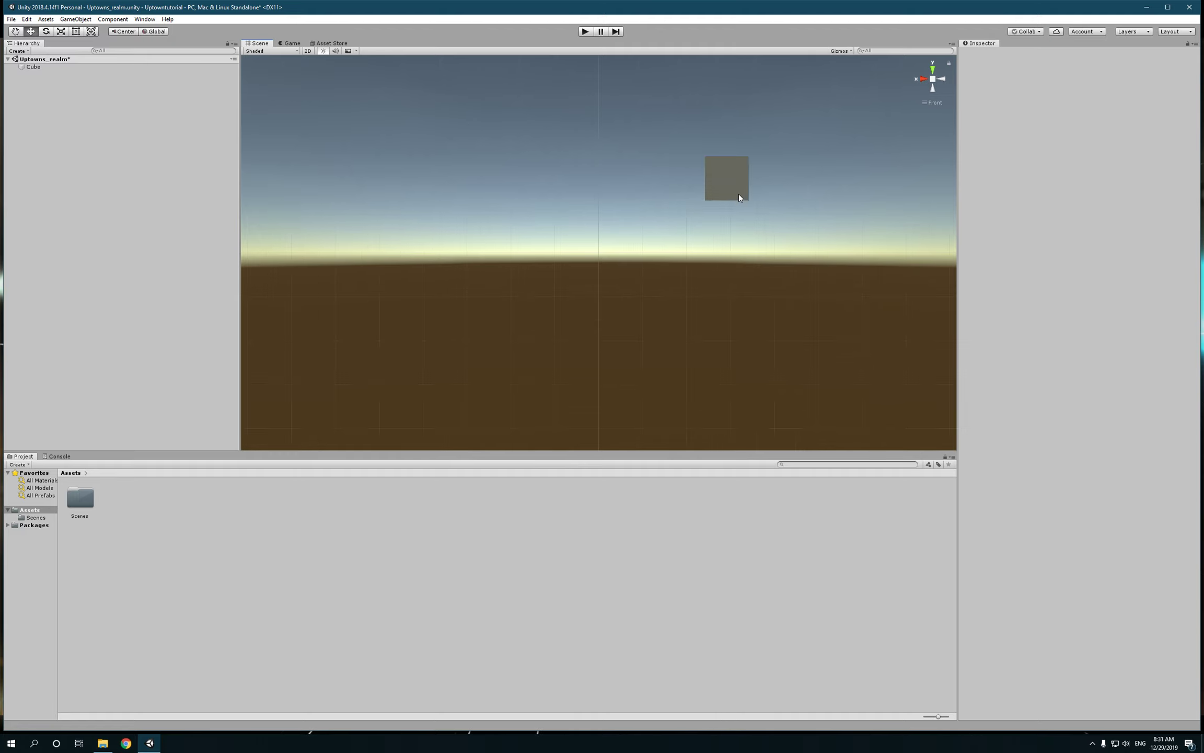
- Set the scene's shading mode to Wireframe and then to Shaded Wireframe
left_click(276, 52)
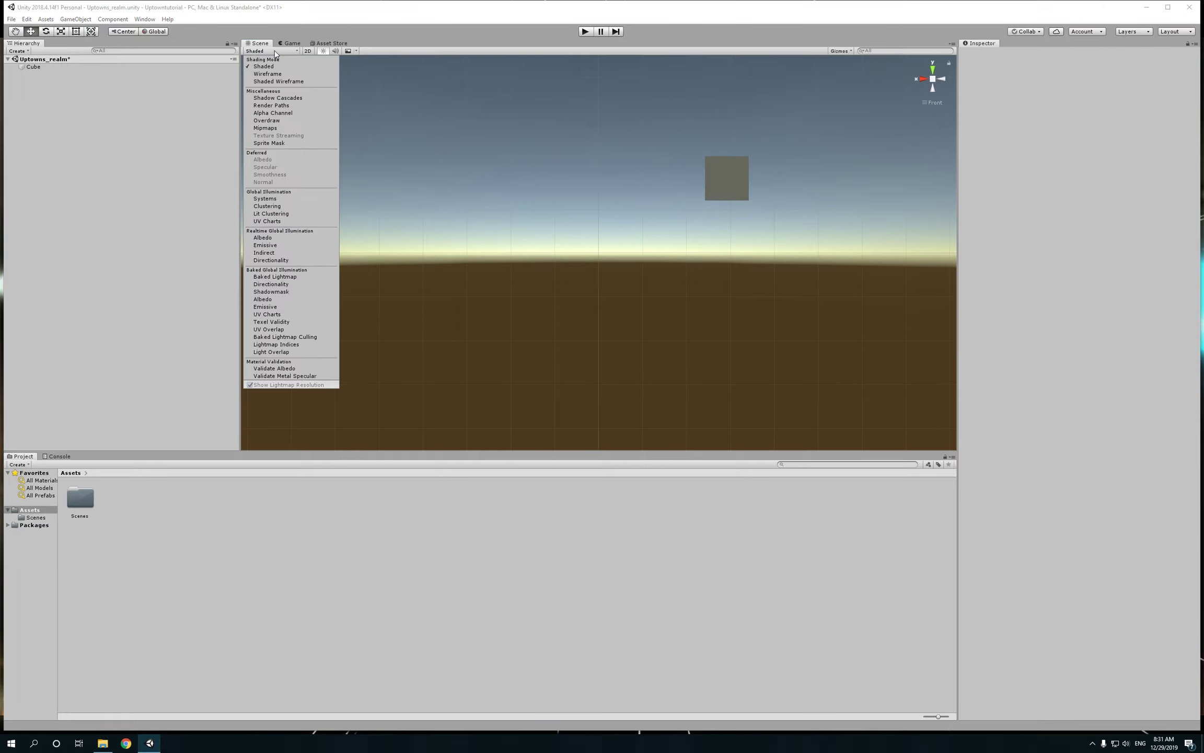
left_click(268, 75)
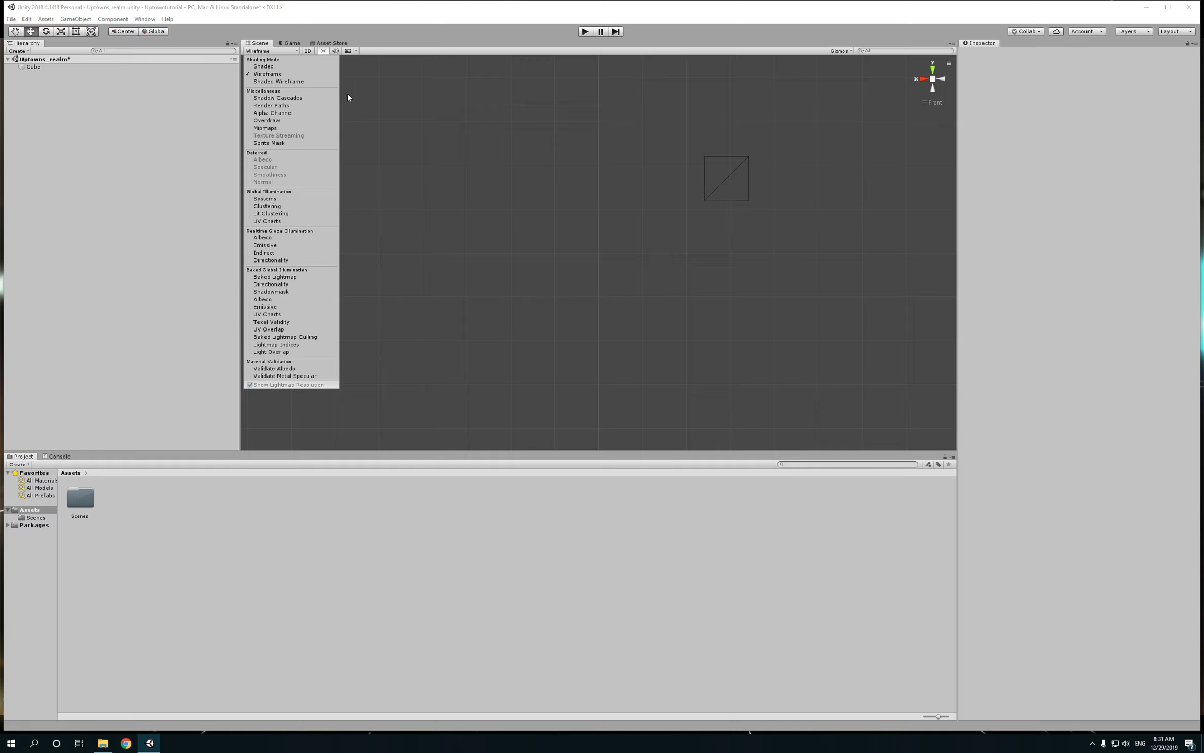
left_click(272, 81)
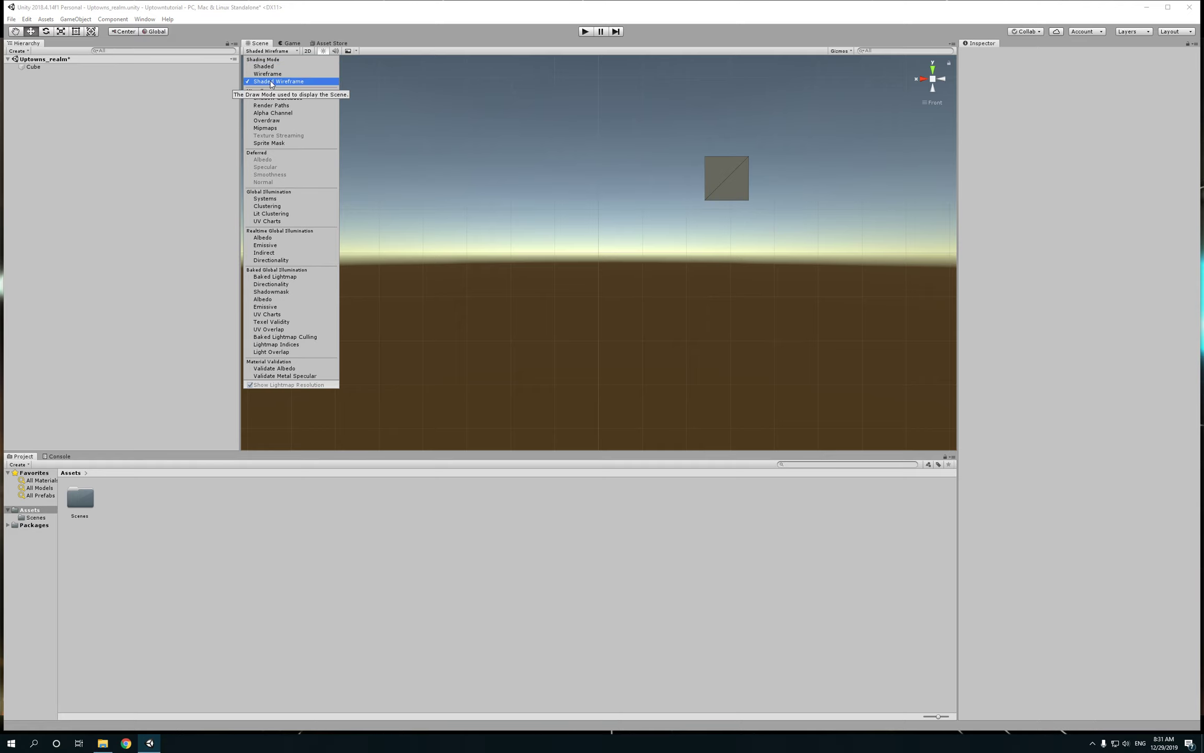
left_click(398, 82)
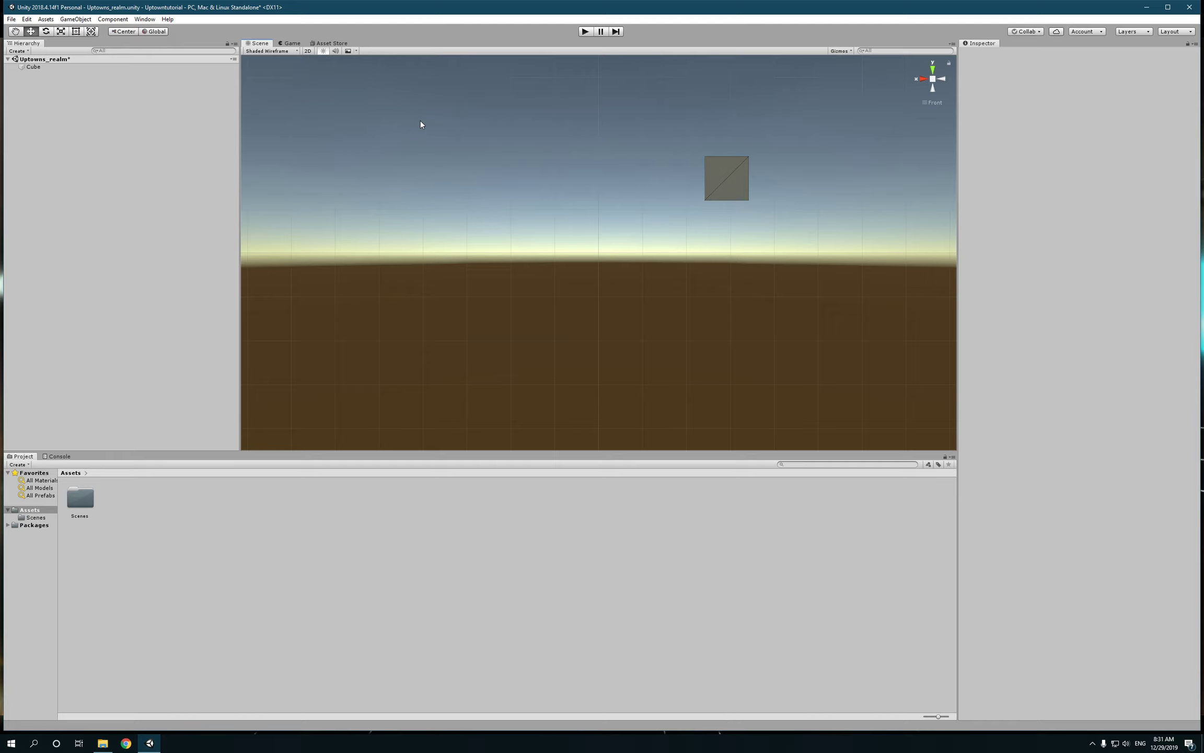
- Return the scene view to a free perspective view and orbit around the cube
left_click(933, 104)
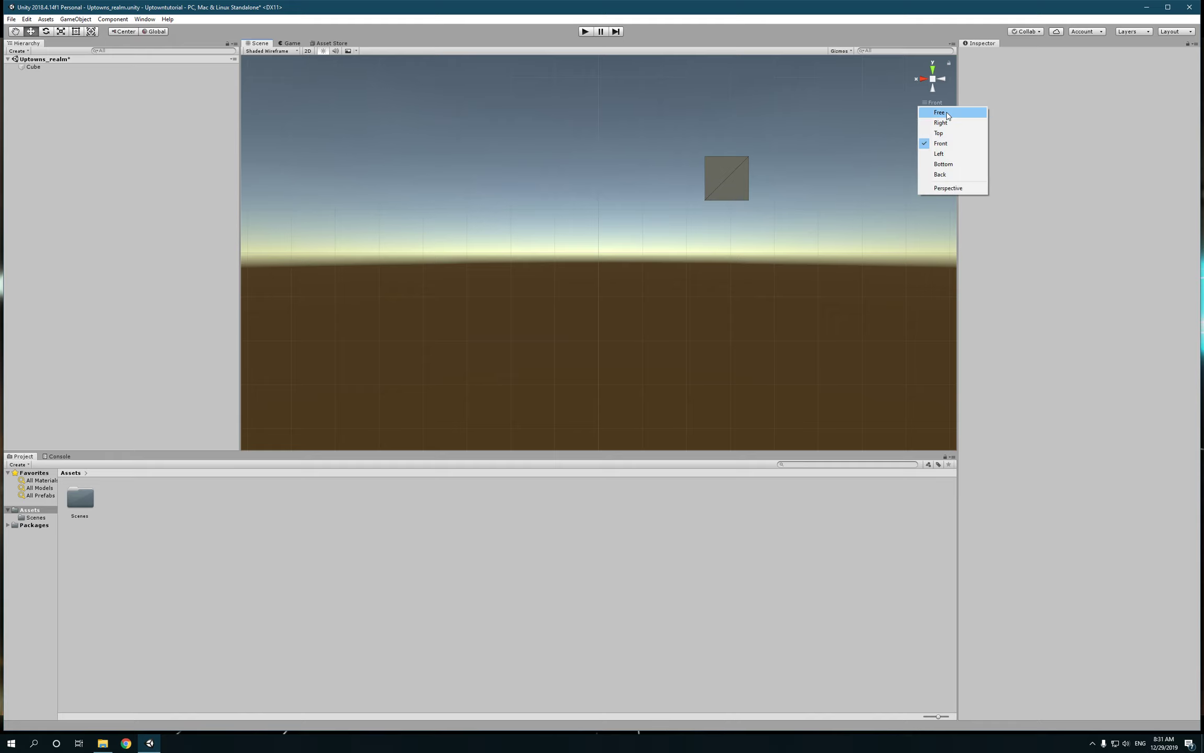
left_click(947, 112)
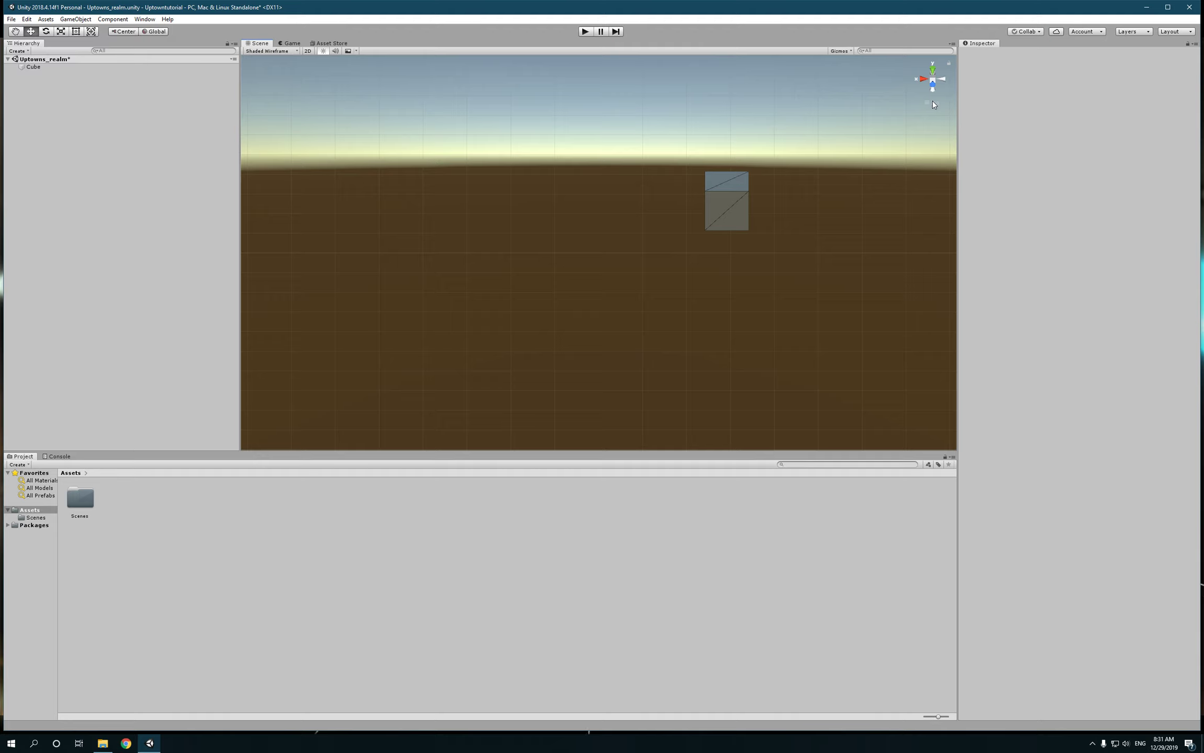
left_click(933, 103)
left_click(929, 104)
left_click(929, 104)
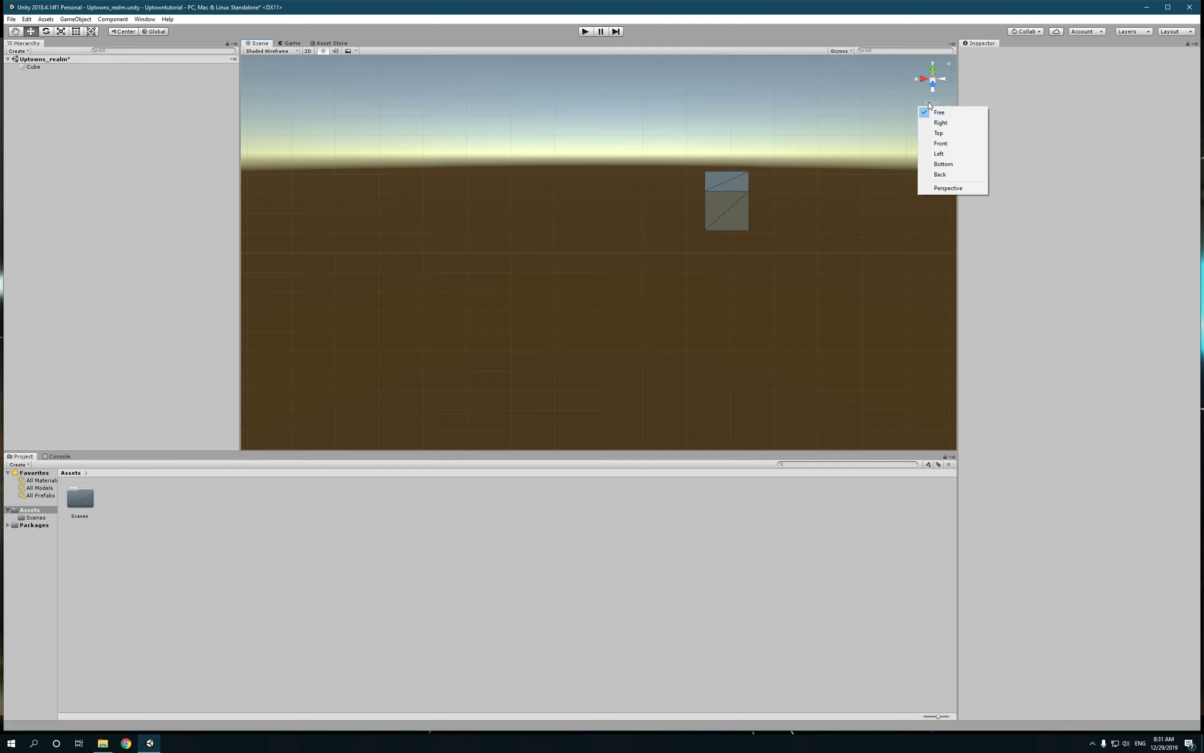
left_click(946, 189)
left_click_drag(515, 205, 702, 209, "alt")
middle_click(657, 120)
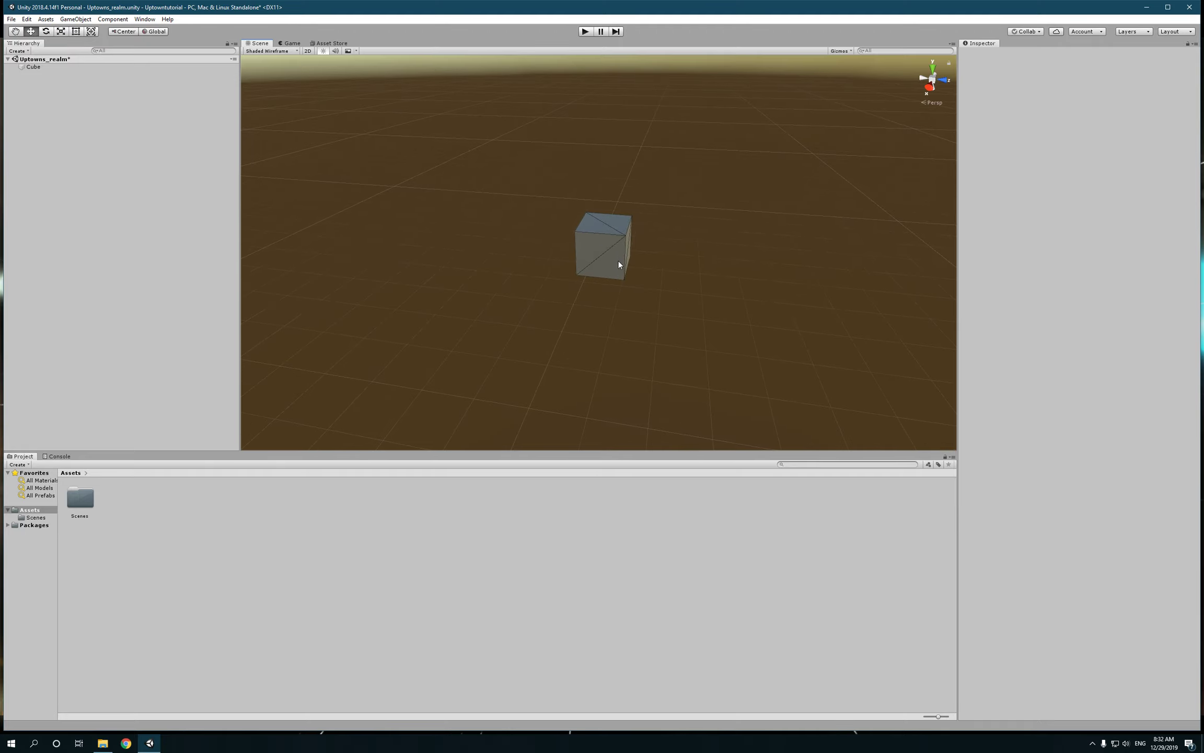
left_click_drag(670, 296, 285, 277, "alt")
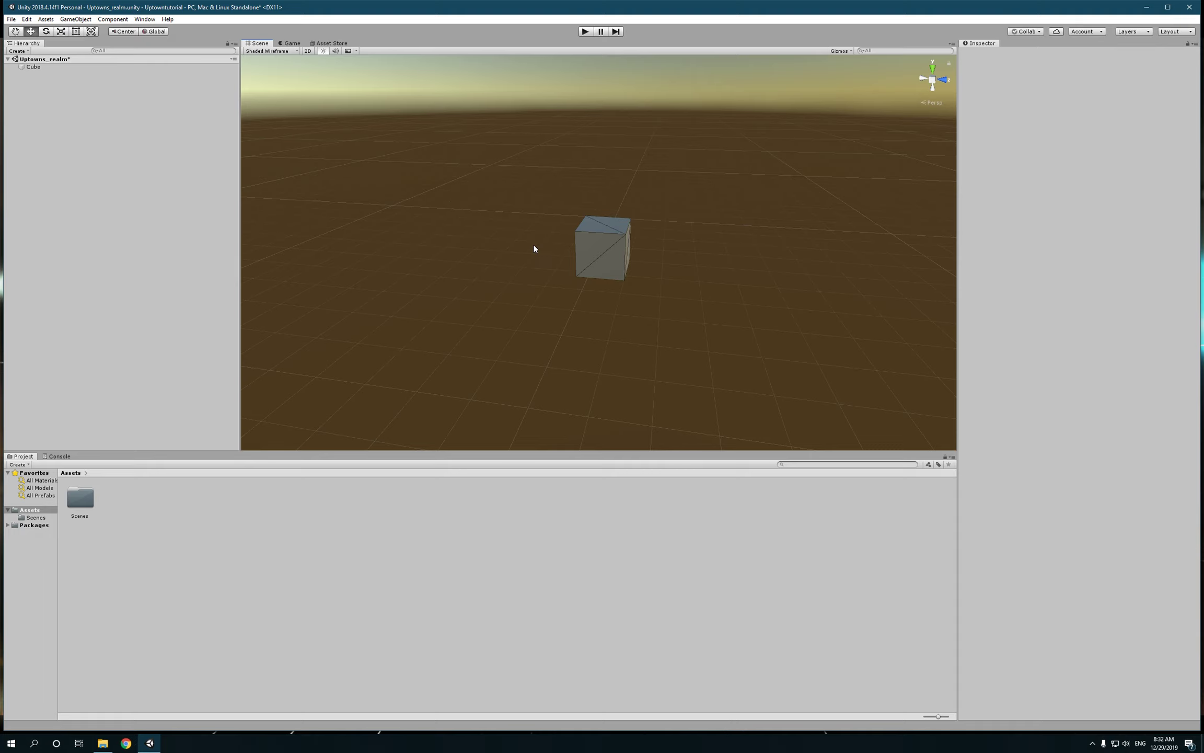
key("alt")
left_click_drag(554, 244, 528, 240, "alt")
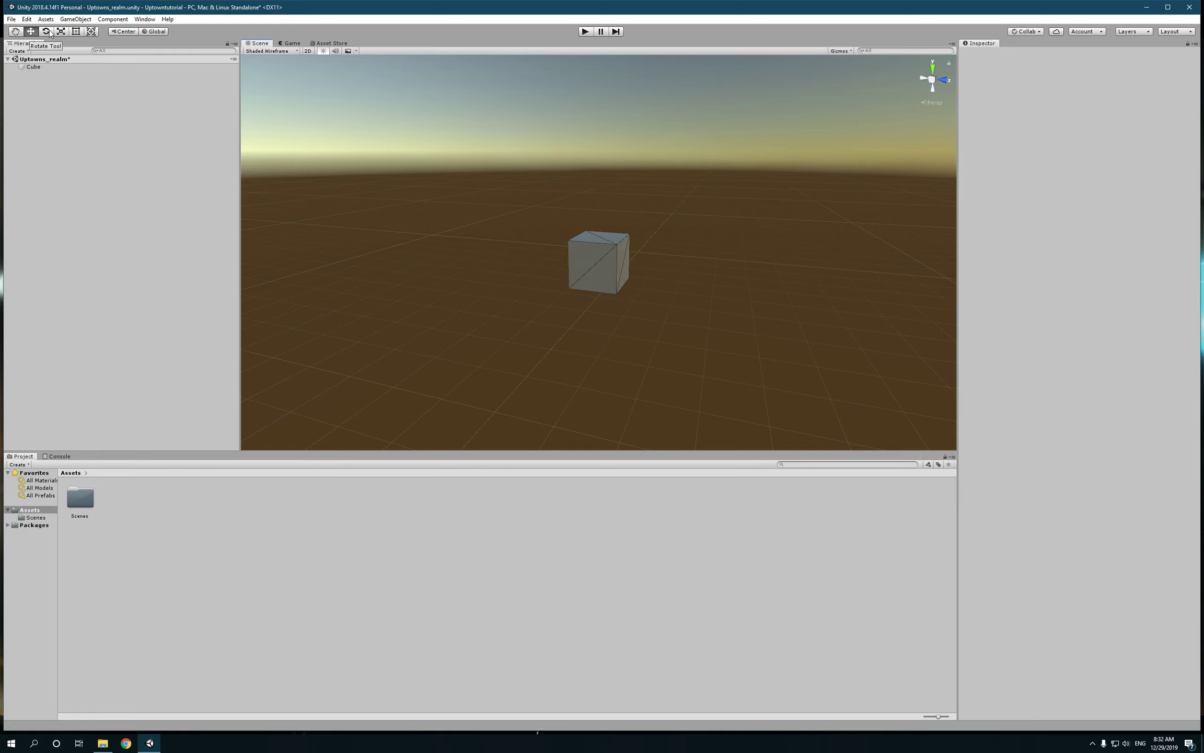
- Set the scene's shading mode to Shaded and select the cube
left_click(264, 51)
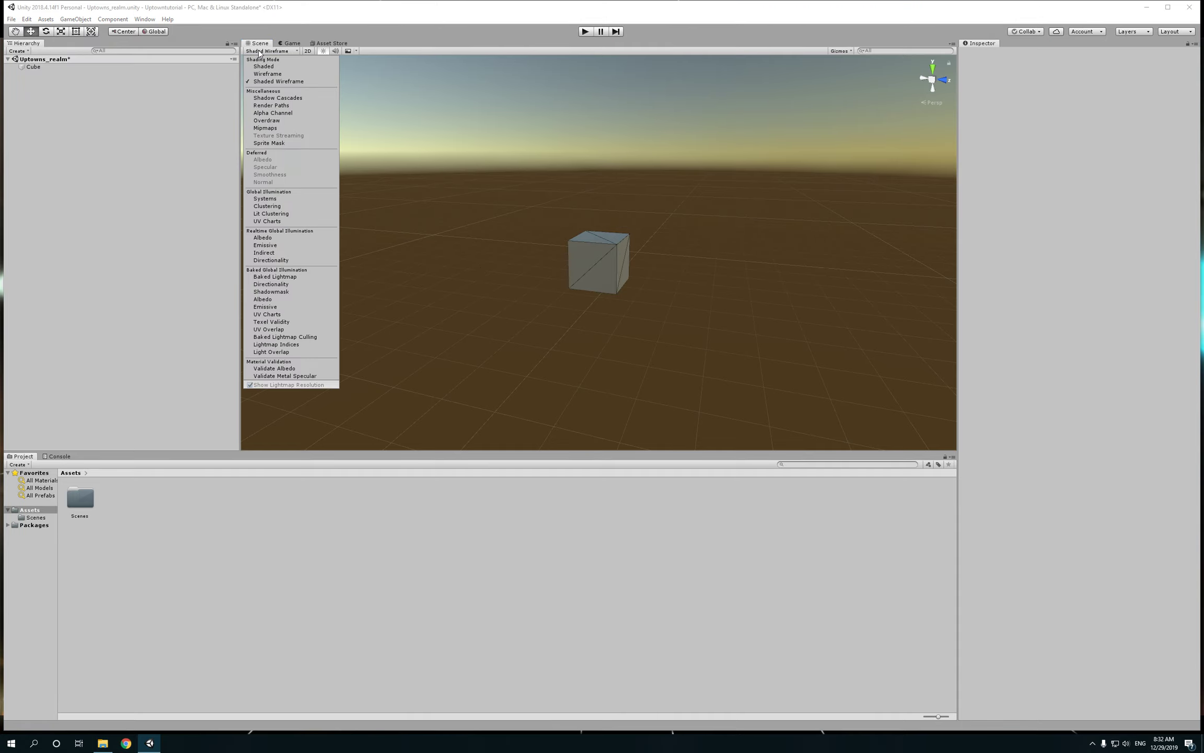
left_click(259, 66)
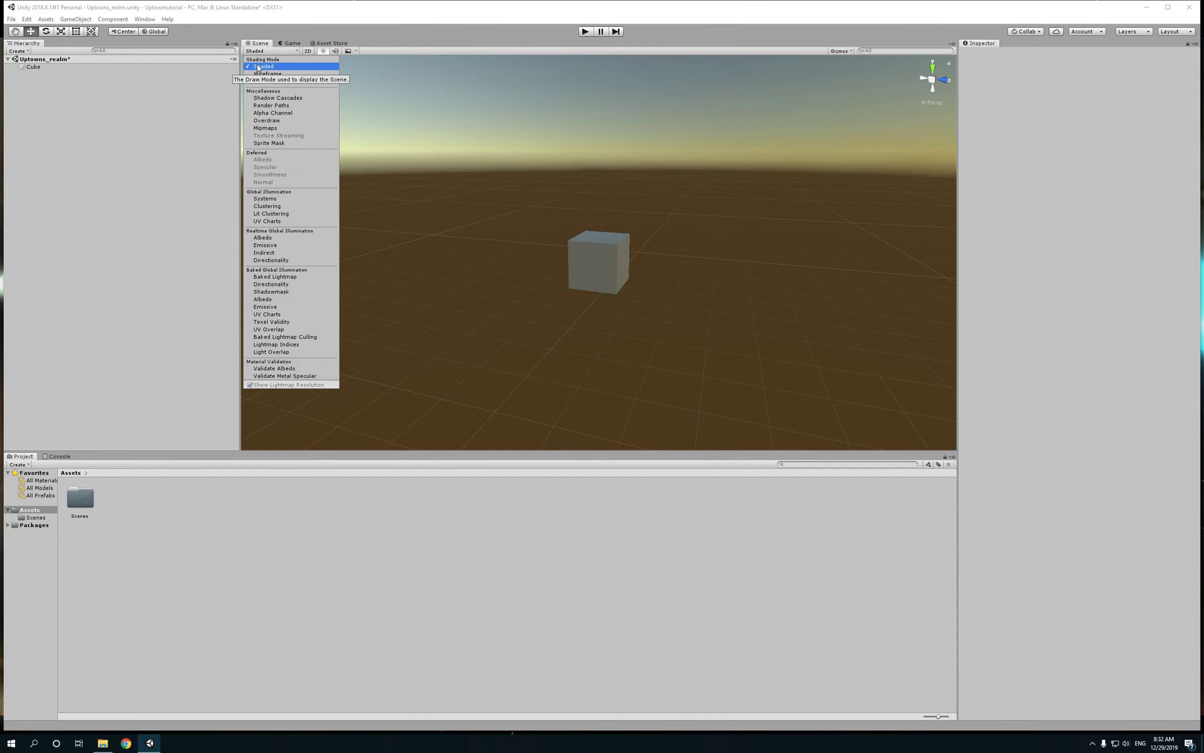
left_click(77, 66)
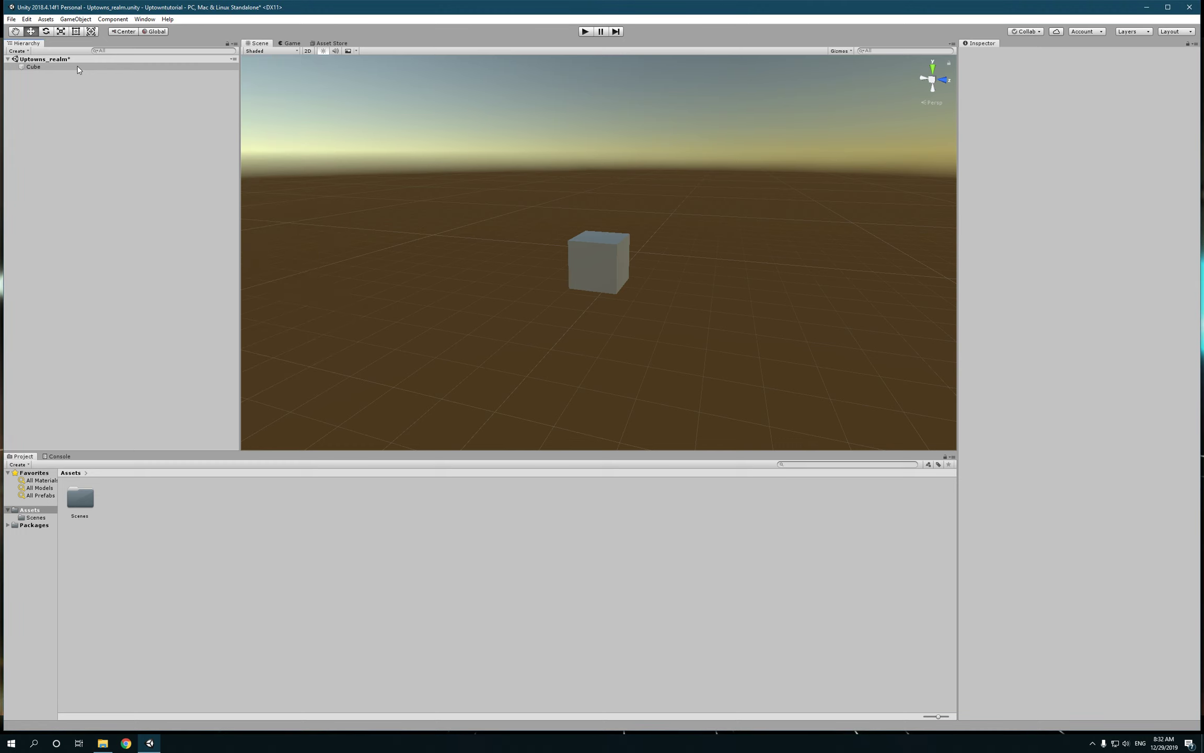
left_click(63, 66)
left_click(398, 223)
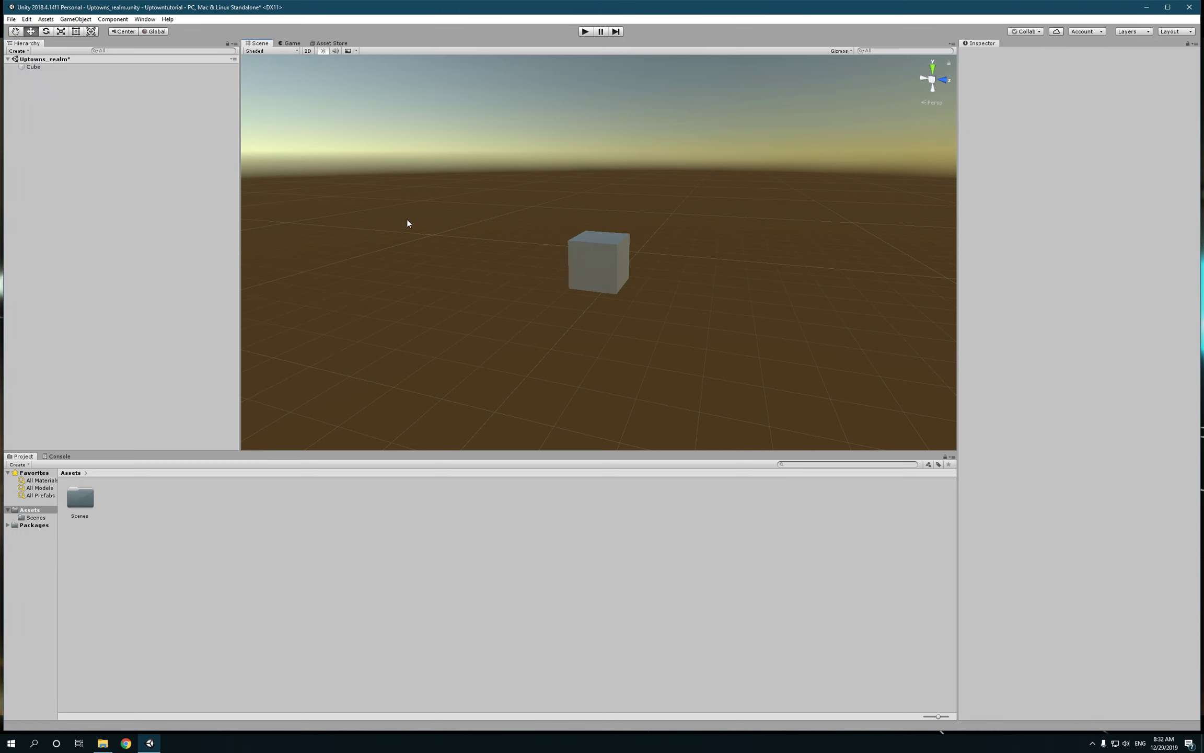
left_click(599, 251)
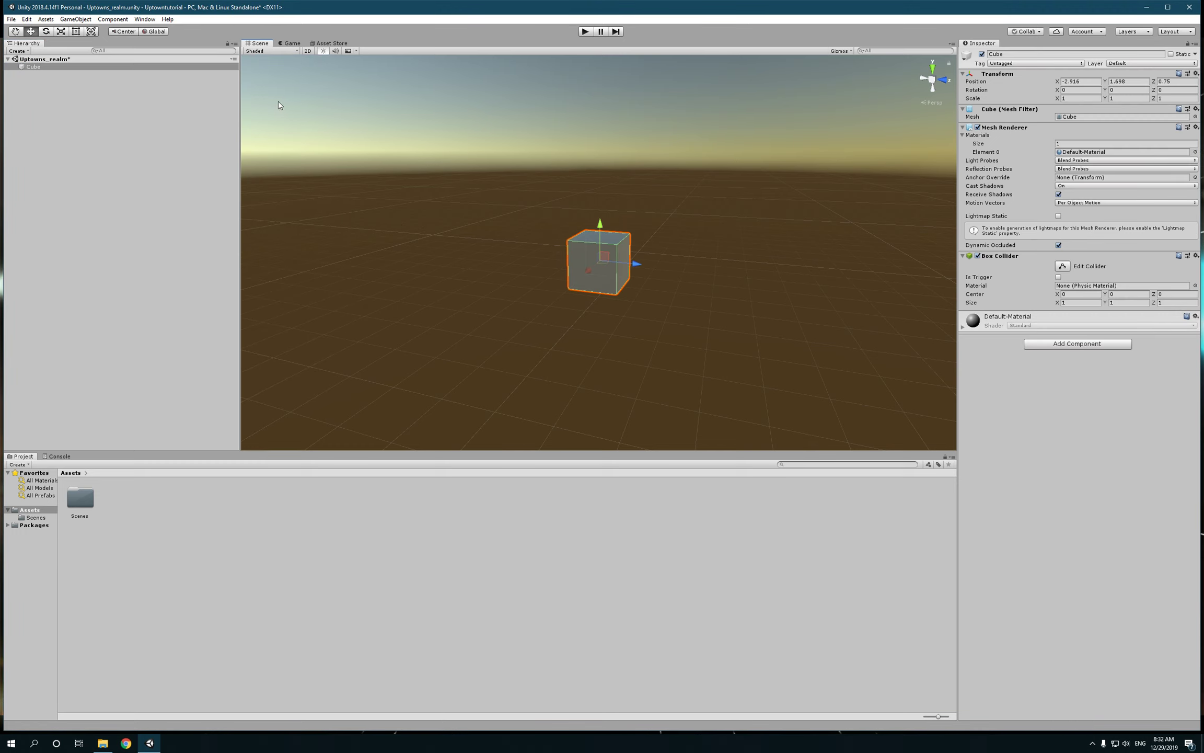
- Rotate the cube freely with the Rotate tool to about X 16, Y -81.5, Z -61.7
left_click(46, 32)
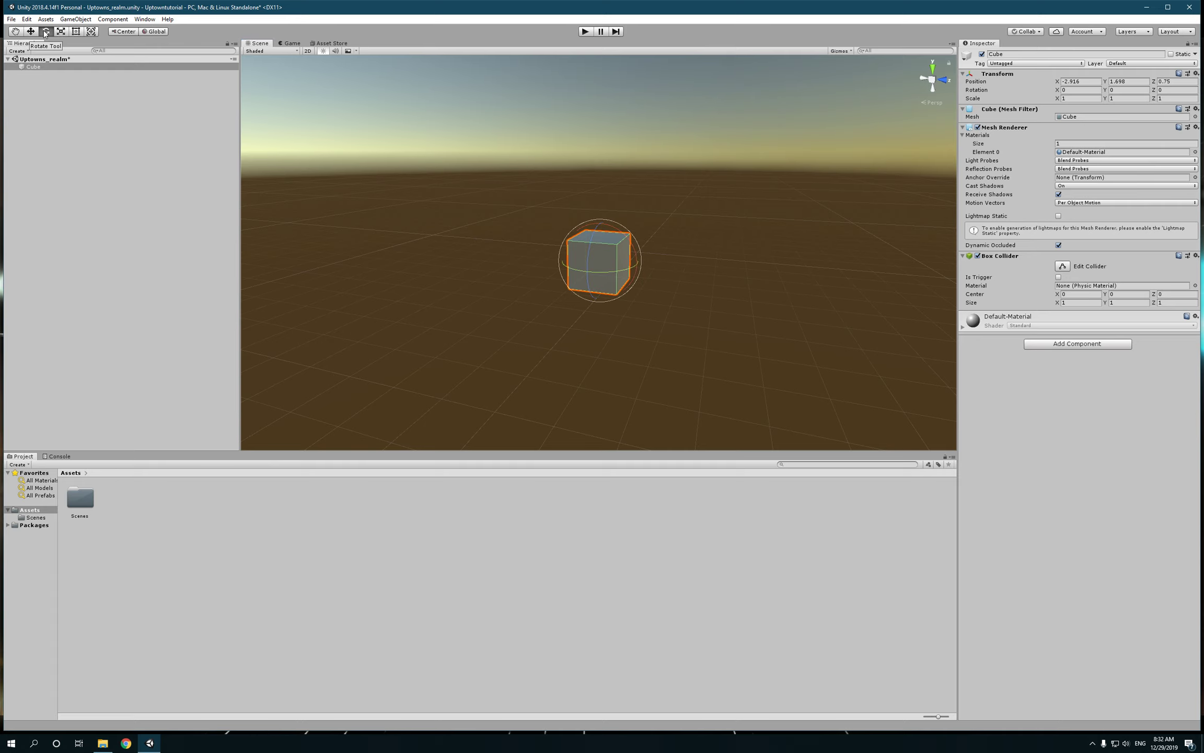
scroll(647, 266, "up", 5)
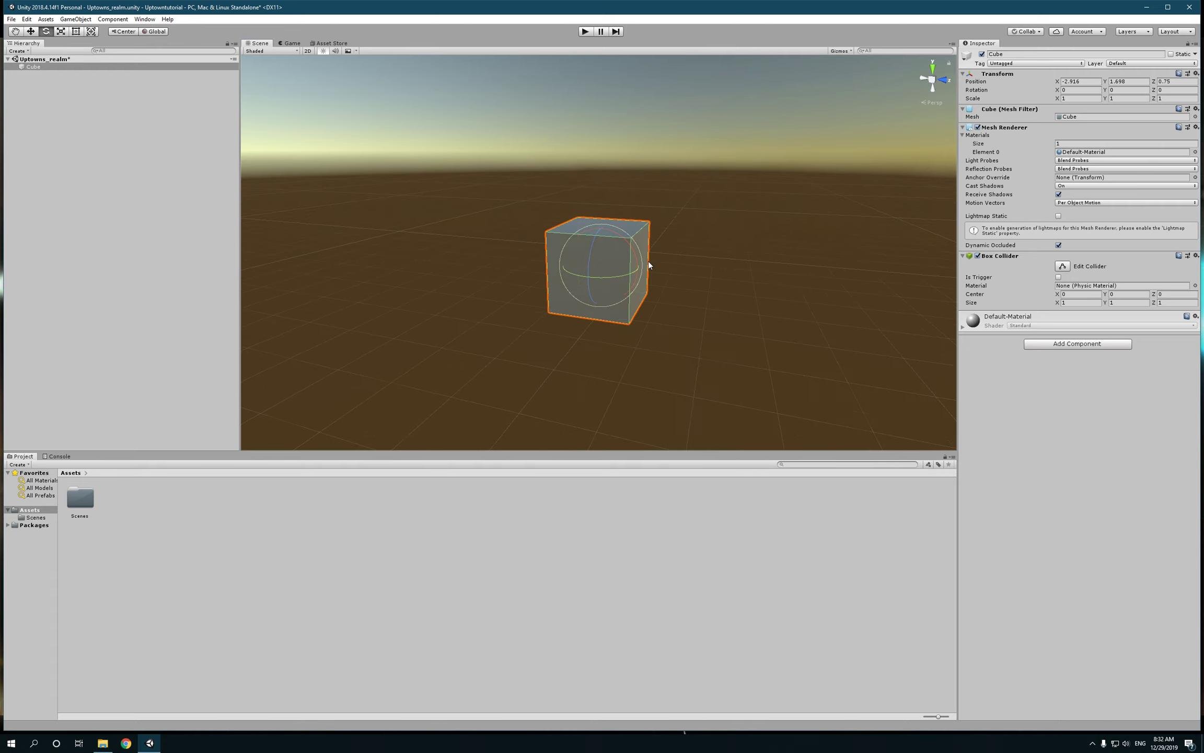
left_click(623, 239)
left_click_drag(624, 239, 647, 333)
left_click_drag(580, 255, 613, 325)
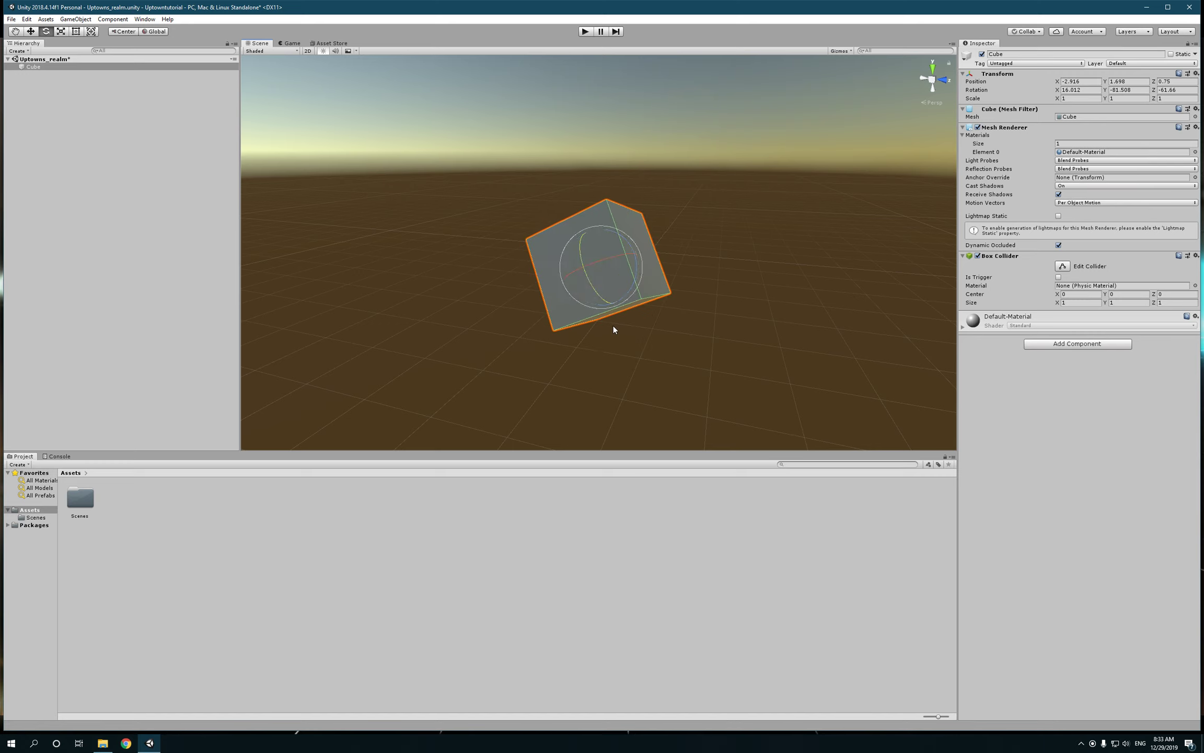
- Scale the cube along its axes with the Scale tool to about X 3.03, Y 4.36, Z 0.07
left_click(62, 31)
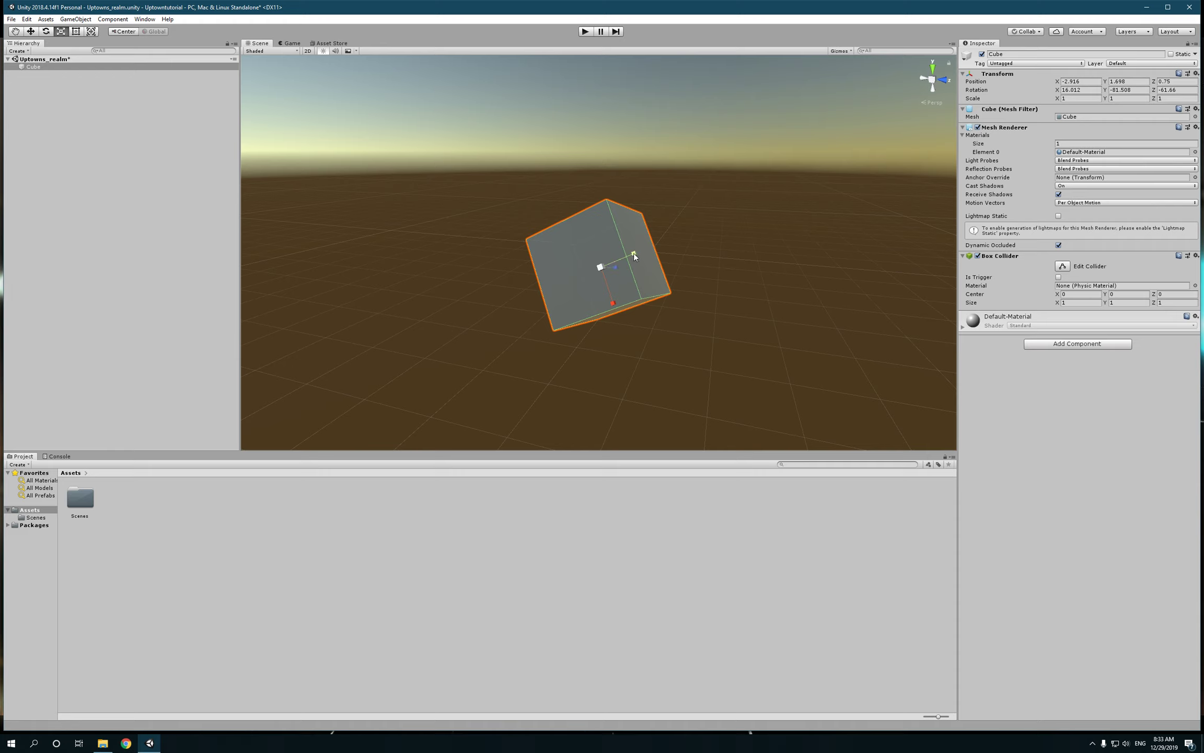
left_click_drag(633, 253, 735, 219)
left_click_drag(614, 304, 511, 361)
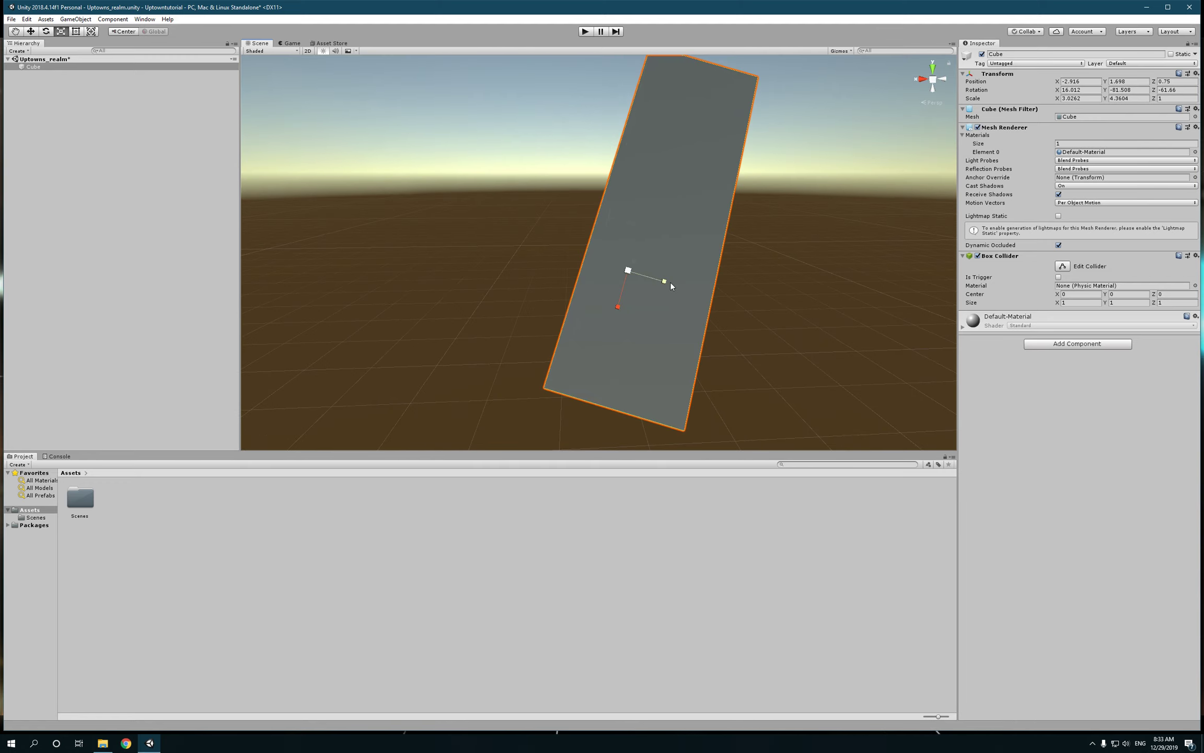
left_click_drag(662, 282, 629, 275)
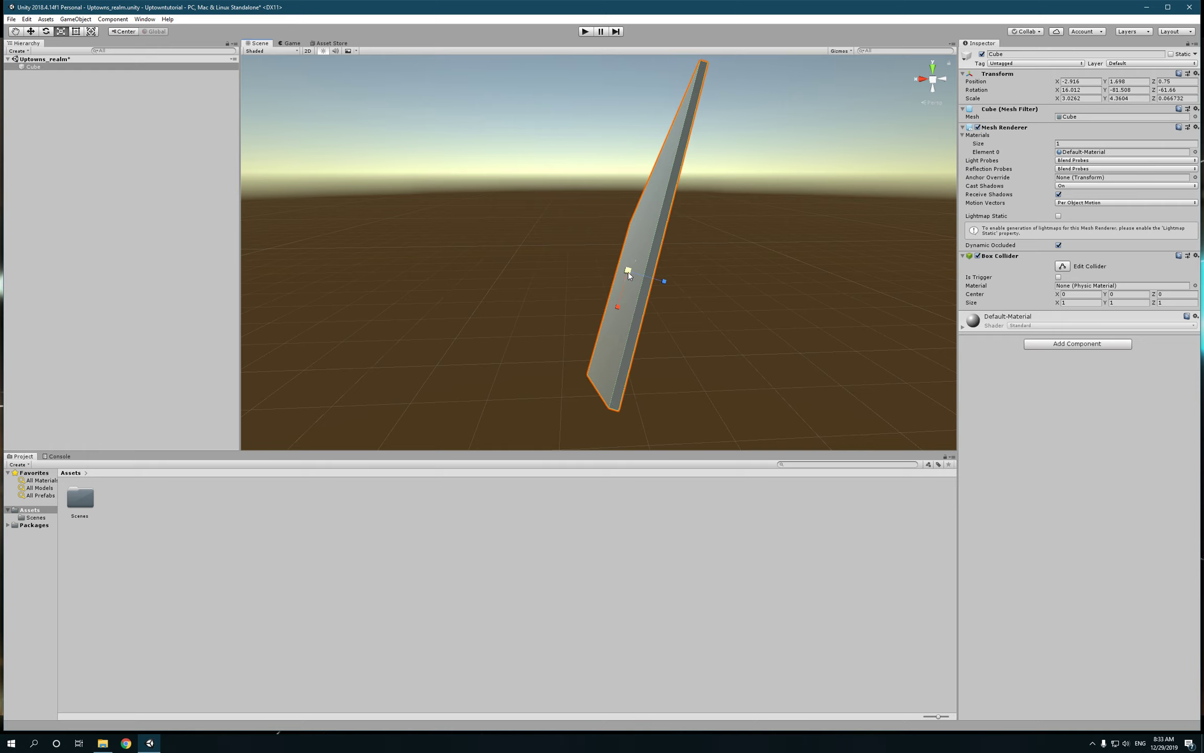
- Examine the scaled cube and the position, rotation and scale fields of its Transform component
left_click_drag(457, 261, 673, 274, "alt")
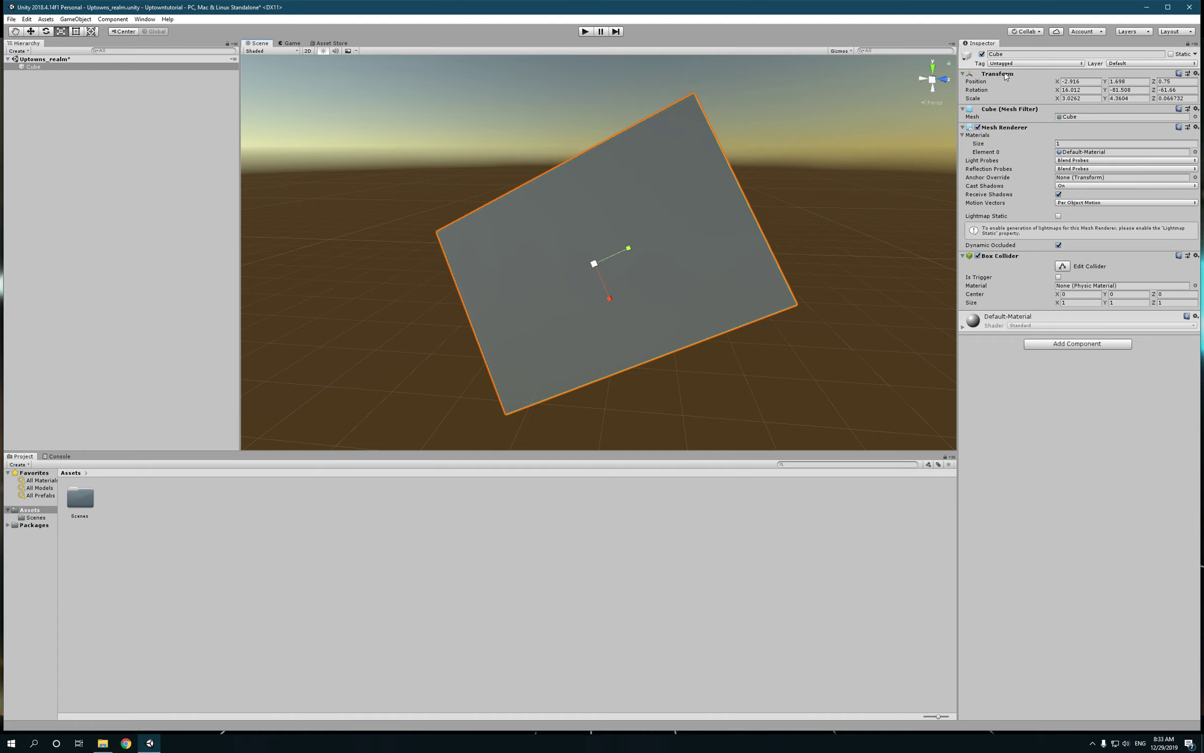
left_click(92, 68)
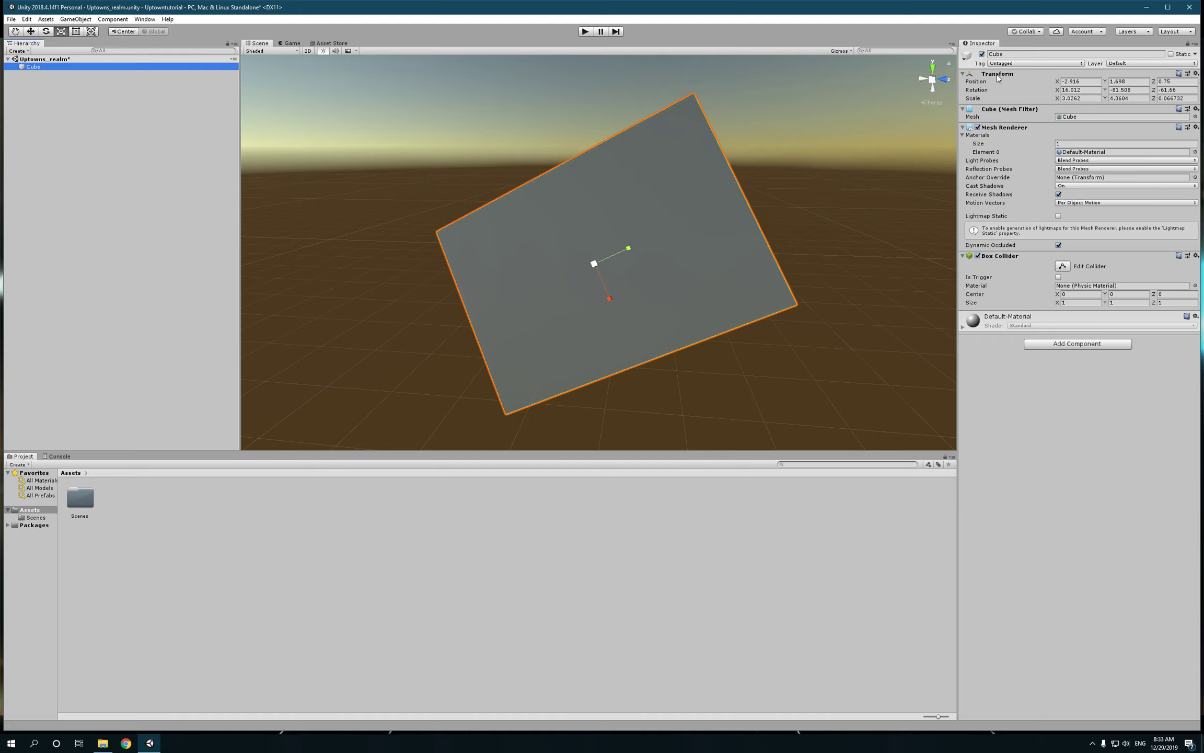
left_click(980, 85)
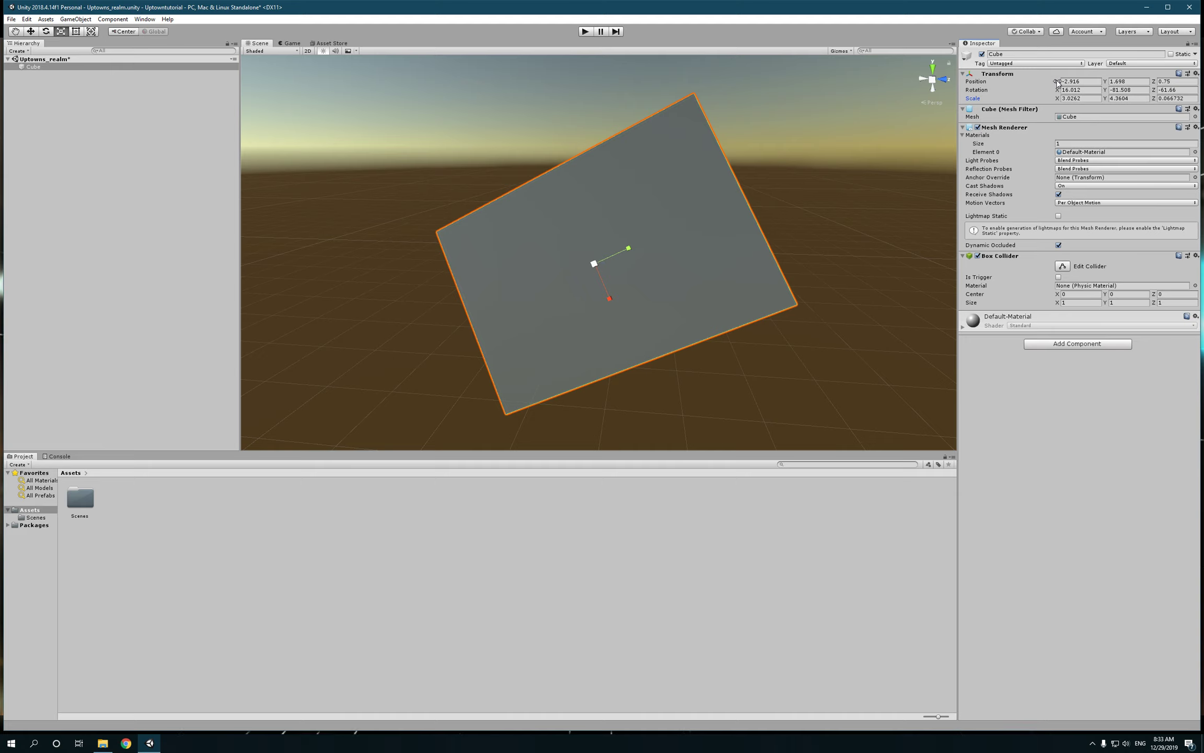
- Set the cube's X position to 90 in its Transform component
mouse_move(1057, 83)
left_mouse_down()
mouse_move(1025, 86)
mouse_move(1061, 84)
left_mouse_up()
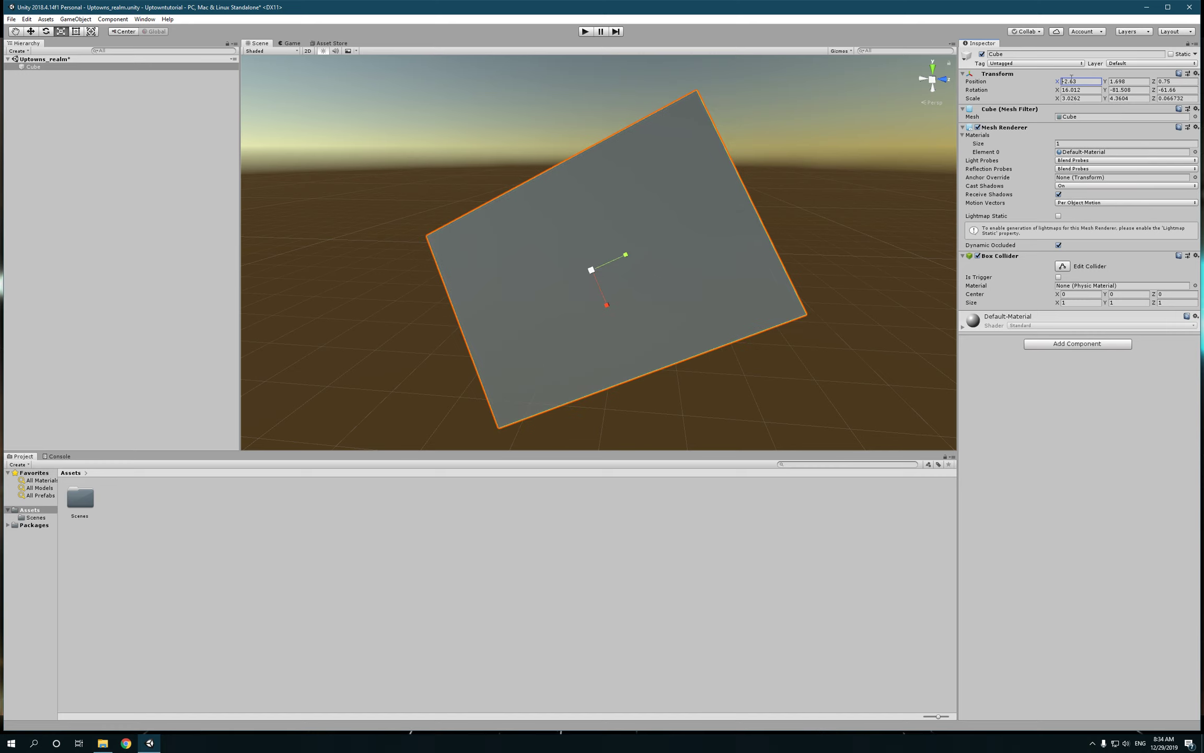
type("90")
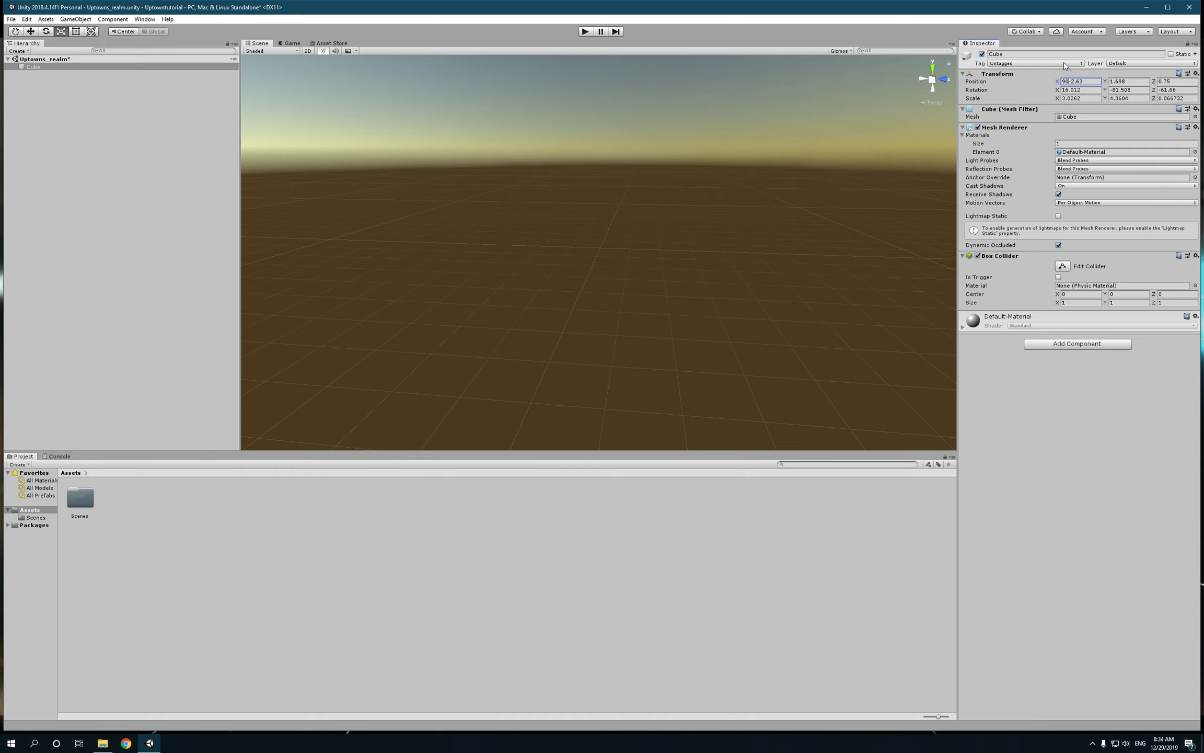
key("ctrl+a")
type("90")
left_click(1012, 79)
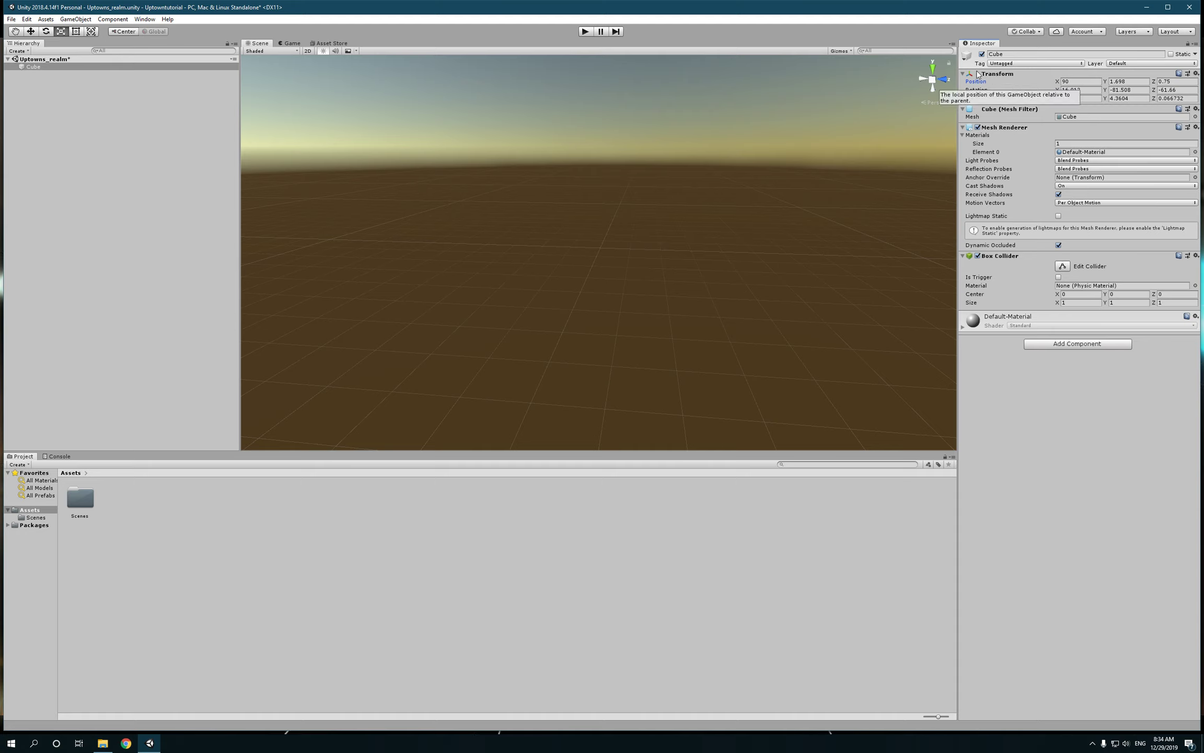
- Reset the cube's Transform component to its default values and frame the cube in the scene
left_click(1196, 74)
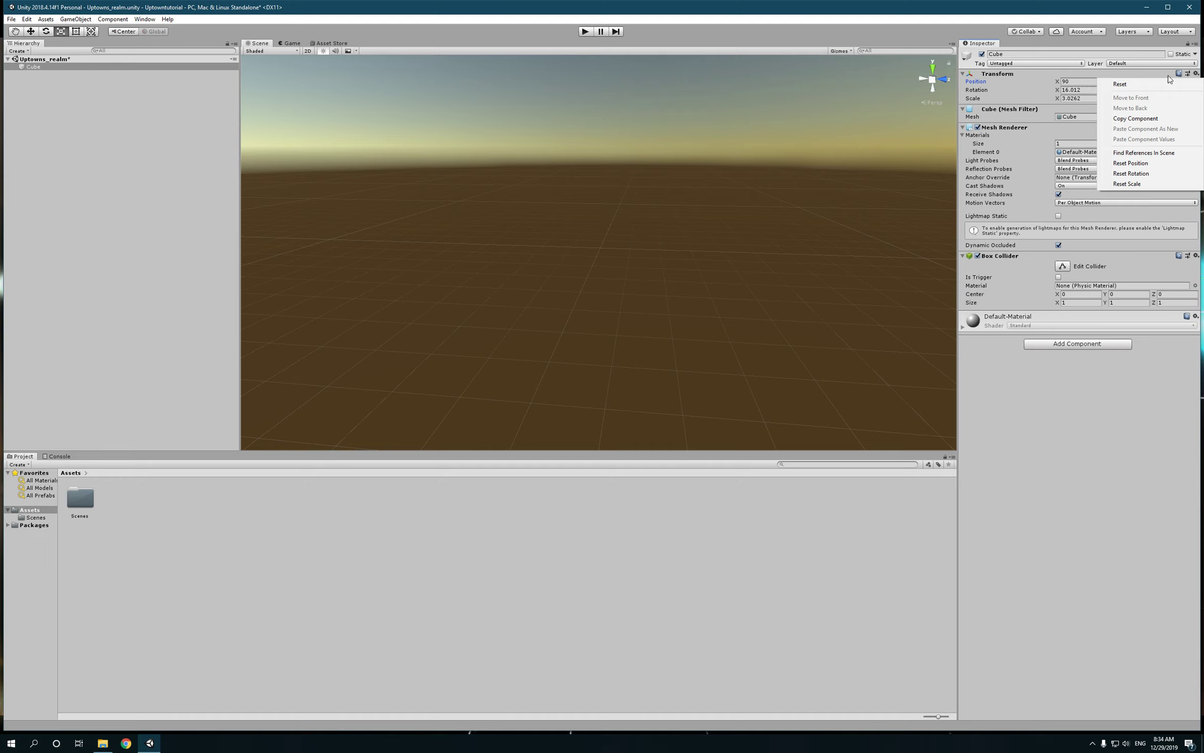
left_click(1136, 85)
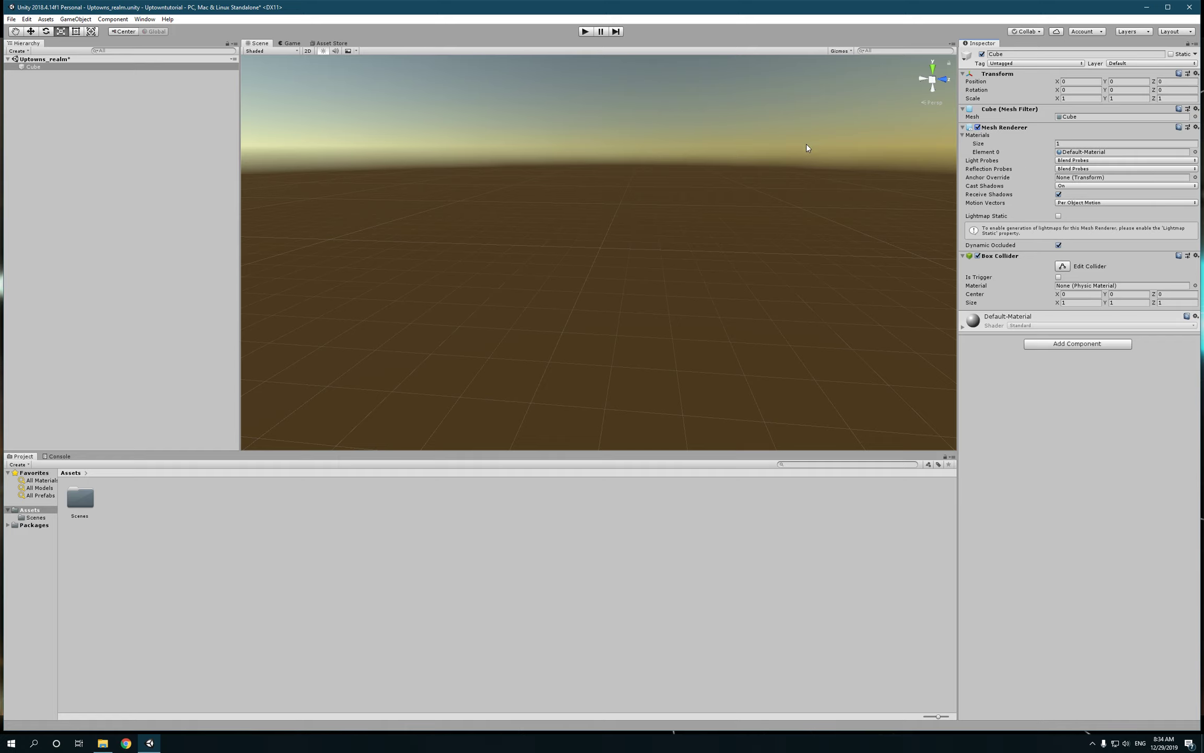
left_click(557, 209)
left_click(34, 67)
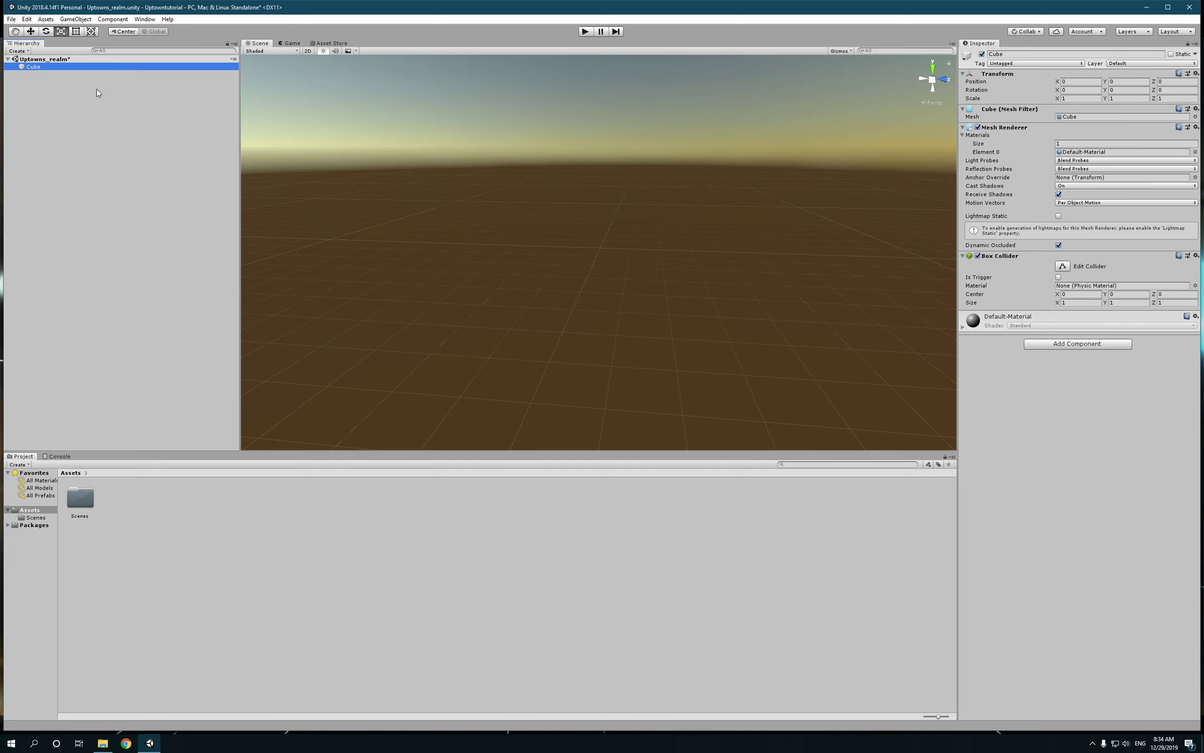
key("f")
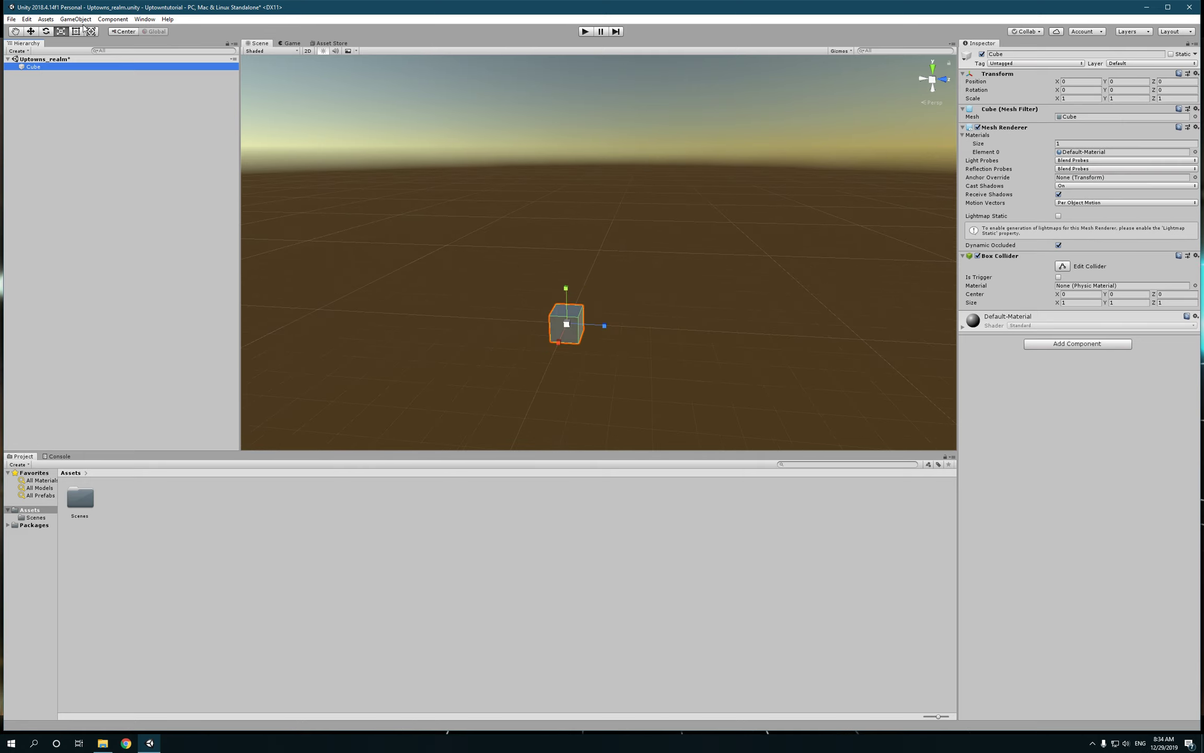
- With the combined Transform tool, move the cube to about Y 3.53, Z -0.7 and scale it uniformly to about 2.61
left_click(90, 32)
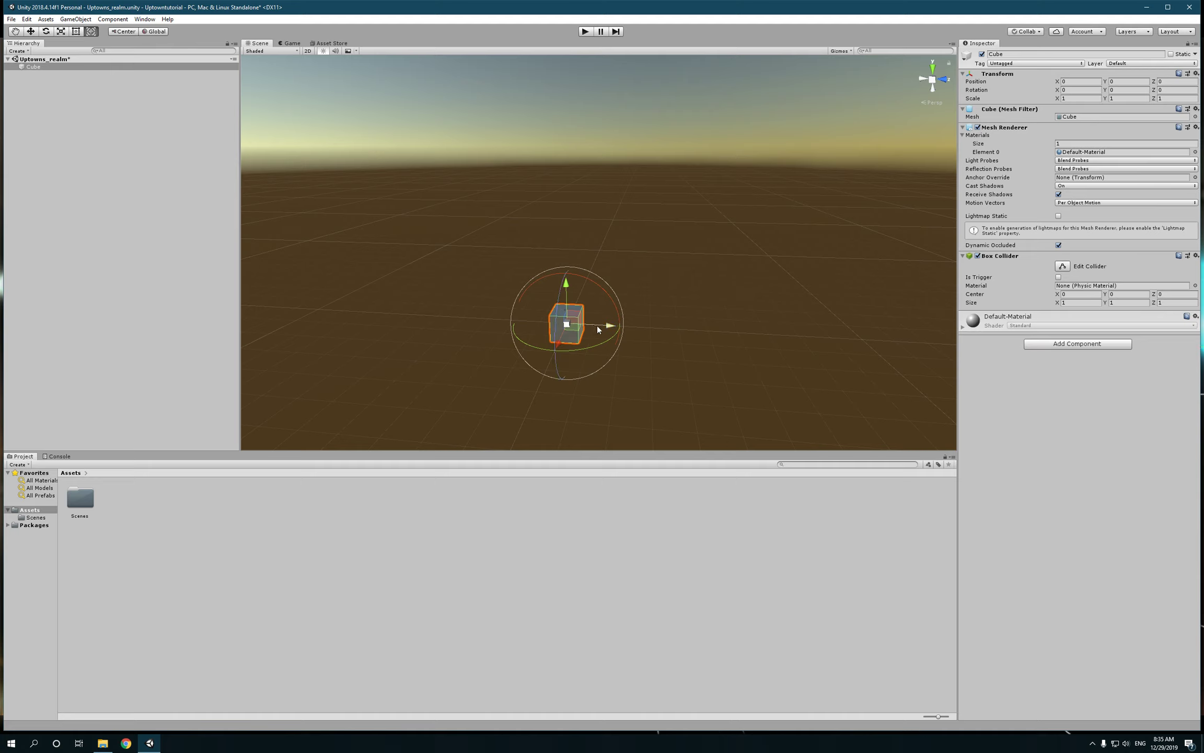
left_click_drag(610, 326, 543, 187)
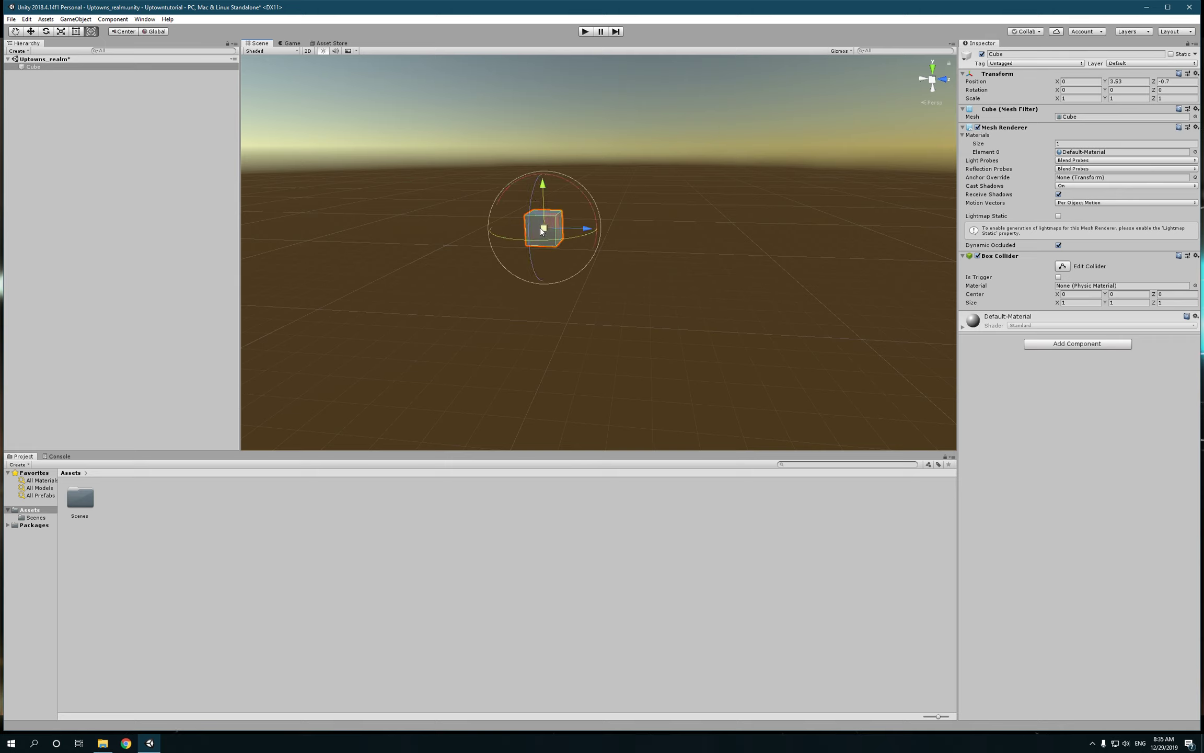
left_click_drag(543, 229, 617, 222)
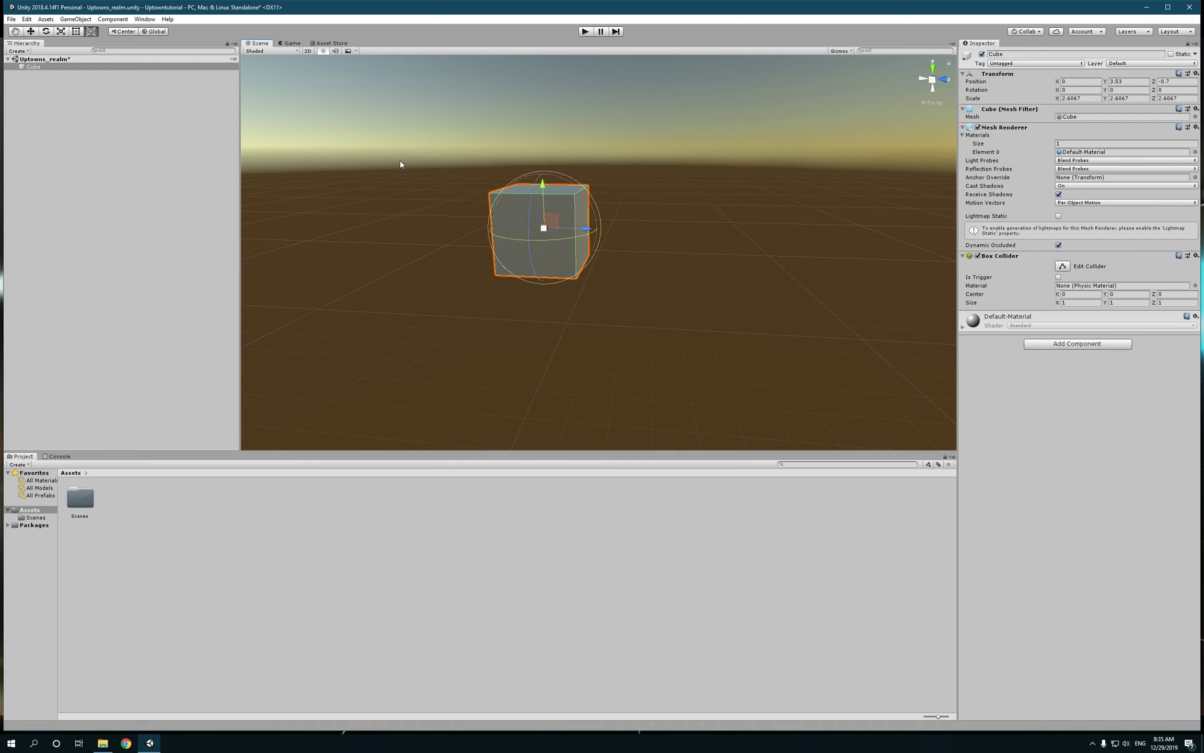
- Switch the tool handles to Local and stretch the cube to a scale of about X 17.48 and Z 8.58
left_click(153, 32)
left_click_drag(609, 230, 694, 242)
left_click_drag(524, 245, 458, 268)
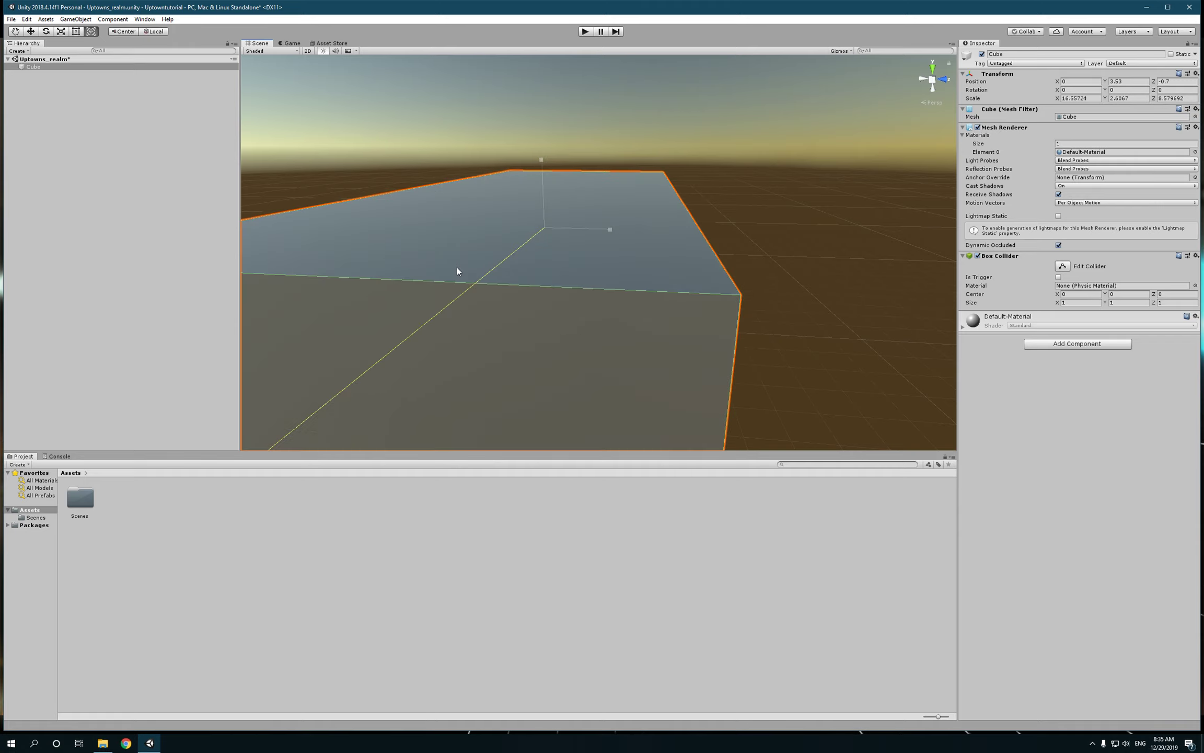
left_click(675, 126)
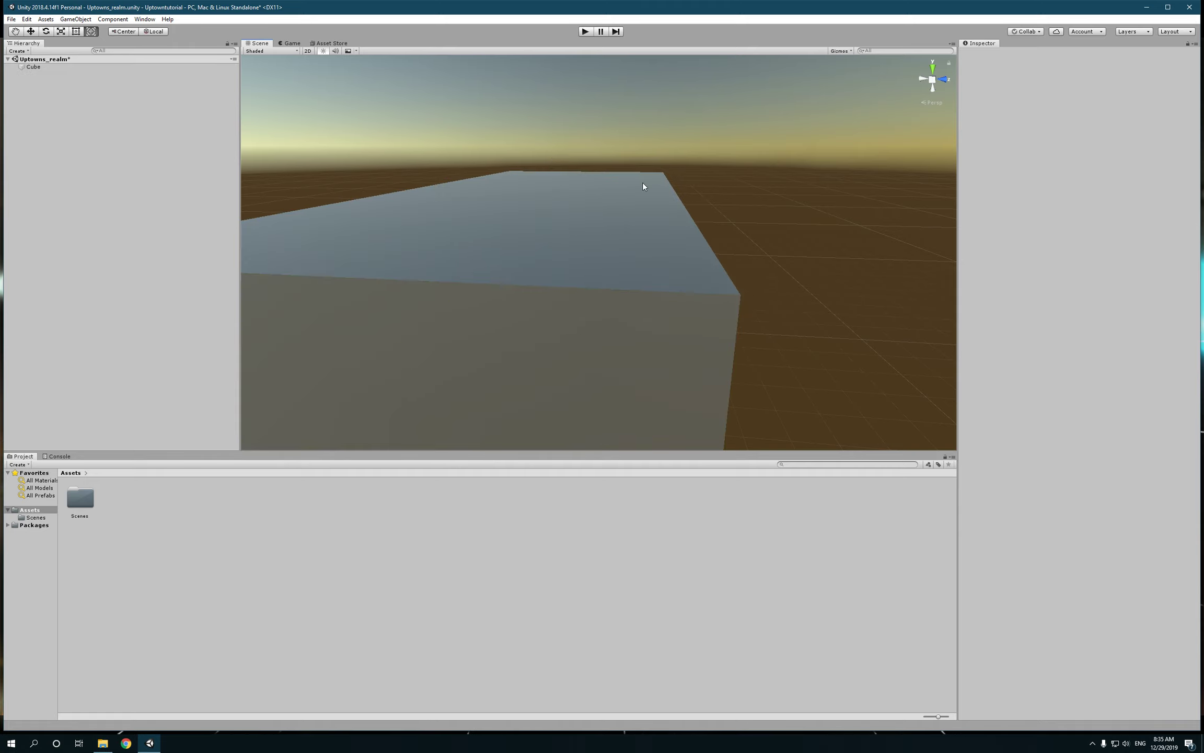
- Add a 3D sphere to the scene and raise it above the stretched cube to about Y 8.92 with the Move tool
left_click_drag(697, 261, 473, 242, "alt")
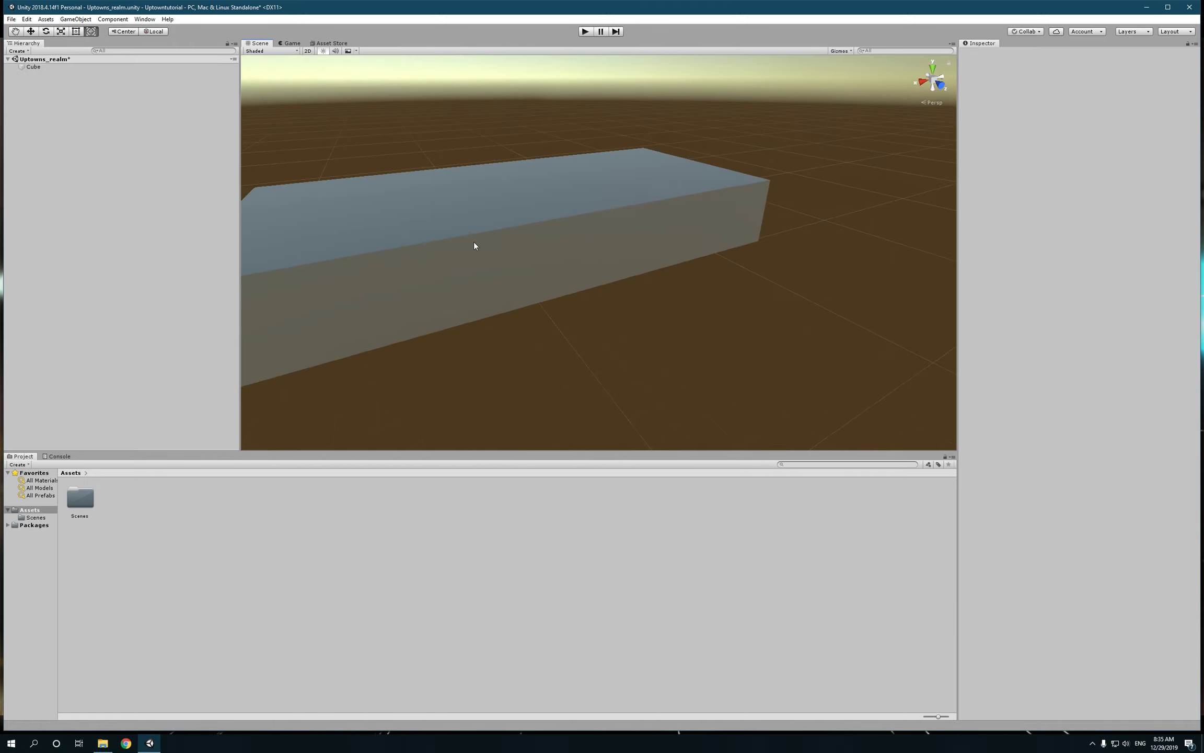
left_click(472, 242)
key("f")
left_click(439, 160)
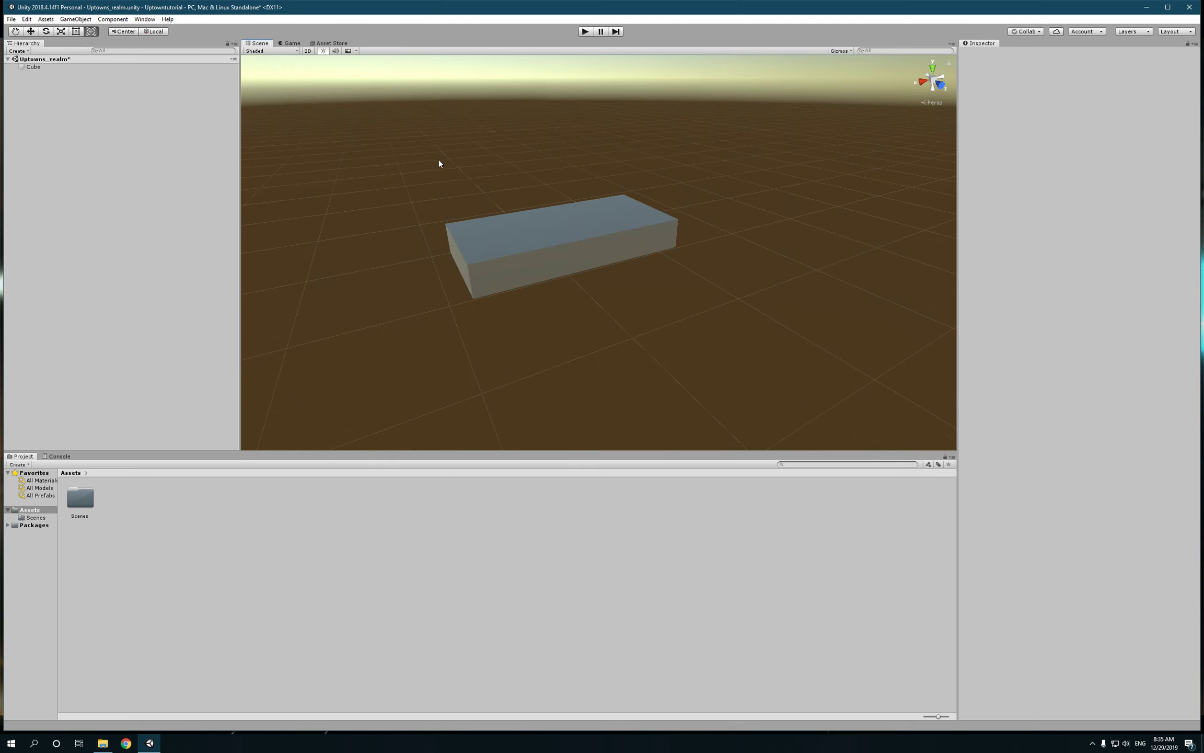
right_click(68, 92)
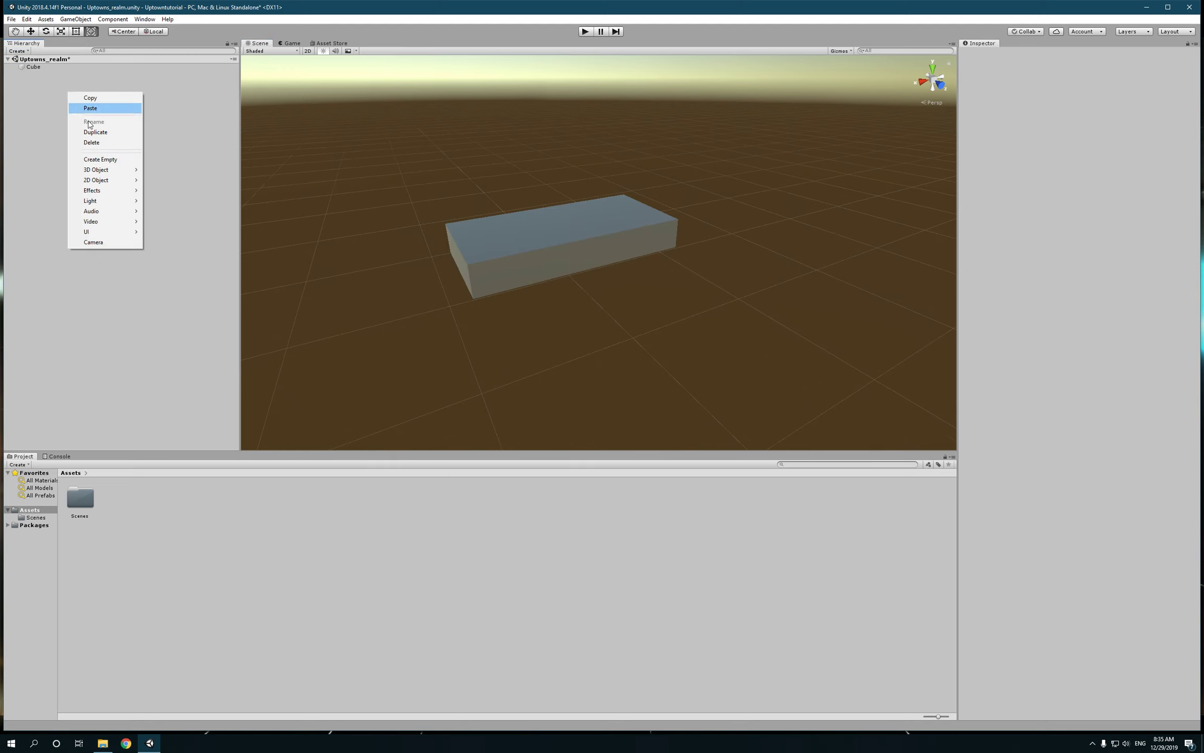
mouse_move(121, 173)
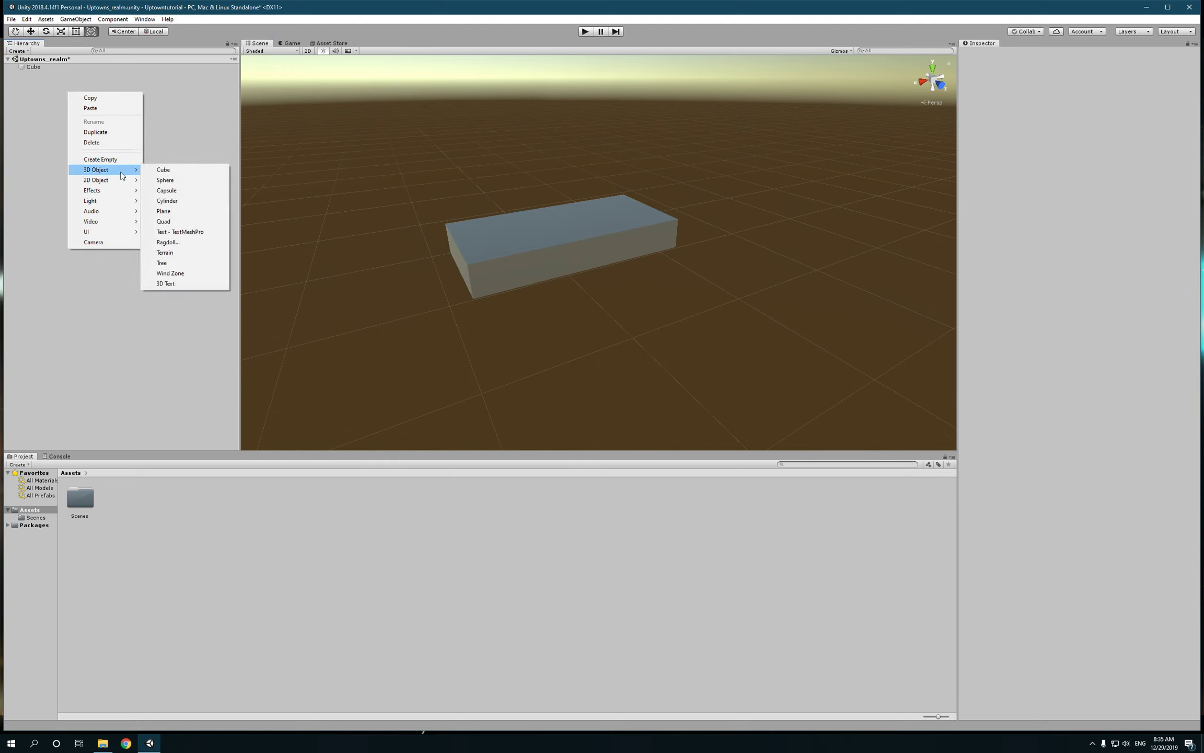
left_click(166, 180)
left_click(30, 31)
left_click_drag(598, 220, 595, 149)
scroll(594, 219, "up", 3)
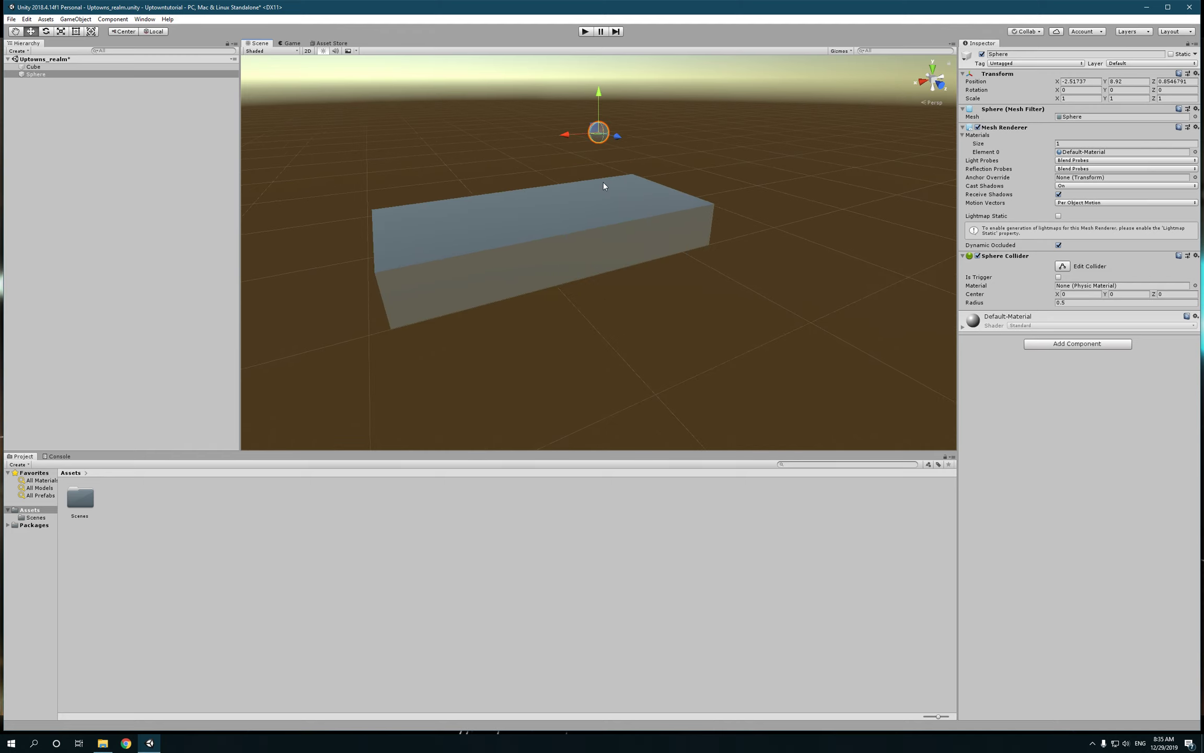
- Frame the sphere in the scene and add a Camera at its position
key("f")
left_click_drag(600, 228, 614, 265, "alt")
scroll(614, 265, "down", 5)
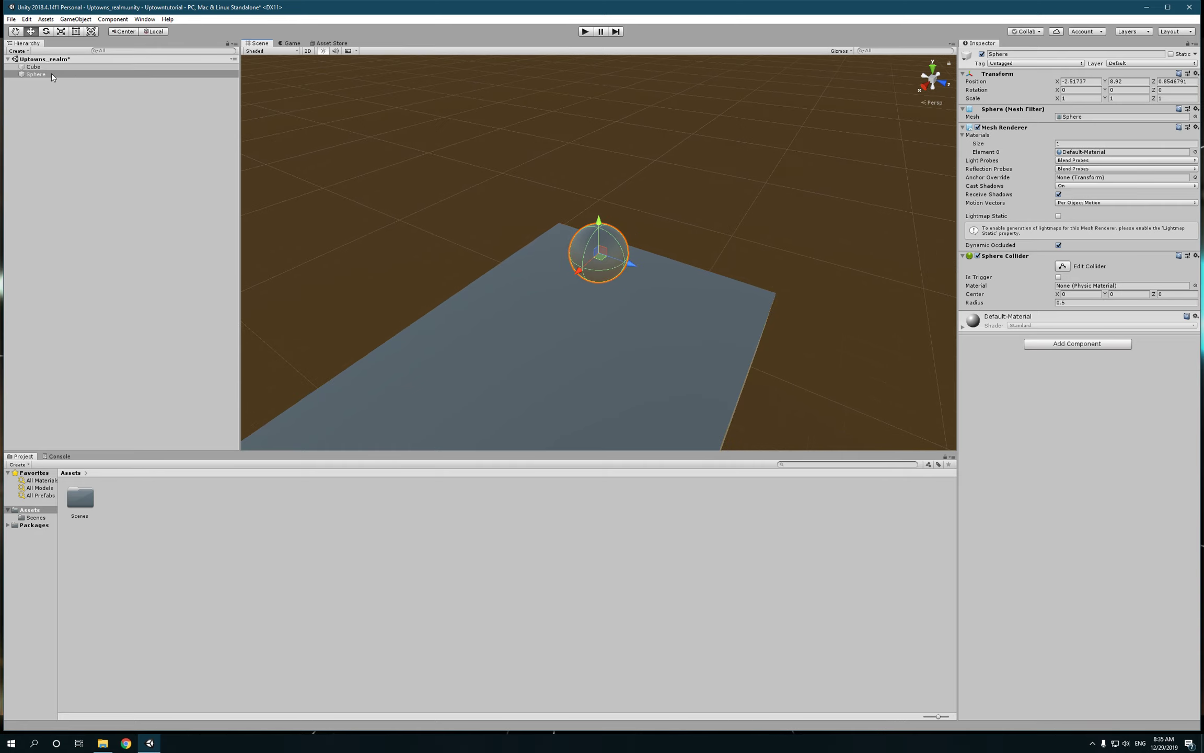
scroll(574, 251, "down", 2)
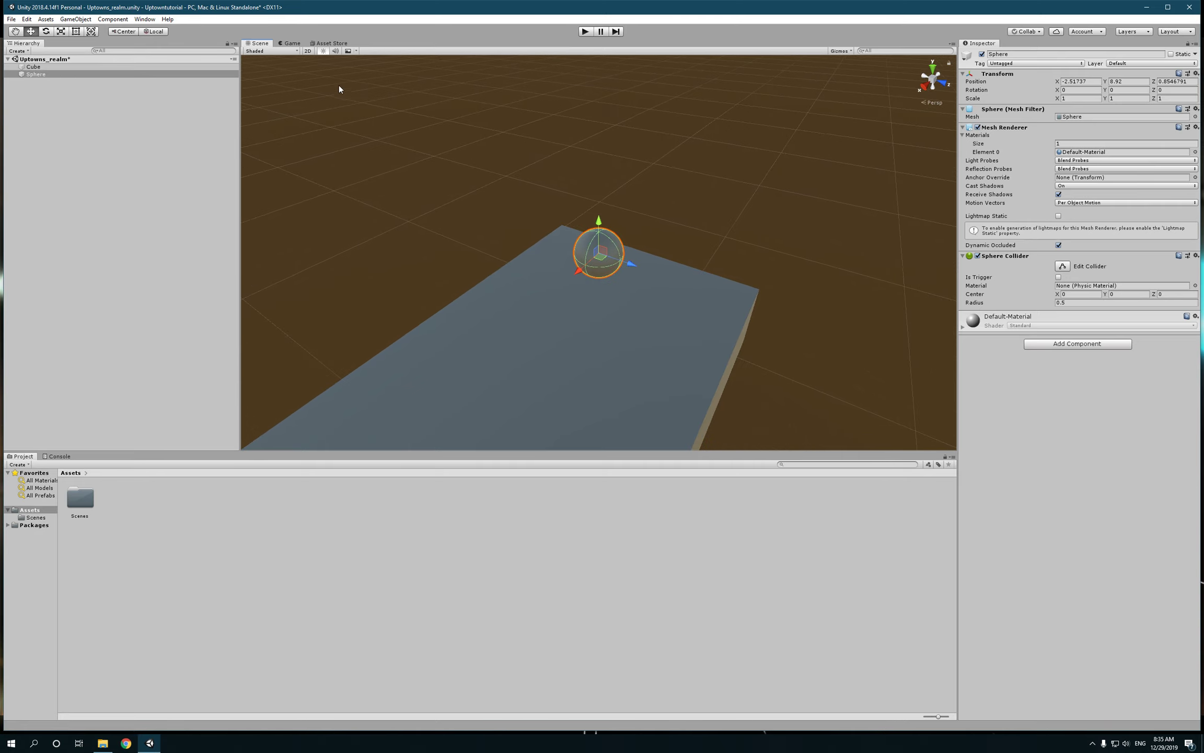
left_click(321, 81)
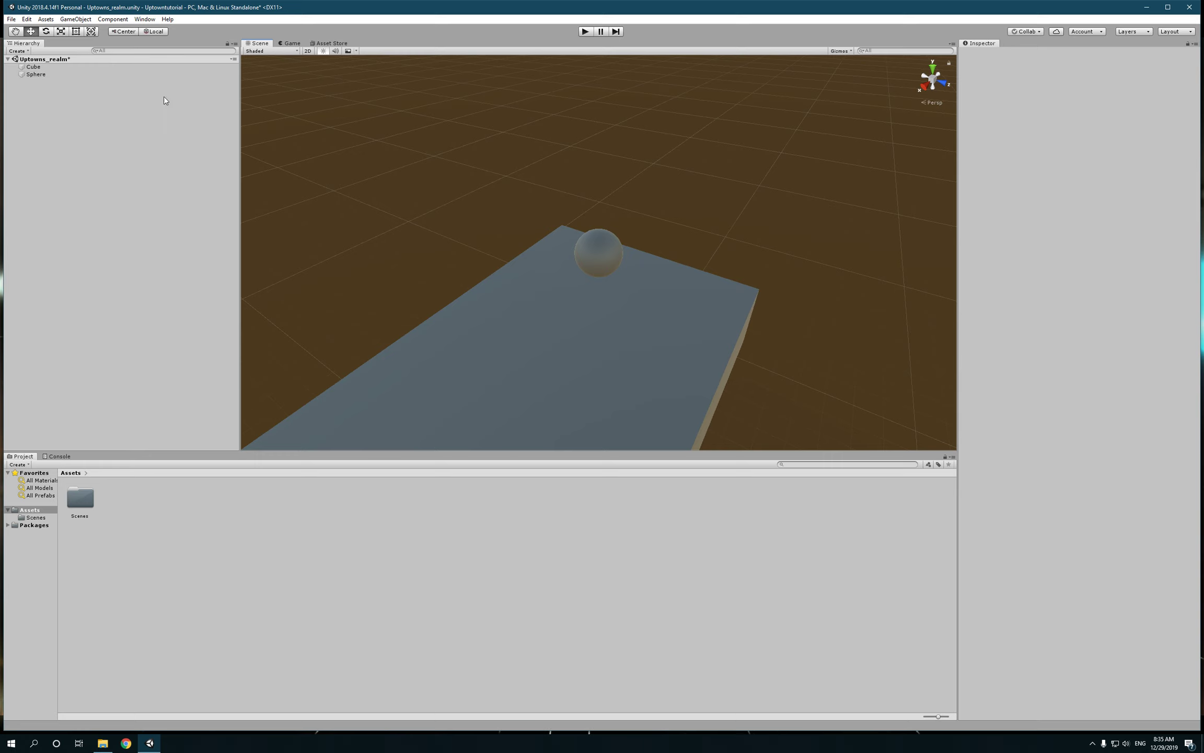
left_click(548, 245)
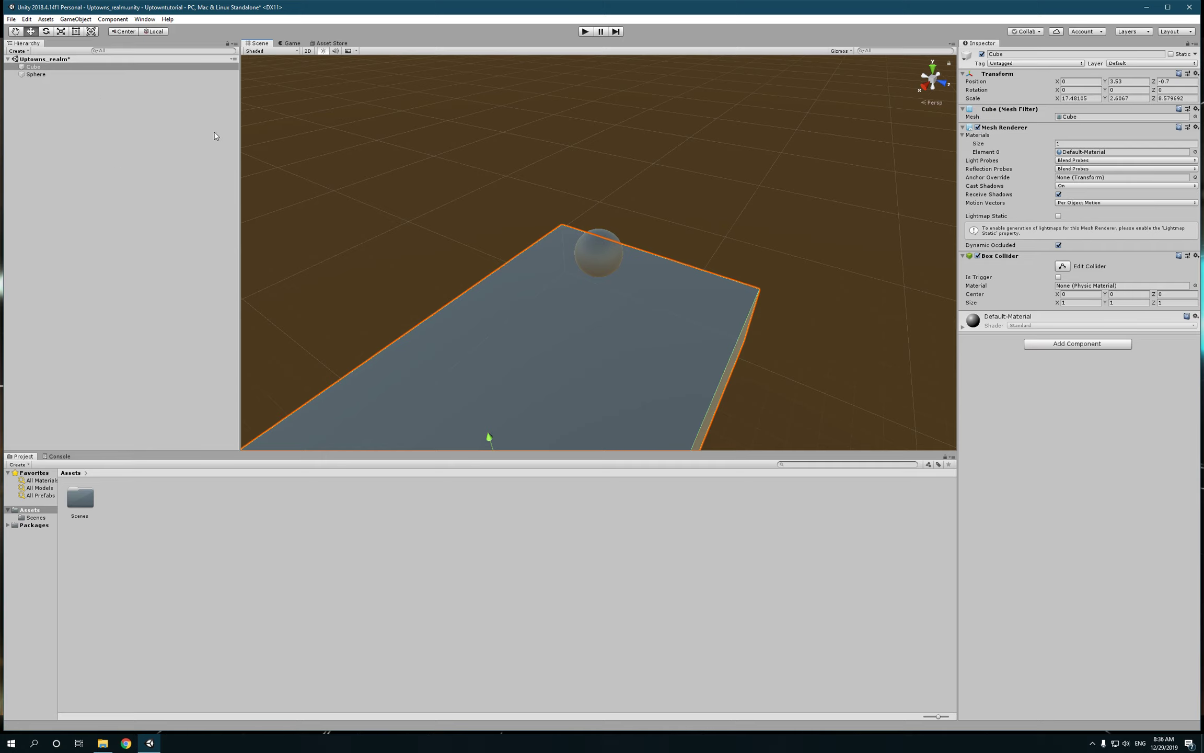
left_click(135, 137)
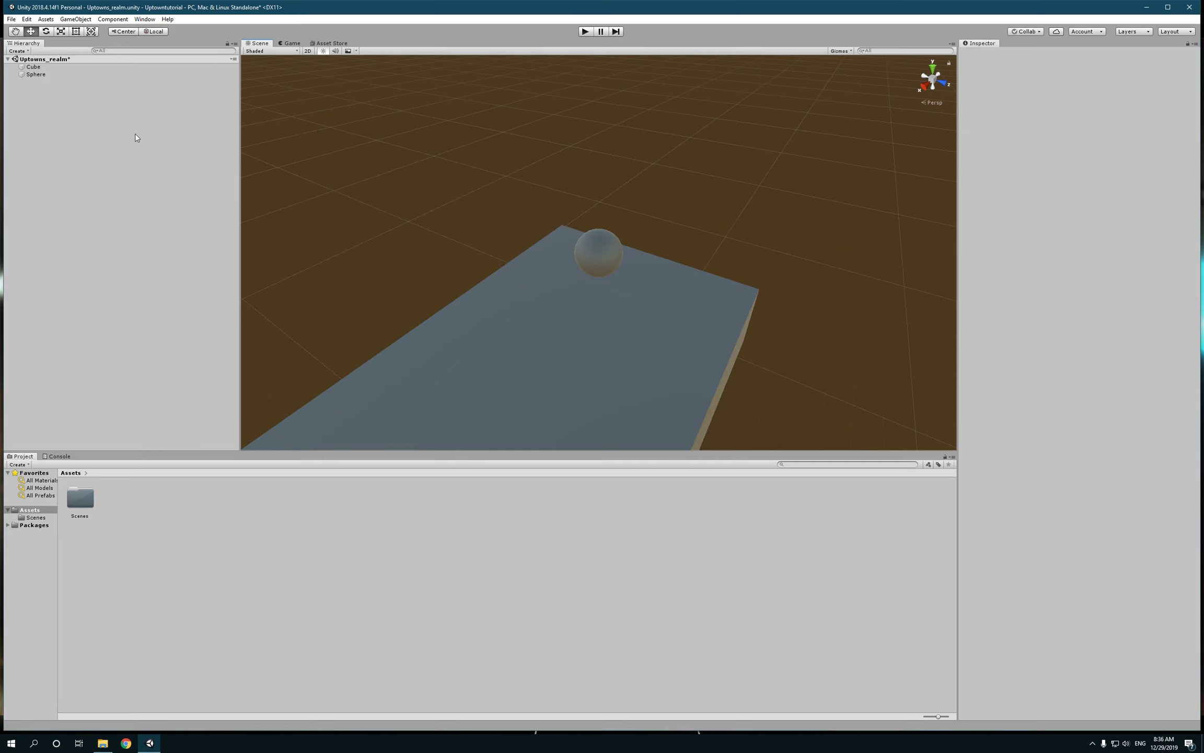
right_click(82, 126)
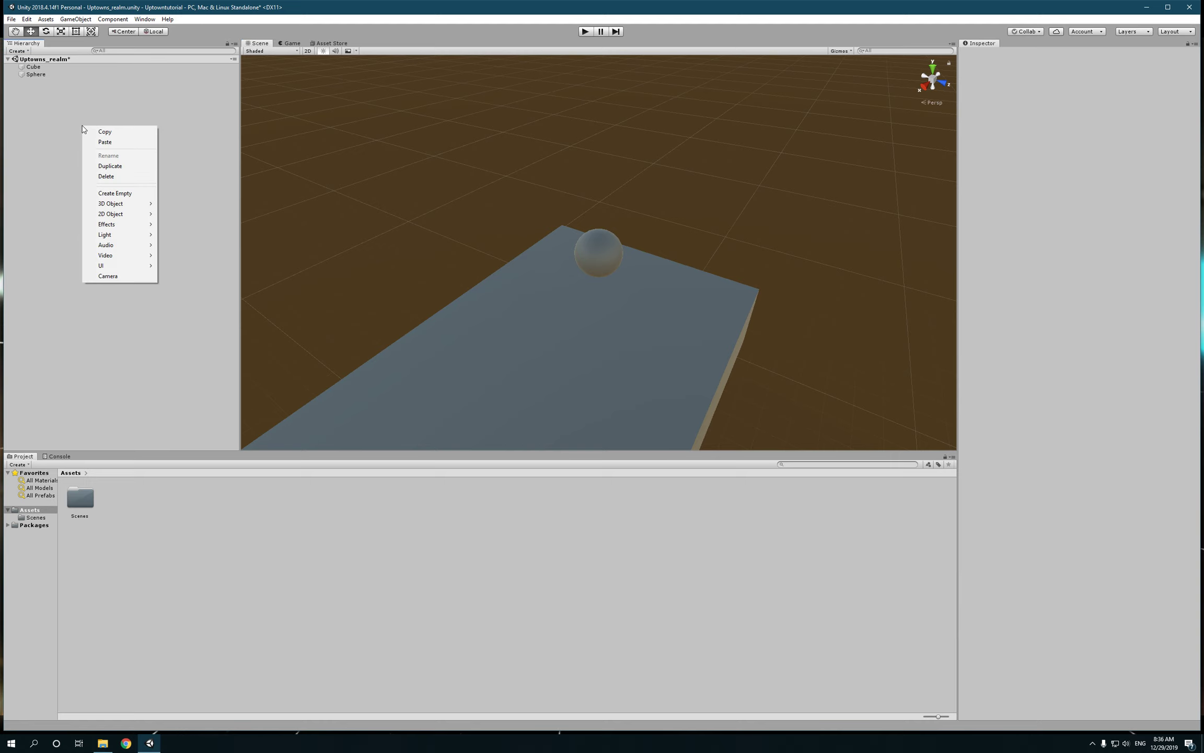
left_click(141, 278)
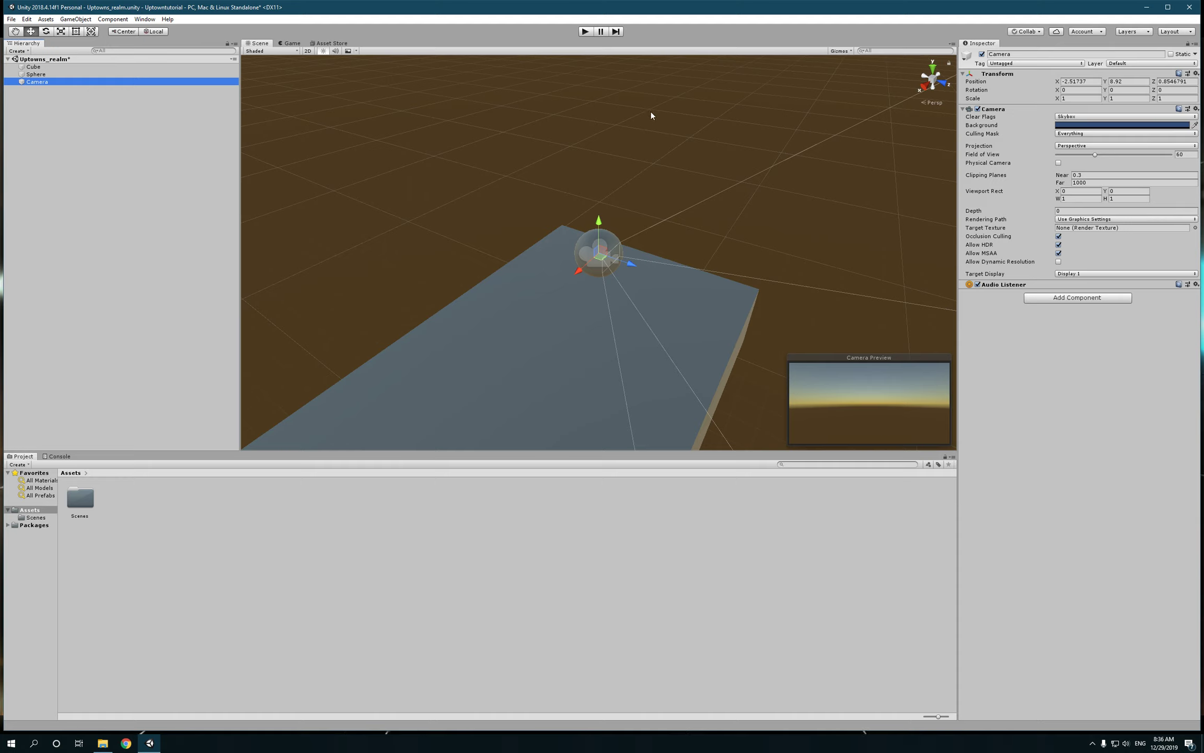
- Run the scene in Play mode, compare the Scene and Game views, and stop playback
left_click(586, 32)
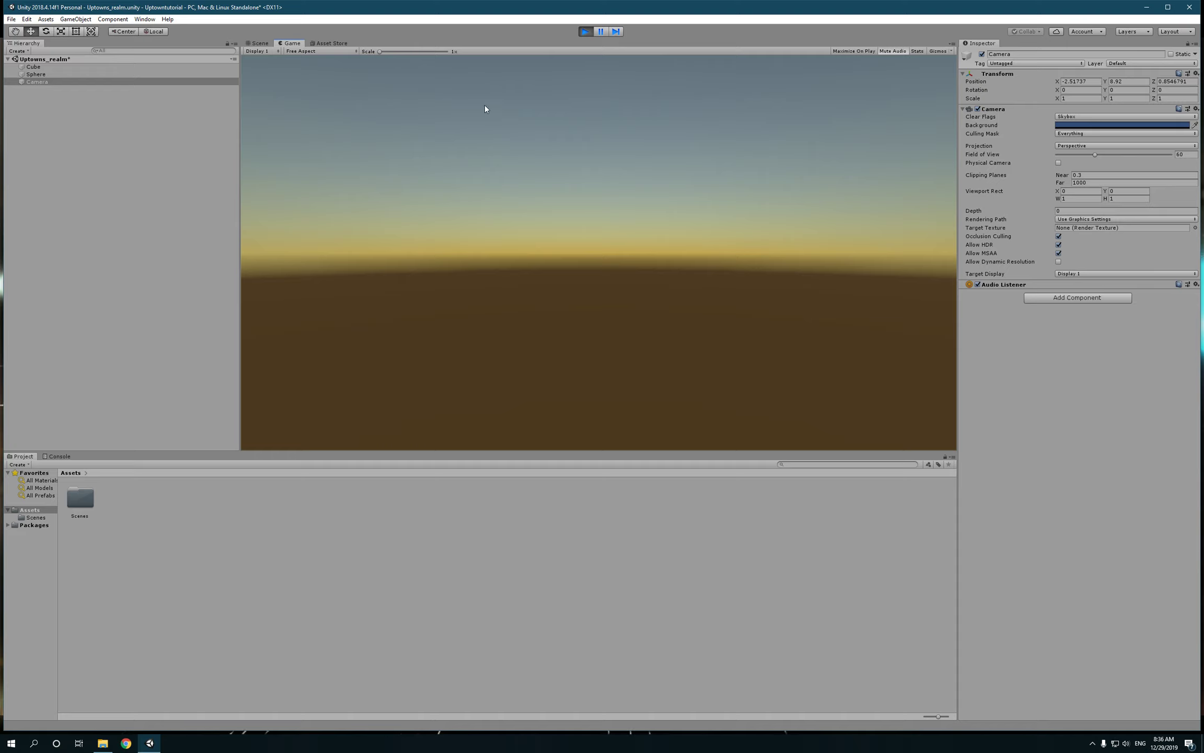
left_click(585, 32)
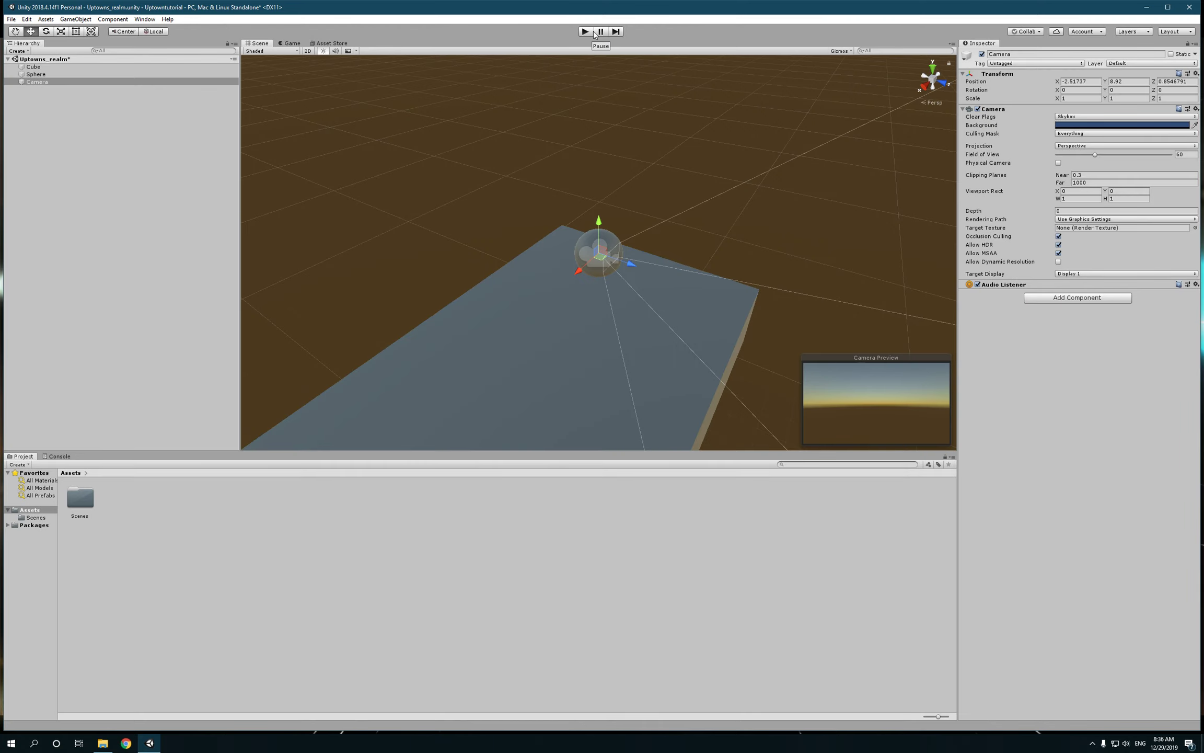
left_click(586, 32)
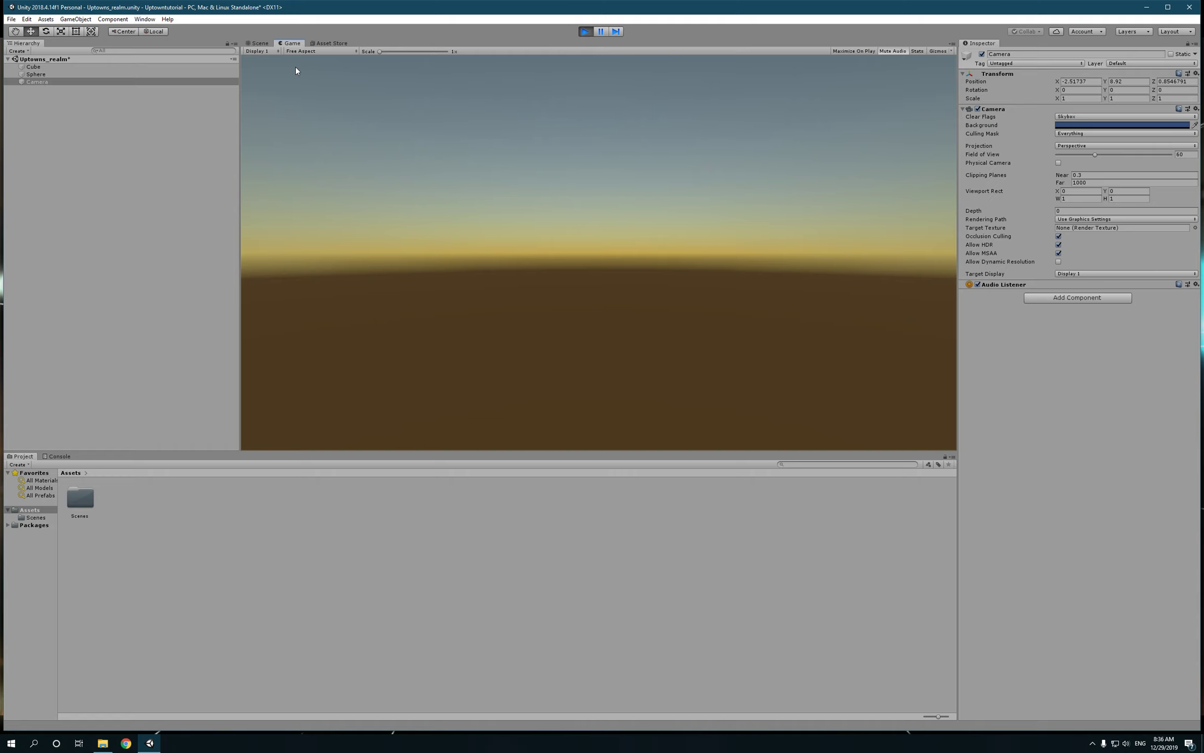
left_click(261, 43)
left_click(291, 44)
left_click(586, 31)
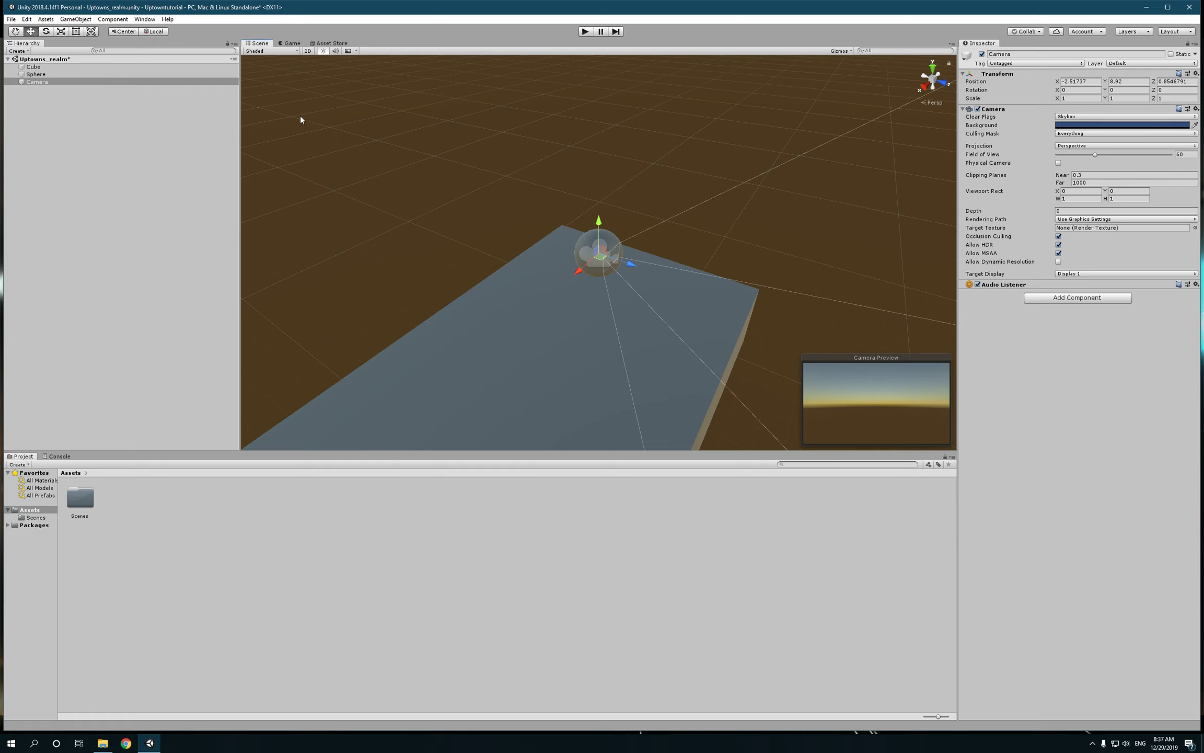
- Examine the camera's surroundings in the Scene view and its output in the Game view
scroll(523, 312, "down", 5)
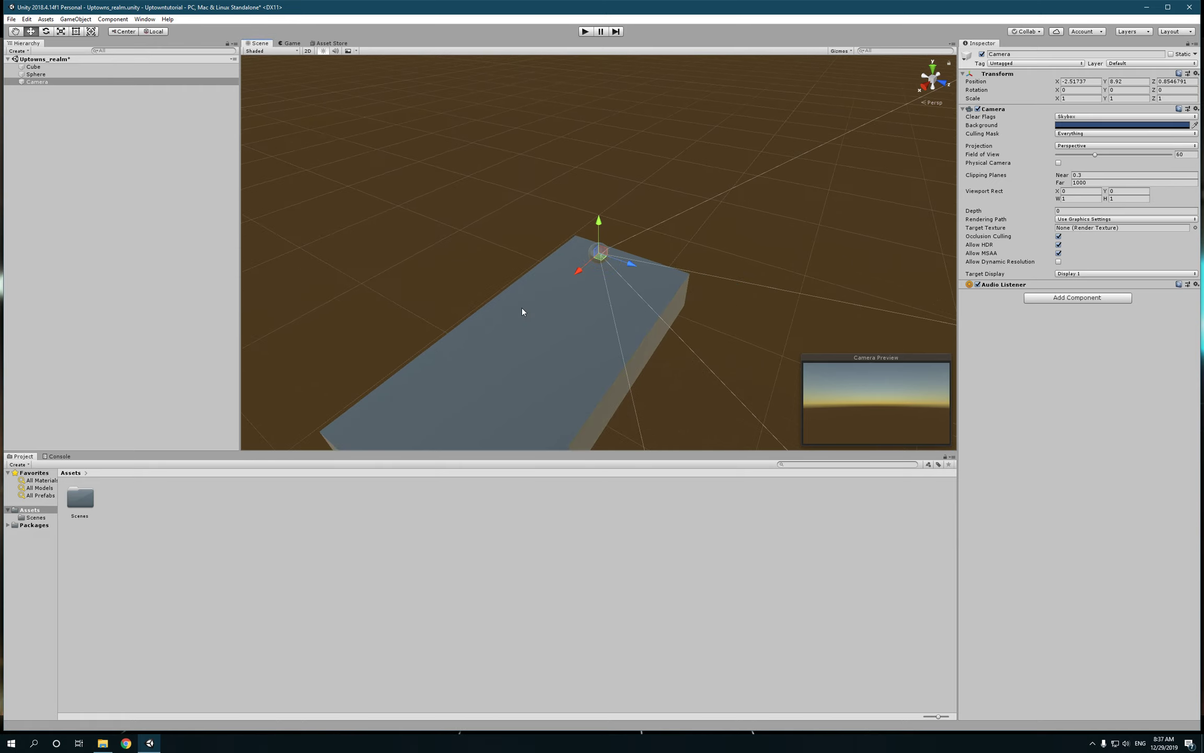
scroll(522, 311, "down", 4)
scroll(522, 311, "up", 4)
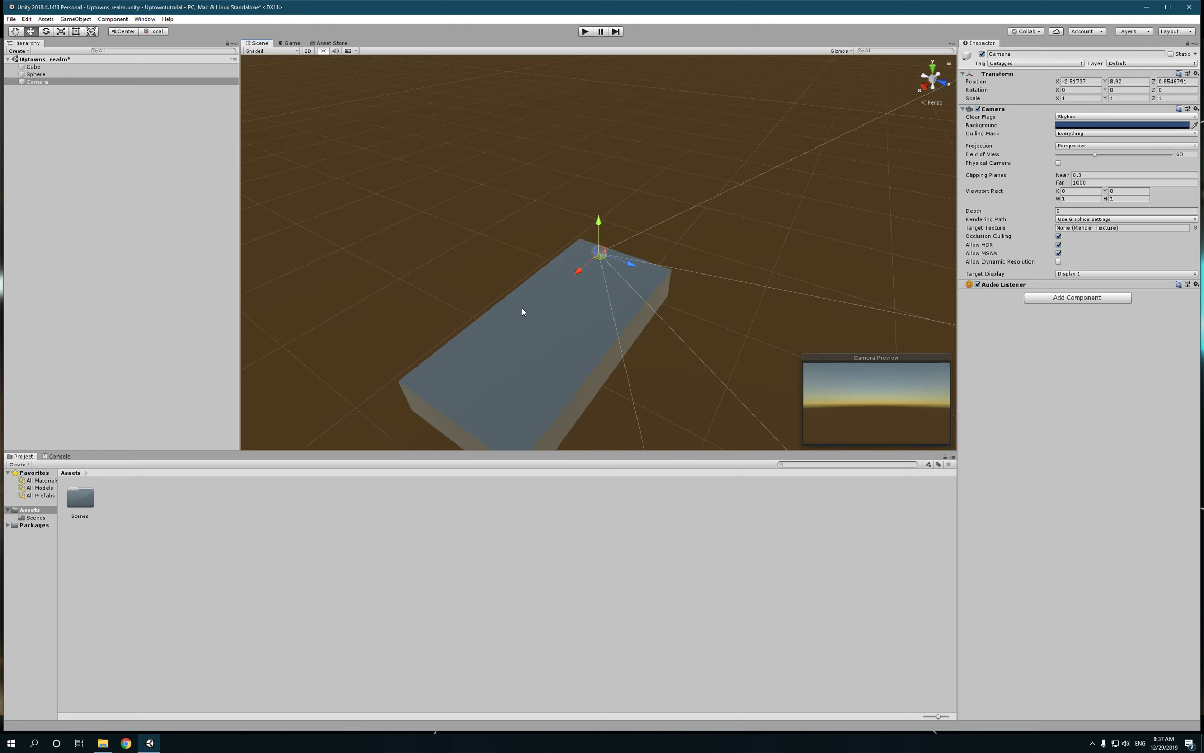
scroll(522, 311, "up", 2)
left_click(291, 44)
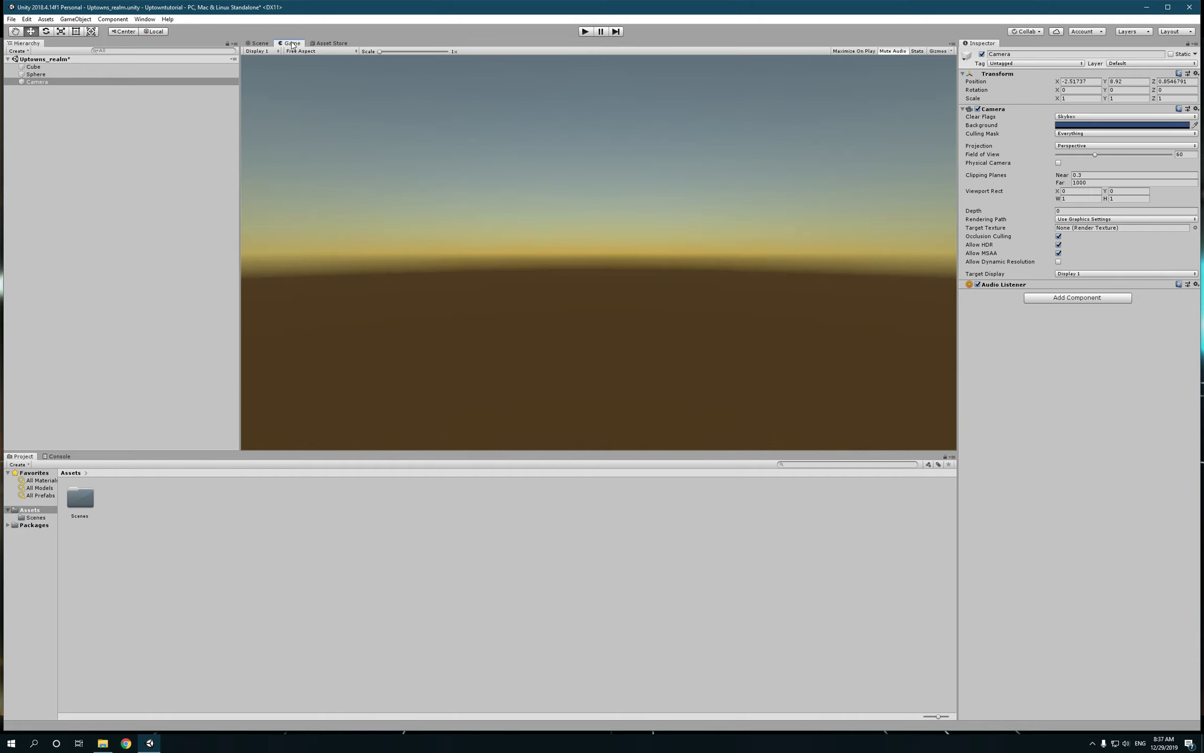
- Add a second Camera to the scene
left_click(46, 82)
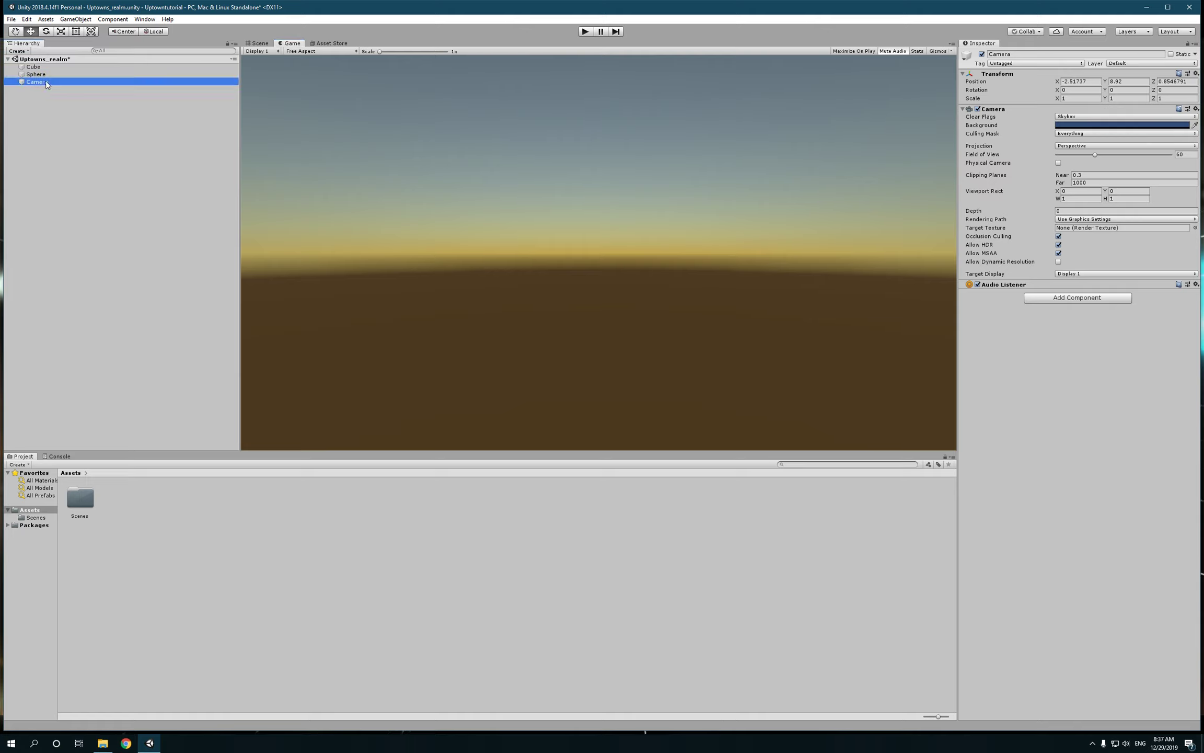
left_click(58, 115)
right_click(59, 115)
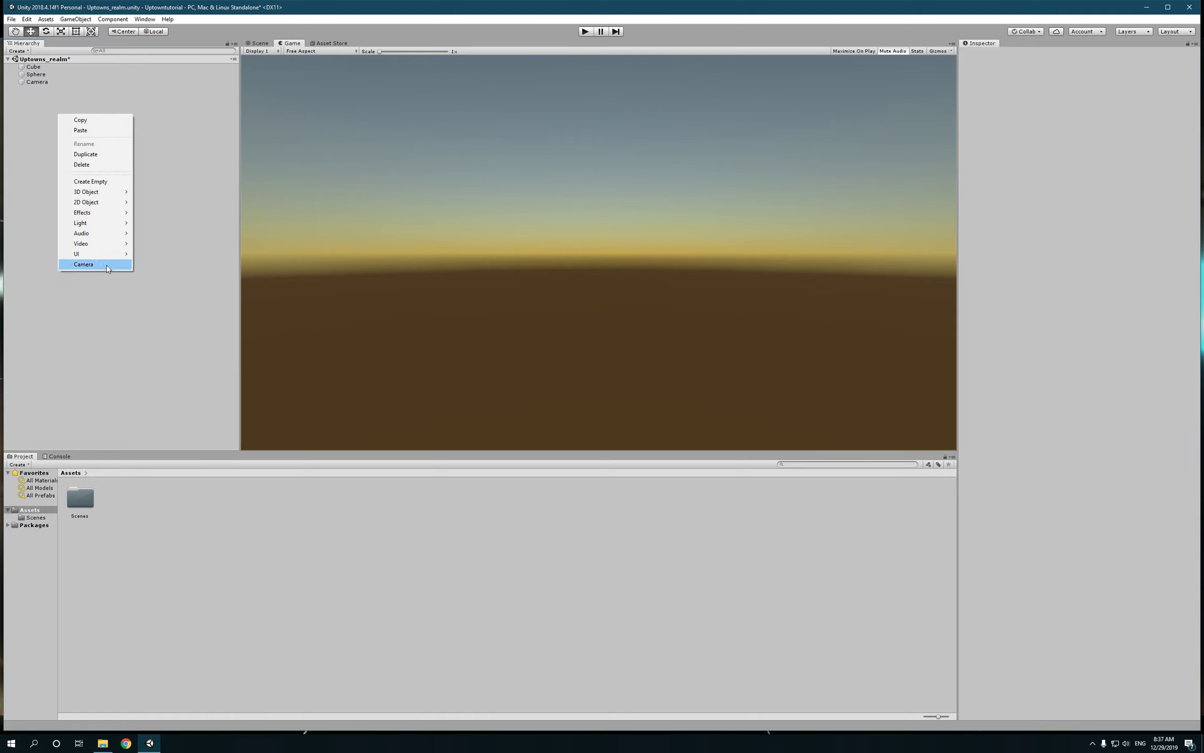
left_click(84, 265)
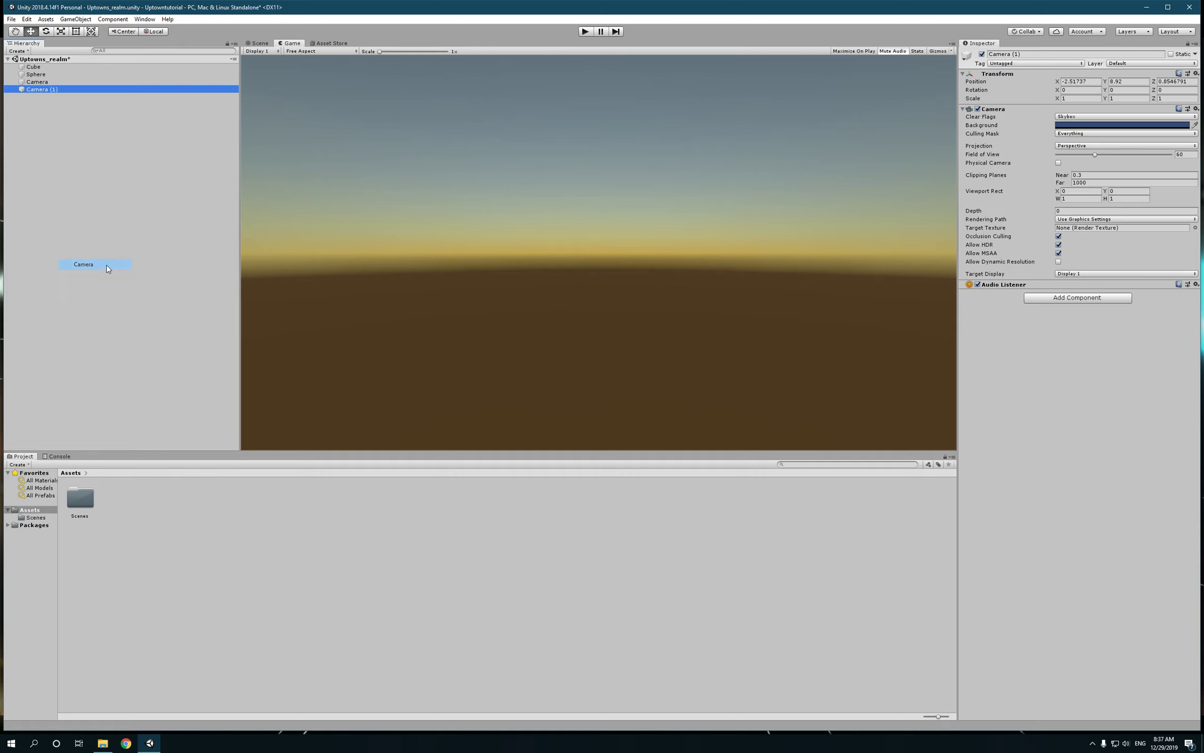
- Rename the second camera, Camera (1), as cam2
left_click(41, 100)
right_click(60, 90)
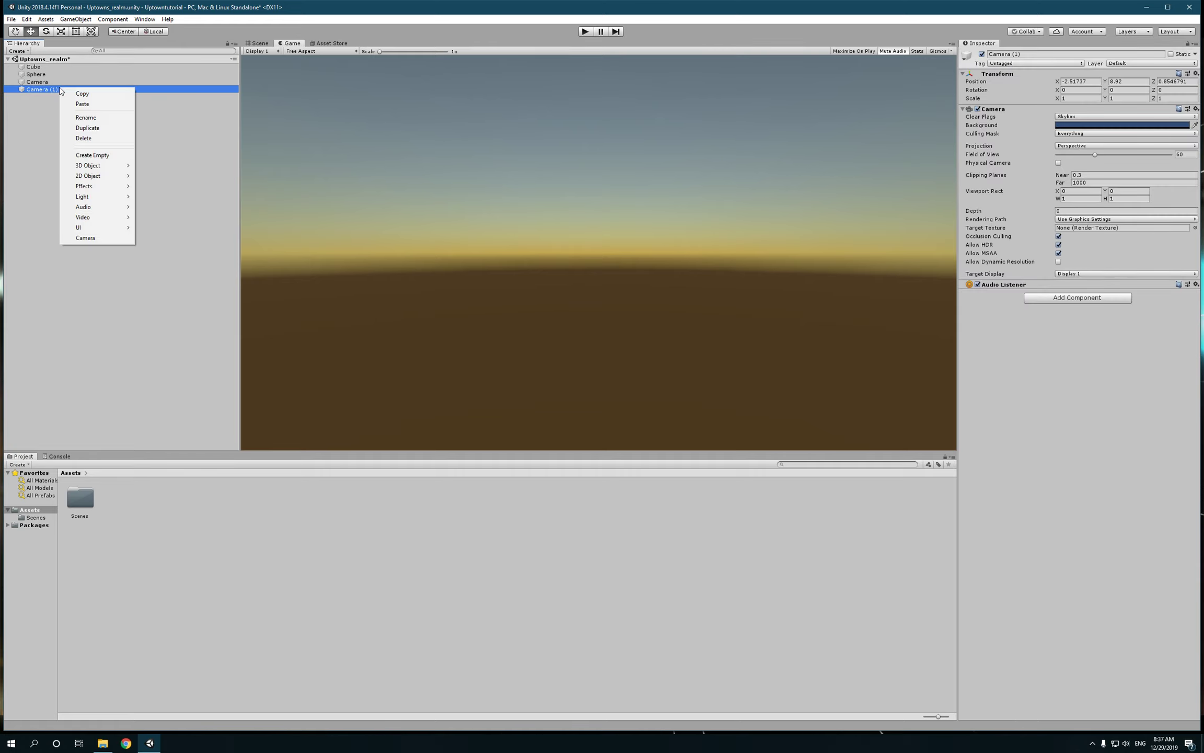
left_click(86, 118)
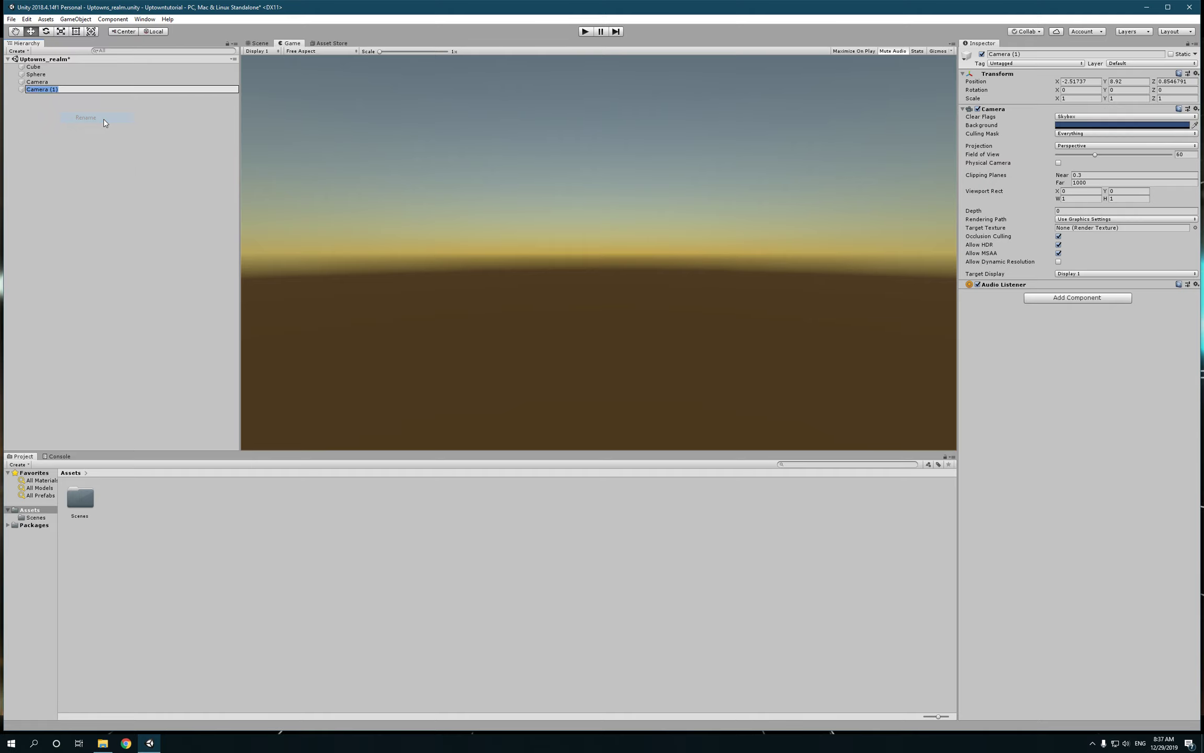
type("cam3")
key("Return")
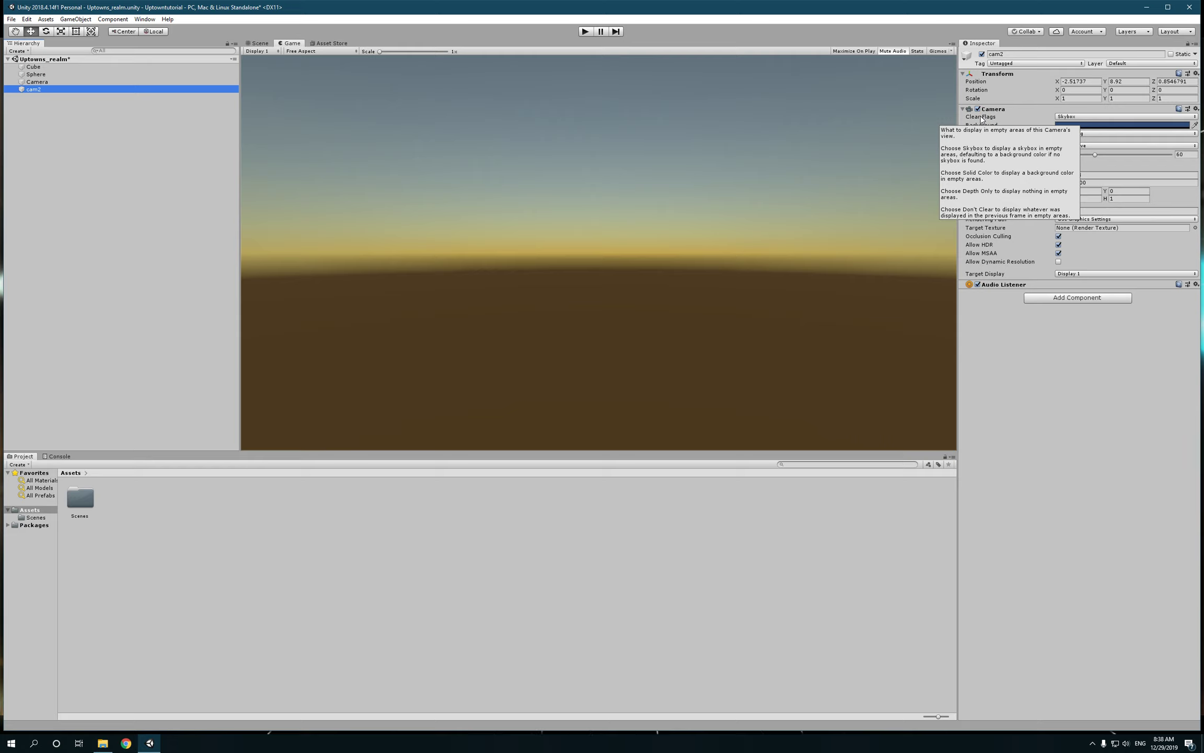
- Set cam2's Clear Flags to Solid Color and its background to orange-red, hex FF4423
left_click(1073, 119)
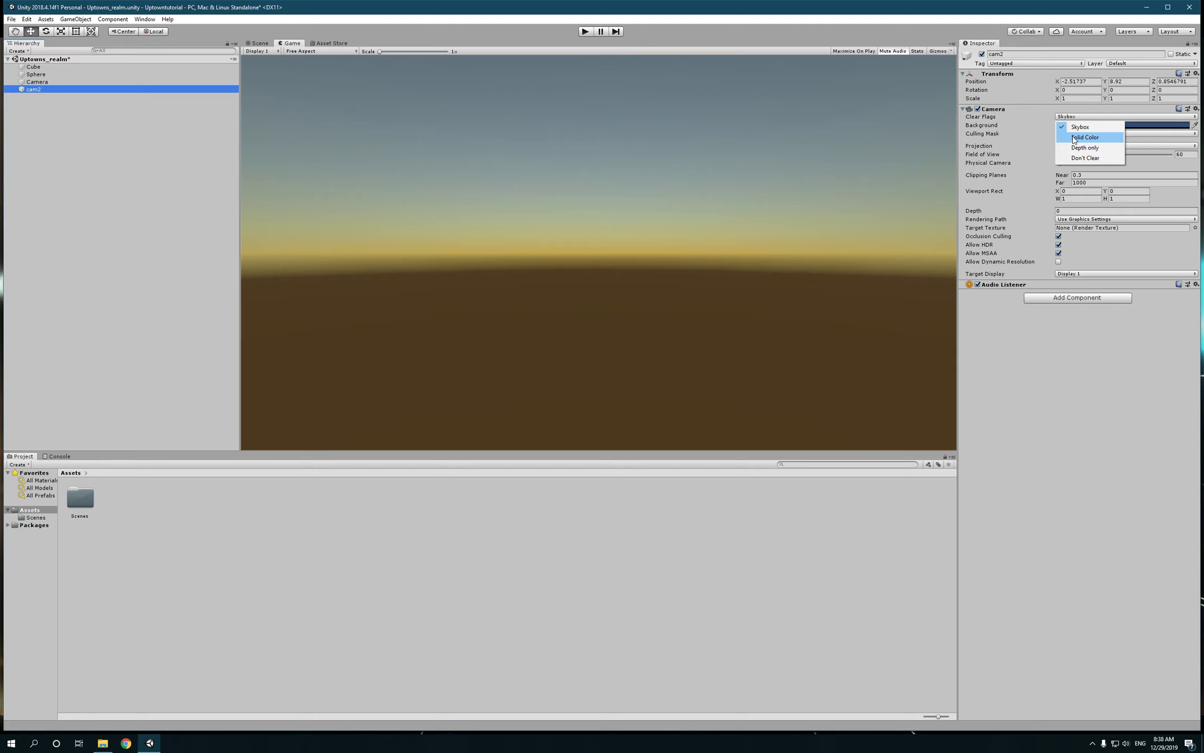
left_click(1073, 138)
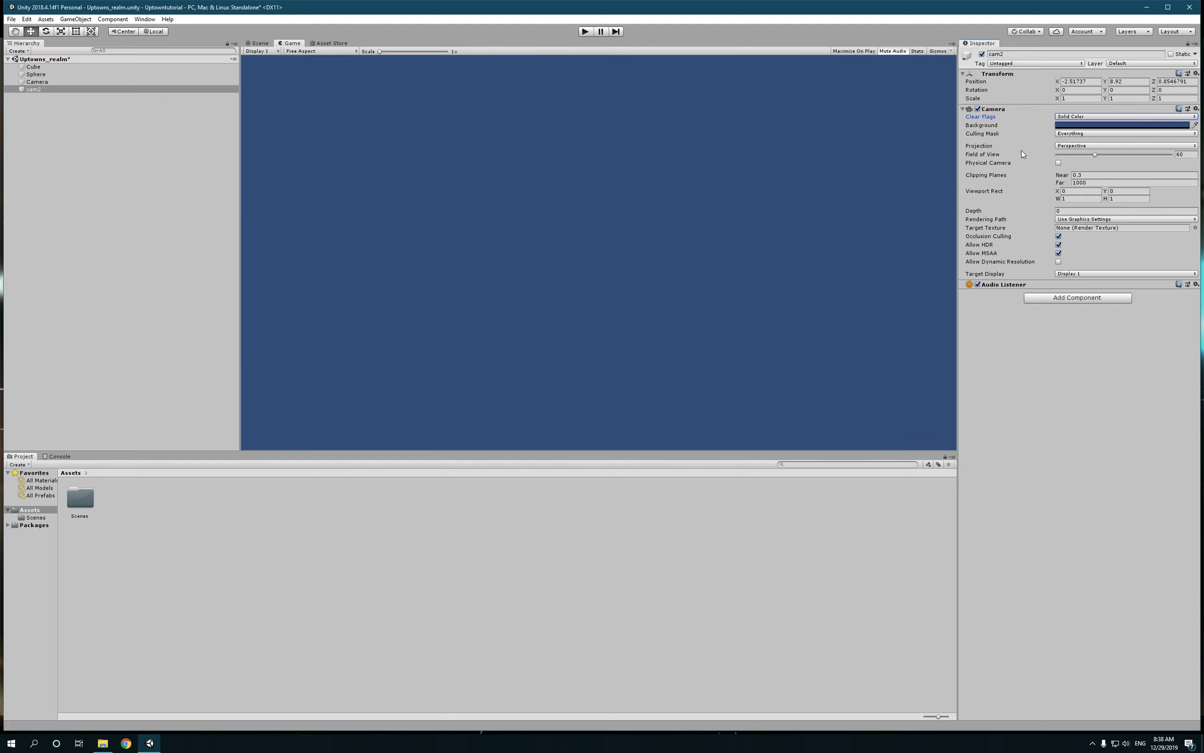
left_click(1069, 126)
left_click(806, 214)
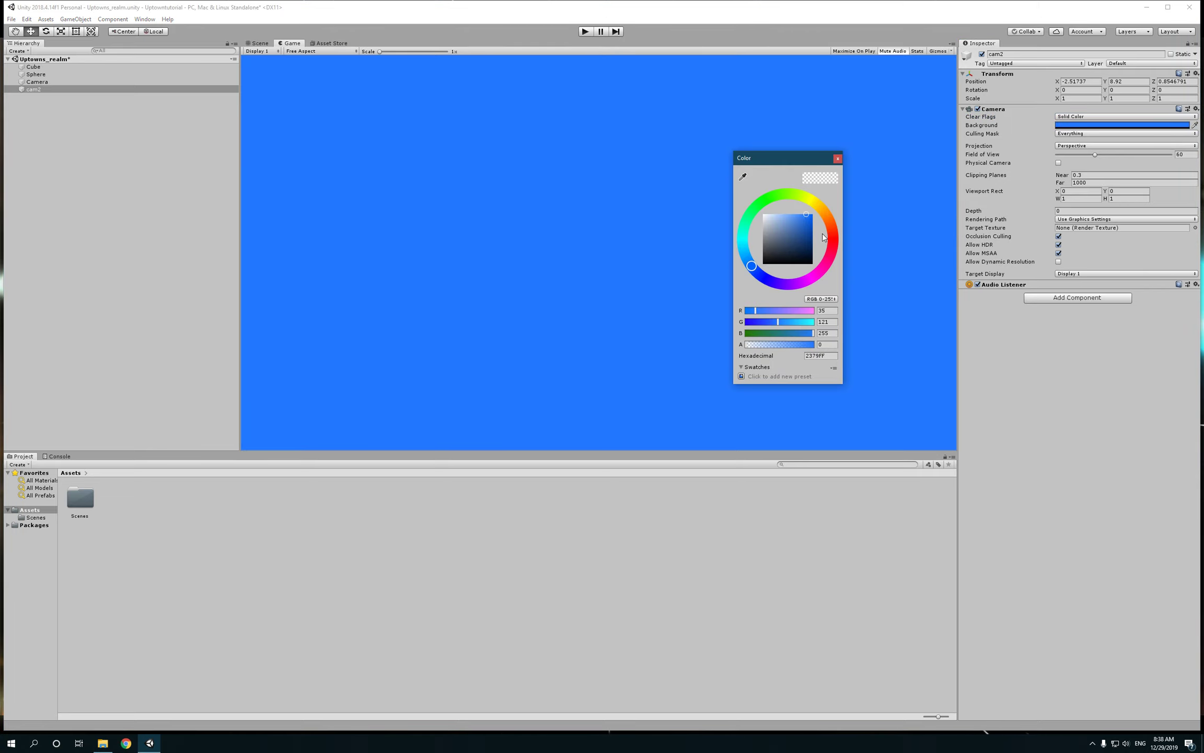
left_click(832, 232)
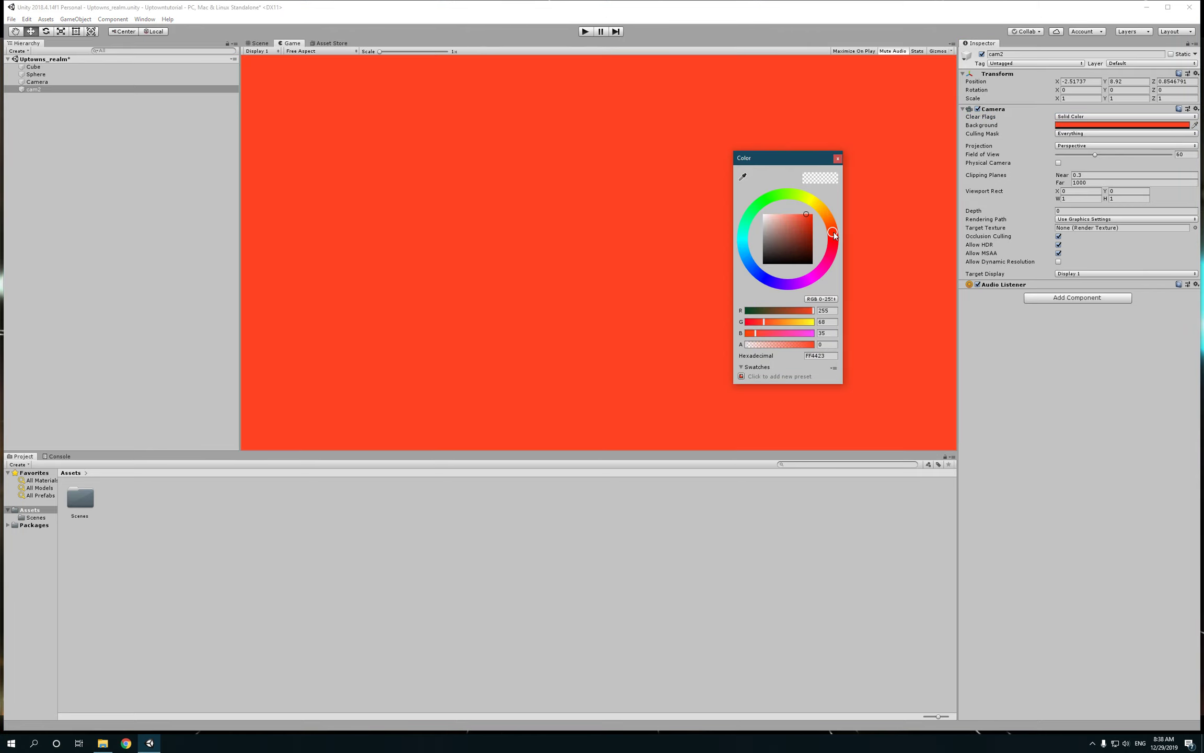
left_click(838, 159)
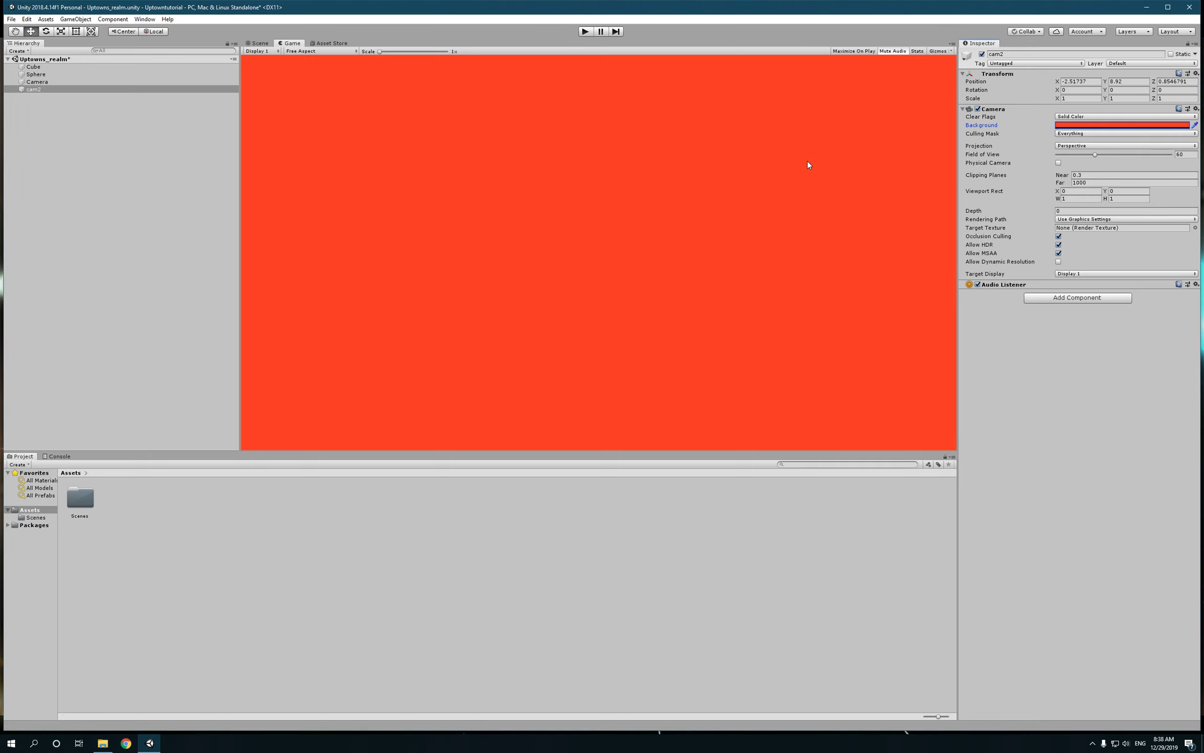
- Check cam2's preview in the Scene view and set its Clear Flags back to Skybox
left_click(268, 44)
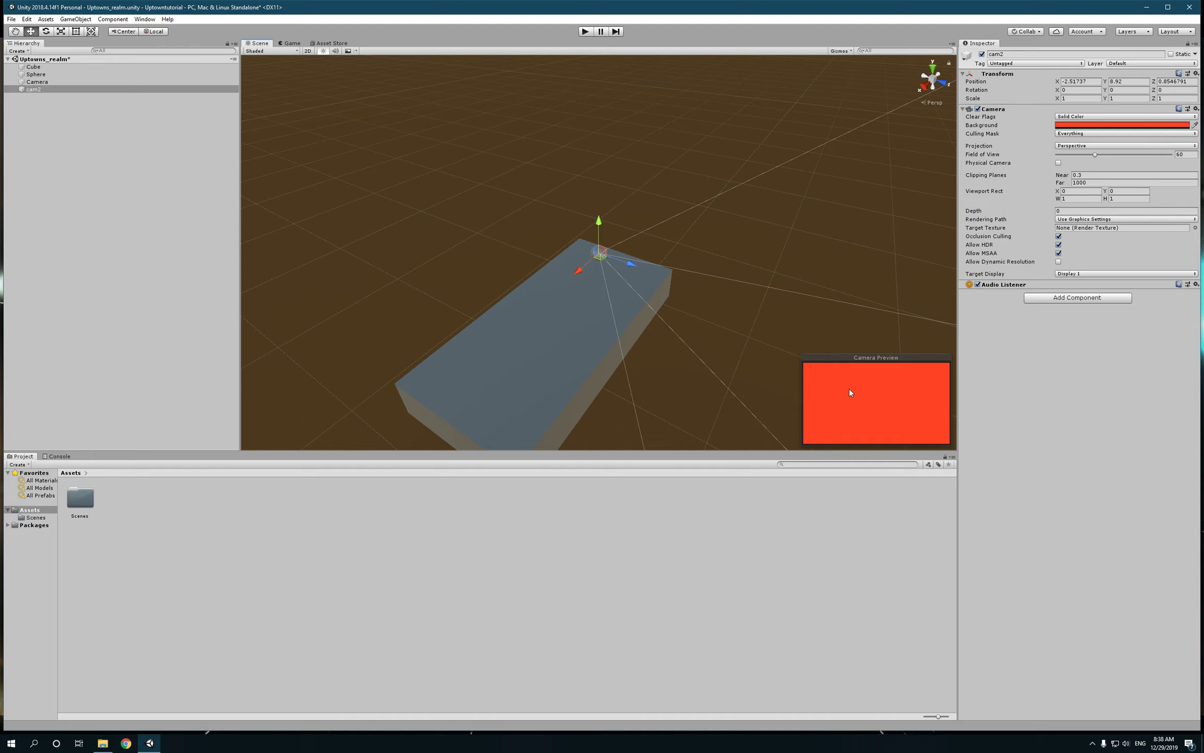
left_click(1066, 118)
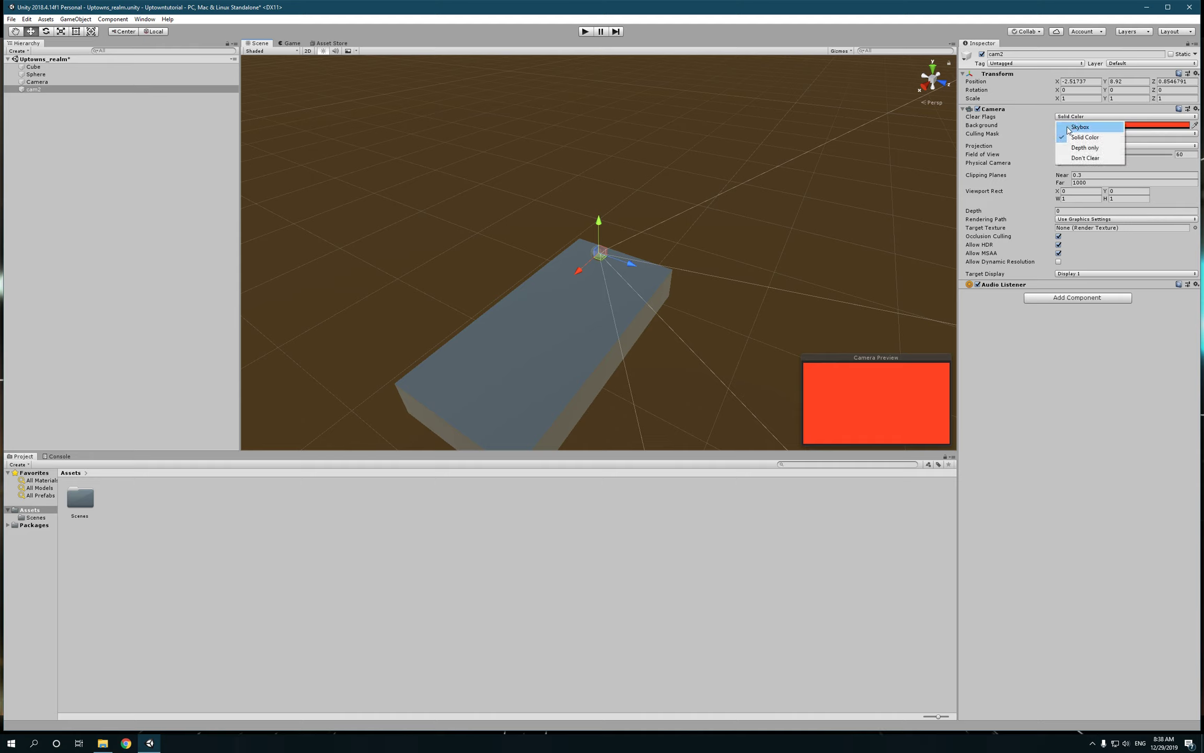
left_click(1069, 129)
left_click(884, 224)
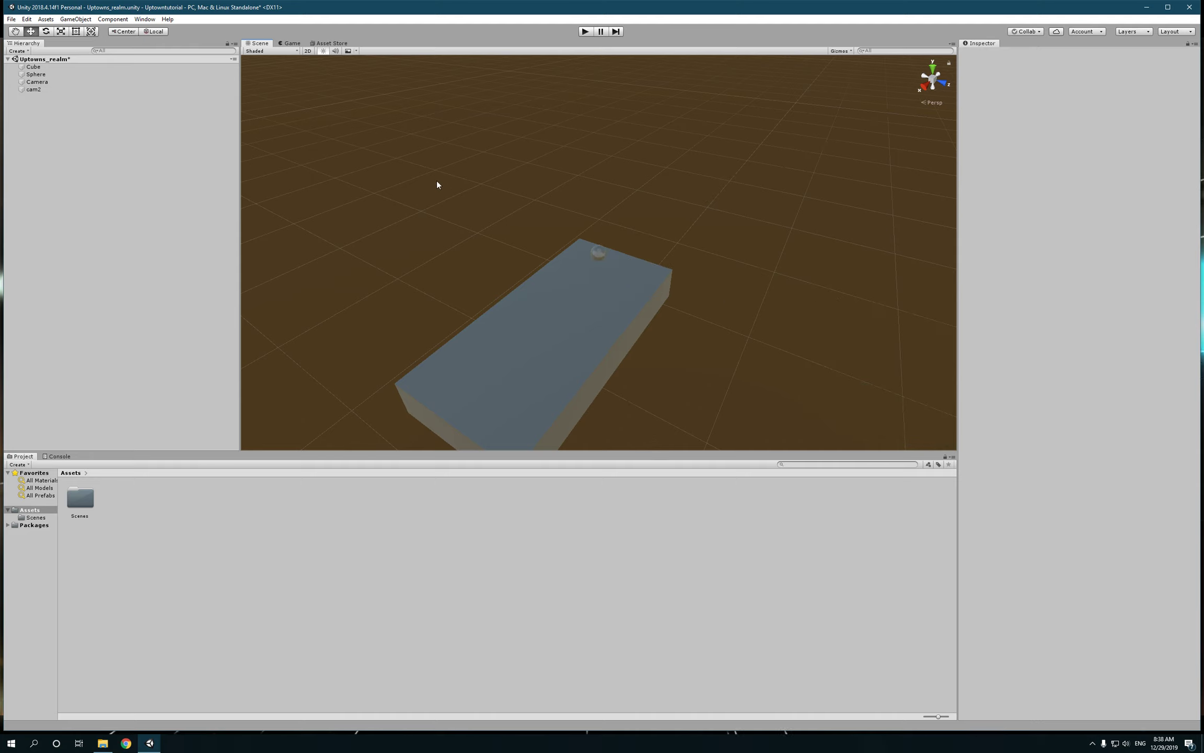
- Examine the component properties of the cube, sphere, Camera and cam2 by selecting each object in turn
left_click(599, 252)
left_click(444, 271)
left_click(474, 326)
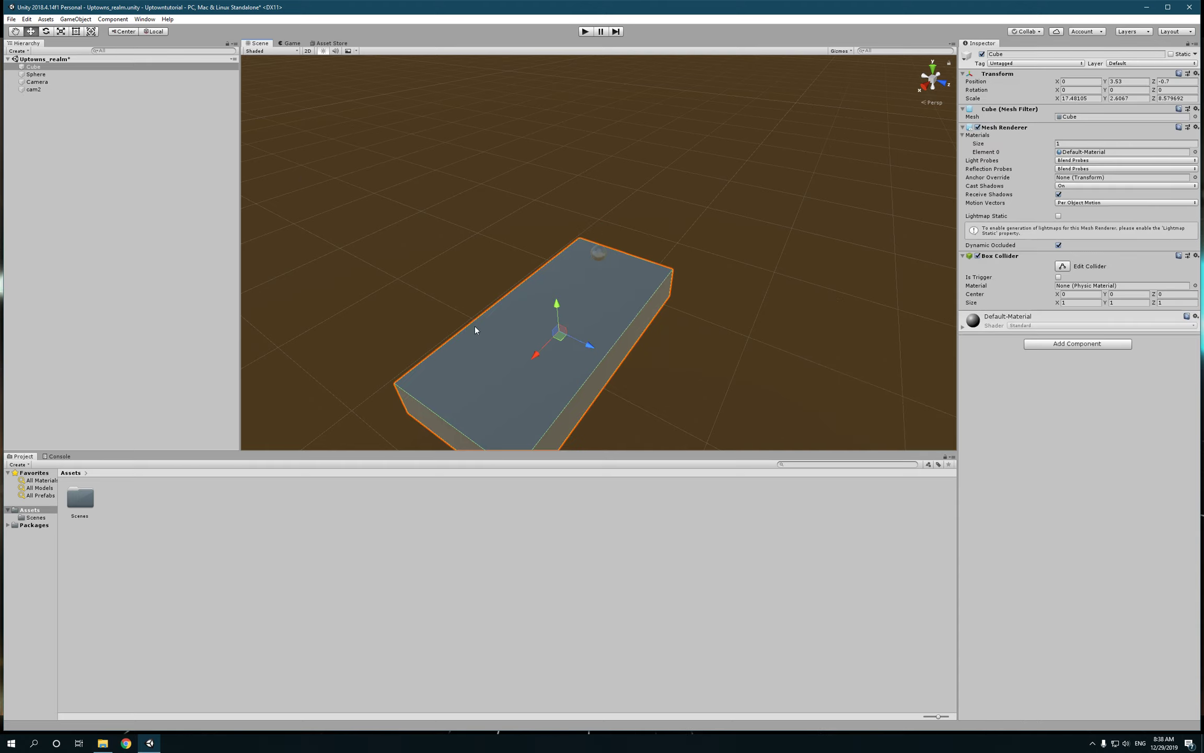
left_click(312, 195)
left_click(512, 339)
left_click(35, 90)
left_click(39, 83)
left_click(42, 73)
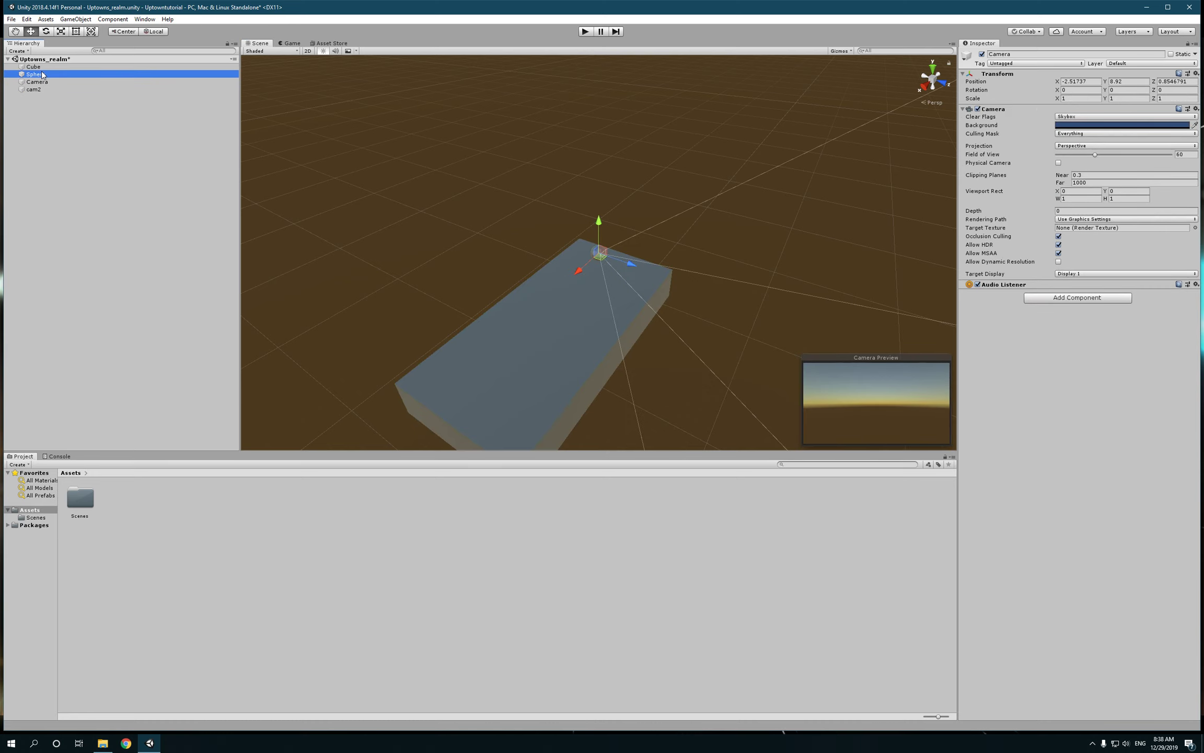
left_click(44, 67)
left_click(52, 83)
left_click(65, 74)
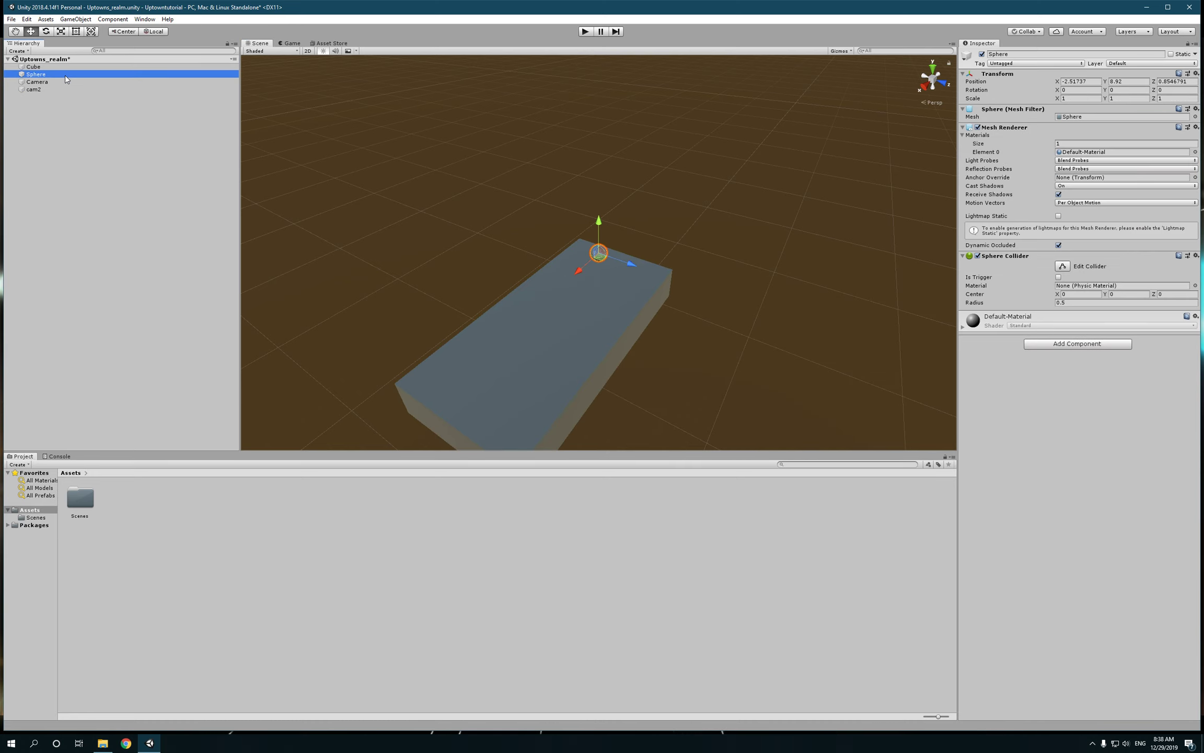
left_click(68, 89)
left_click(91, 197)
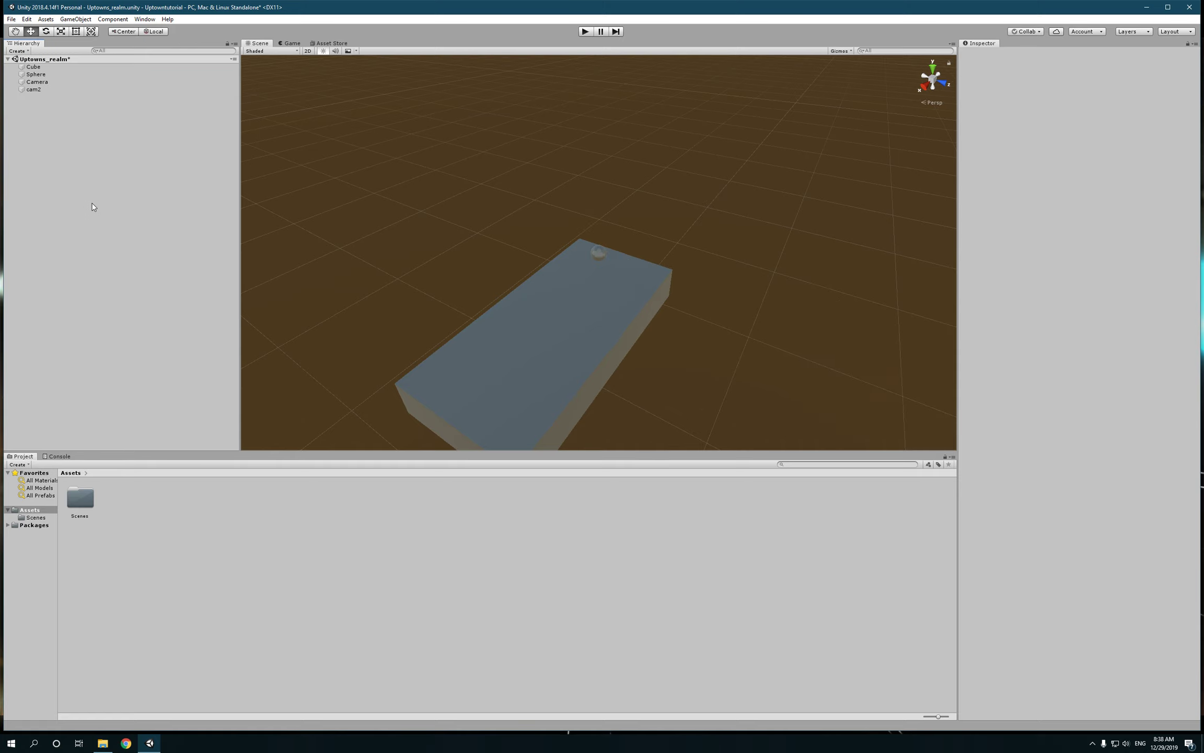
left_click(595, 253)
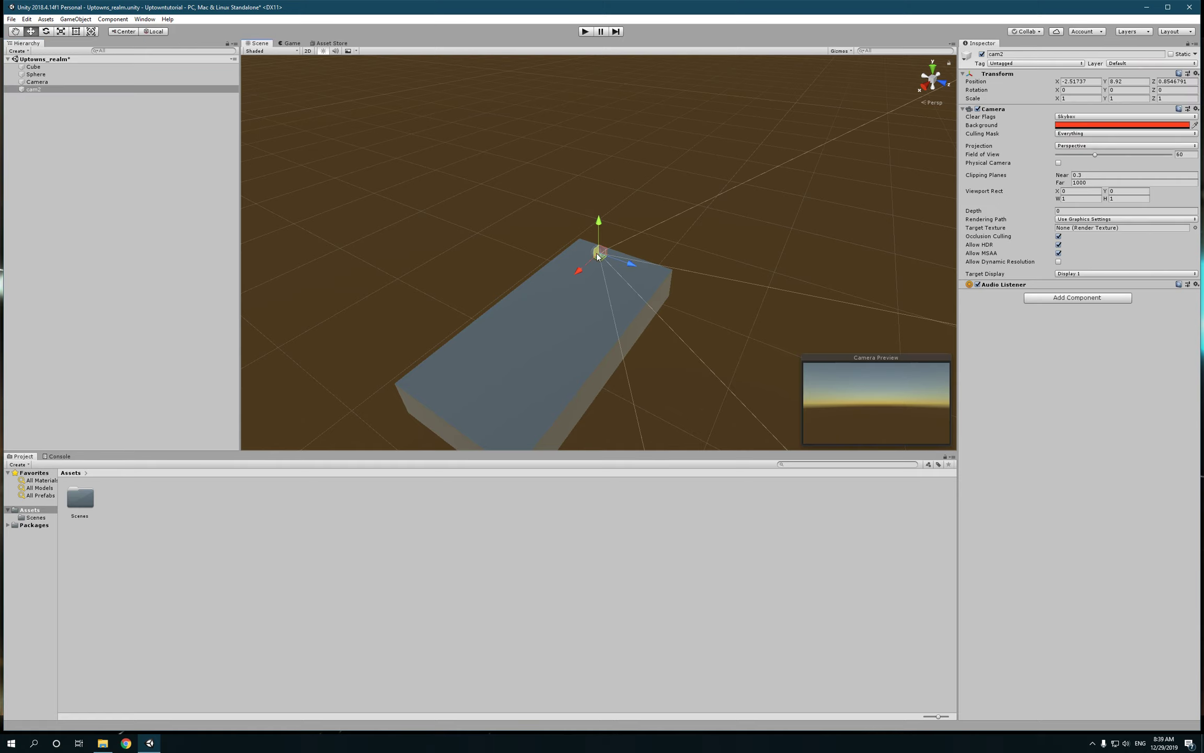
- Add a Directional Light to the scene
left_click(88, 156)
right_click(94, 115)
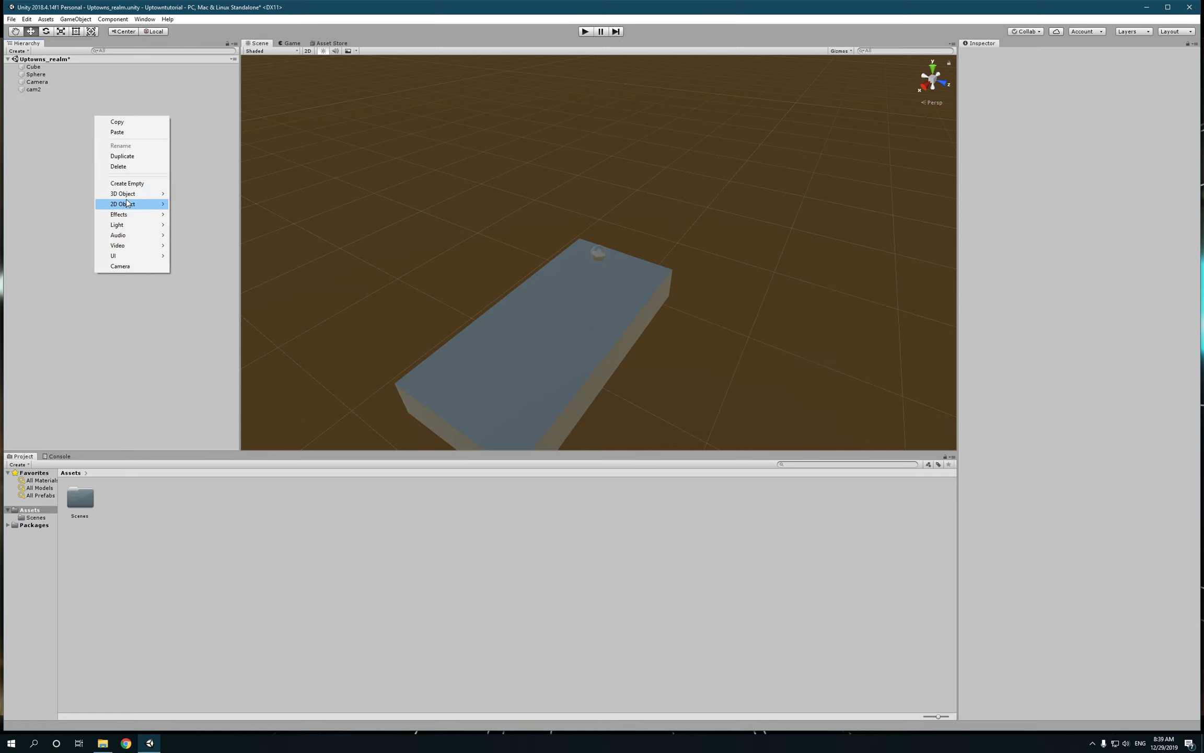
mouse_move(136, 230)
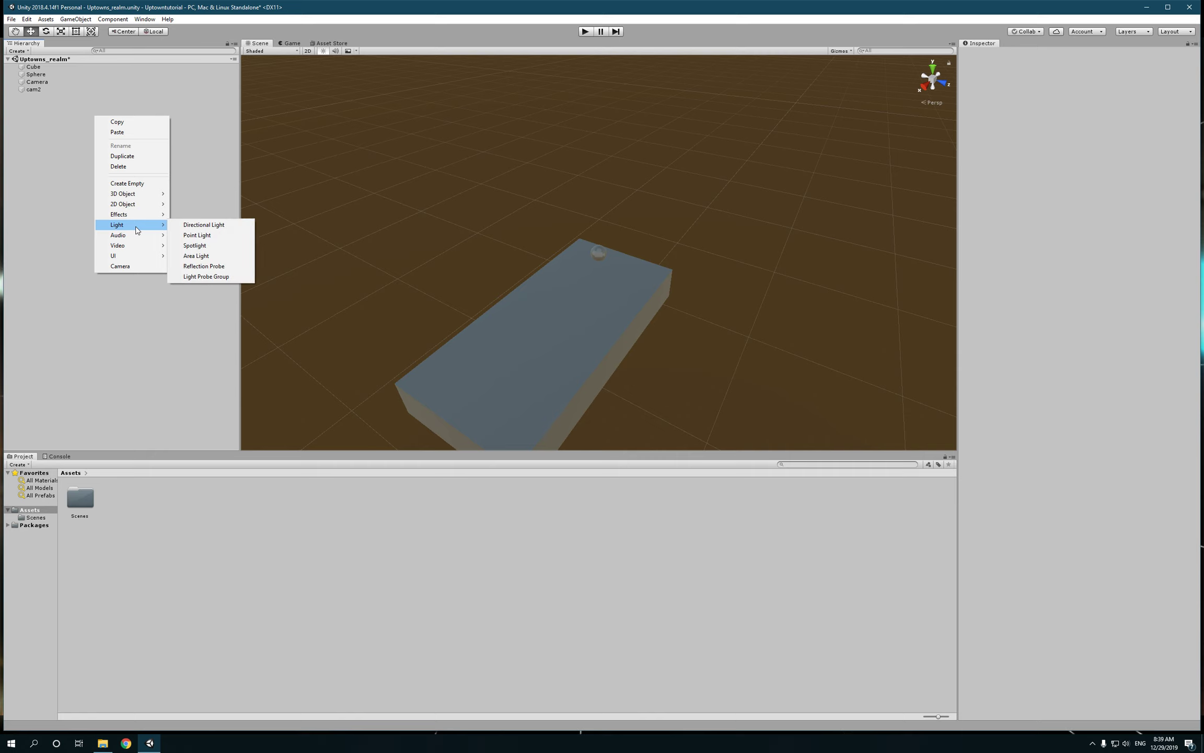
left_click(223, 226)
- Move the directional light to about X 6.08, Y 15.03, Z -0.11
left_click_drag(602, 266, 486, 252)
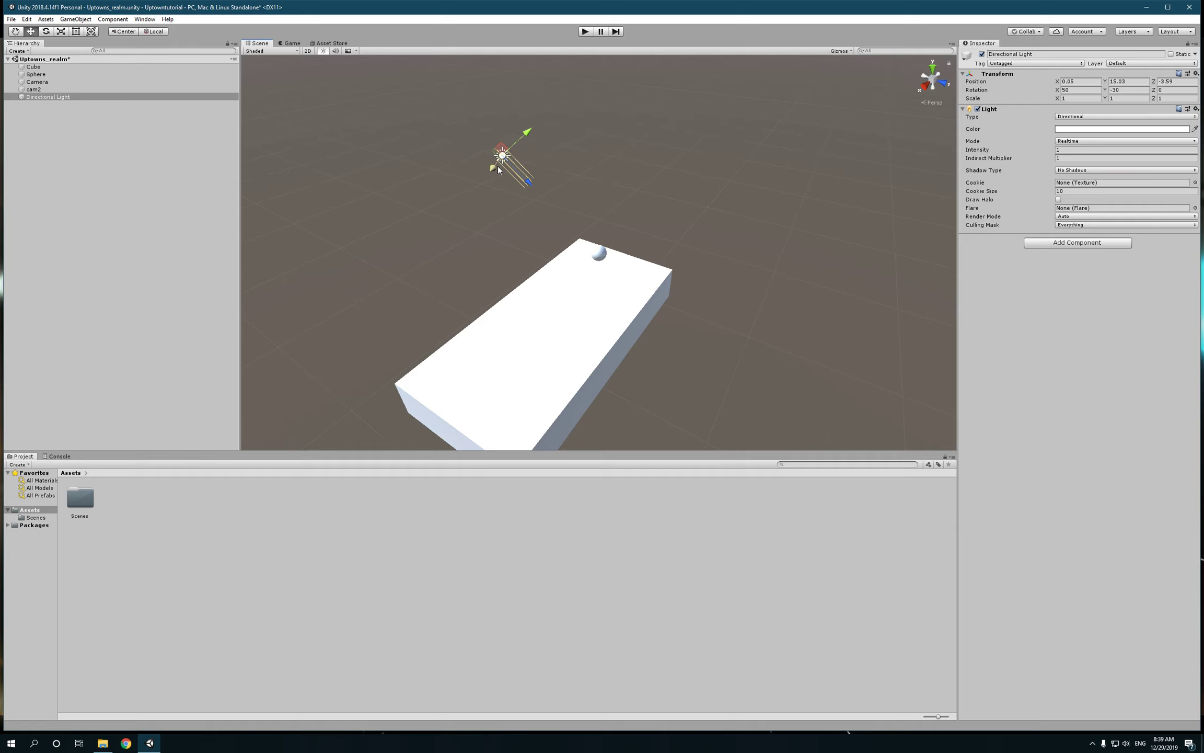
left_click_drag(471, 189, 436, 234)
scroll(473, 222, "up", 2)
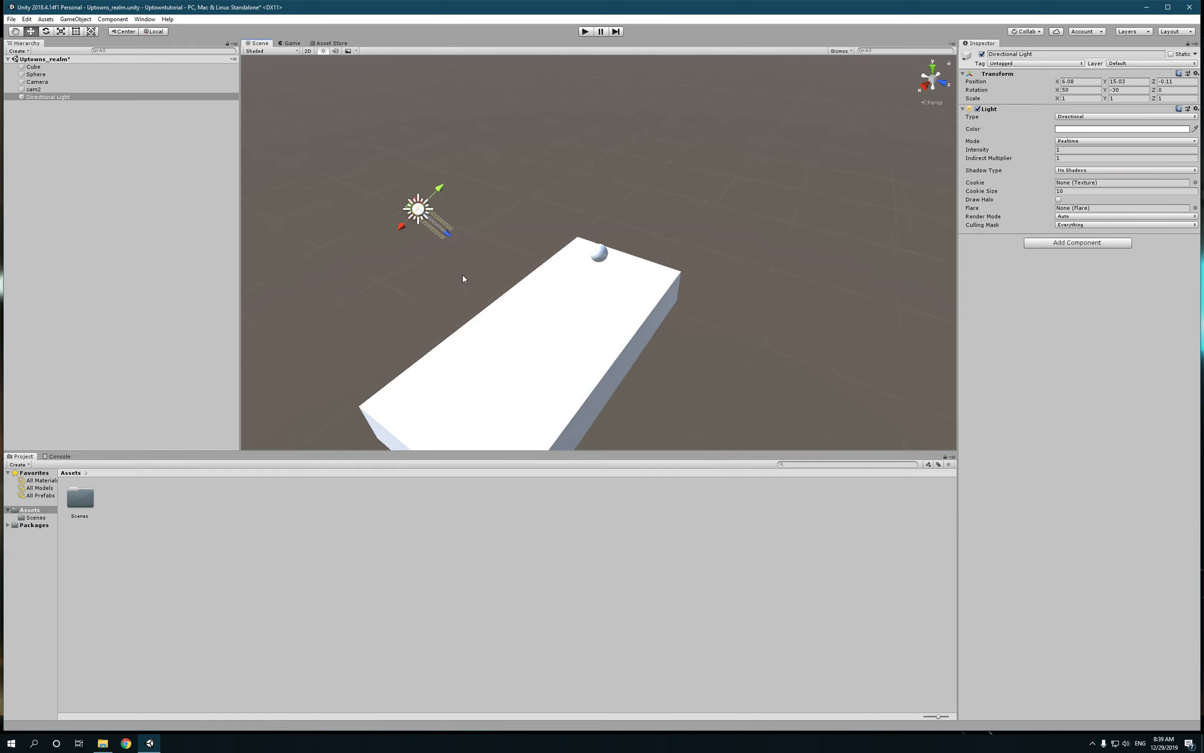
- Switch the transform handles to Global orientation and move the directional light to about X -0.75, Z -5.55
left_click_drag(489, 280, 332, 260, "alt")
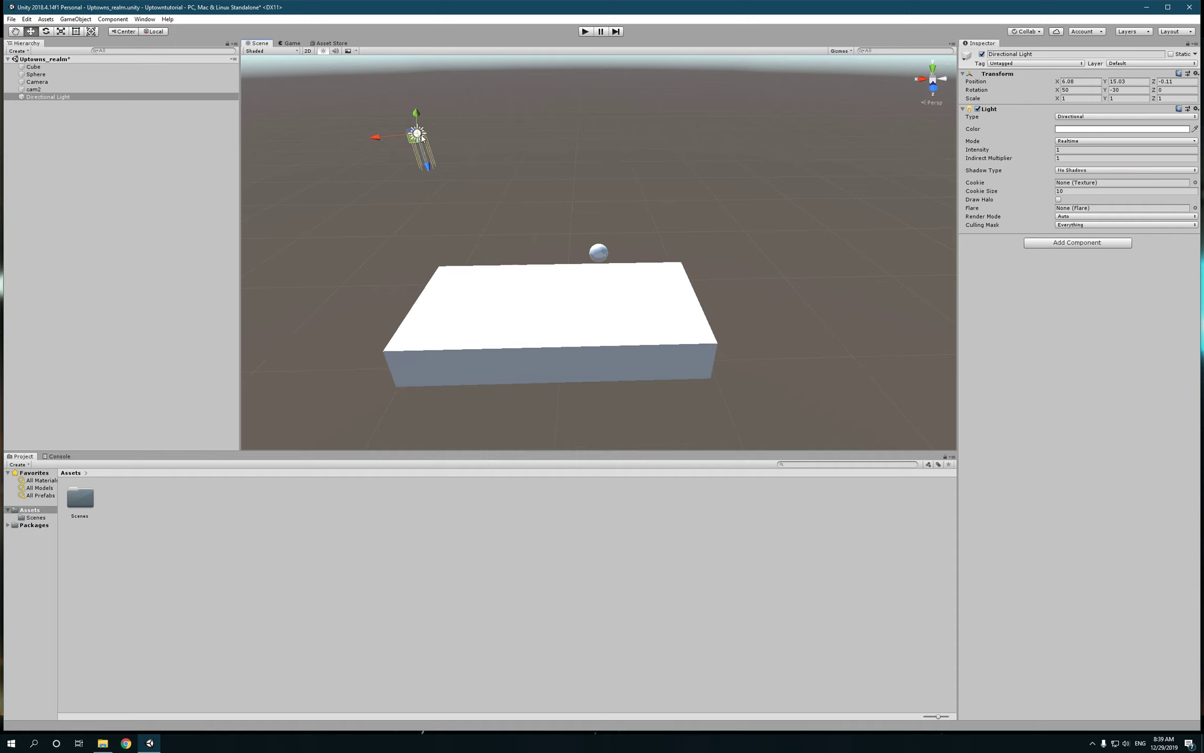
left_click(157, 32)
left_click_drag(548, 255, 190, 202, "alt")
left_click_drag(592, 114, 733, 208)
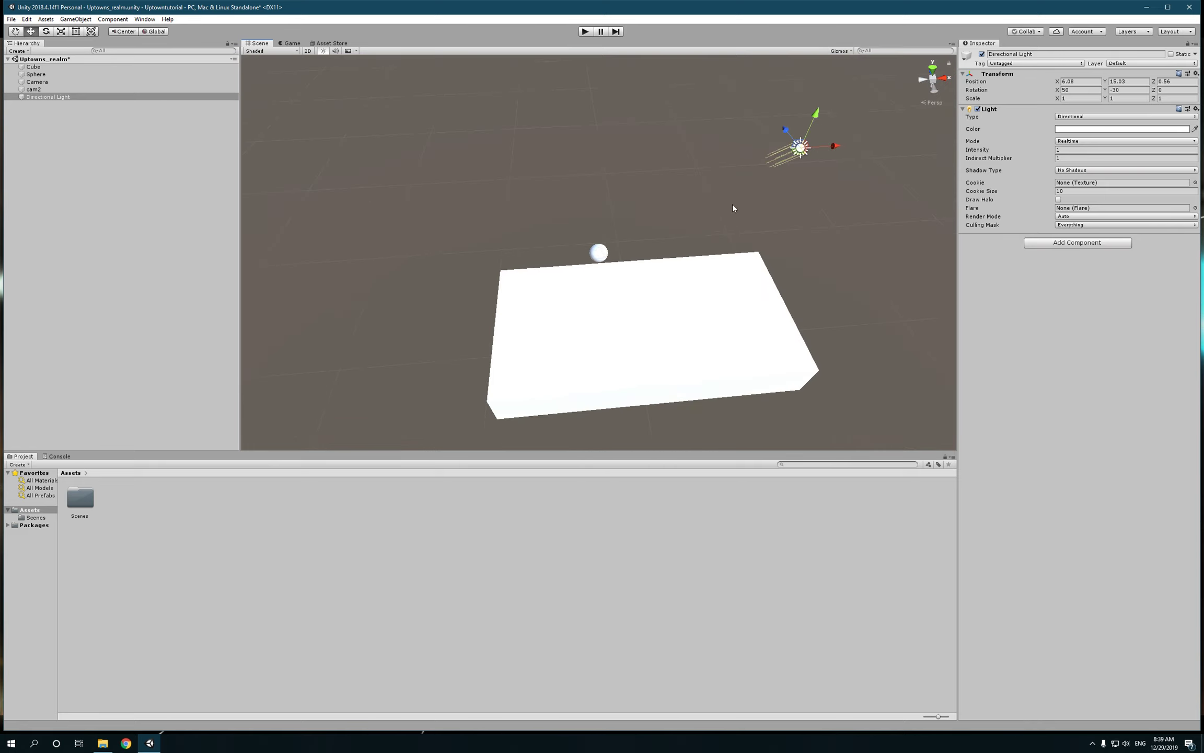
left_click_drag(835, 148, 635, 222)
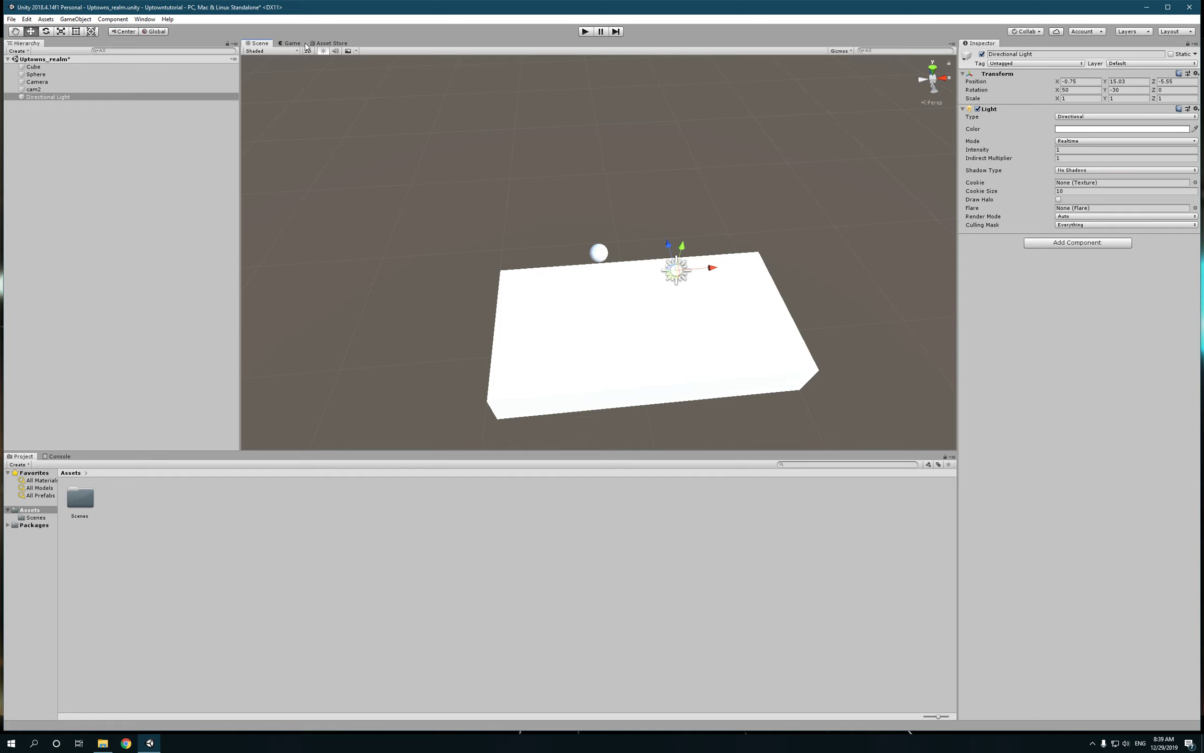
- Open the Project Settings, review the Physics and Input pages, and close the window
left_click(10, 20)
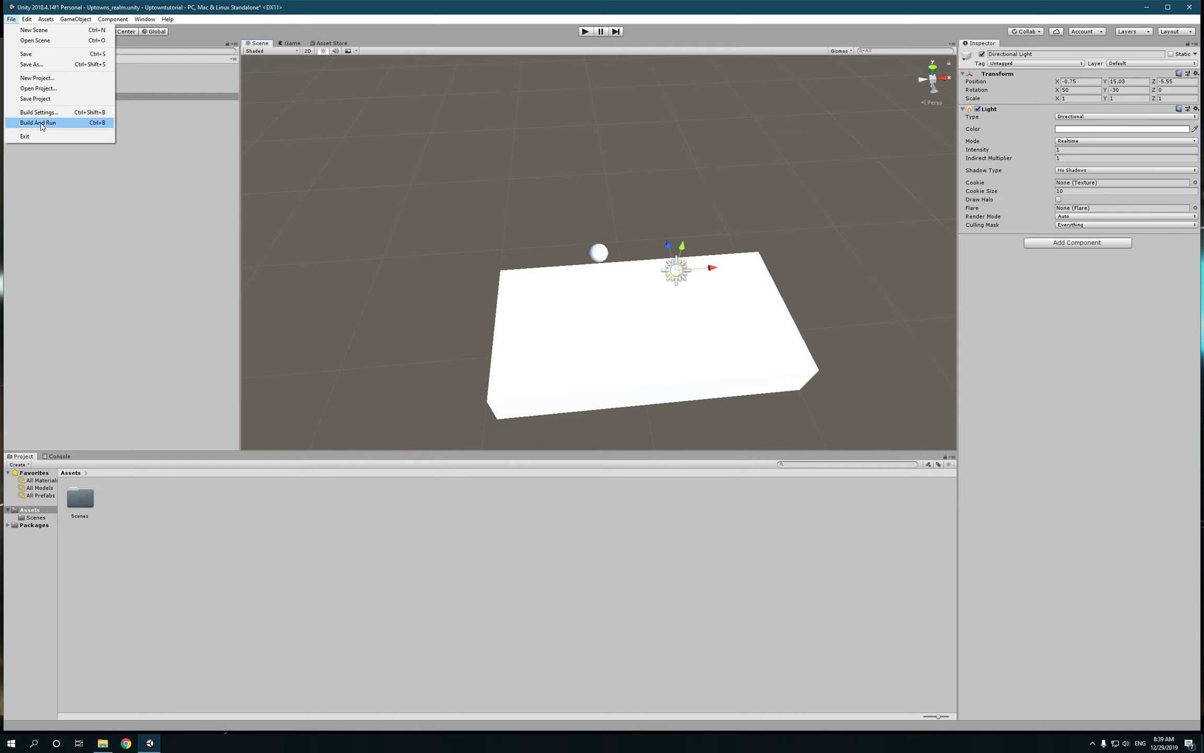
mouse_move(27, 20)
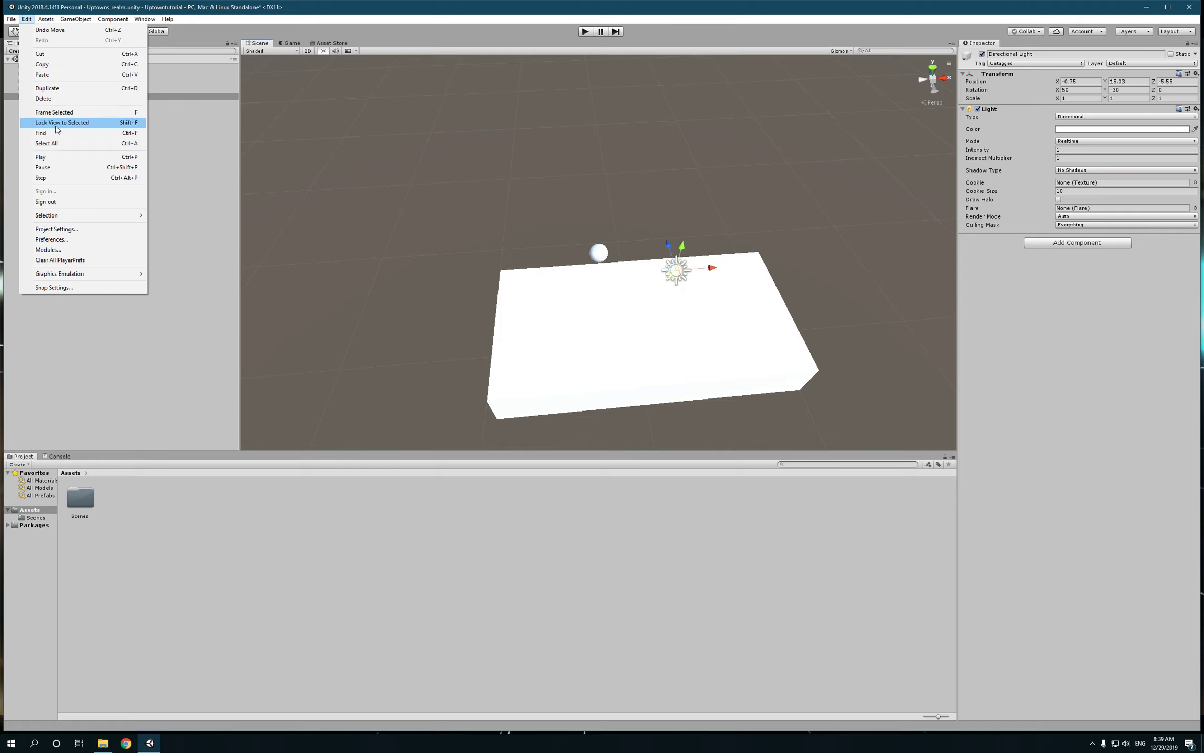
left_click(57, 229)
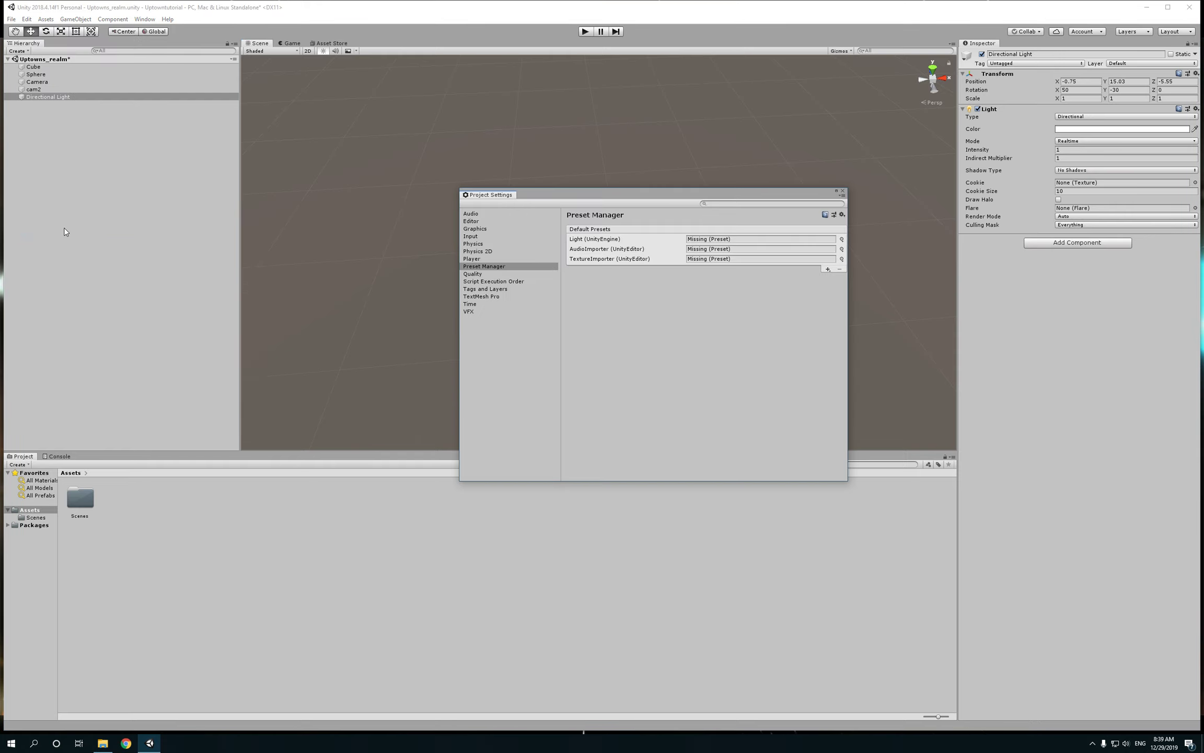
left_click(475, 229)
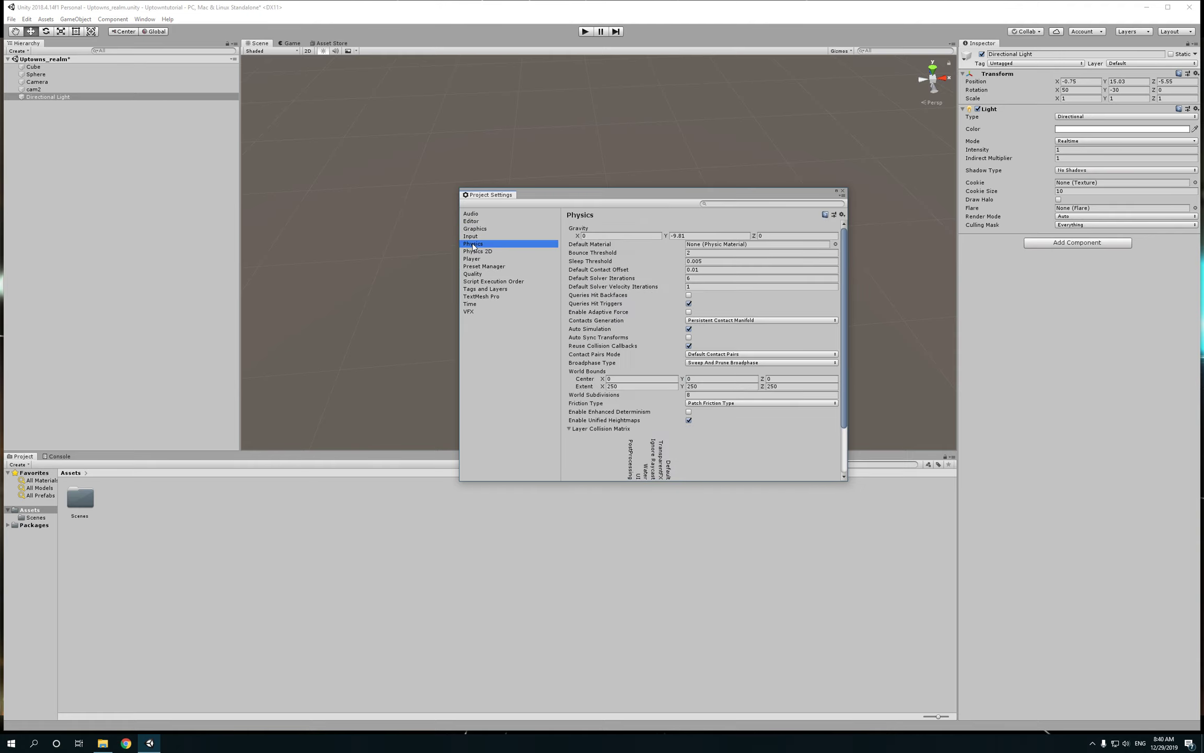
left_click(472, 236)
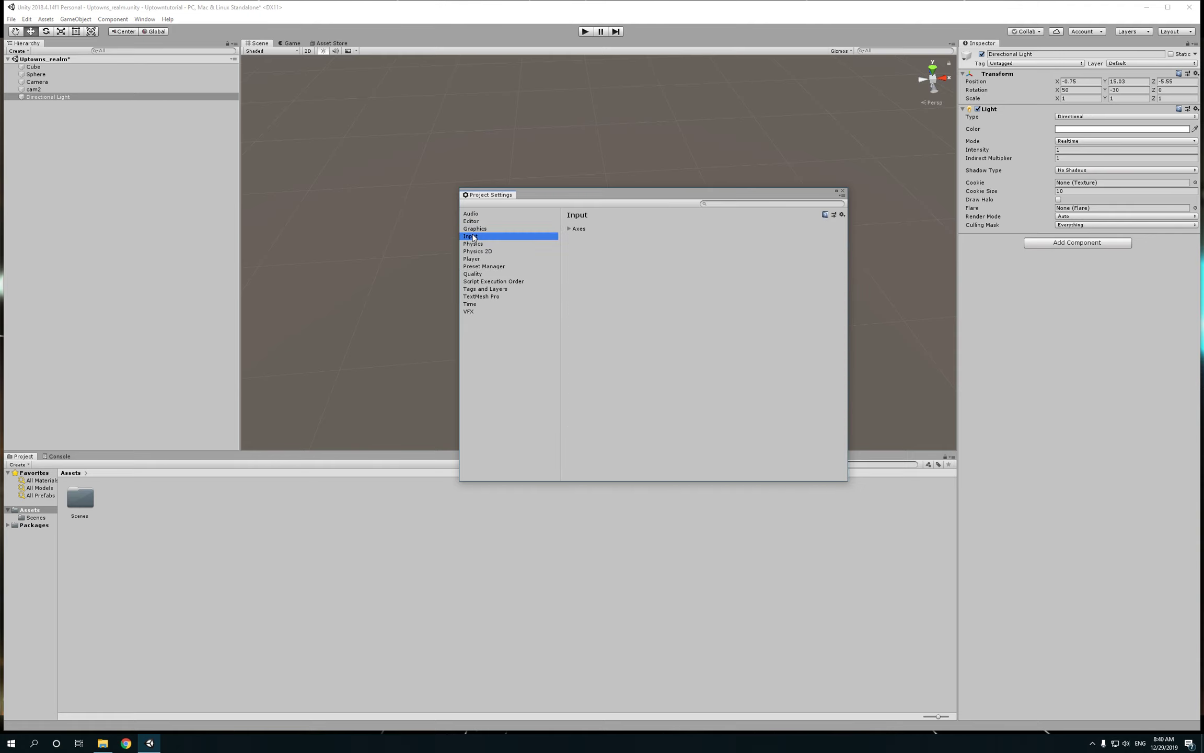
left_click(843, 190)
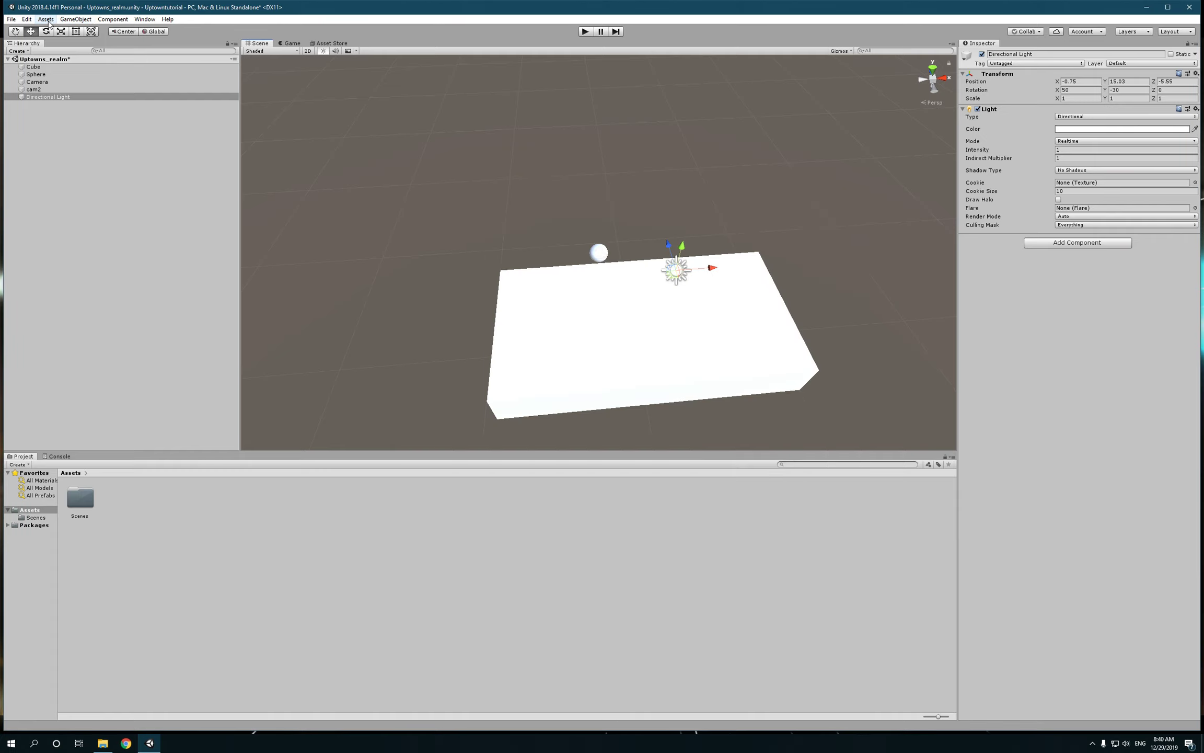
- Open the editor Preferences, review the General options, and close the window
left_click(26, 19)
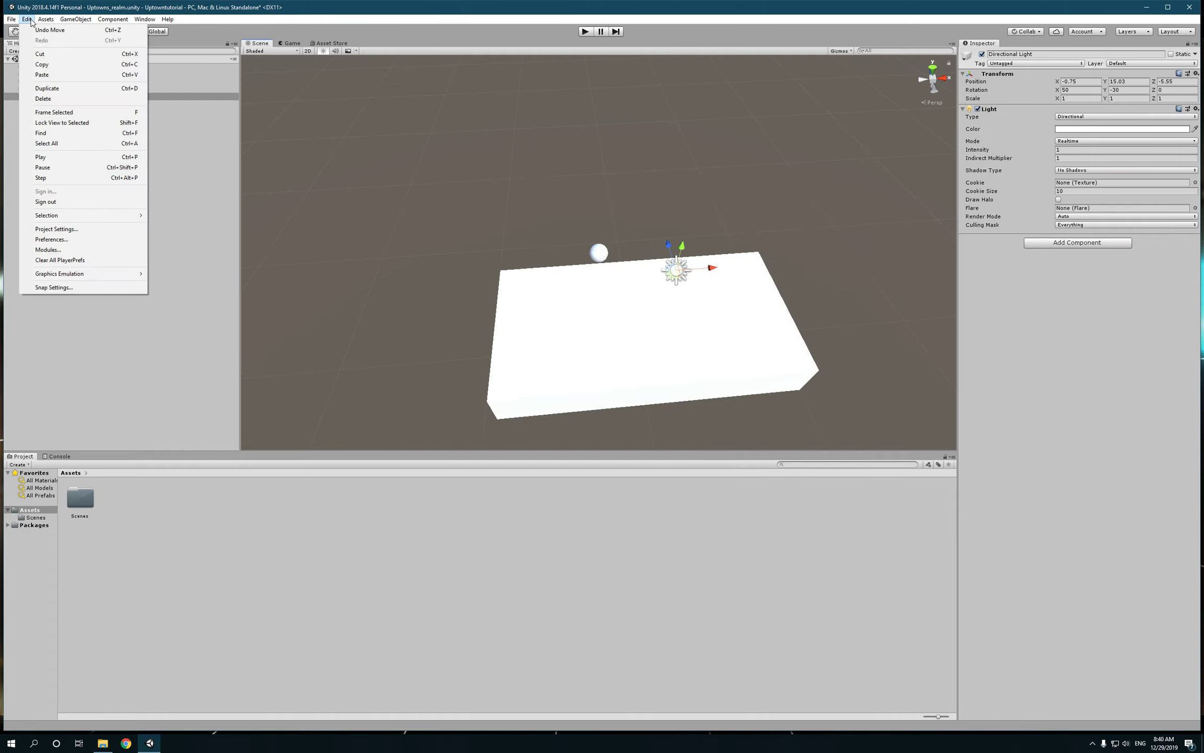
left_click(46, 240)
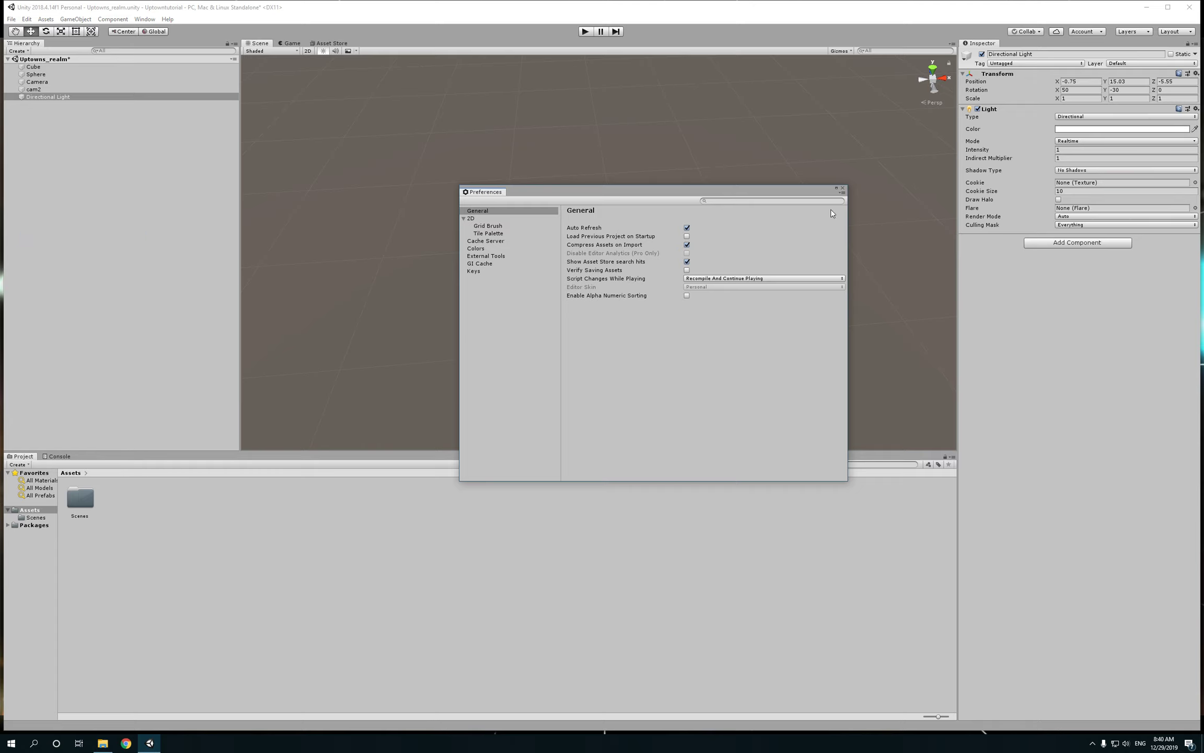
left_click(842, 187)
left_click(75, 19)
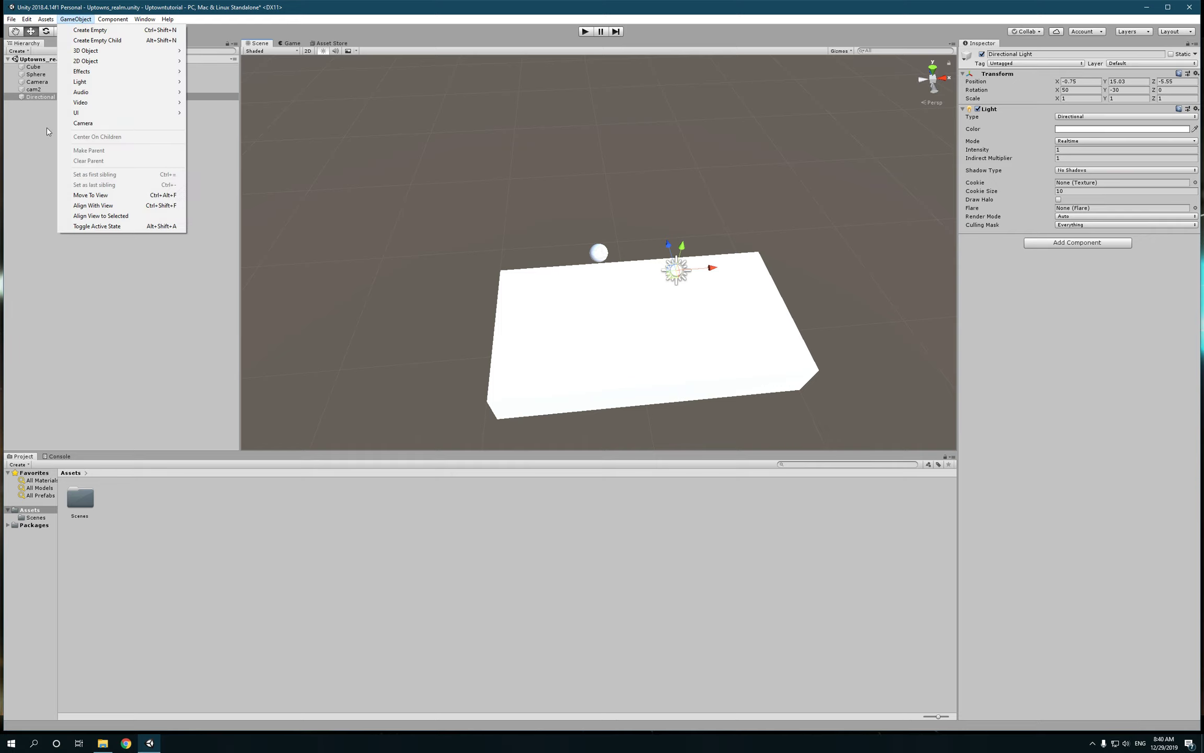
left_click(29, 155)
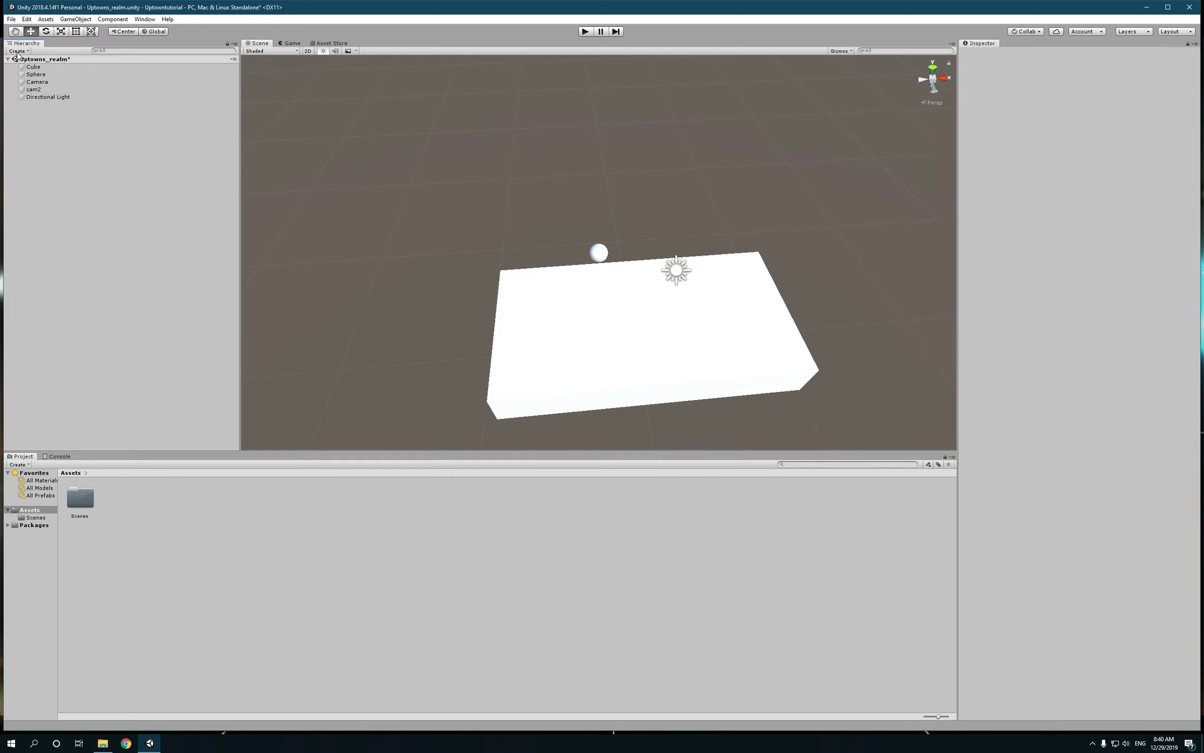
left_click(75, 19)
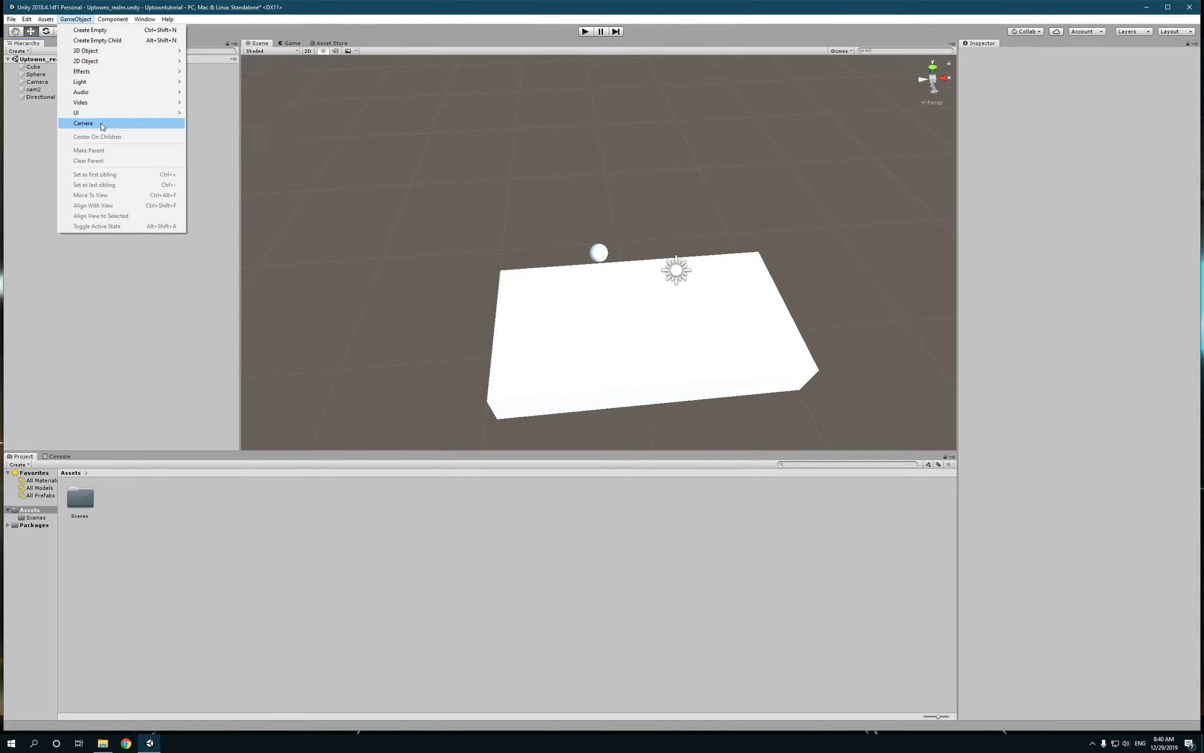
key("Escape")
left_click(112, 19)
left_click(47, 99)
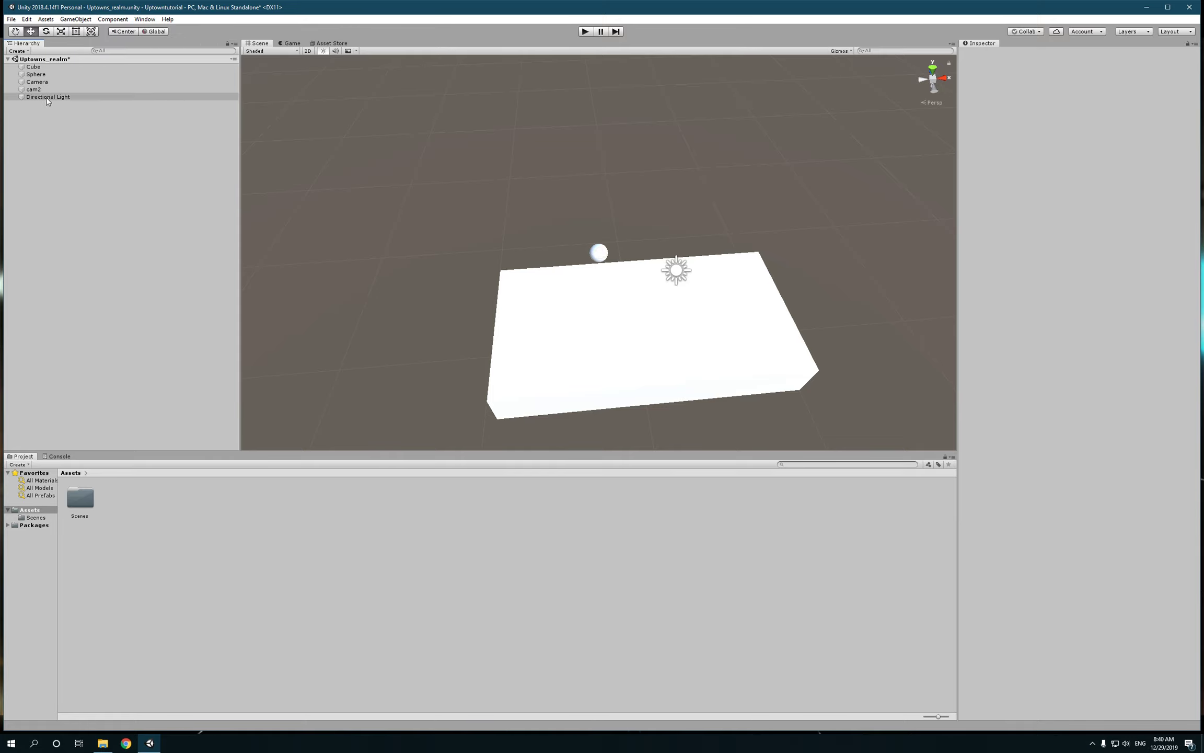
- Add a Rigidbody component to the Camera object, then run the scene briefly and stop it
left_click(47, 82)
left_click(113, 19)
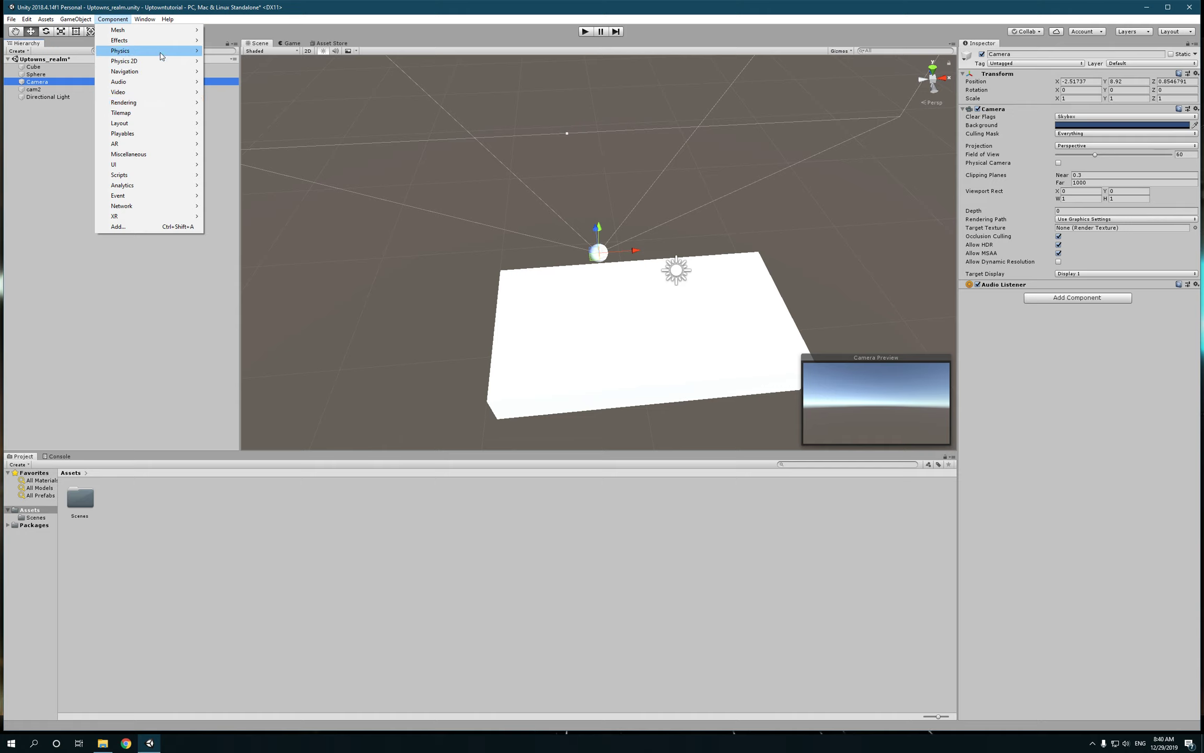
mouse_move(157, 51)
left_click(228, 51)
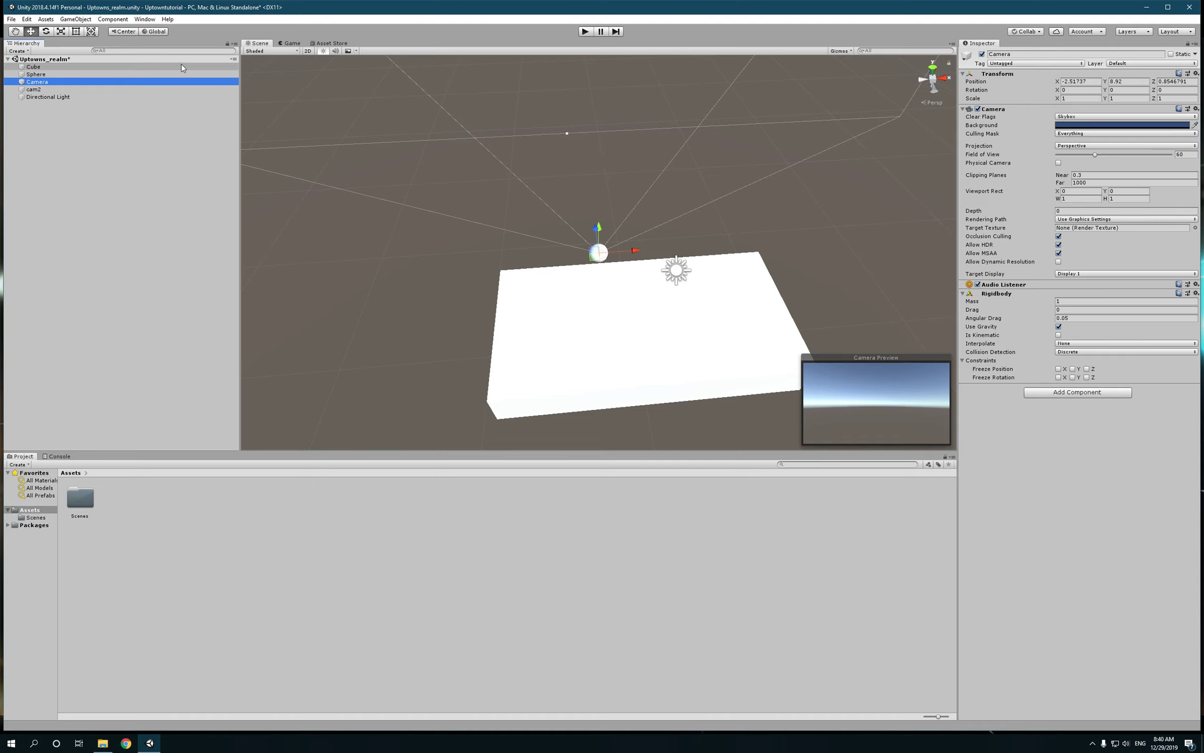
left_click(585, 32)
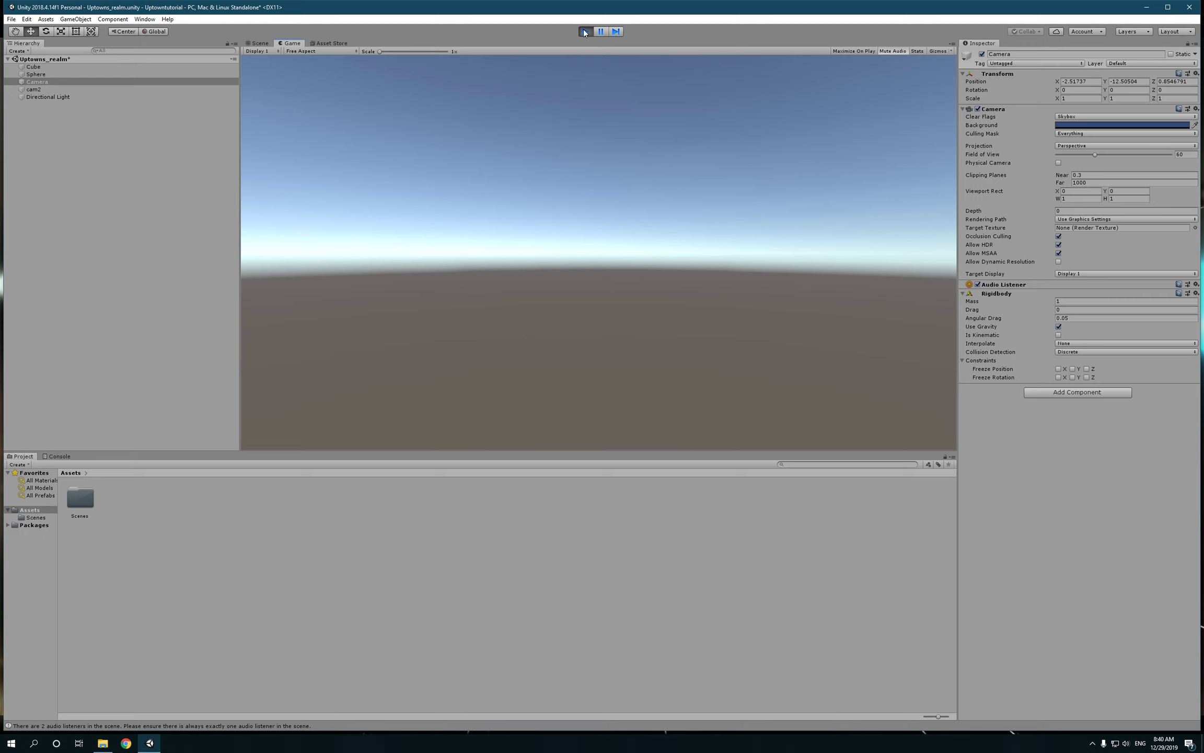
left_click(585, 32)
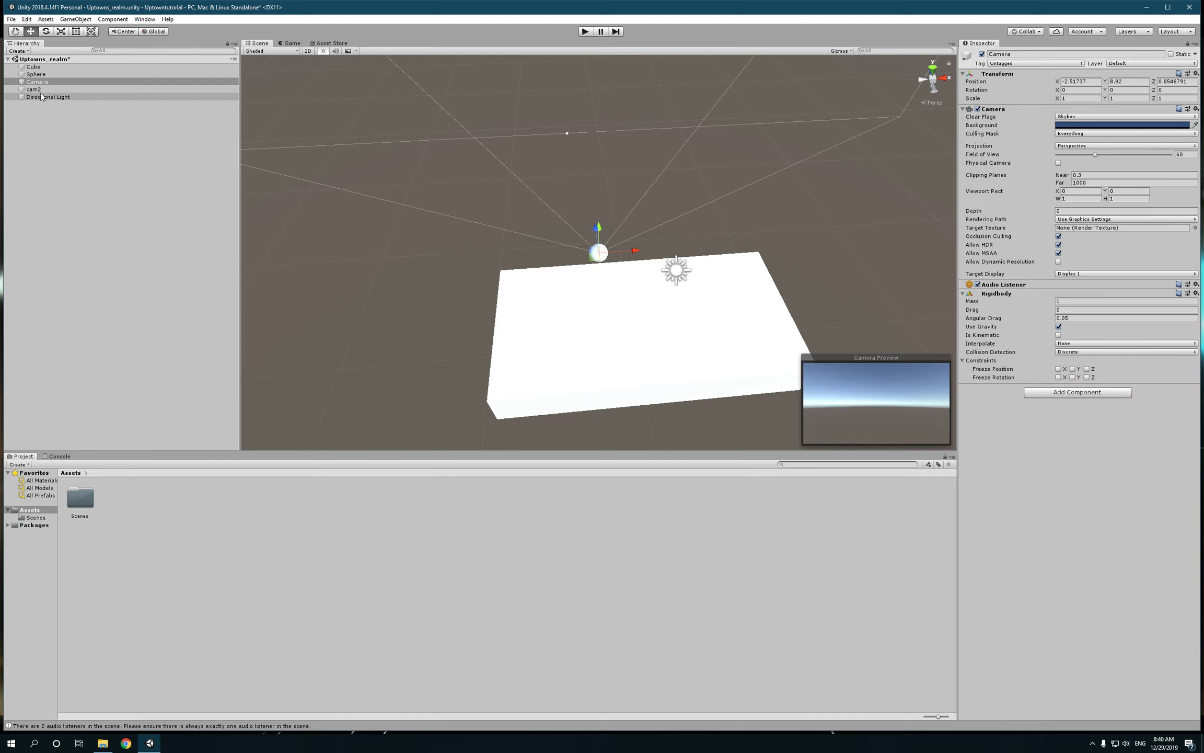
- Remove the Rigidbody component from the Camera object and clear the selection
left_click(50, 90)
left_click(59, 85)
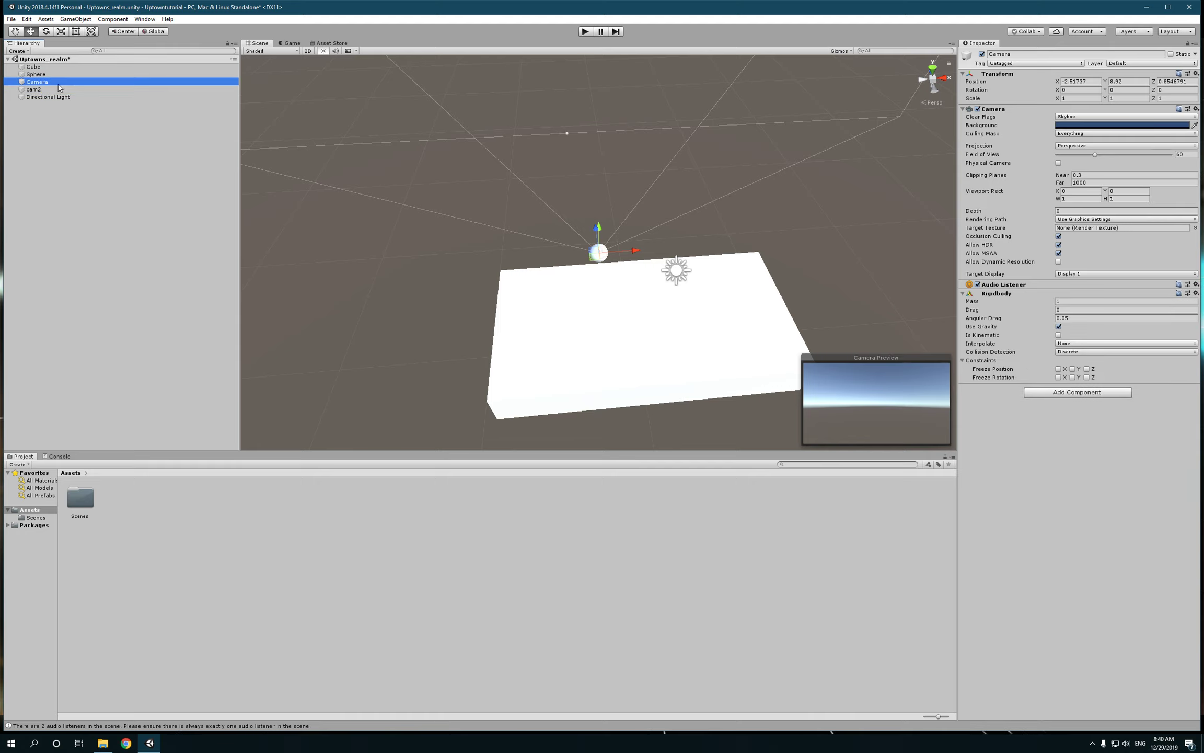
right_click(1025, 299)
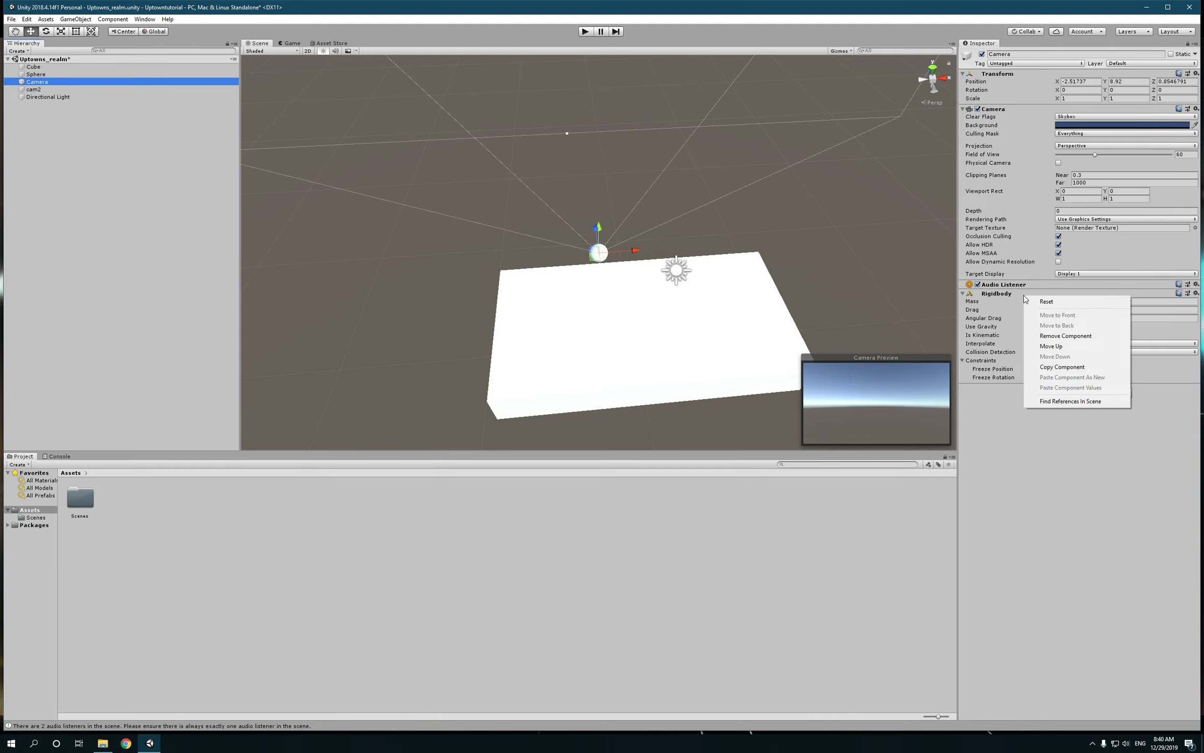
left_click(1047, 337)
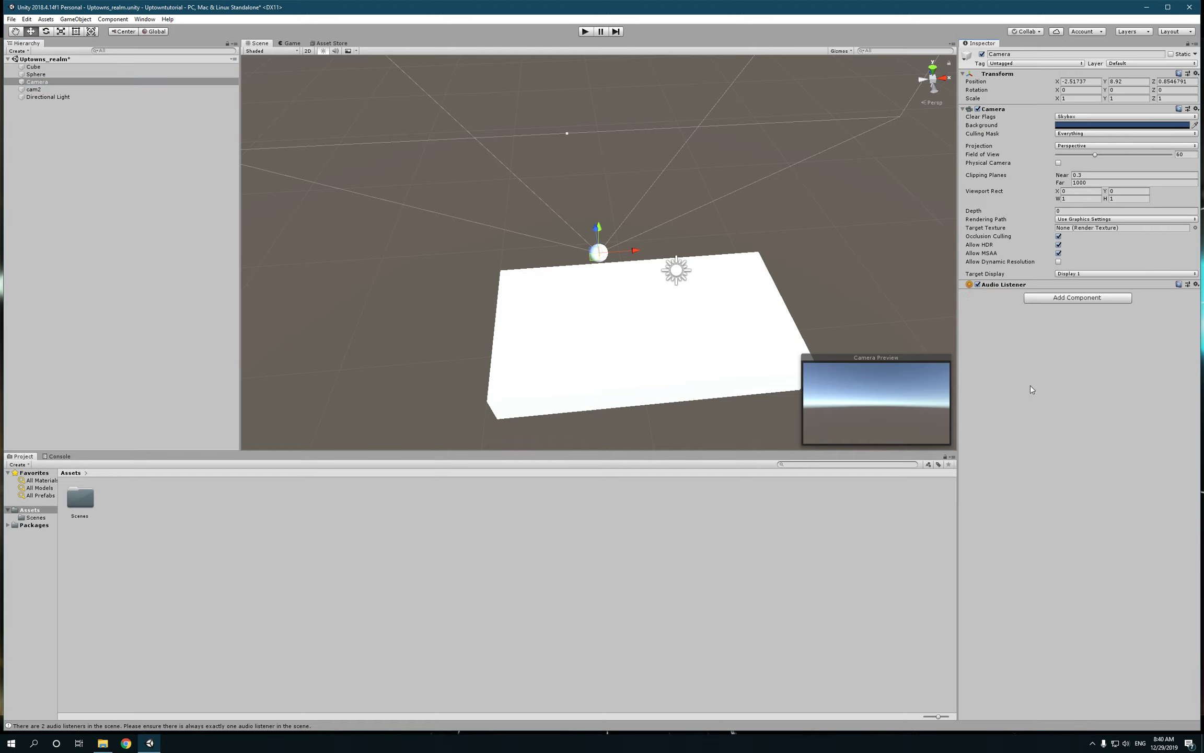
left_click(95, 87)
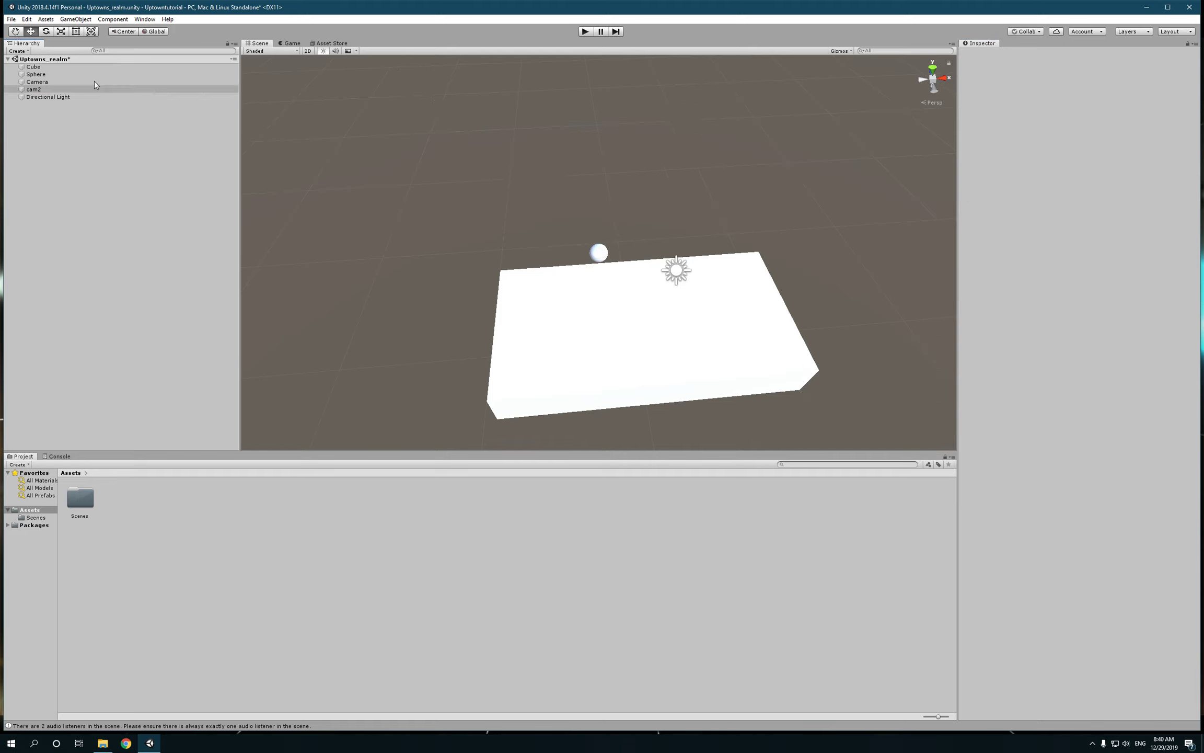
left_click(112, 19)
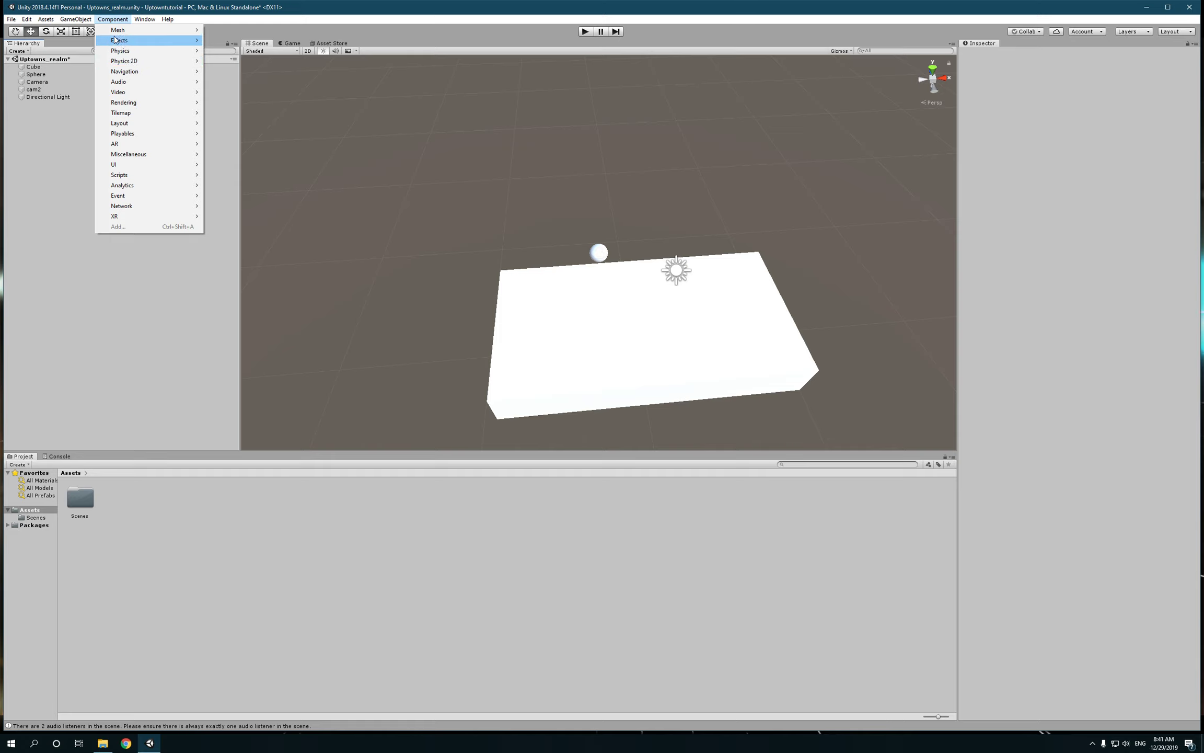
mouse_move(148, 20)
left_click(147, 20)
left_click(146, 19)
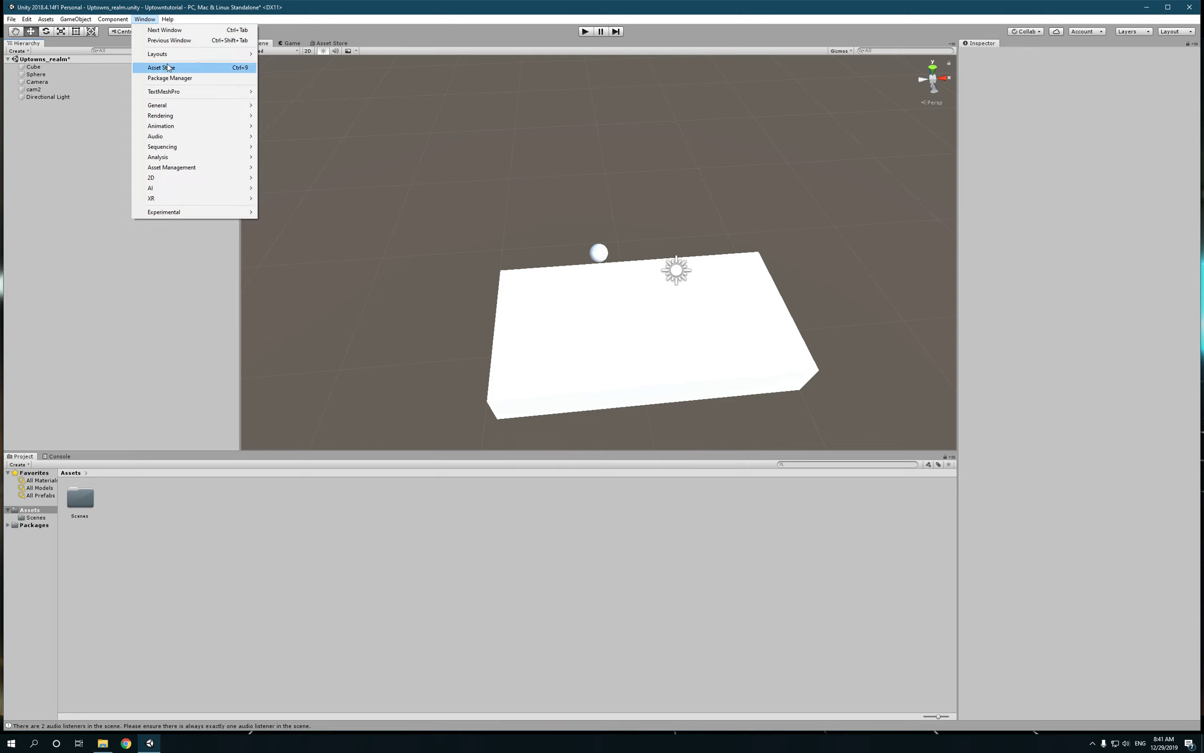
mouse_move(175, 57)
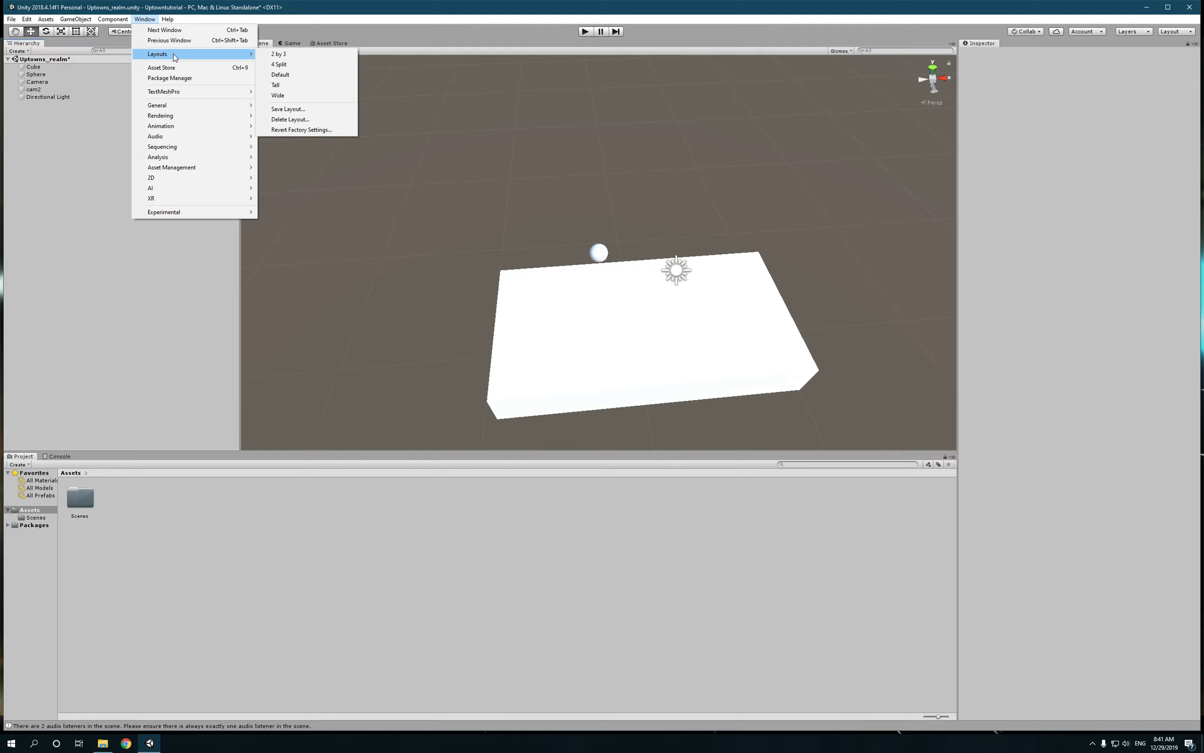
left_click(86, 190)
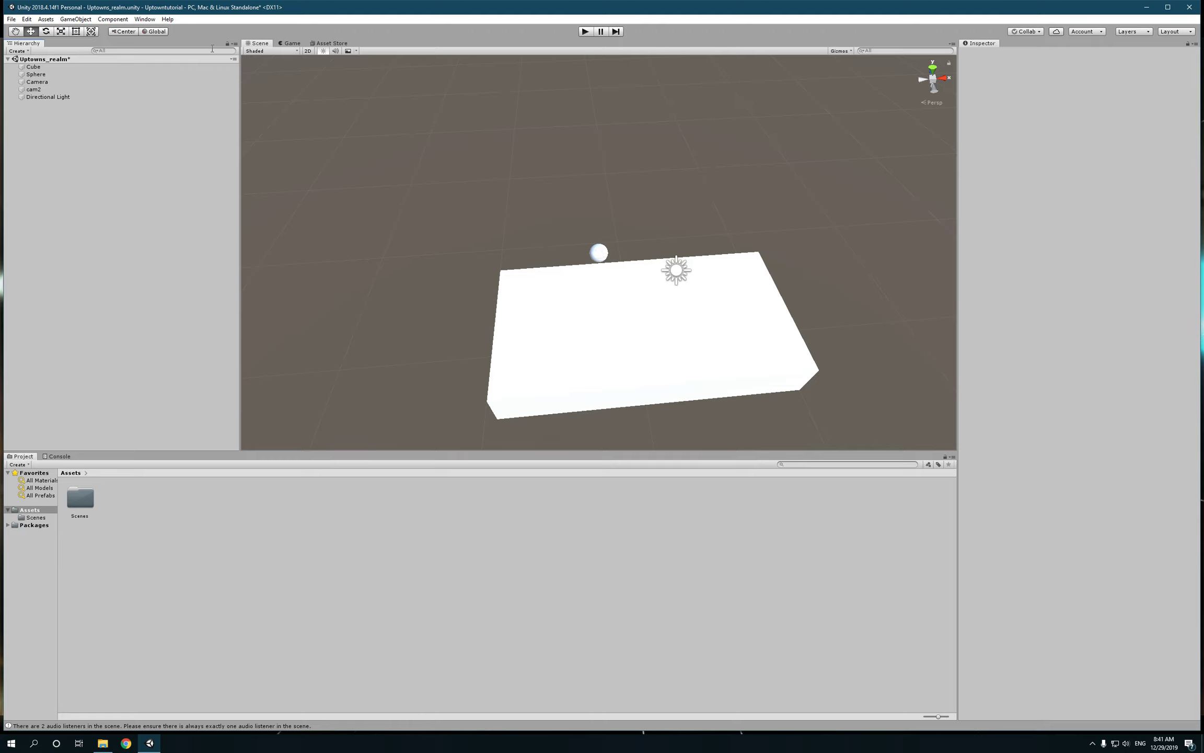
- Dock the Scene view below the Hierarchy, the Asset Store below the Project window, and the Inspector beside the Hierarchy
left_click_drag(255, 46, 59, 369)
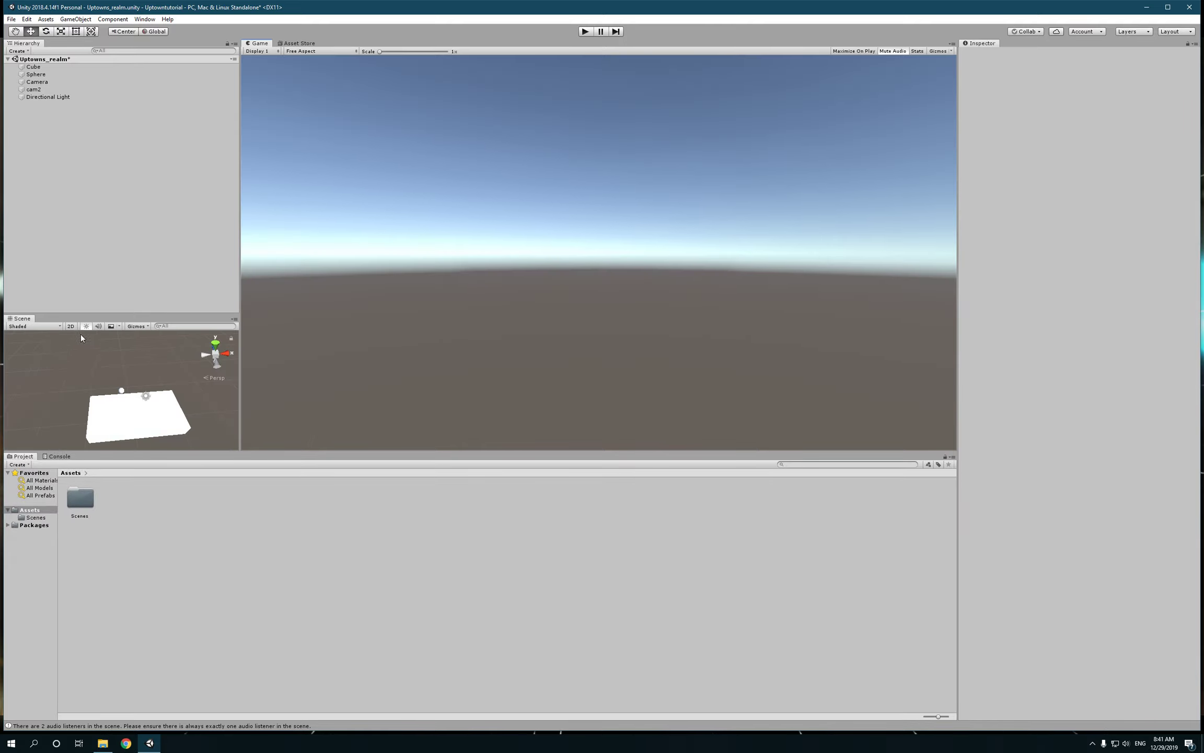
left_click_drag(296, 43, 333, 659)
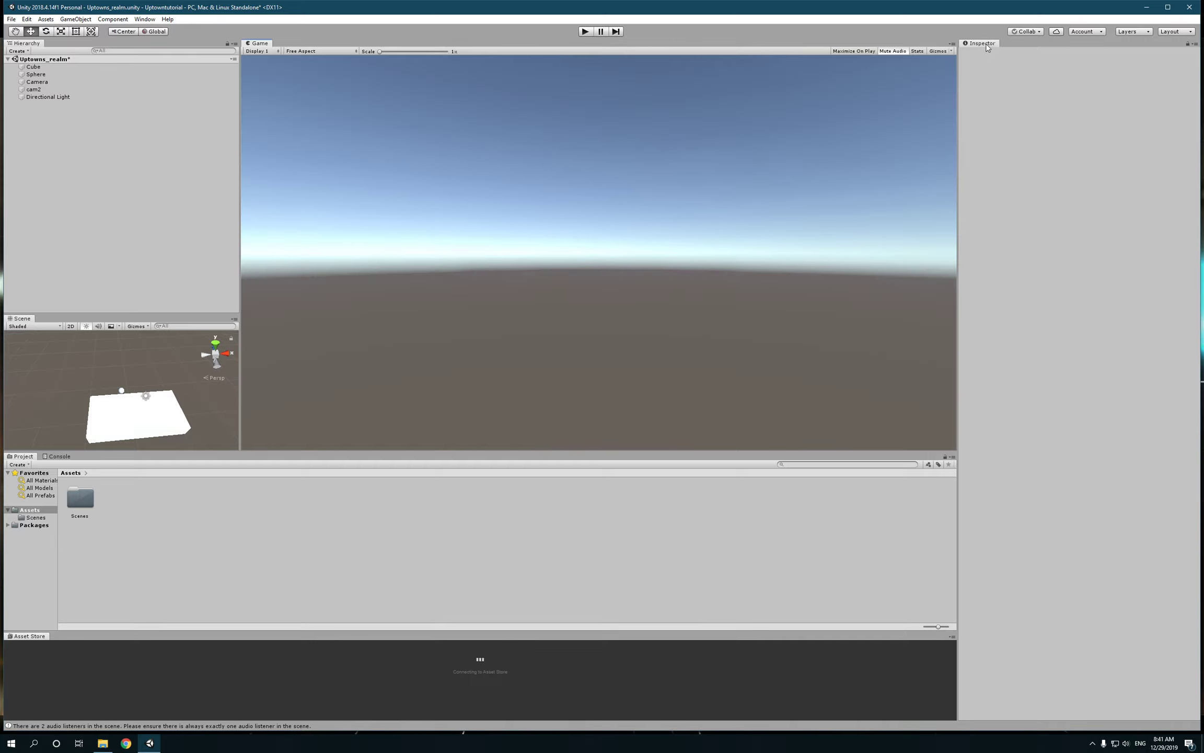
left_click_drag(986, 44, 45, 172)
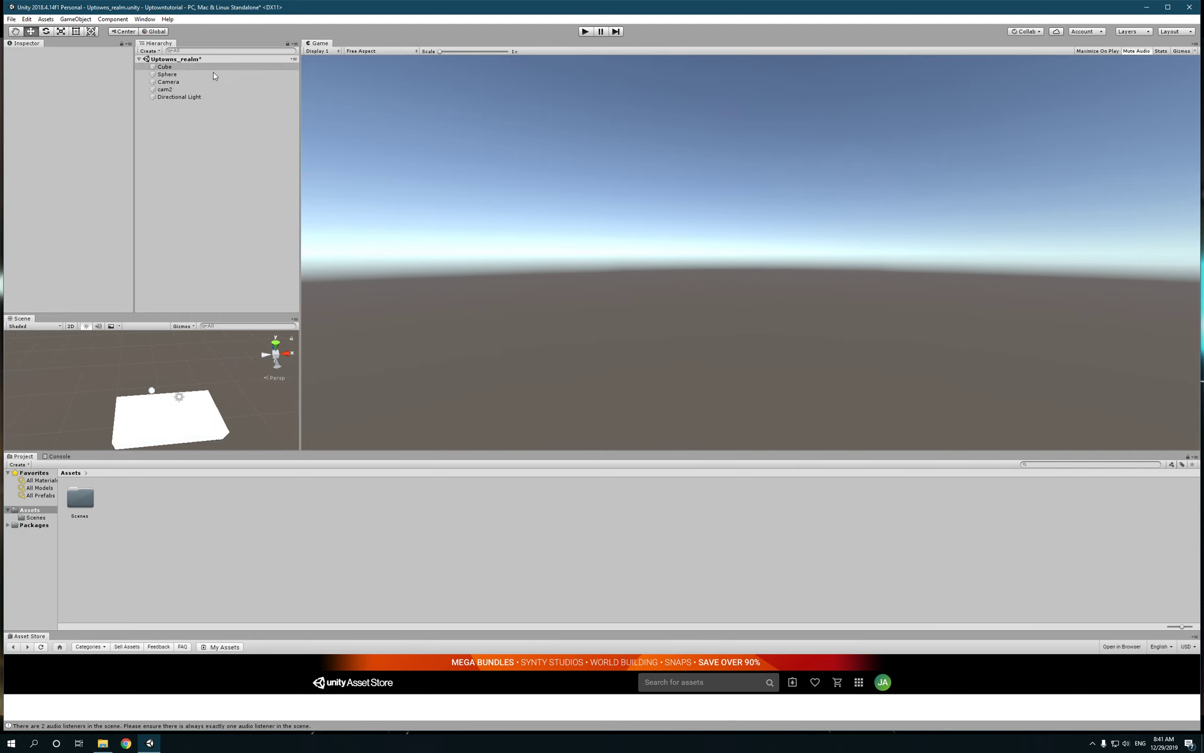
- Restore the editor windows to the Default layout
left_click(1176, 31)
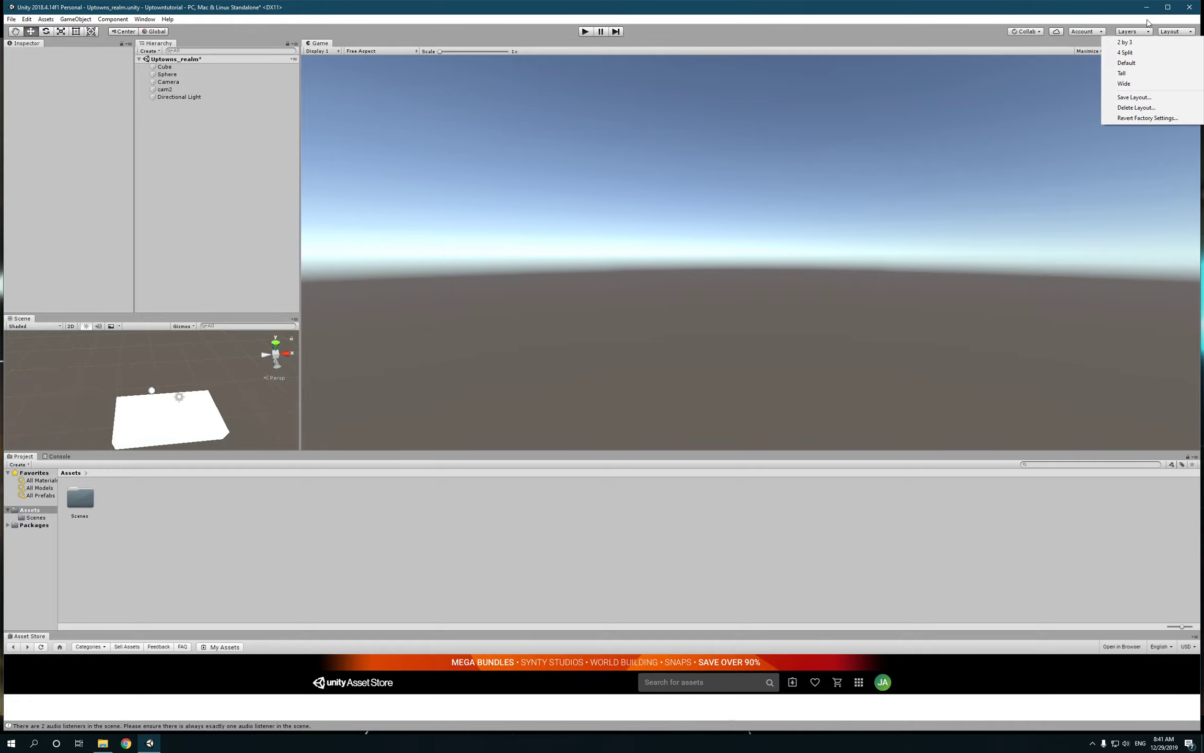
left_click(1165, 31)
left_click(1165, 32)
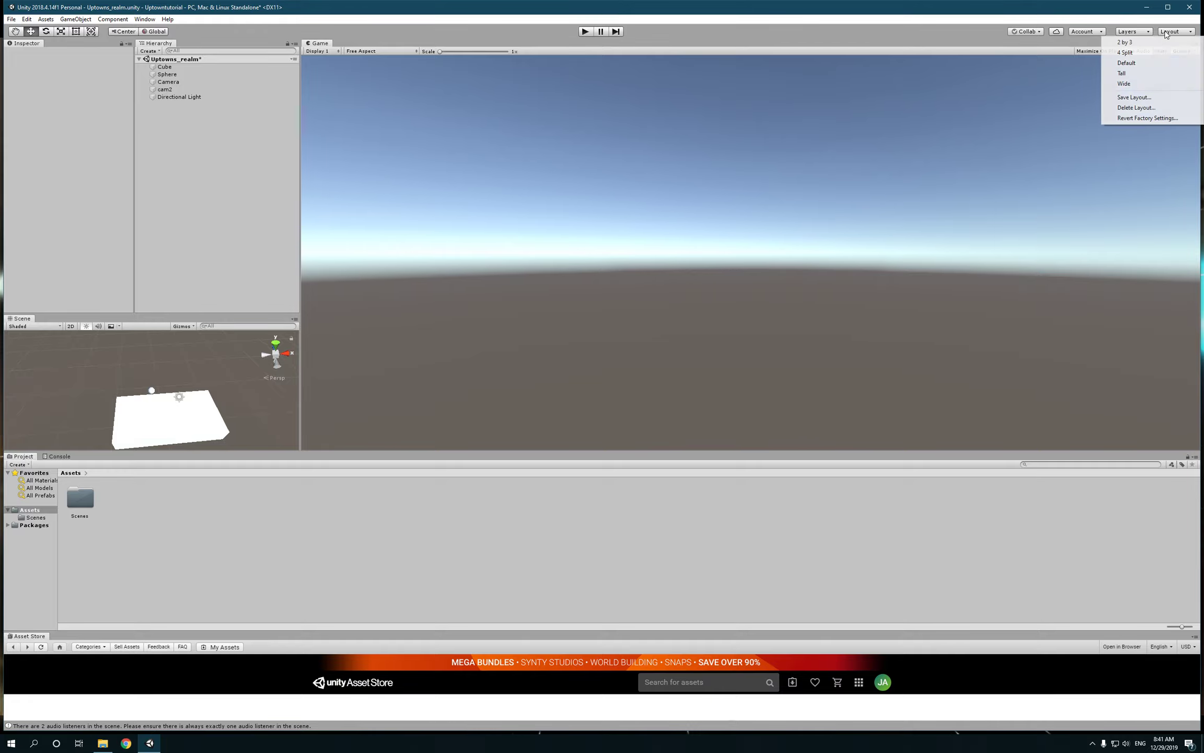
left_click(1138, 61)
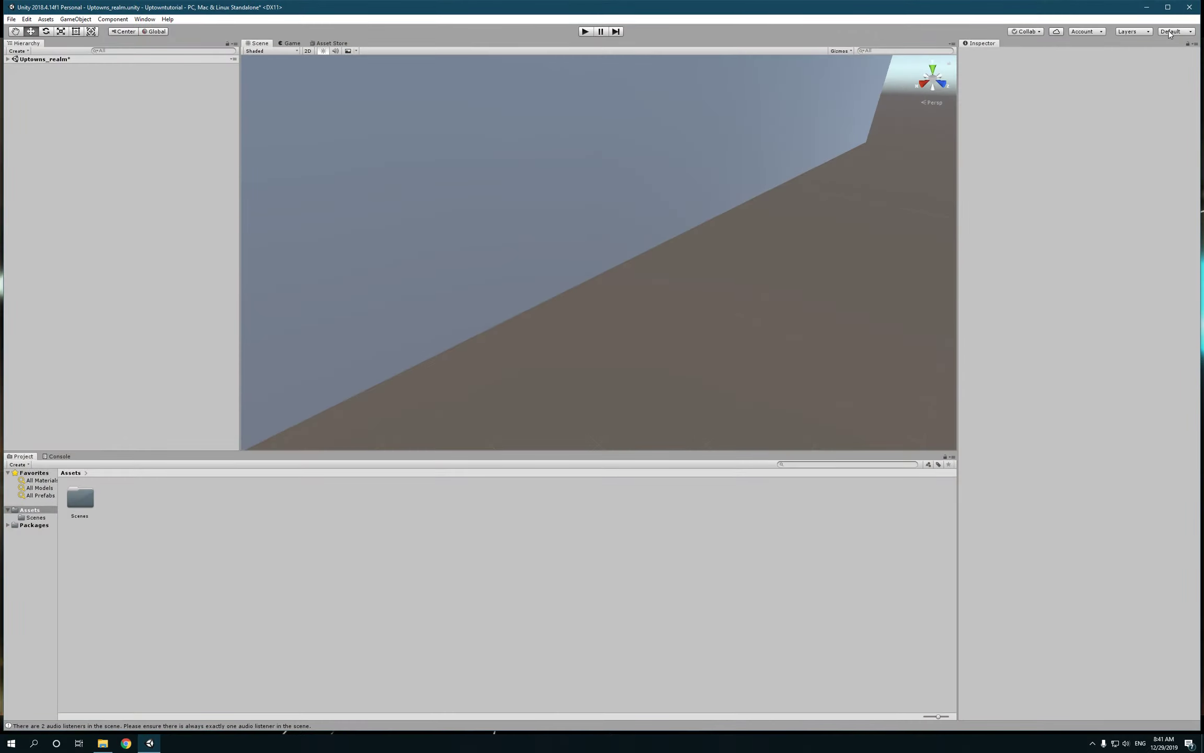
left_click(1169, 33)
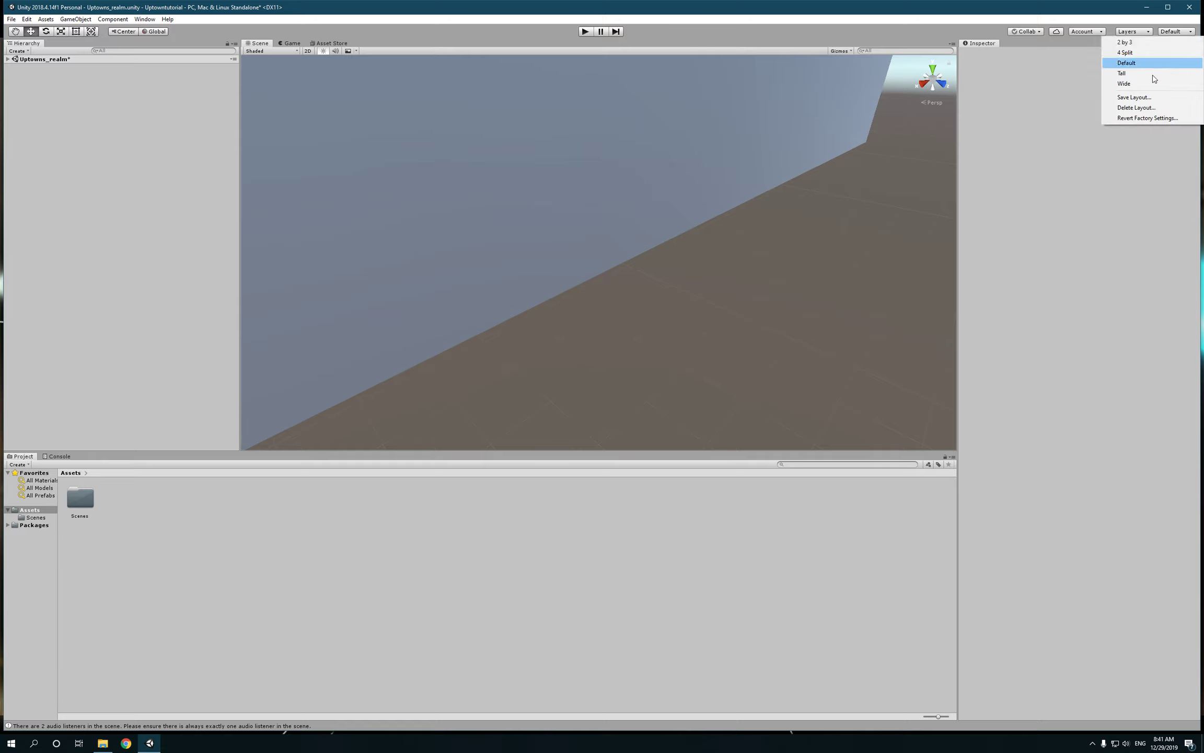
left_click(1149, 118)
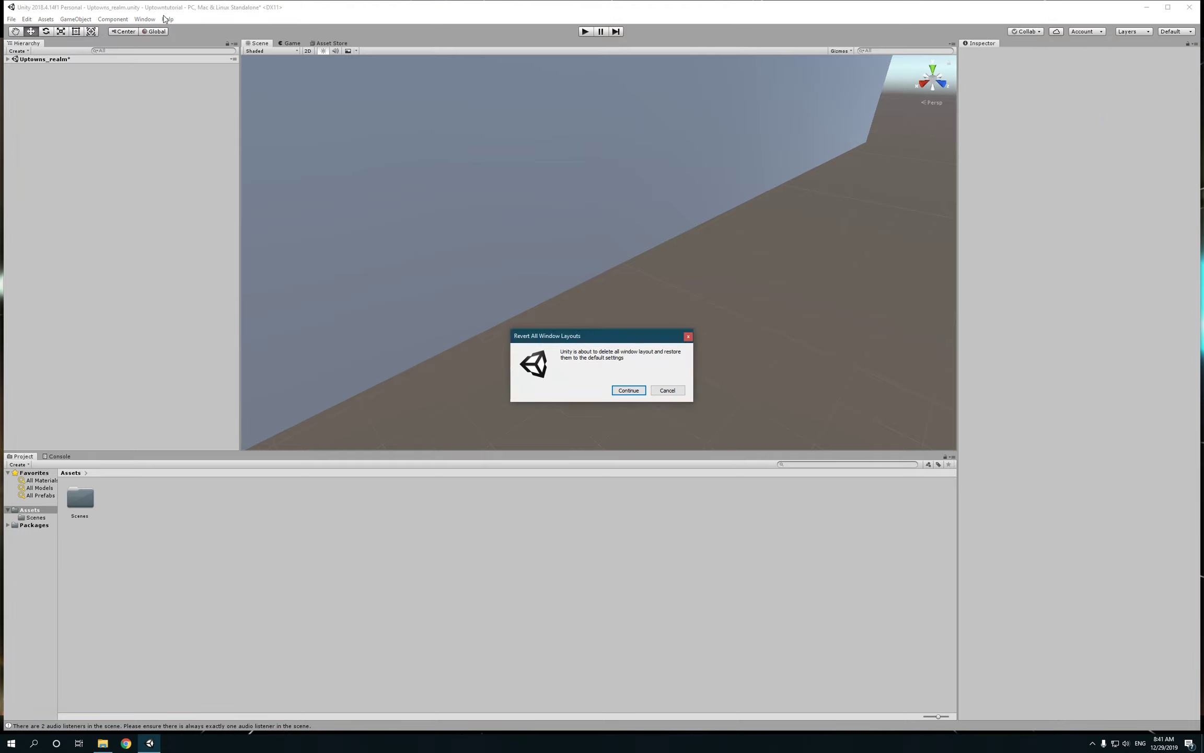
left_click(678, 391)
- Look over the available General windows and close the Game view
left_click(145, 19)
mouse_move(213, 59)
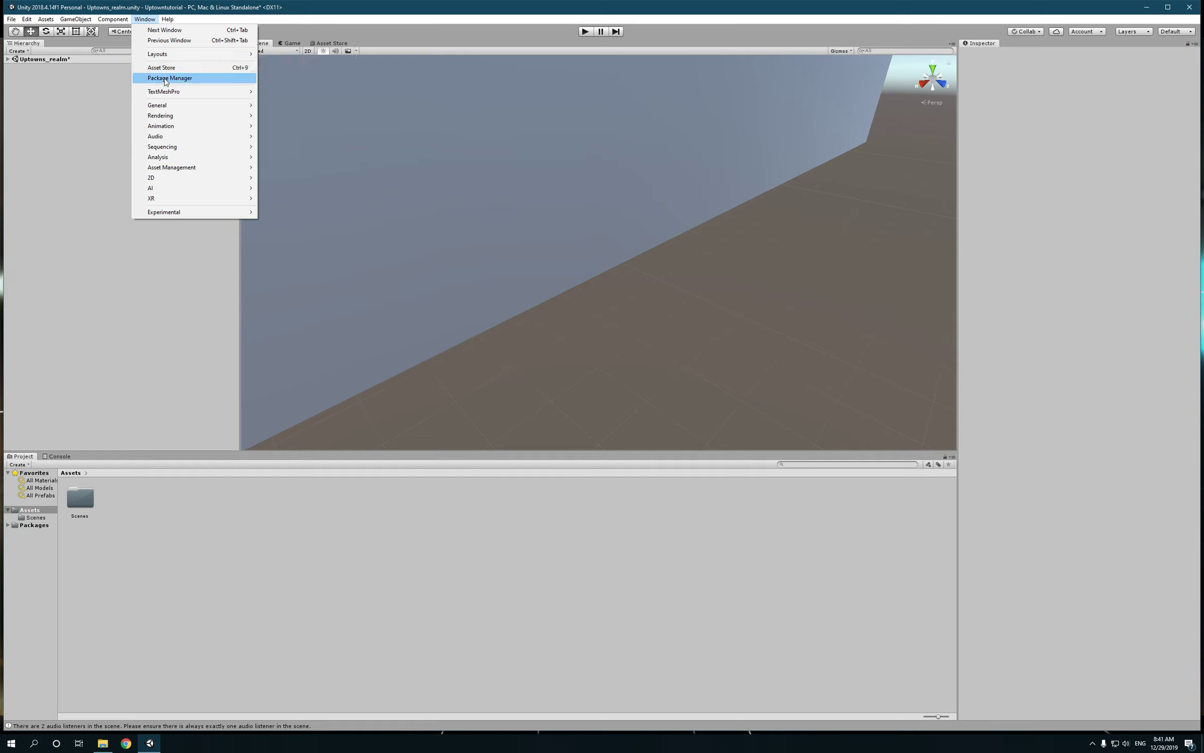
mouse_move(170, 105)
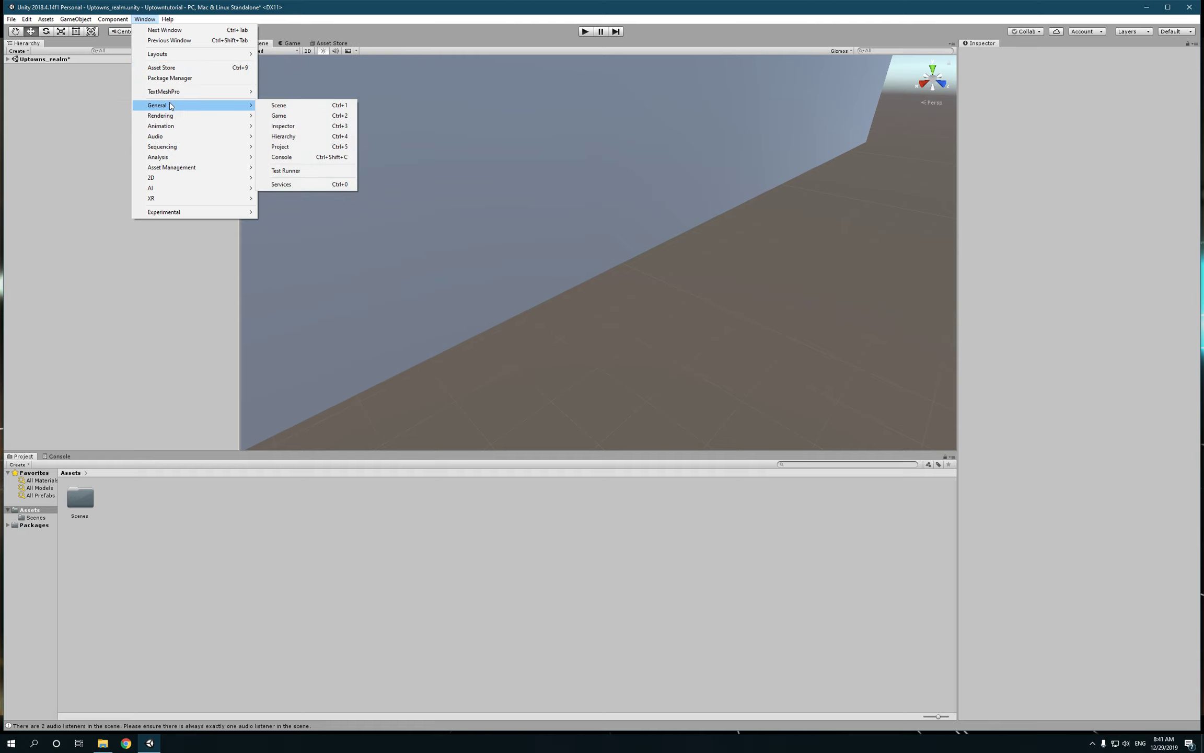
left_click(374, 92)
right_click(287, 43)
left_click(285, 45)
left_click(283, 45)
right_click(282, 46)
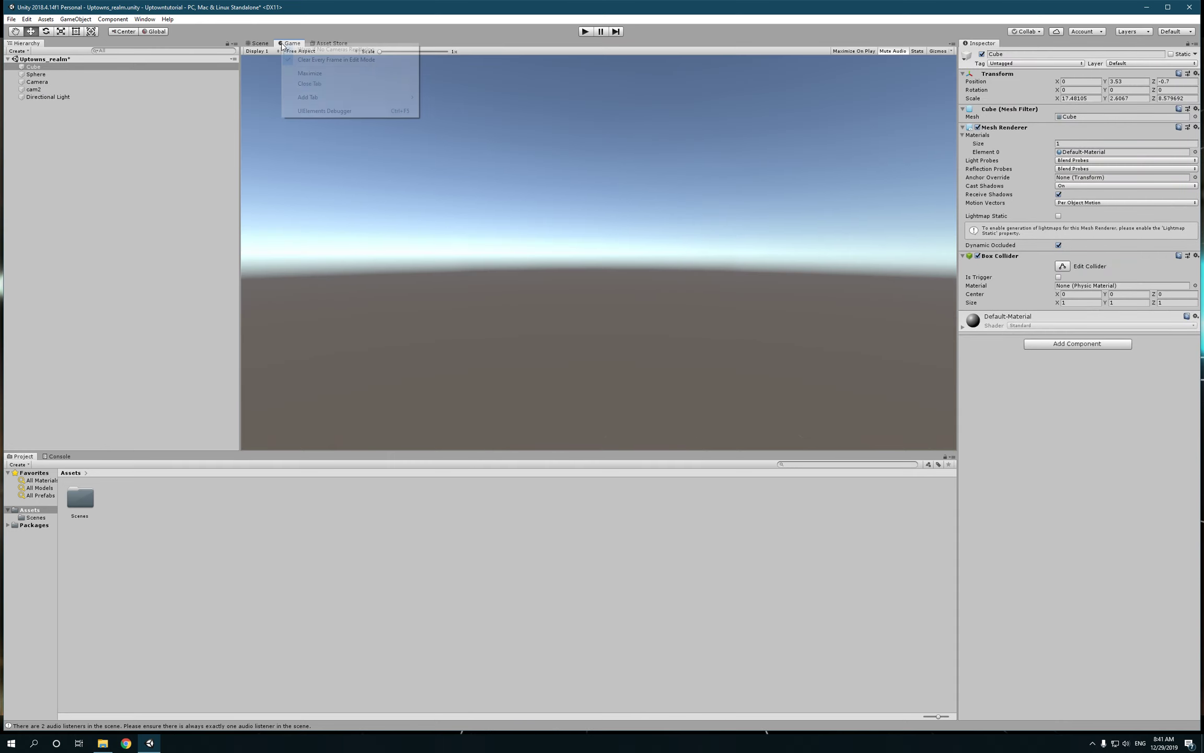
left_click(312, 84)
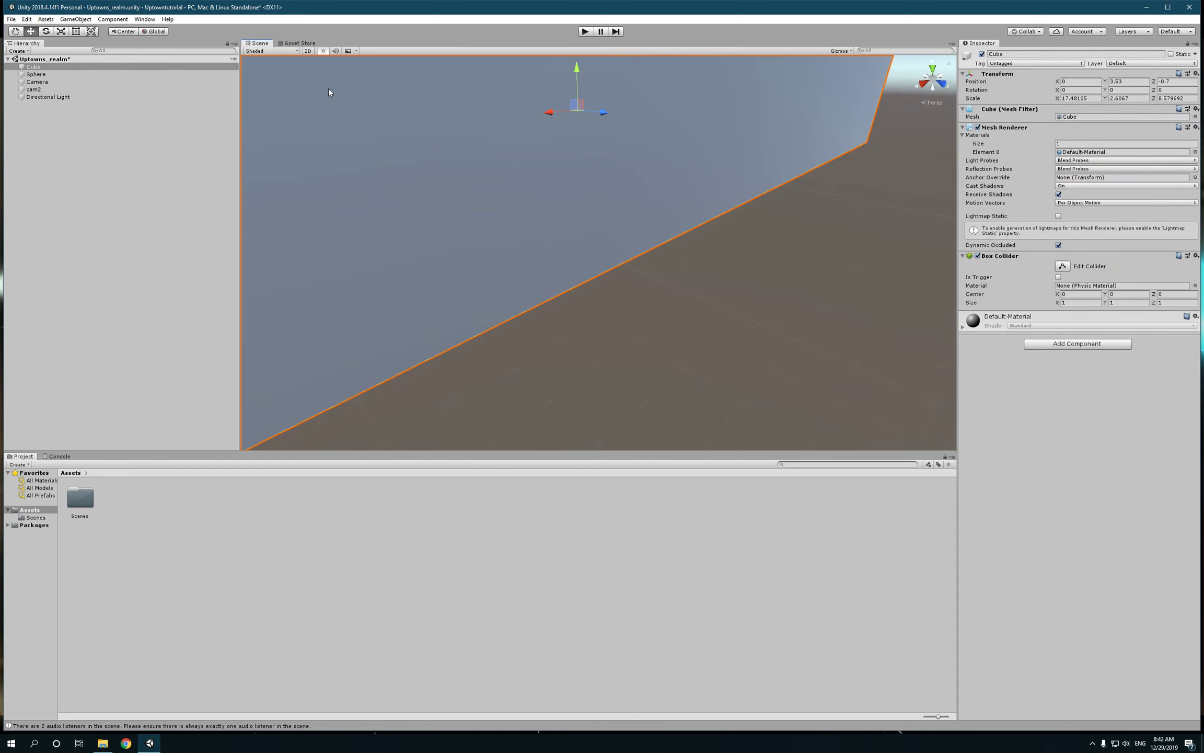
- Open a Game window again and dock it between the Scene and Asset Store views
left_click(144, 19)
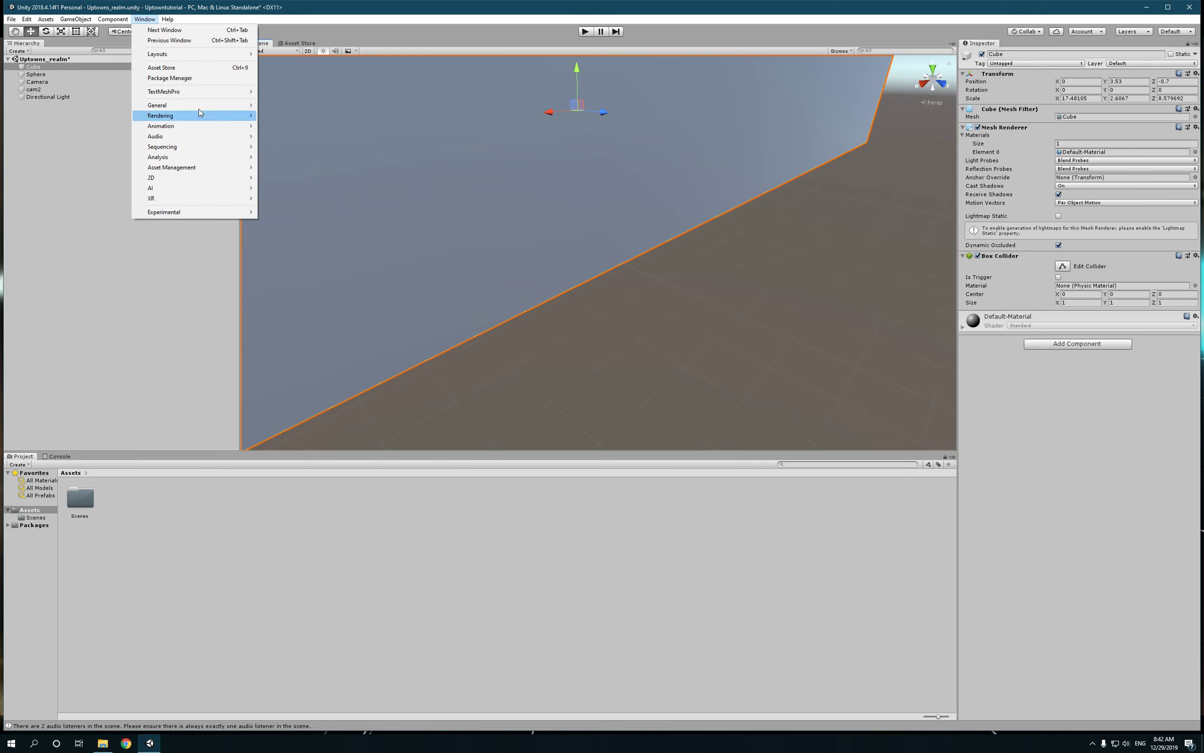
mouse_move(199, 109)
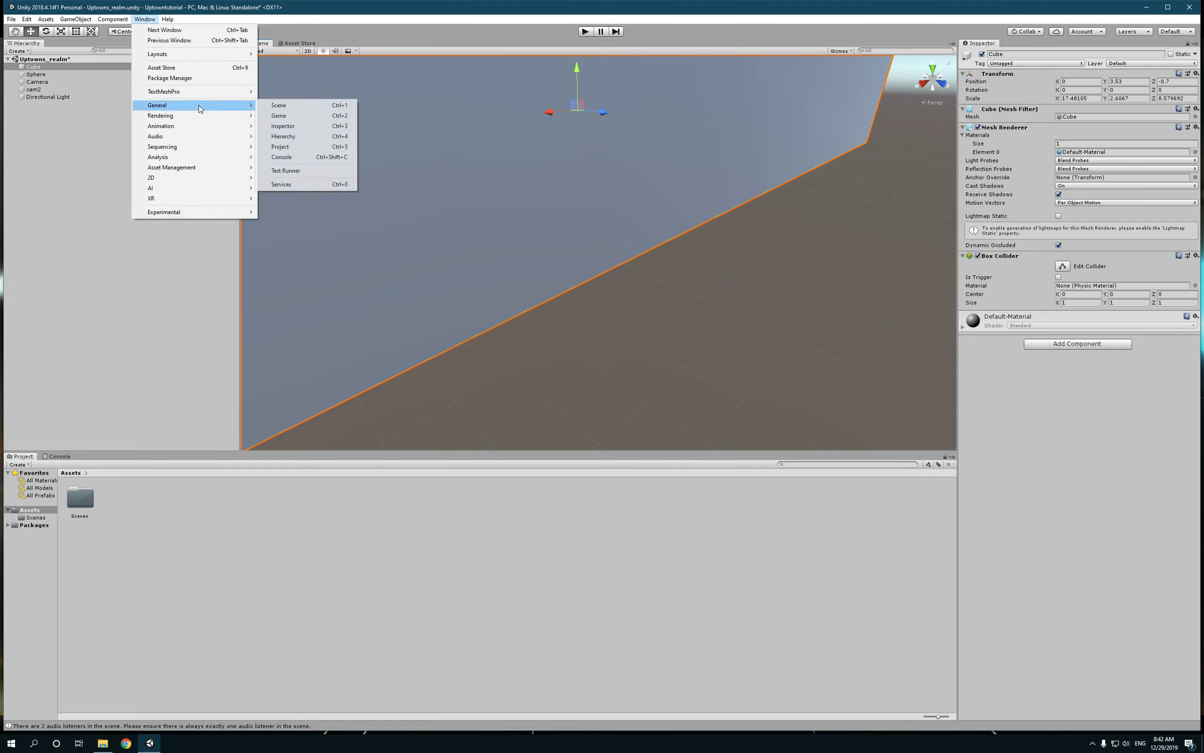
left_click(303, 116)
left_click_drag(23, 10, 290, 47)
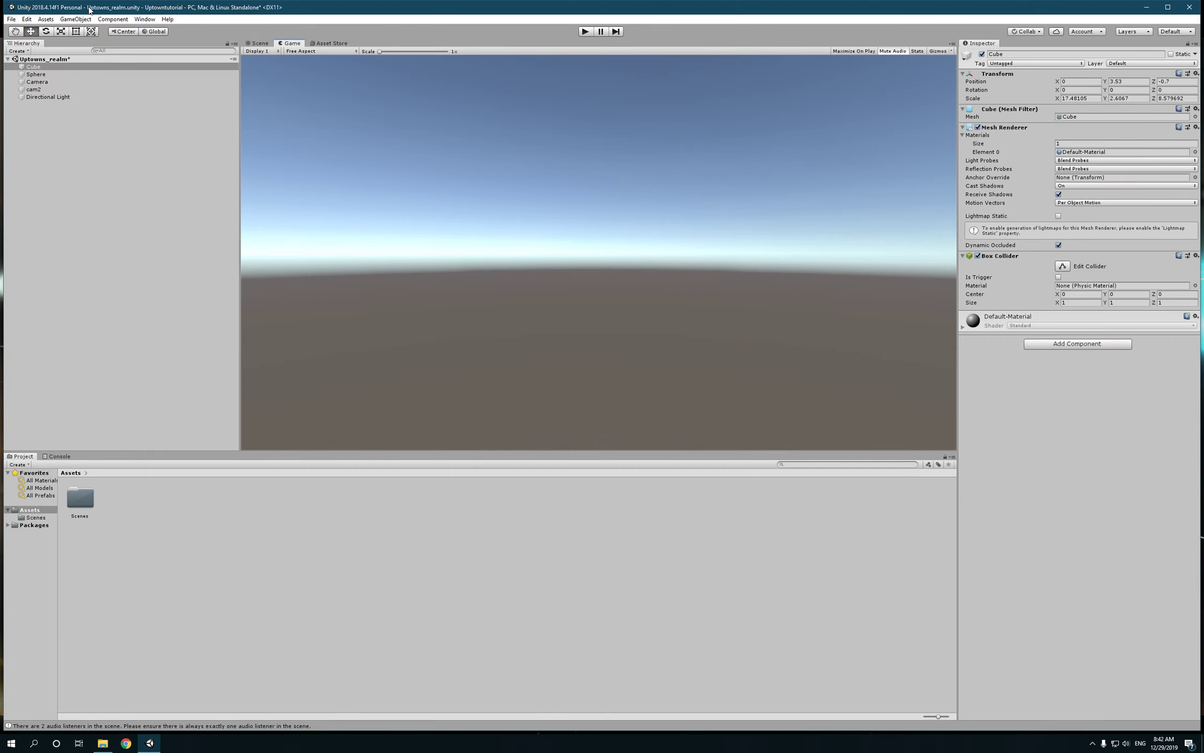
- Open the Lighting Settings, review the Scene environment and lighting options, and close the window
left_click(153, 21)
mouse_move(186, 116)
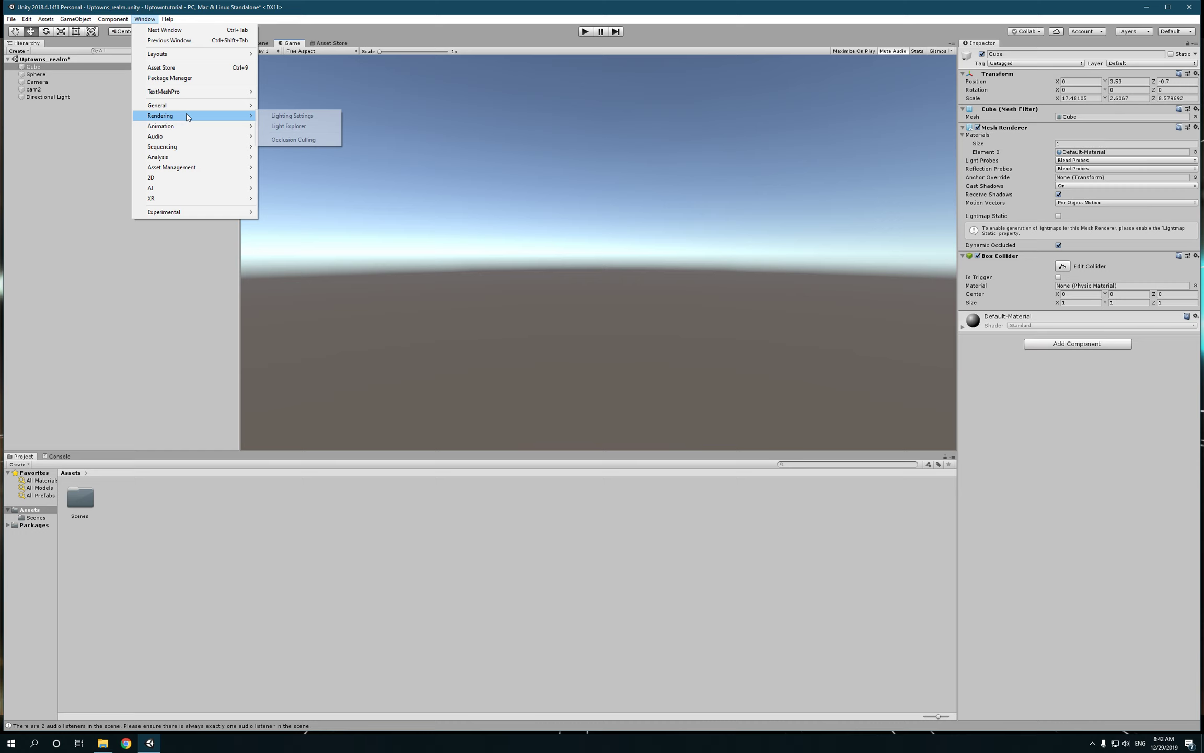
left_click(301, 117)
left_click_drag(803, 328, 774, 304)
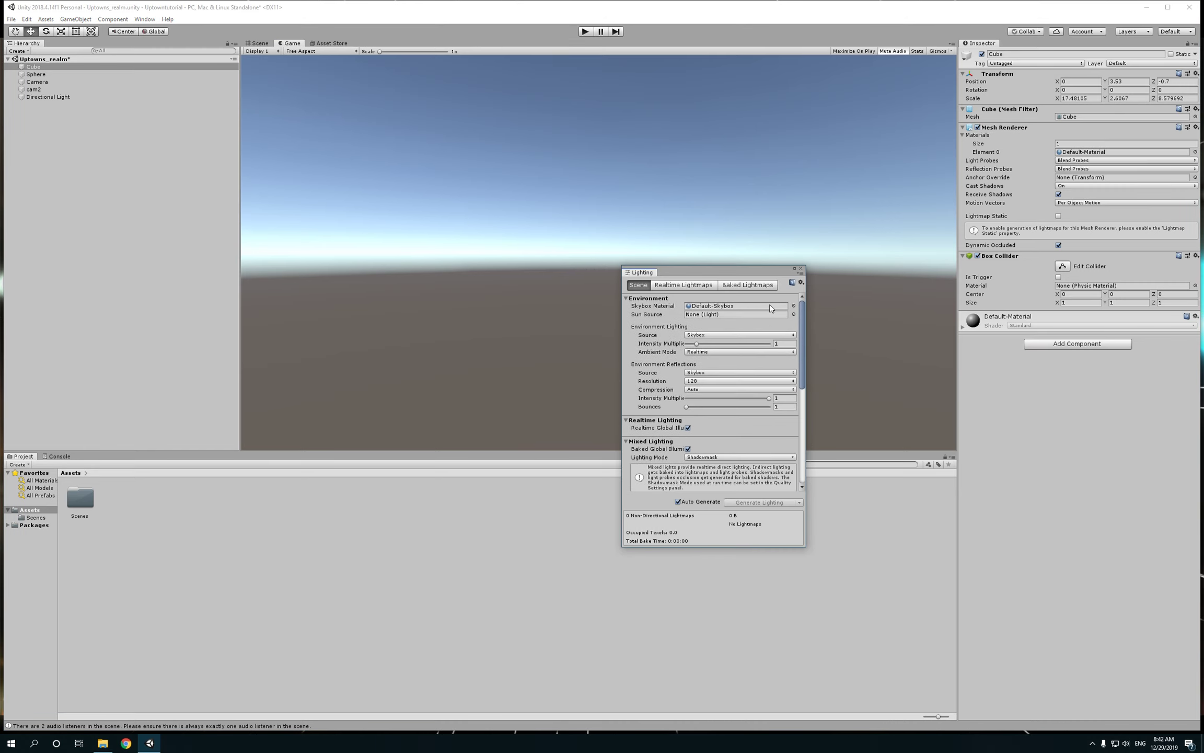
left_click(802, 269)
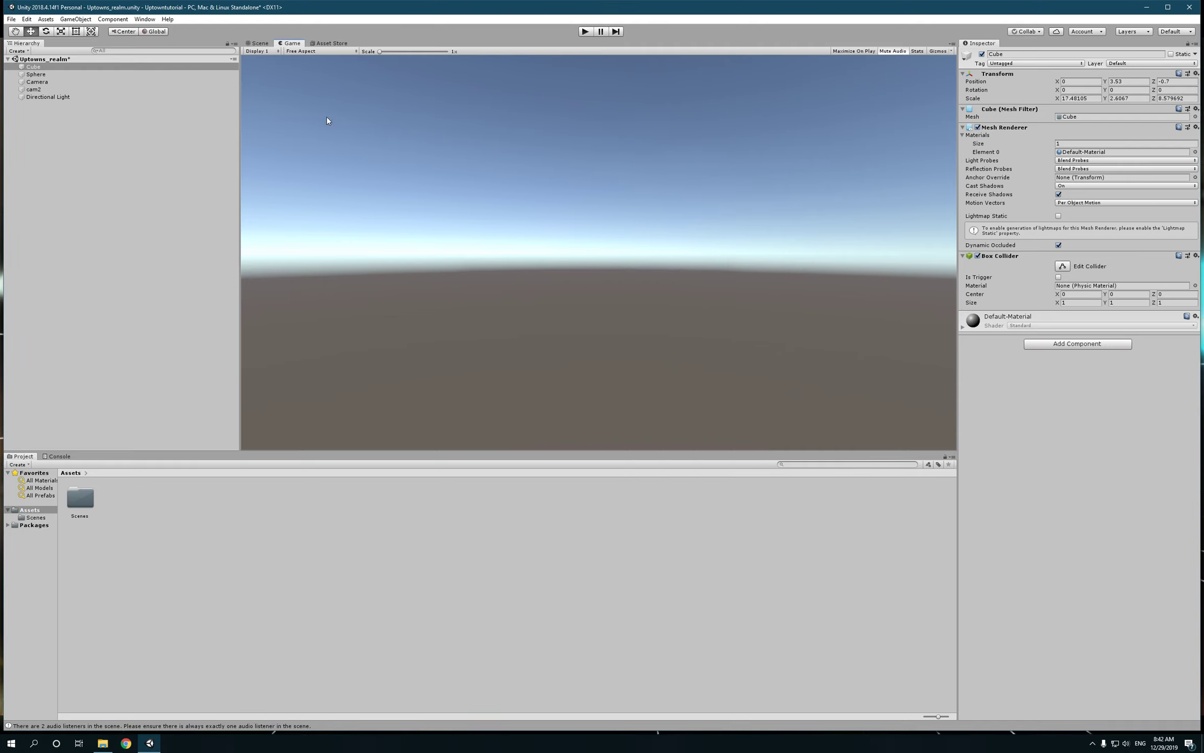
- Review the Game view's display and aspect ratio choices, and set its scale to about 1.4x
left_click(275, 51)
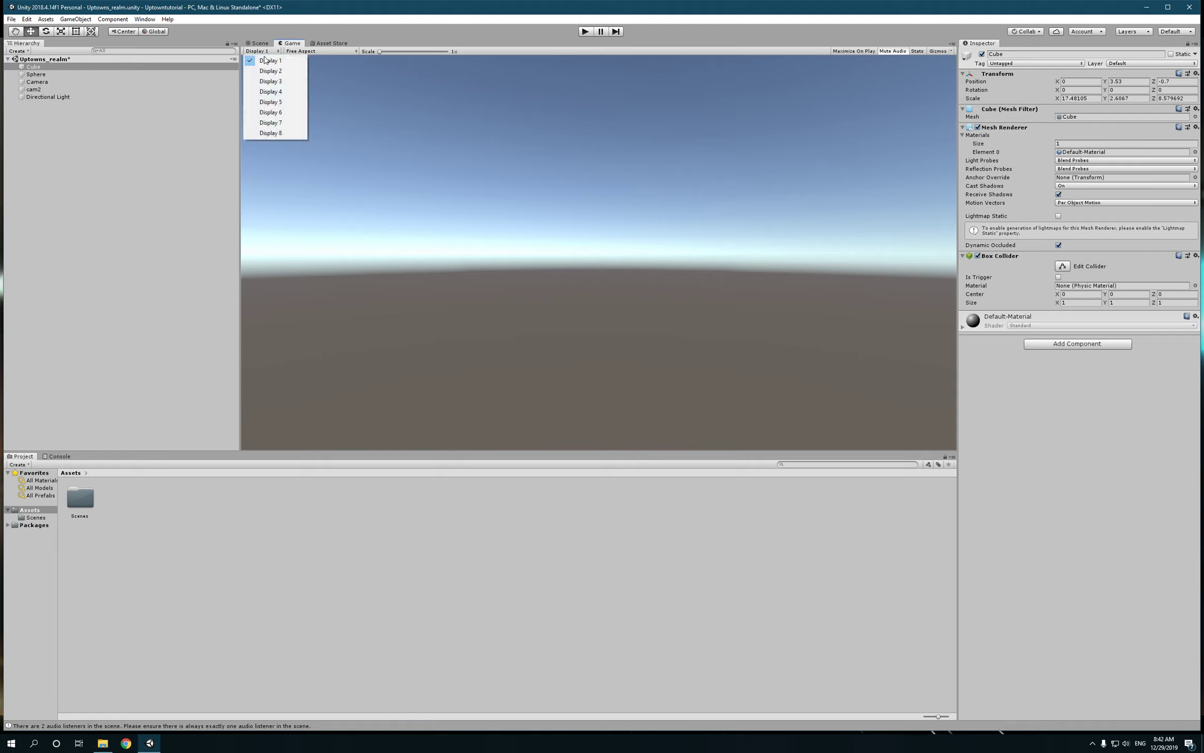
left_click(35, 91)
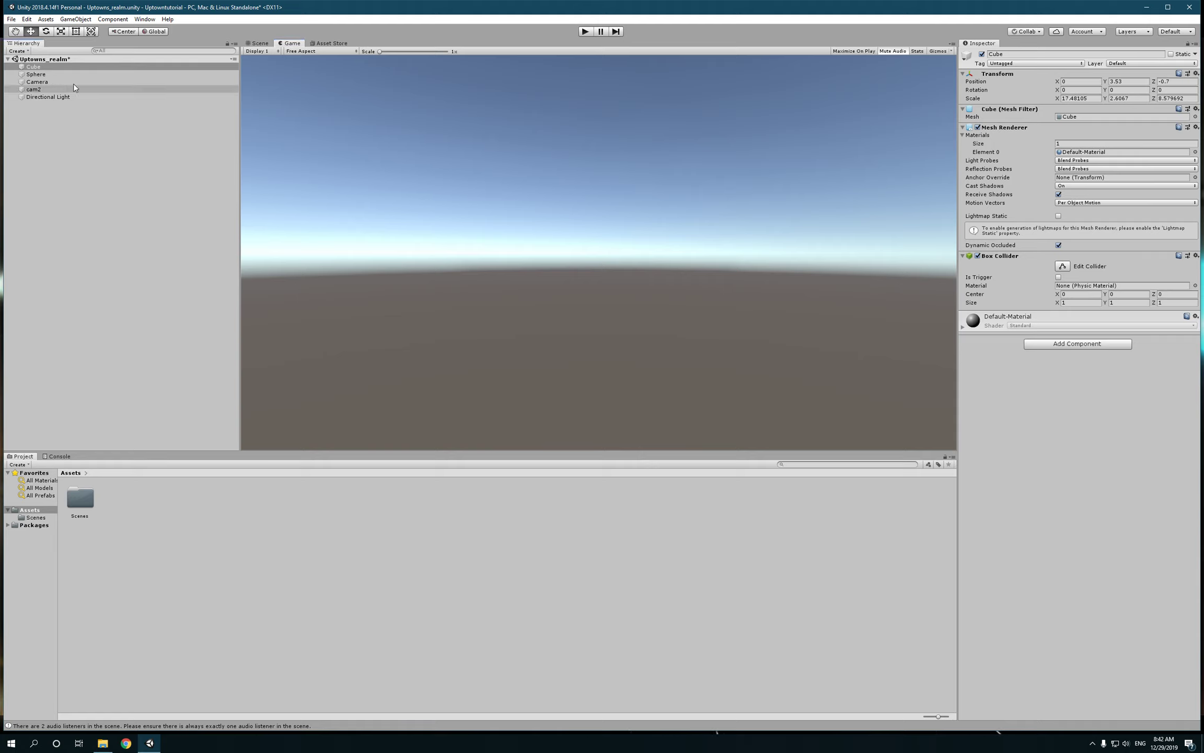
left_click(292, 52)
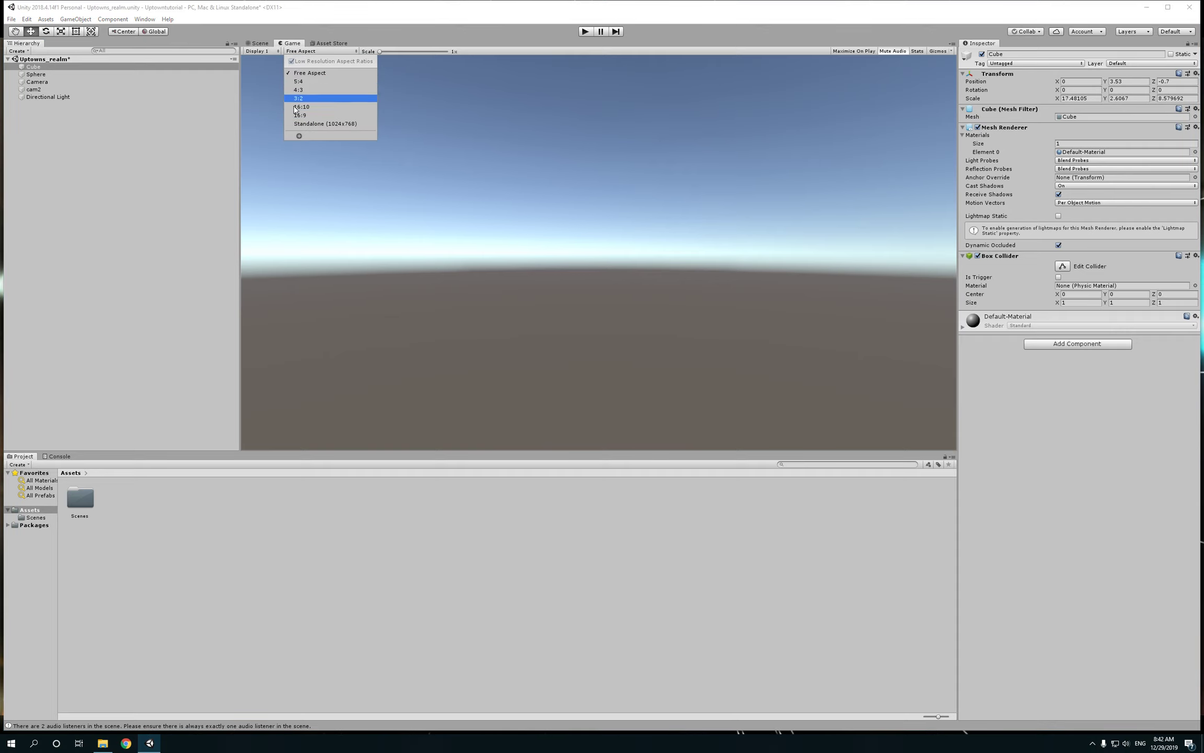
left_click(392, 74)
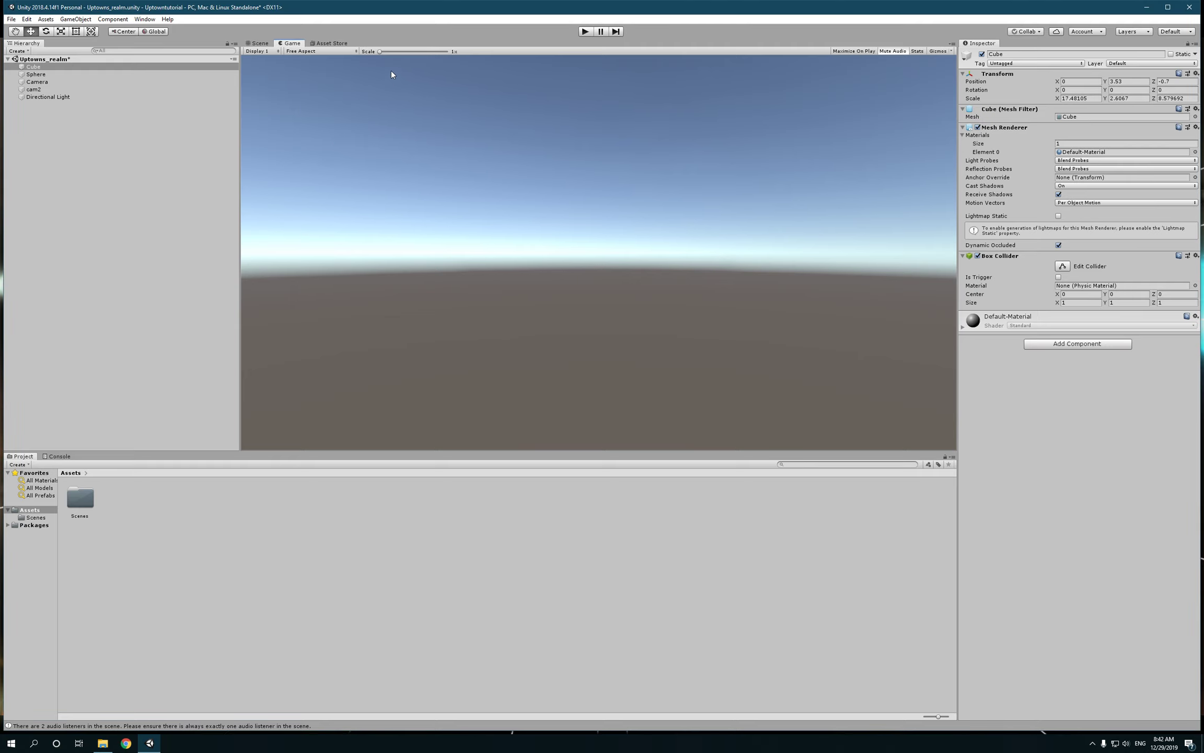
mouse_move(380, 52)
left_mouse_down()
mouse_move(416, 52)
mouse_move(396, 59)
left_mouse_up()
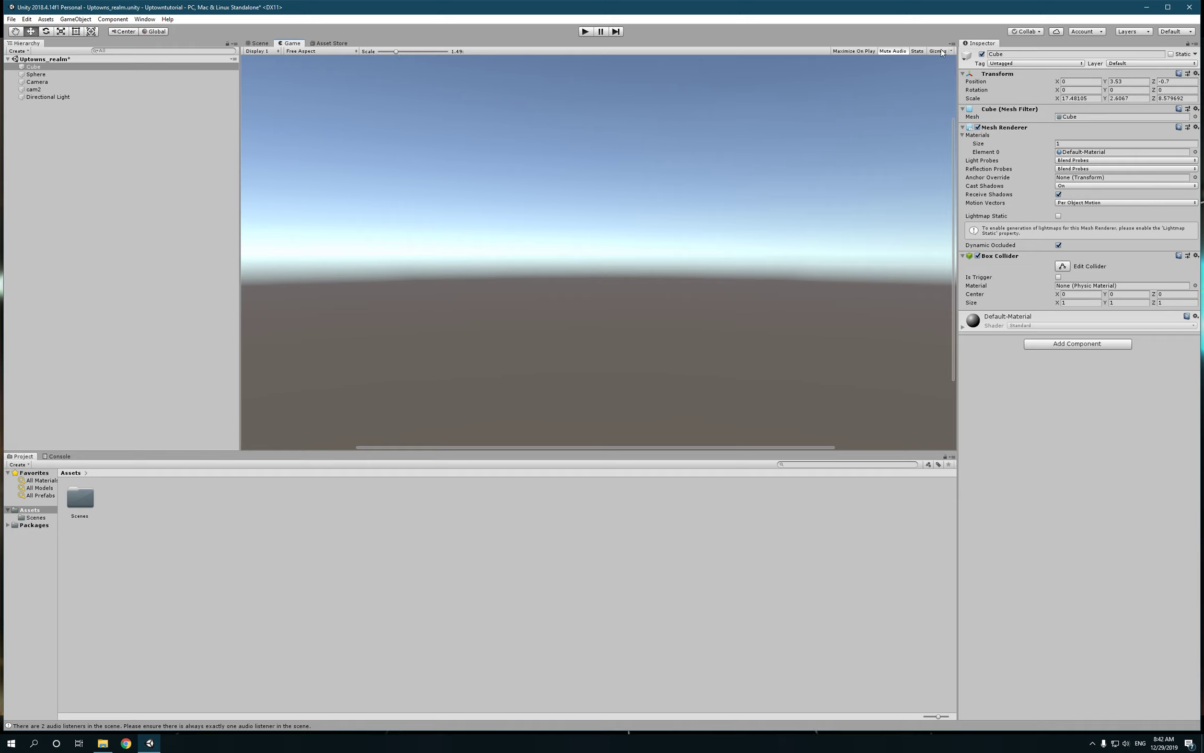
- Enable Maximize On Play for the Game view, run the game once and stop it
left_click(848, 50)
left_click(585, 32)
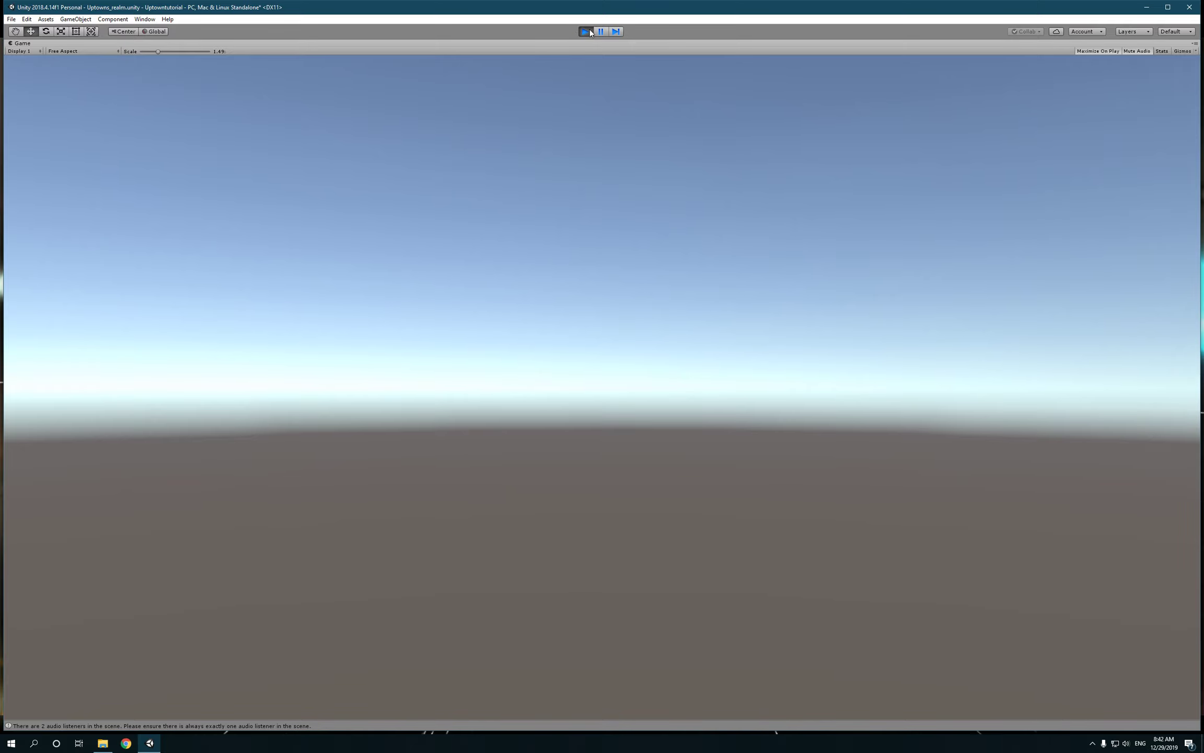
left_click(586, 31)
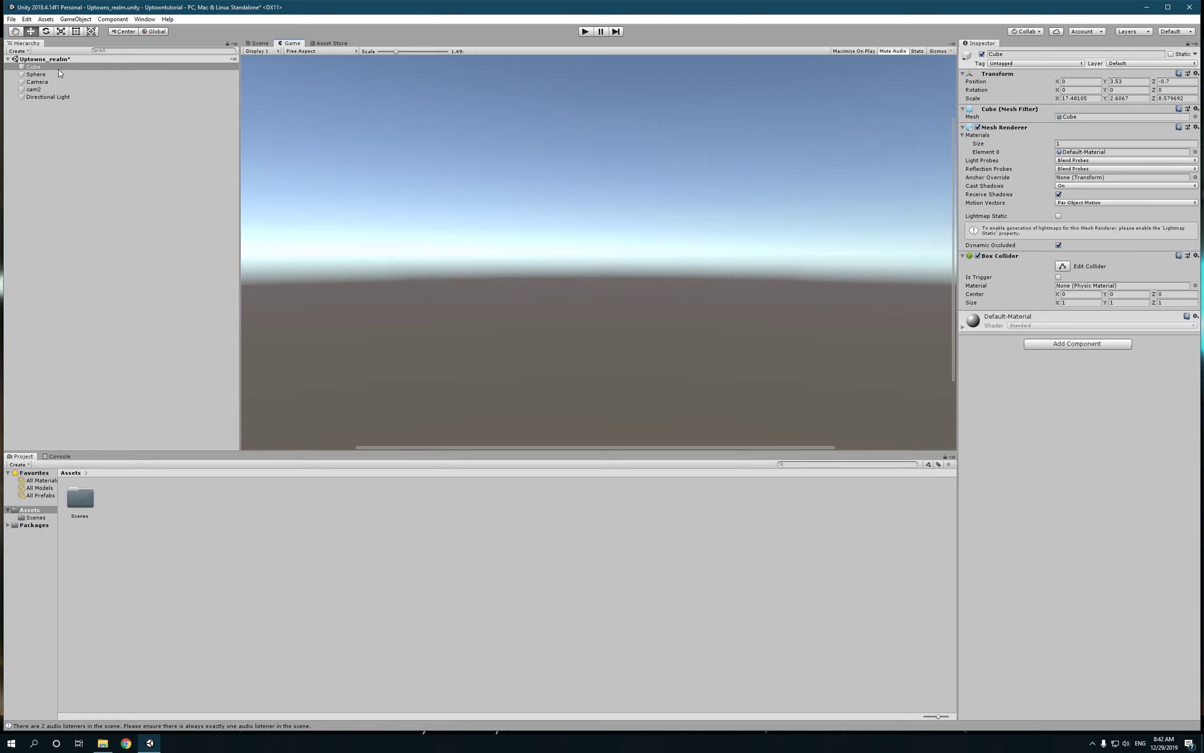
- Select the Camera object to review its Audio Listener, and show the rendering statistics in the Game view
left_click(54, 82)
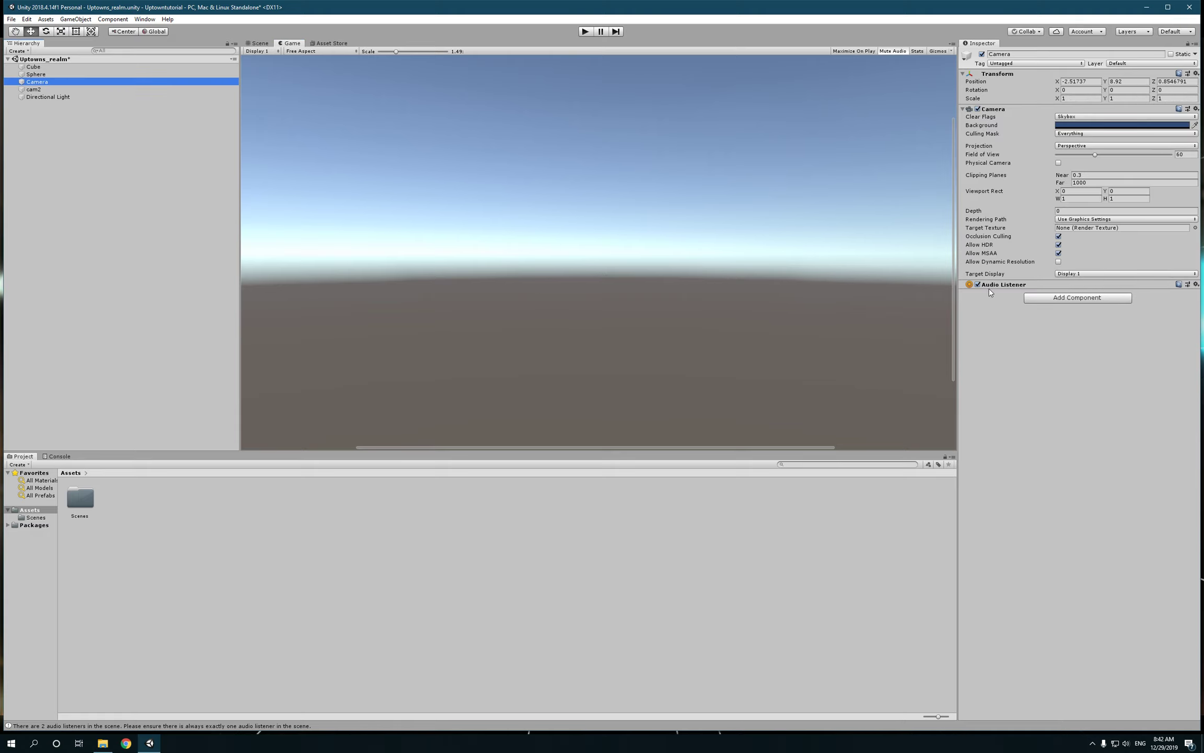
left_click(918, 52)
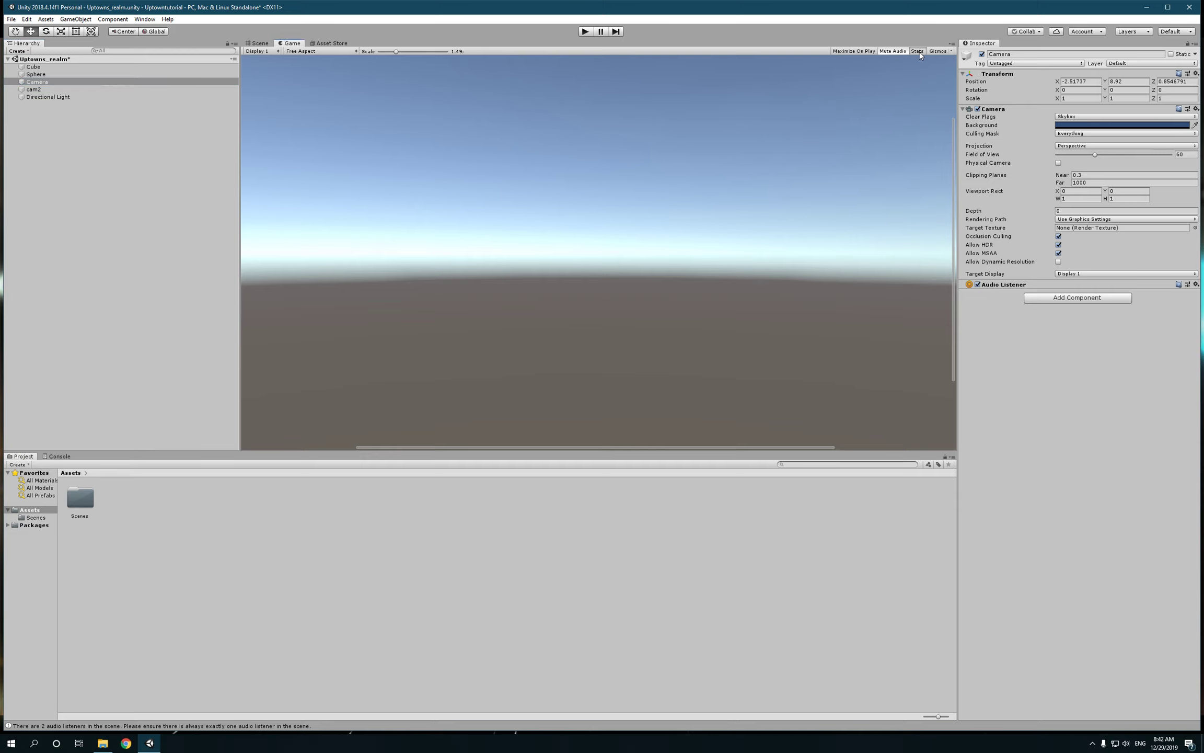
left_click(950, 51)
left_click(684, 147)
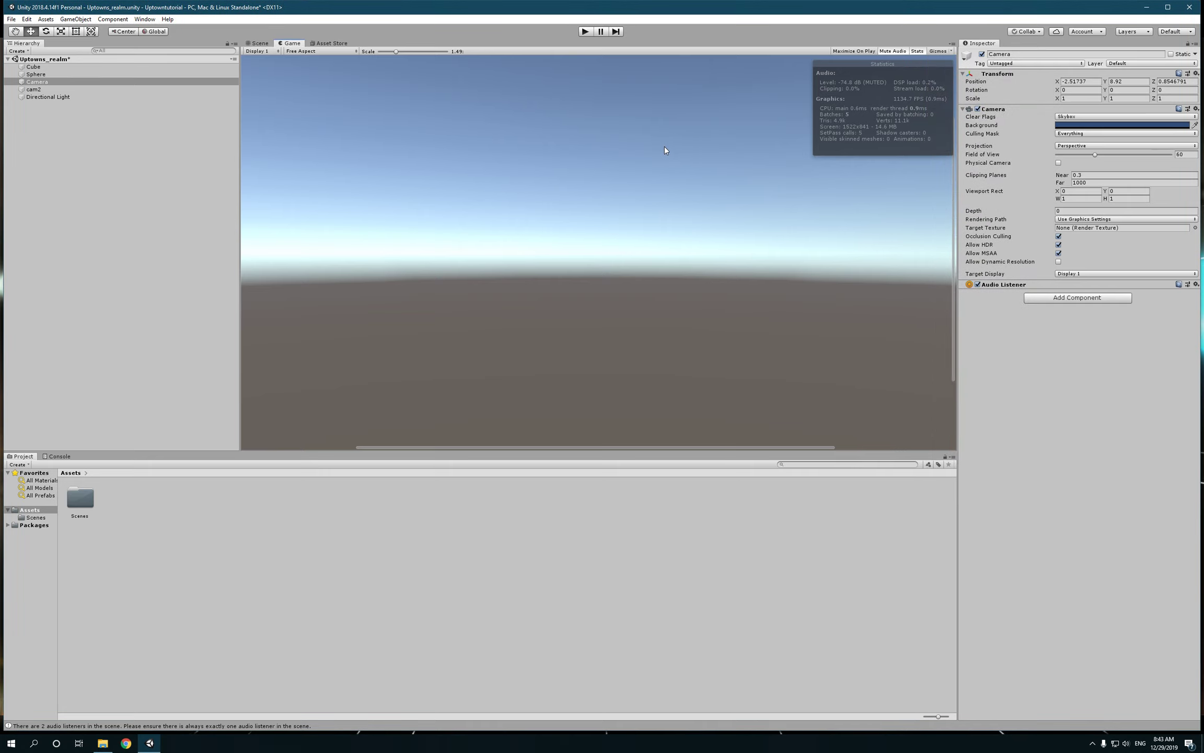
- Return to the Scene view and look at the scene from the right, front and back in turn
left_click(258, 44)
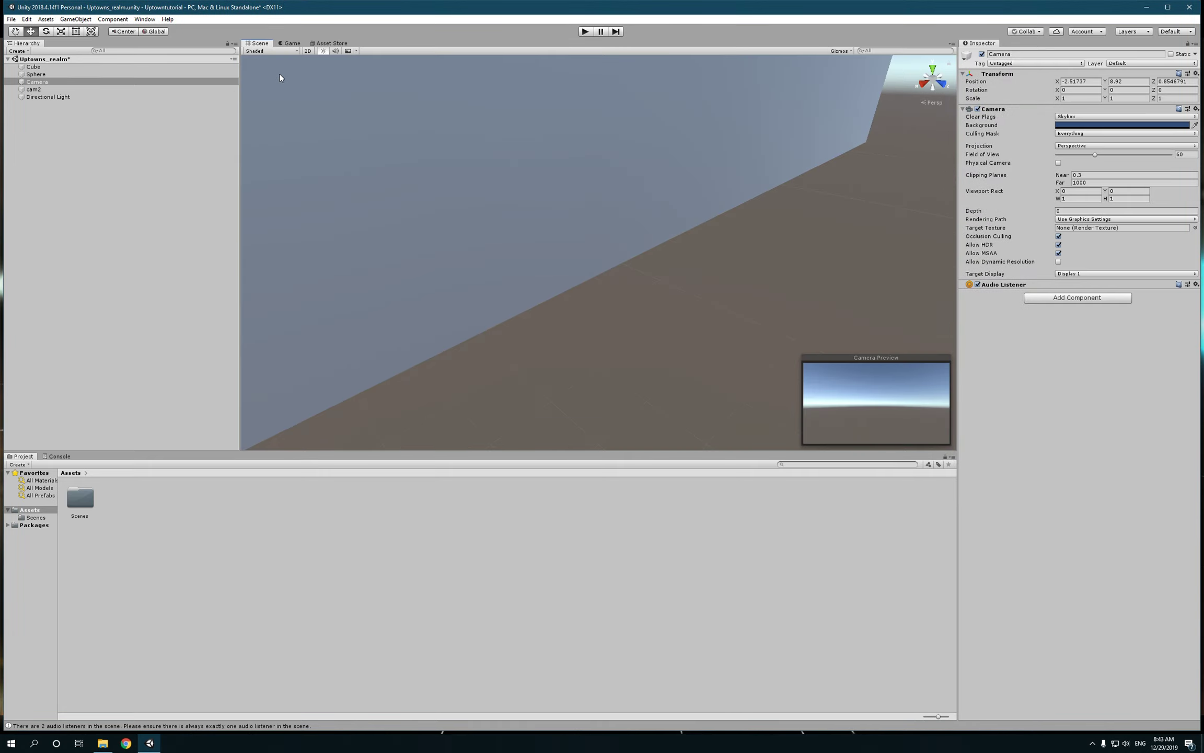
left_click(921, 82)
left_click(931, 79)
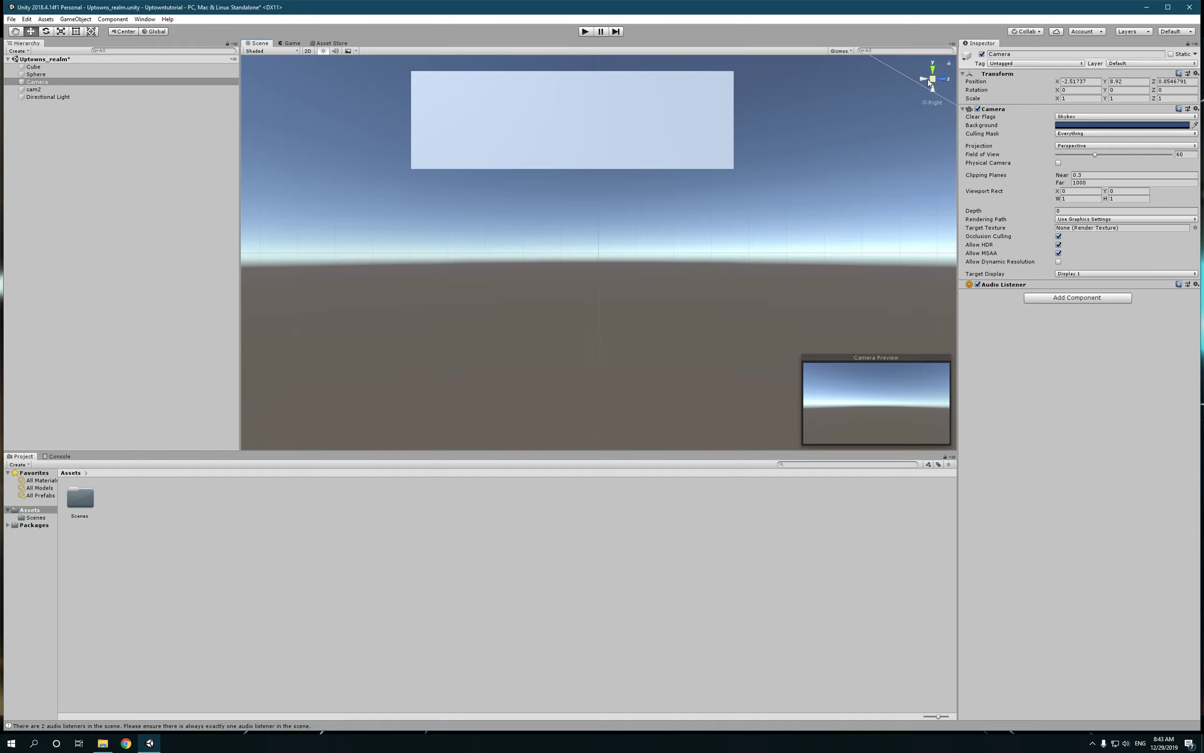
left_click(933, 102)
left_click(940, 143)
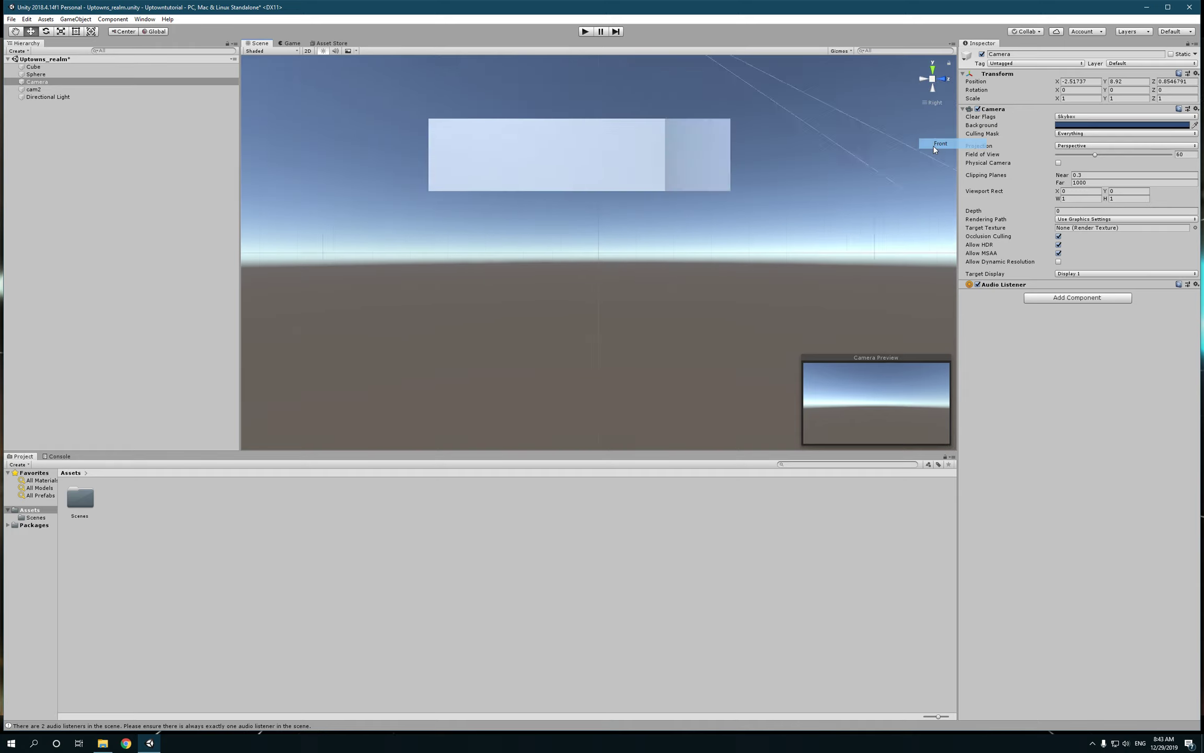
left_click(933, 102)
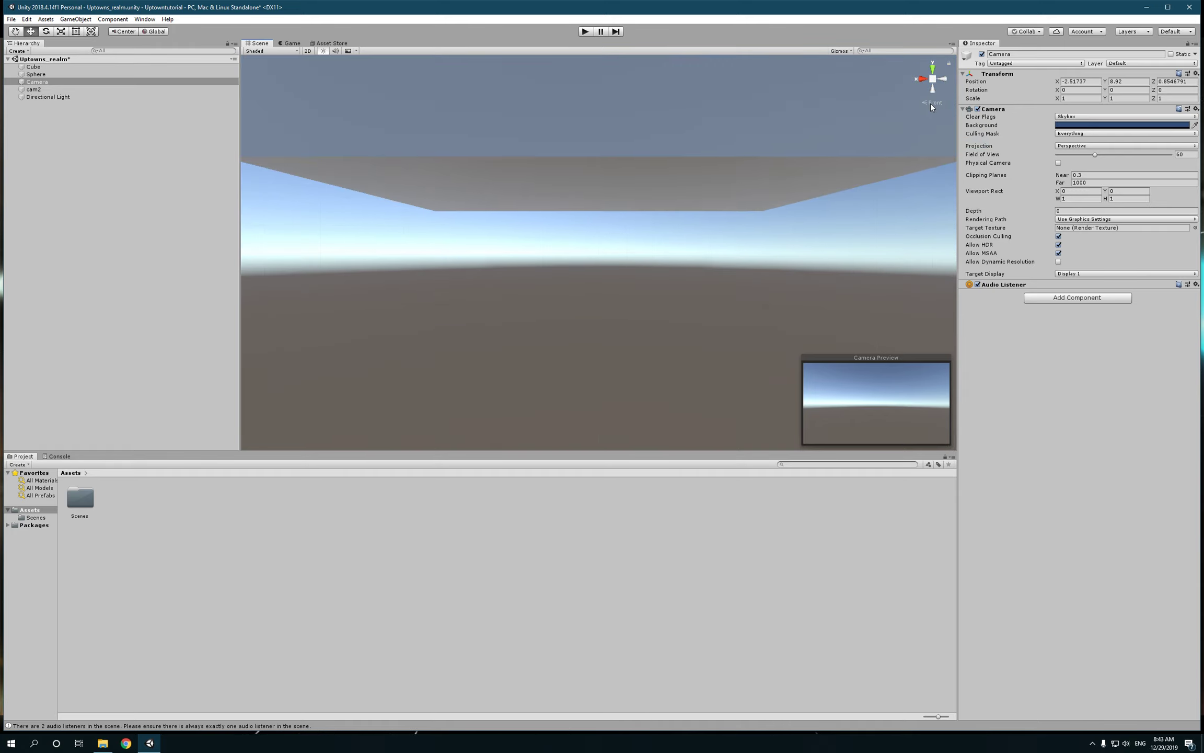
right_click(934, 102)
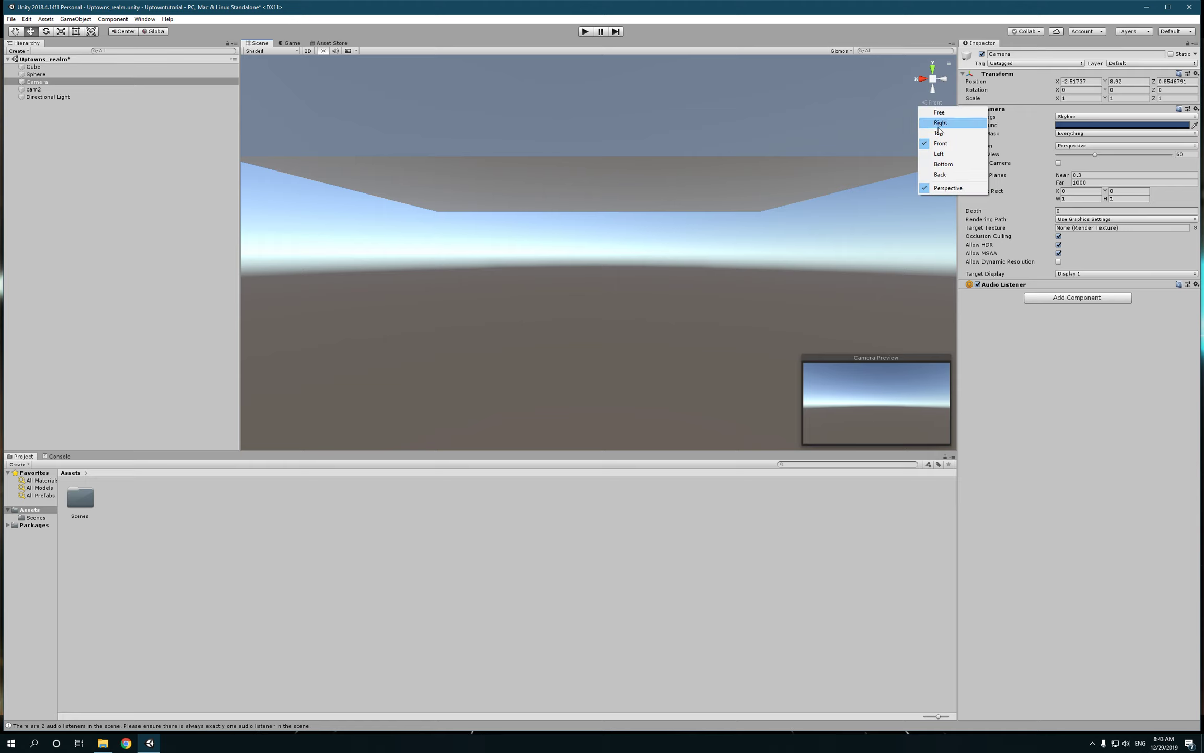
left_click(935, 176)
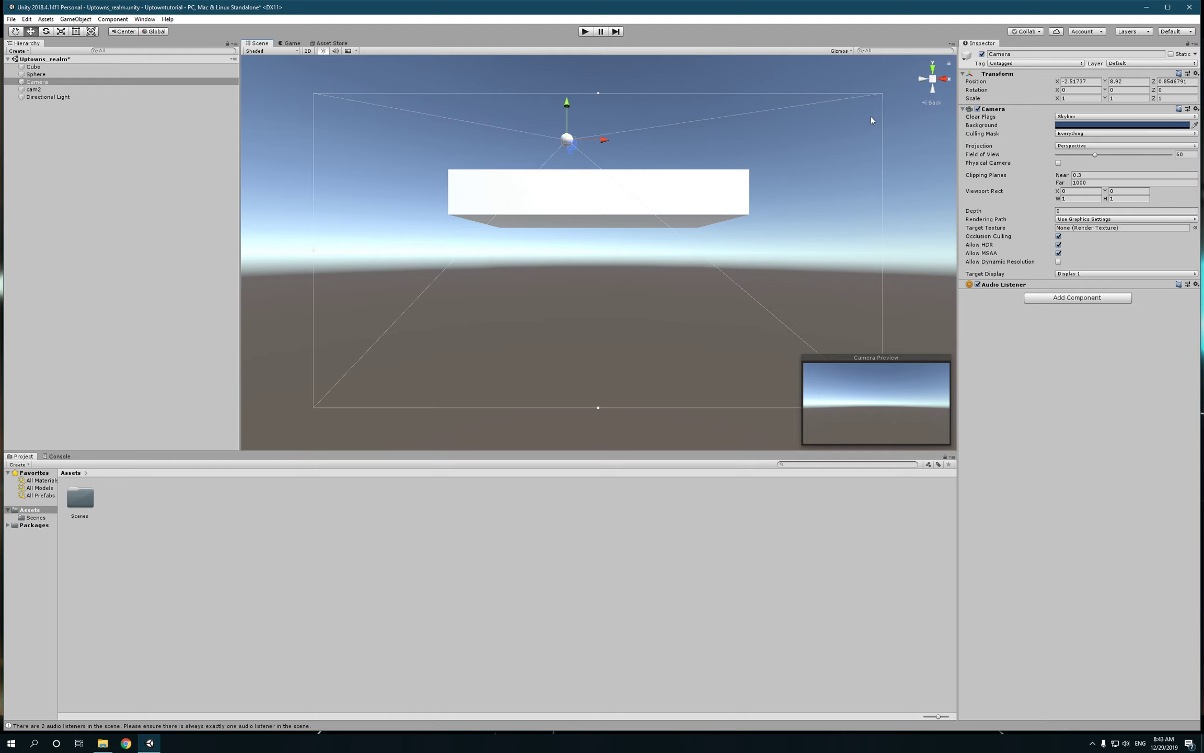
- Deselect the camera, try the Scene view's rotation lock, and return to the Free orientation to view the cube from above
left_click(749, 141)
left_click(950, 62)
scroll(935, 105, "up", 2)
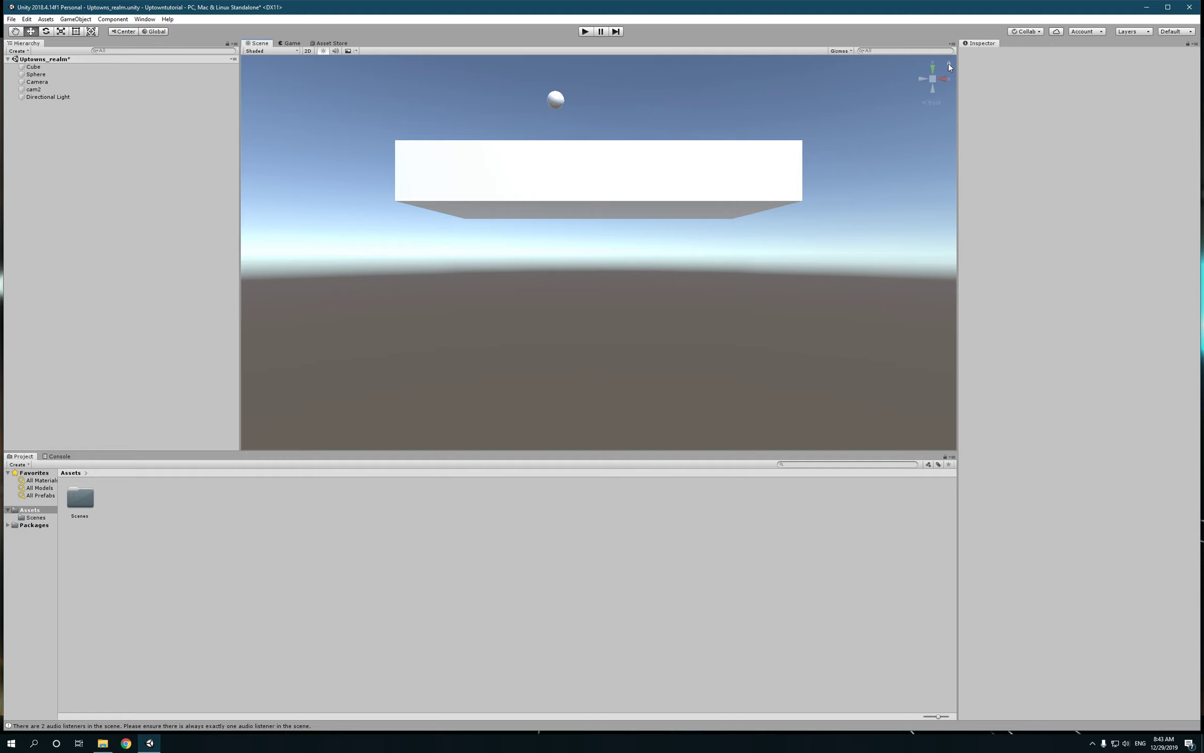
right_click(925, 104)
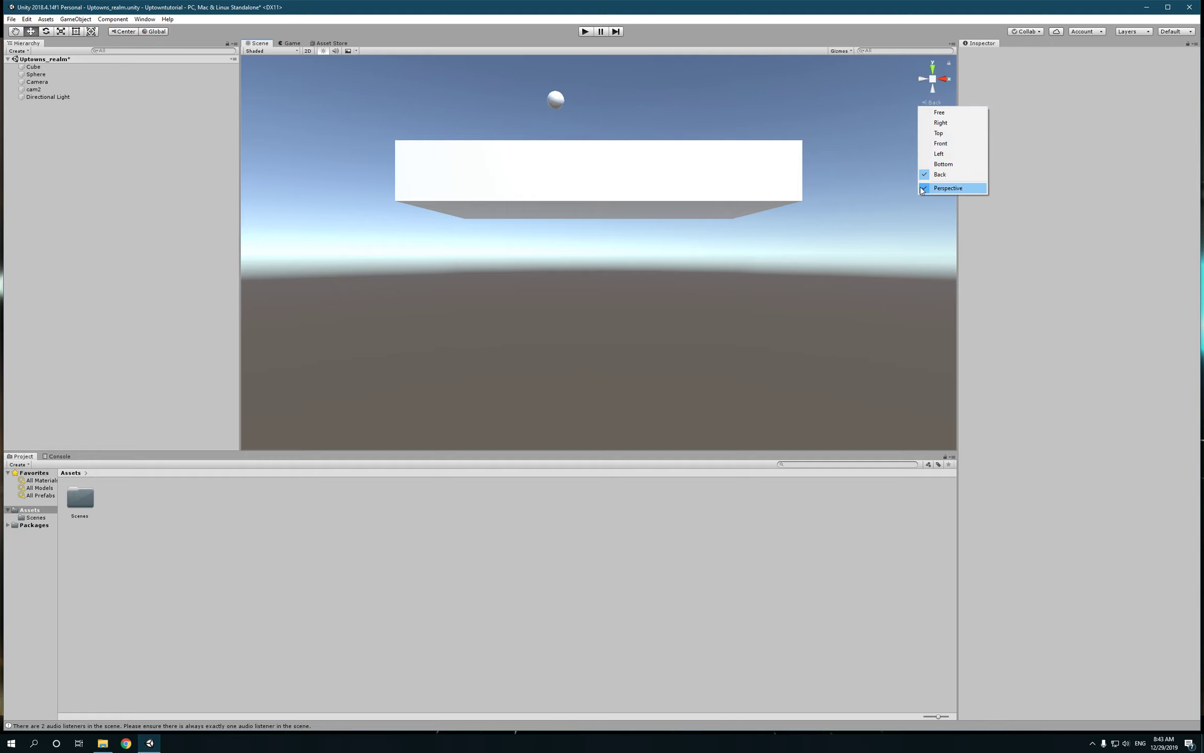
left_click(939, 112)
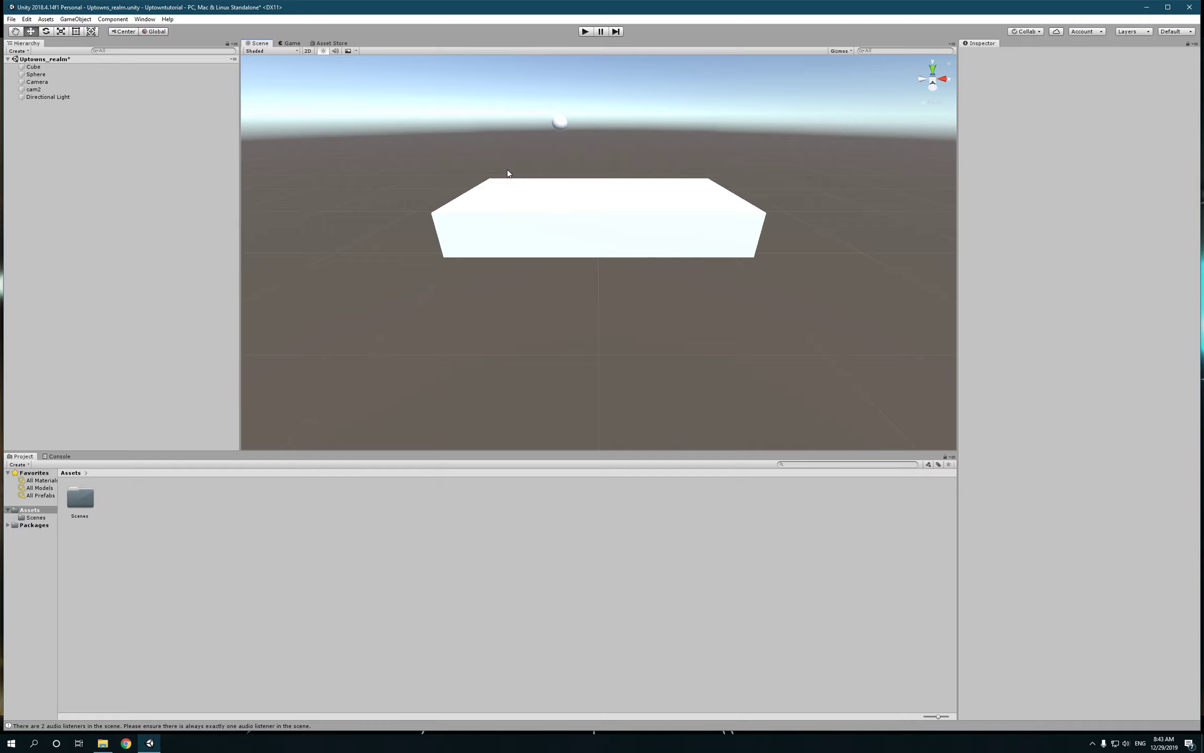
left_click_drag(617, 204, 632, 260, "alt")
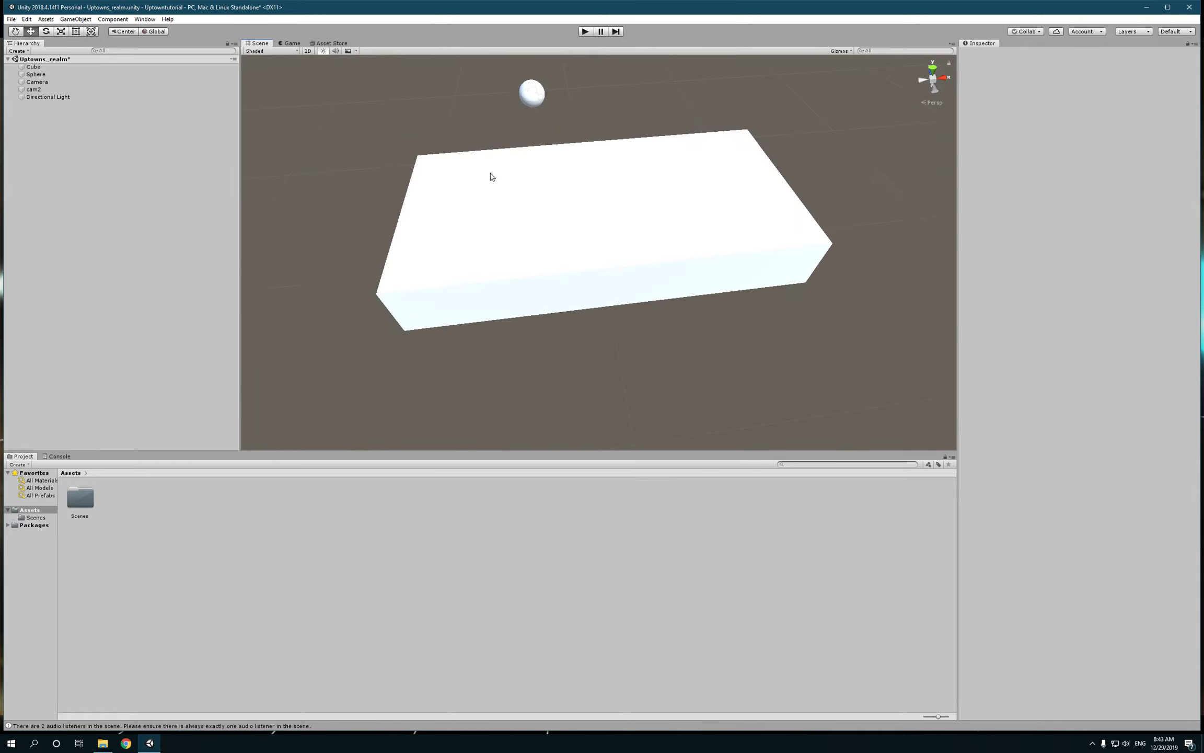
- Preview the Wireframe draw mode in the Scene view and set it to Shaded Wireframe
left_click(291, 50)
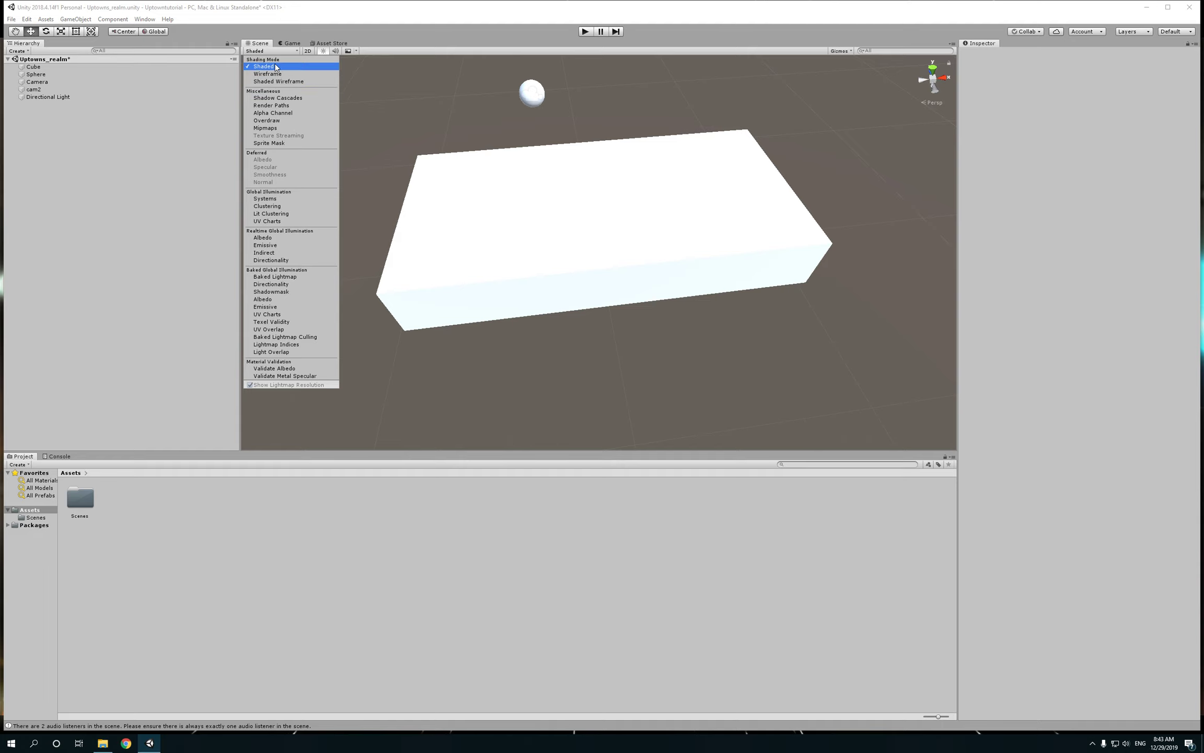
left_click(277, 74)
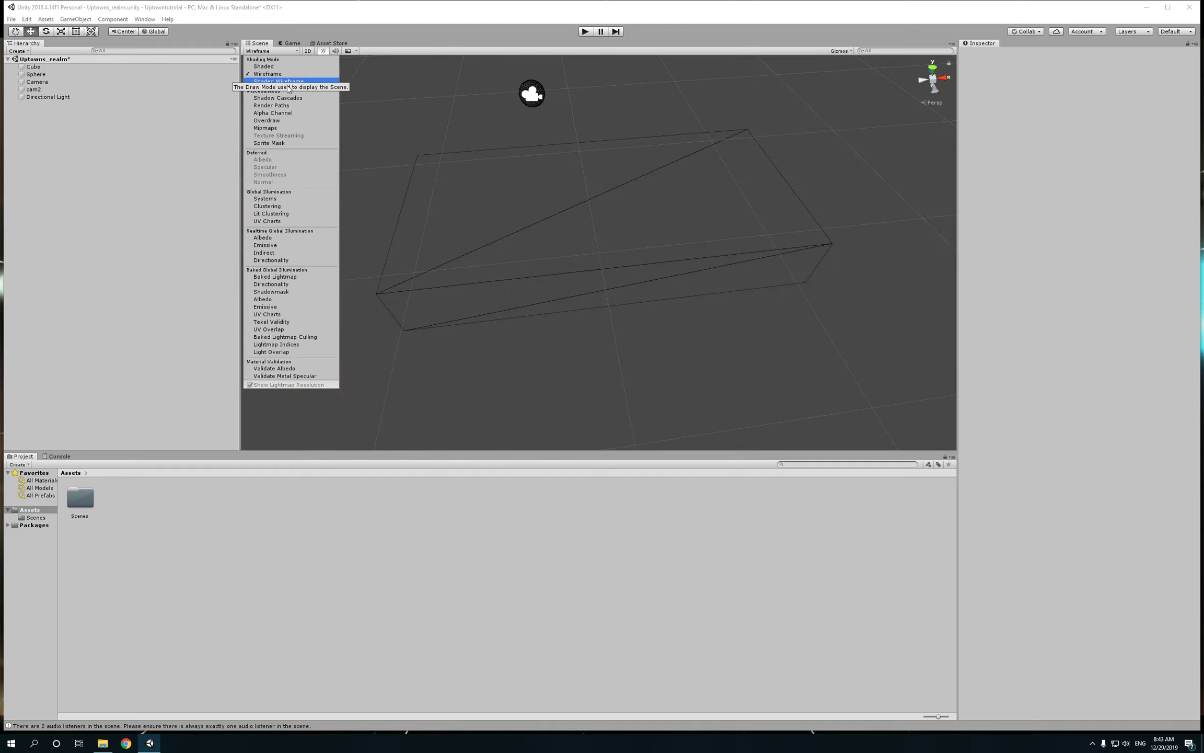
left_click(287, 81)
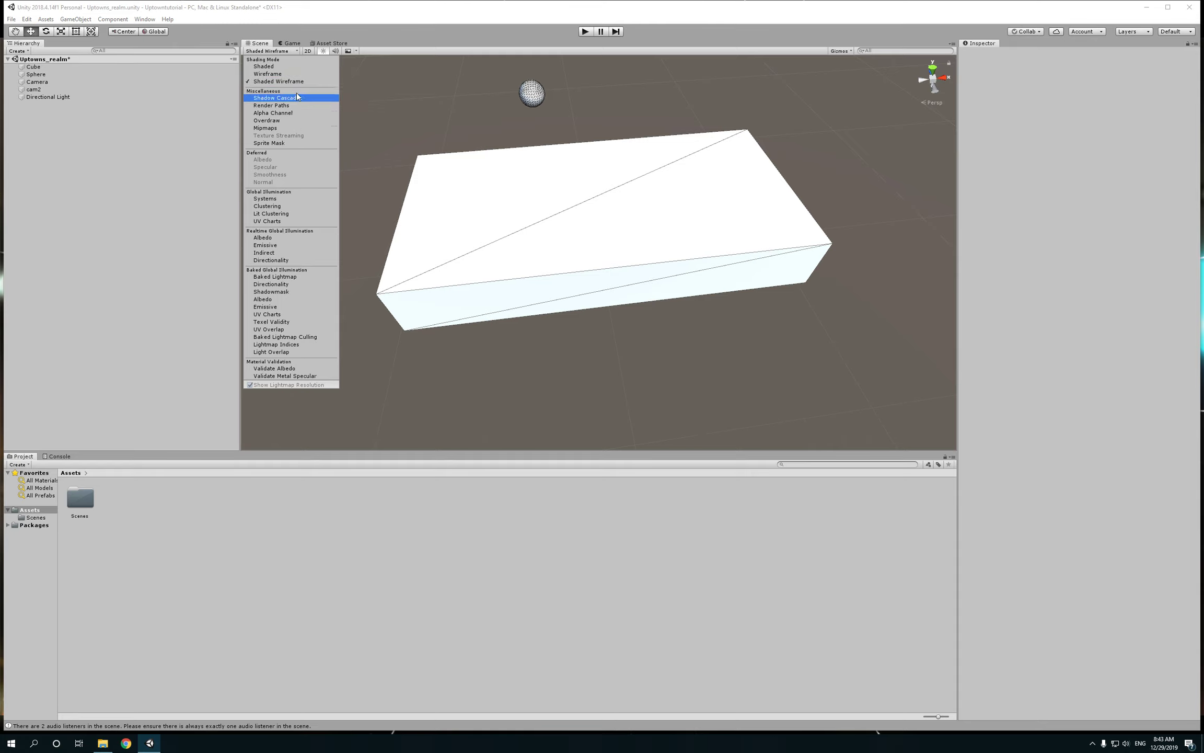
left_click(332, 23)
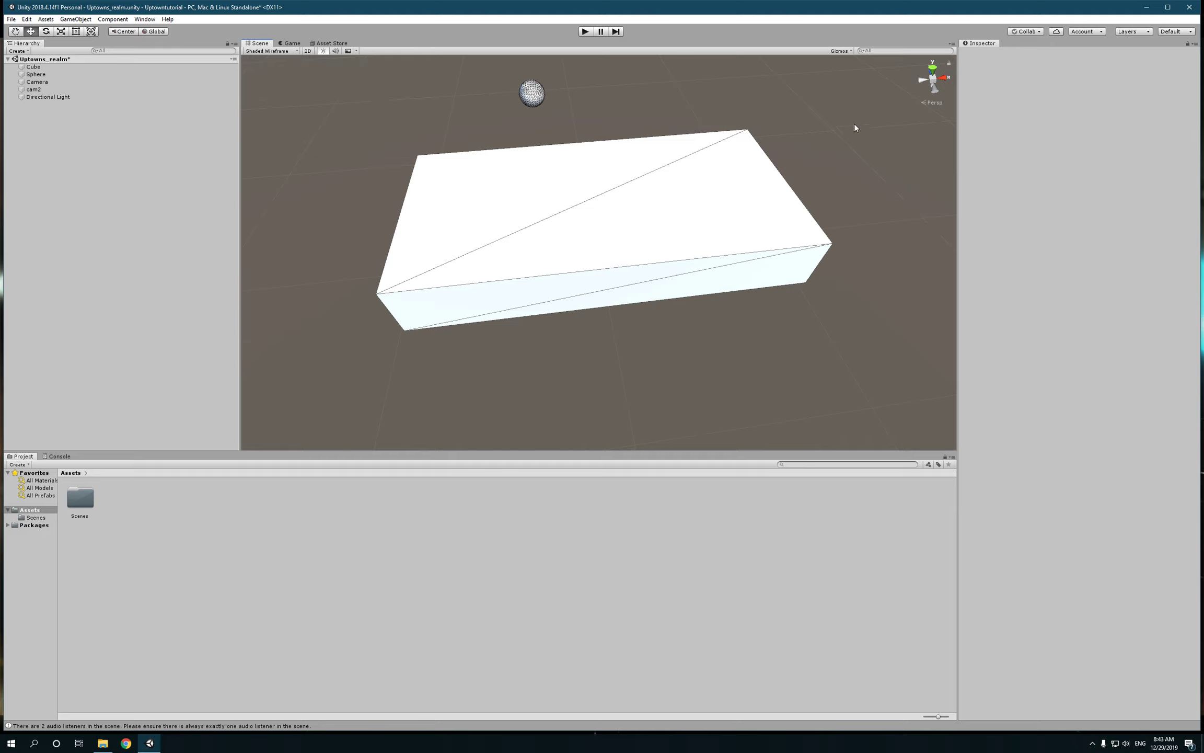
- Look at the scene in 2D mode and return the Scene view to 3D
left_click(308, 50)
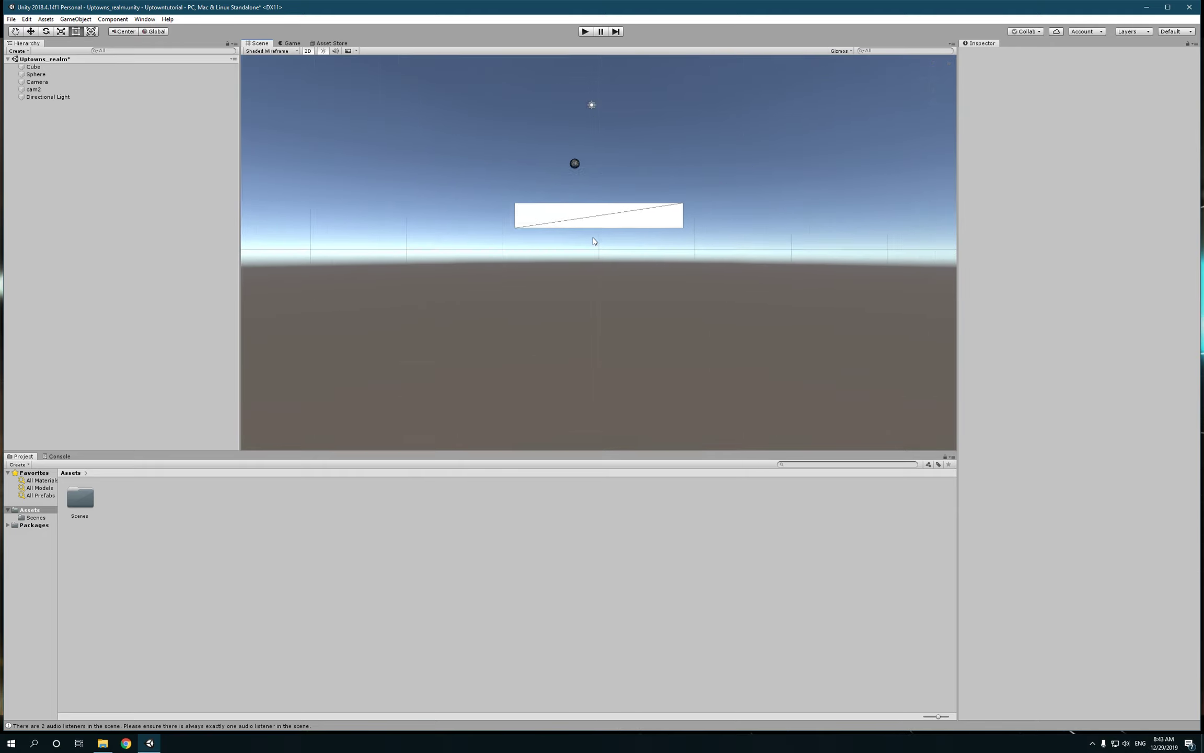
scroll(572, 202, "up", 2)
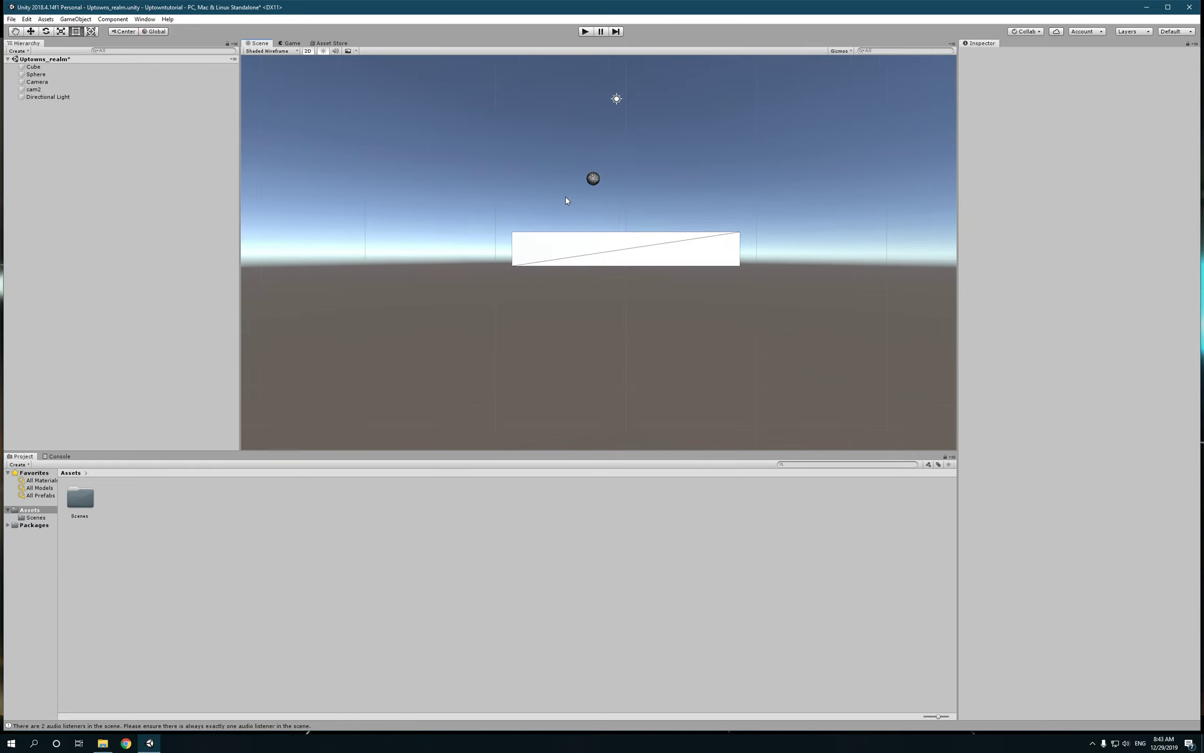
left_click(309, 50)
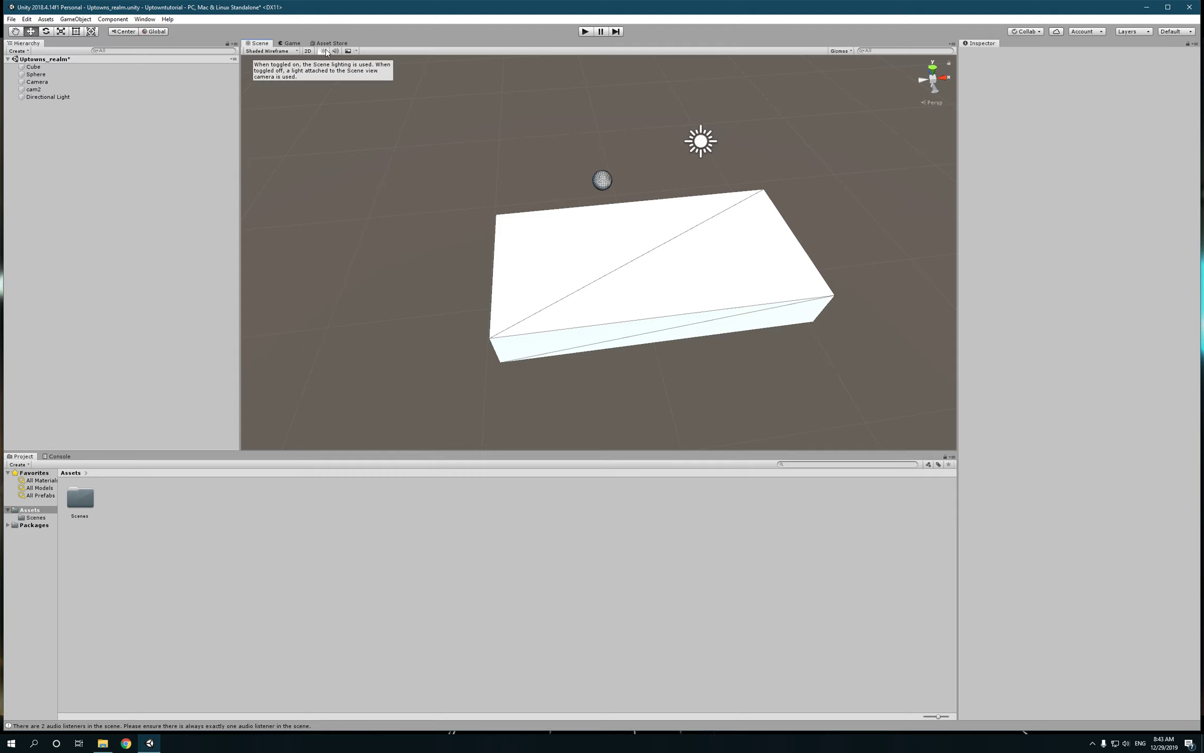
- Toggle the Scene view lighting several times to compare it, leaving the scene lighting off
left_click(324, 50)
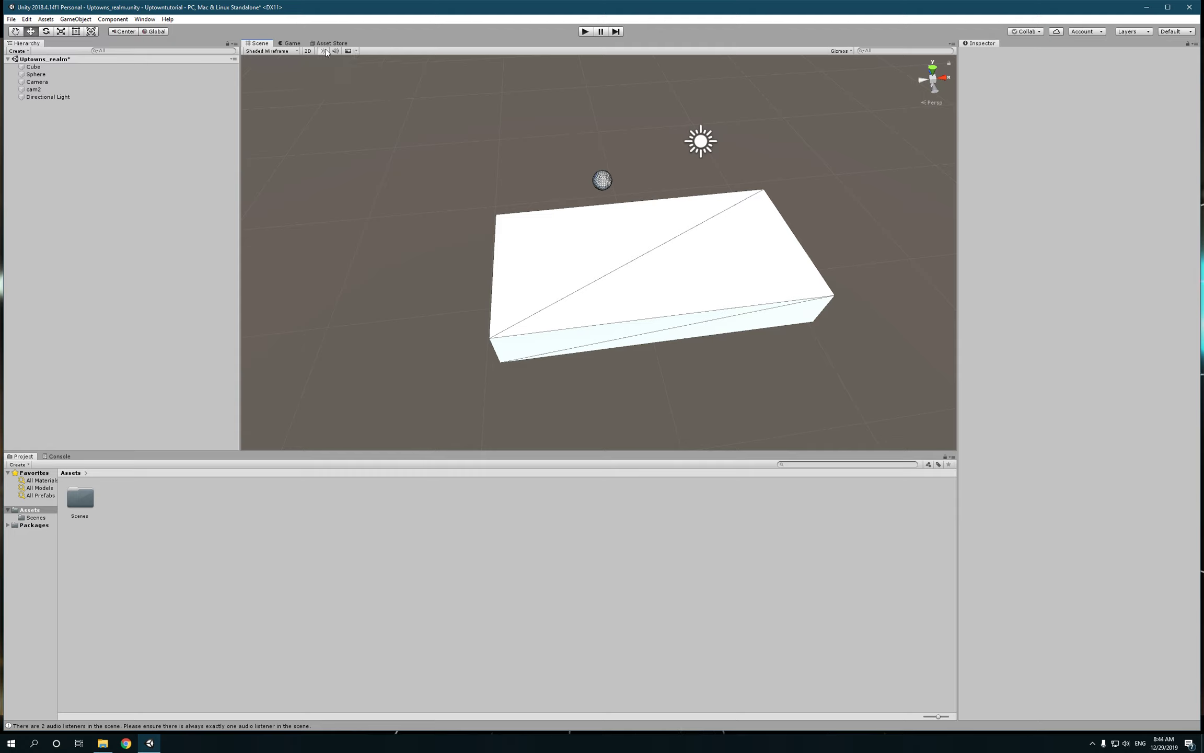
left_click(325, 51)
left_click(325, 51)
left_click(325, 51)
left_click(324, 51)
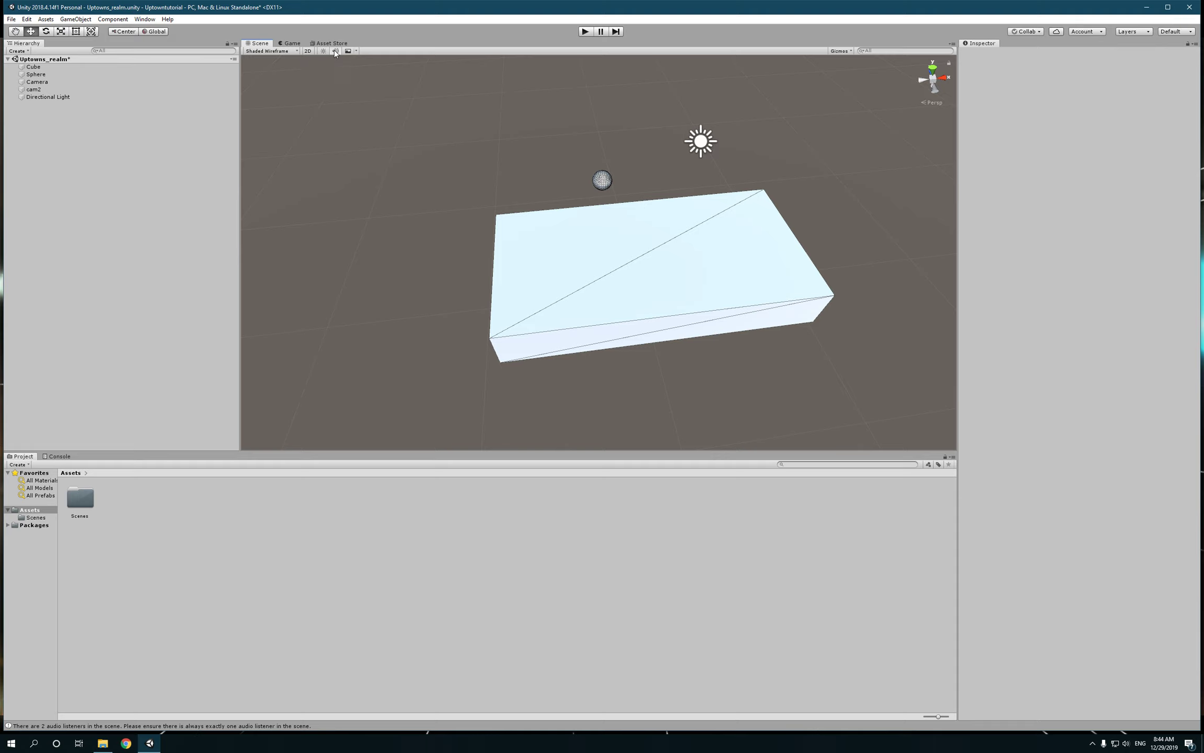
- Try turning the Scene view's skybox and fog effects off and back on
left_click(355, 51)
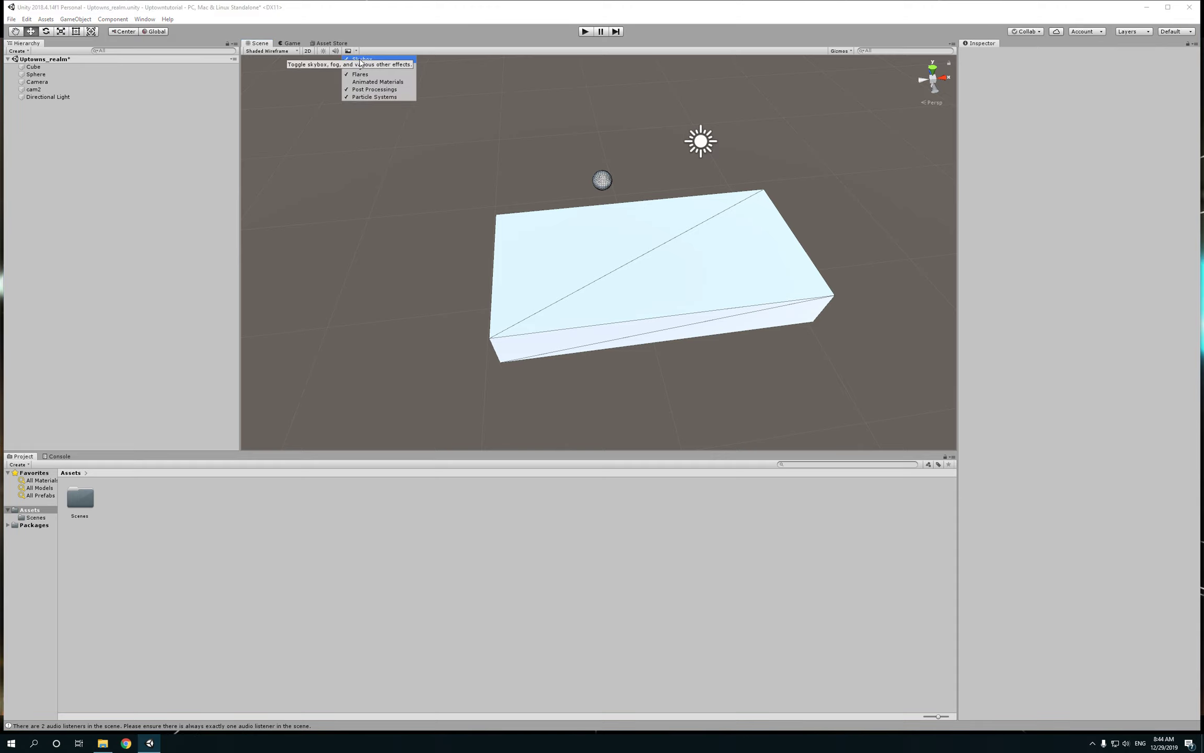
left_click(361, 60)
left_click(357, 67)
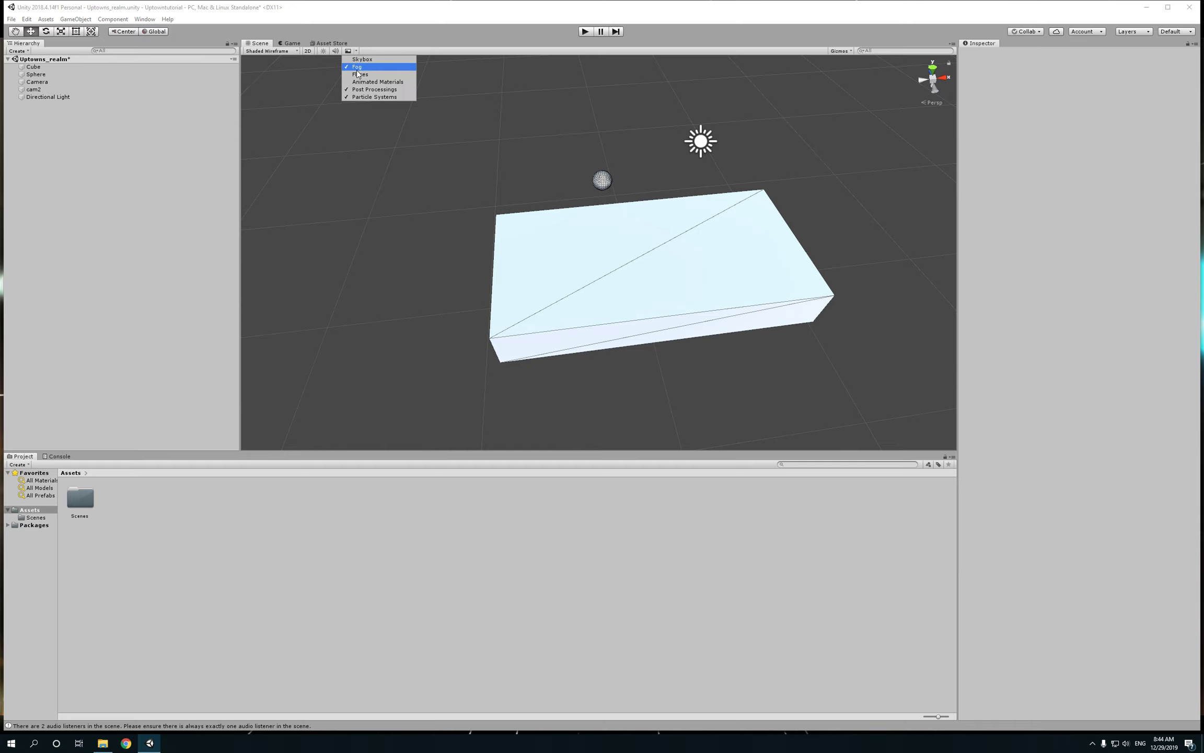
left_click(358, 67)
left_click(363, 59)
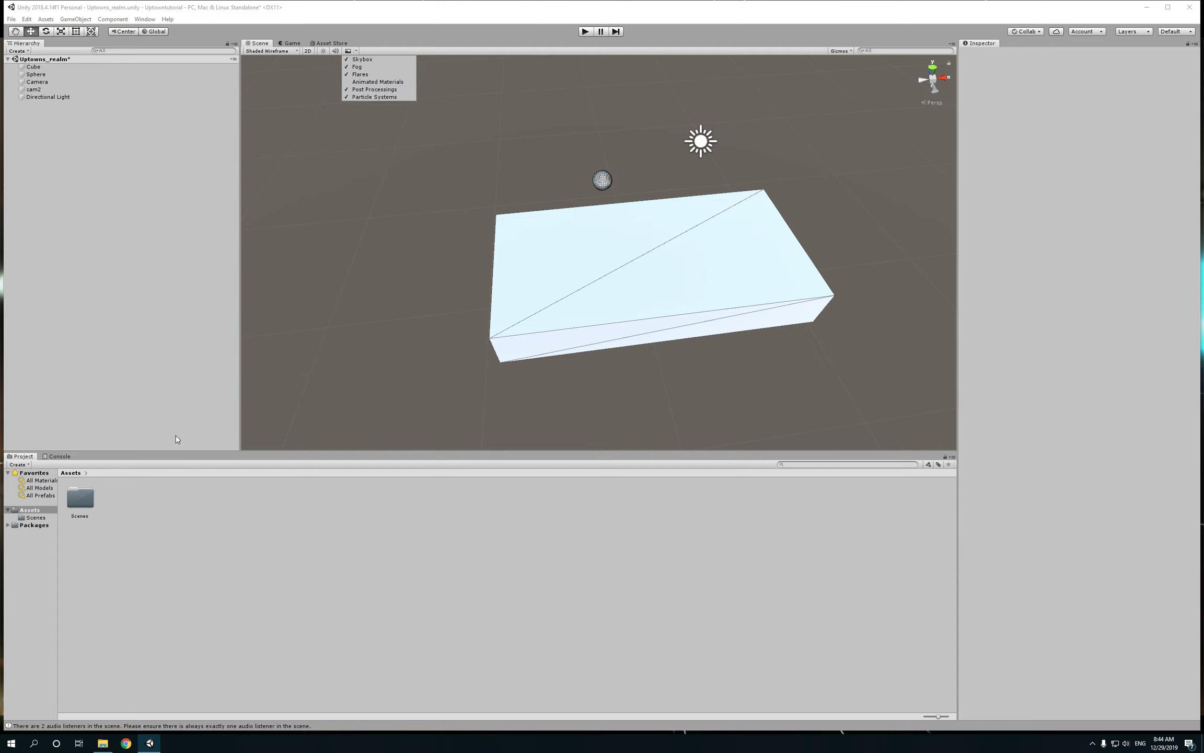
left_click(150, 554)
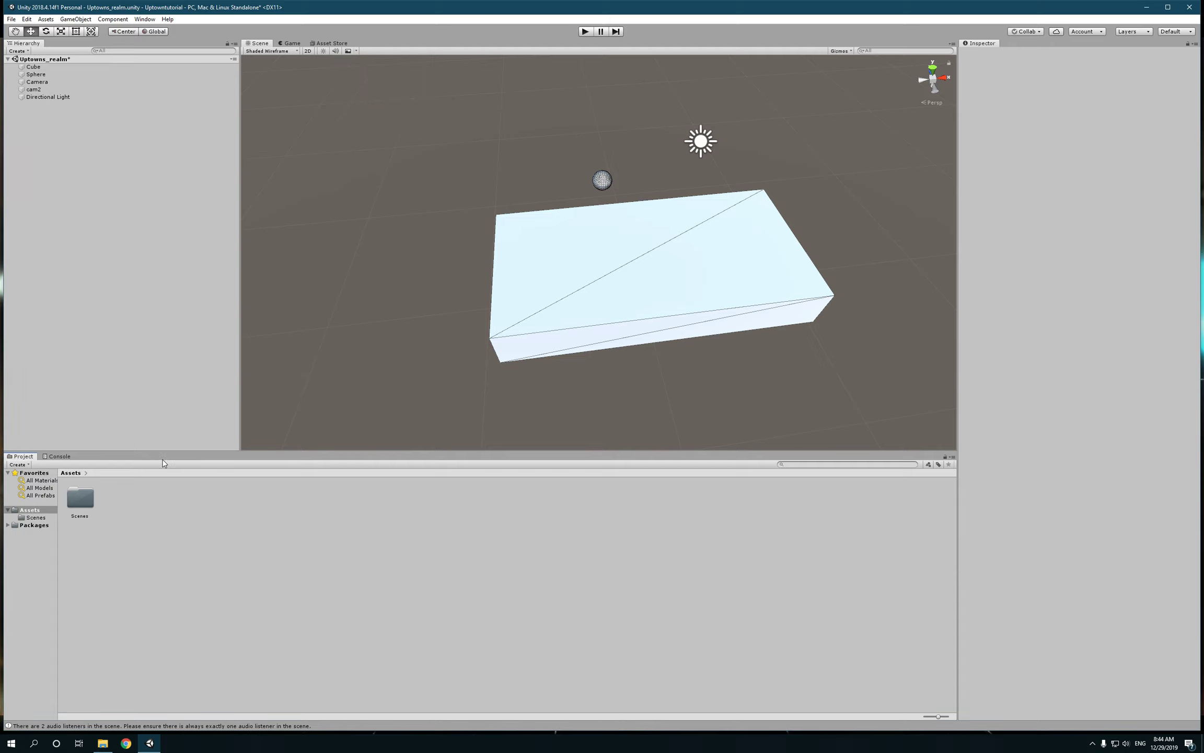
- Create a folder named mymaterials in the project's Assets
right_click(110, 511)
right_click(158, 490)
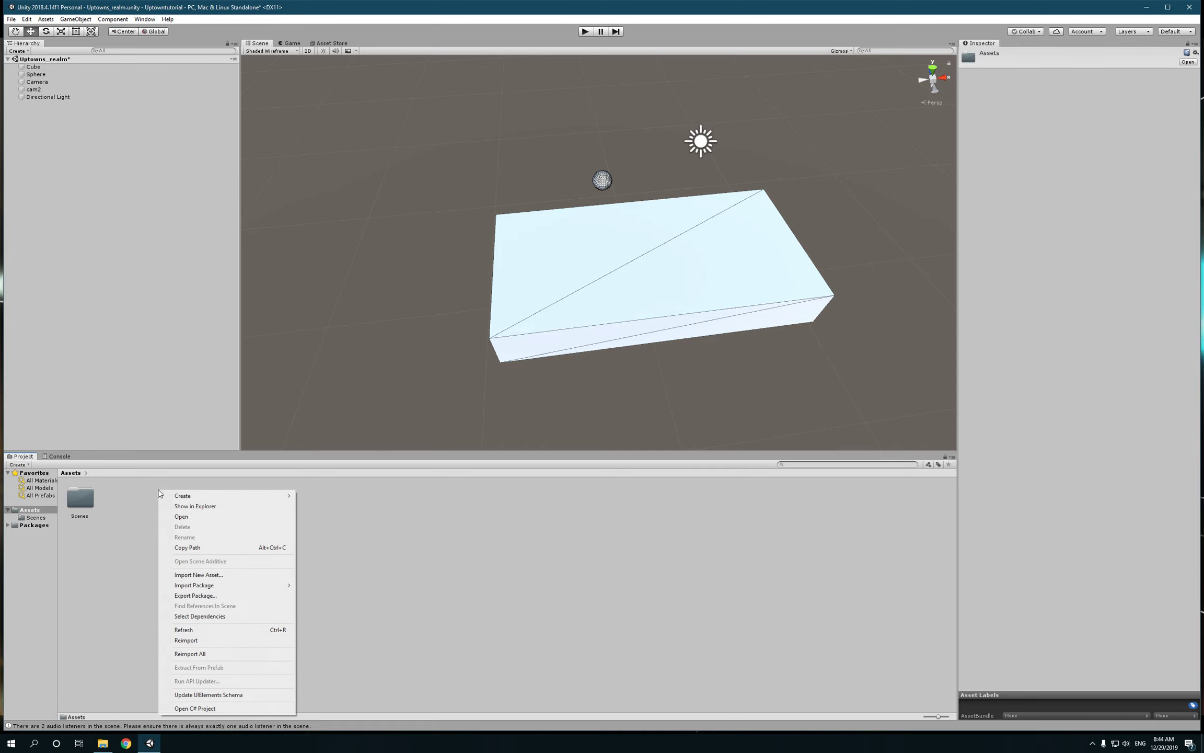
mouse_move(205, 499)
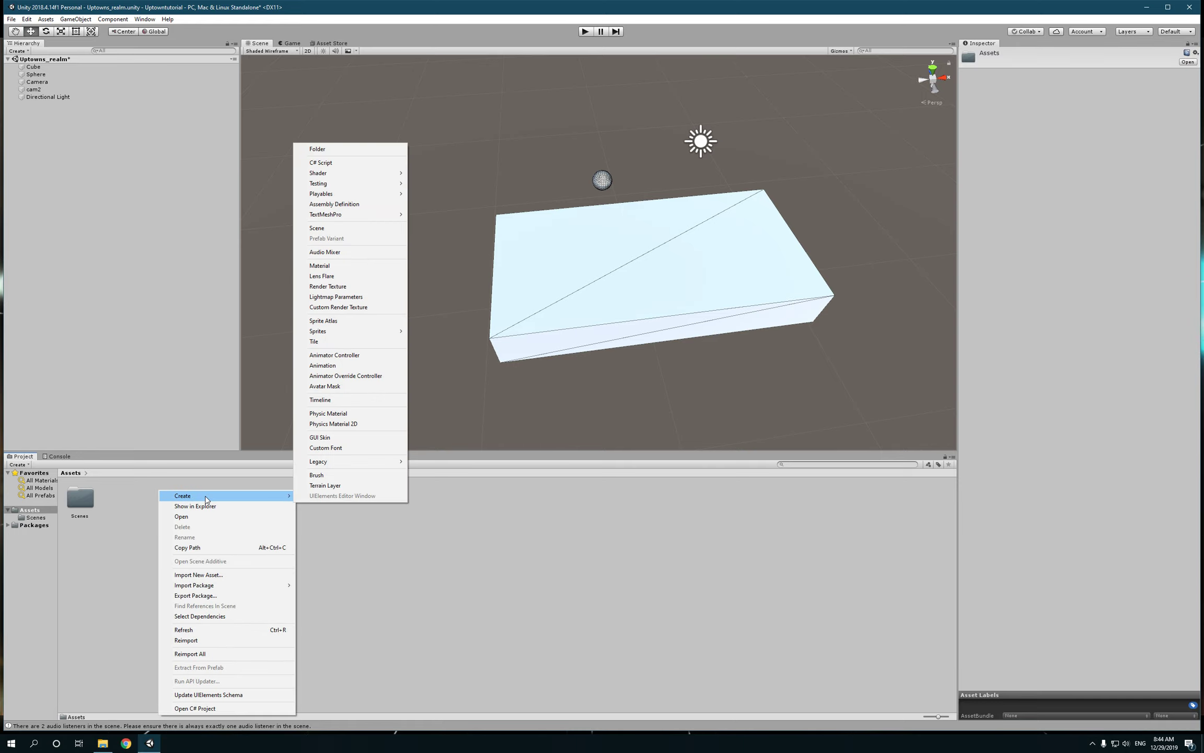
left_click(384, 148)
type("mymaterials")
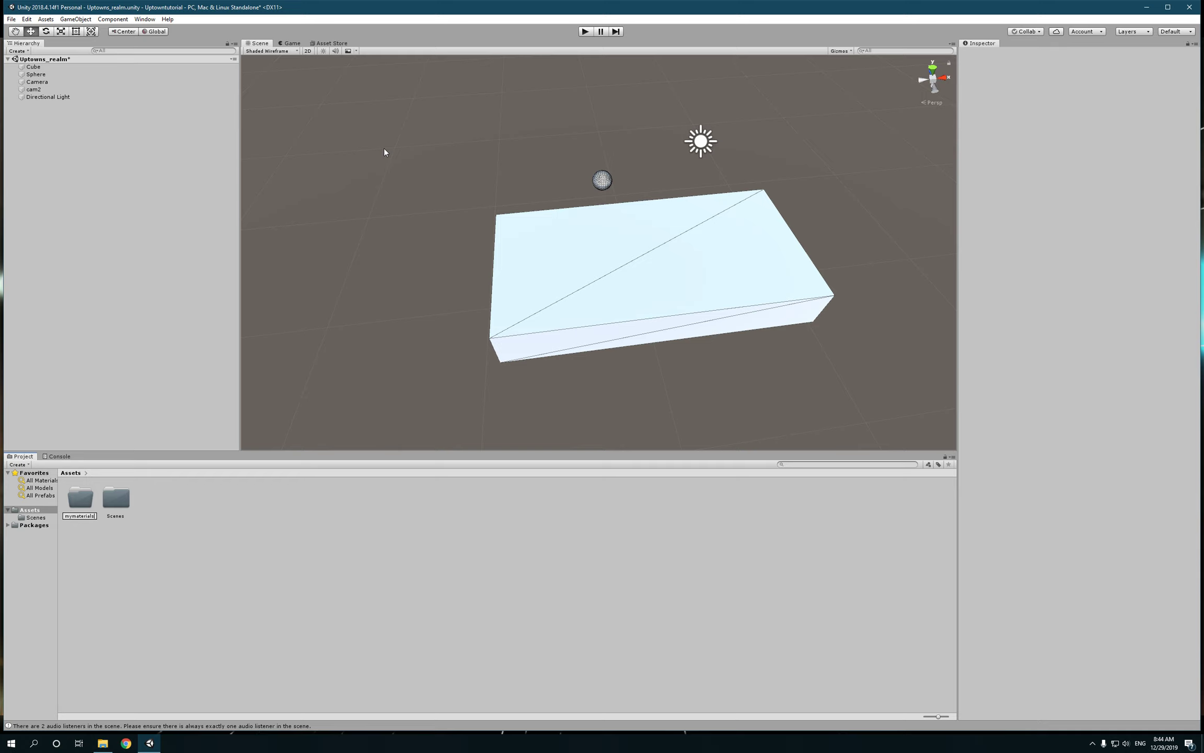
key("Return")
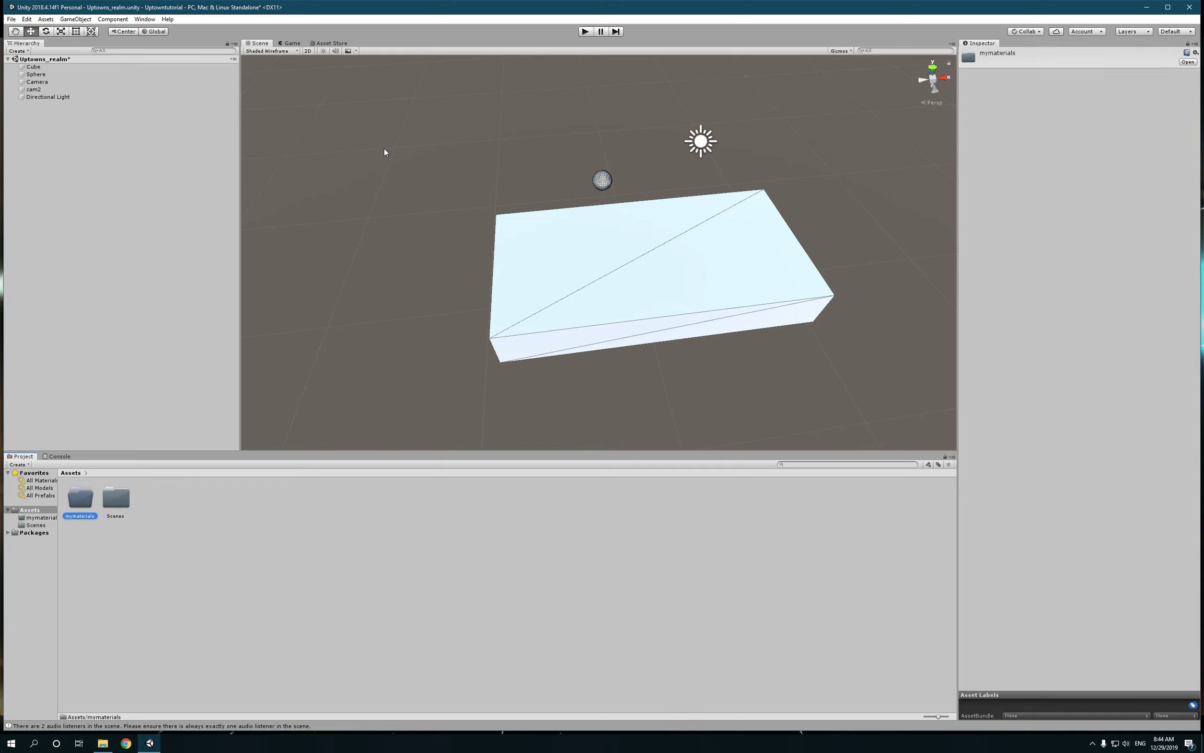
- Create a new material named mycolor inside the mymaterials folder
double_click(88, 499)
right_click(172, 523)
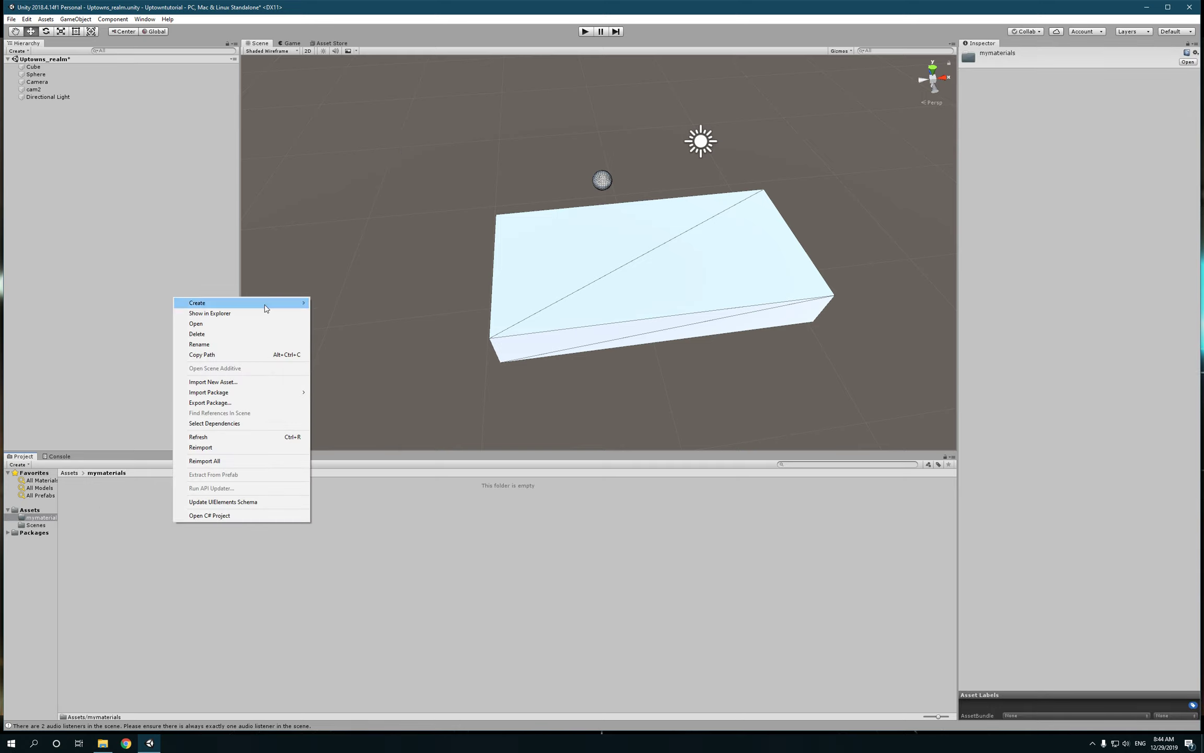
mouse_move(265, 306)
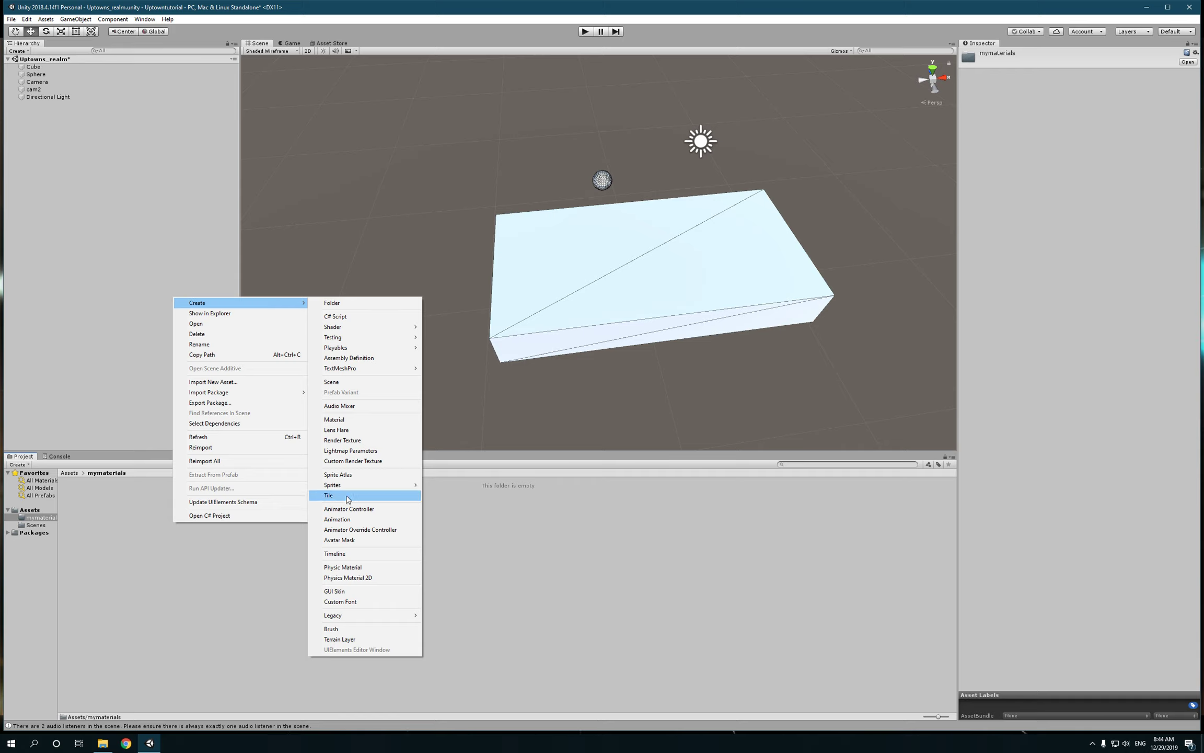
left_click(349, 423)
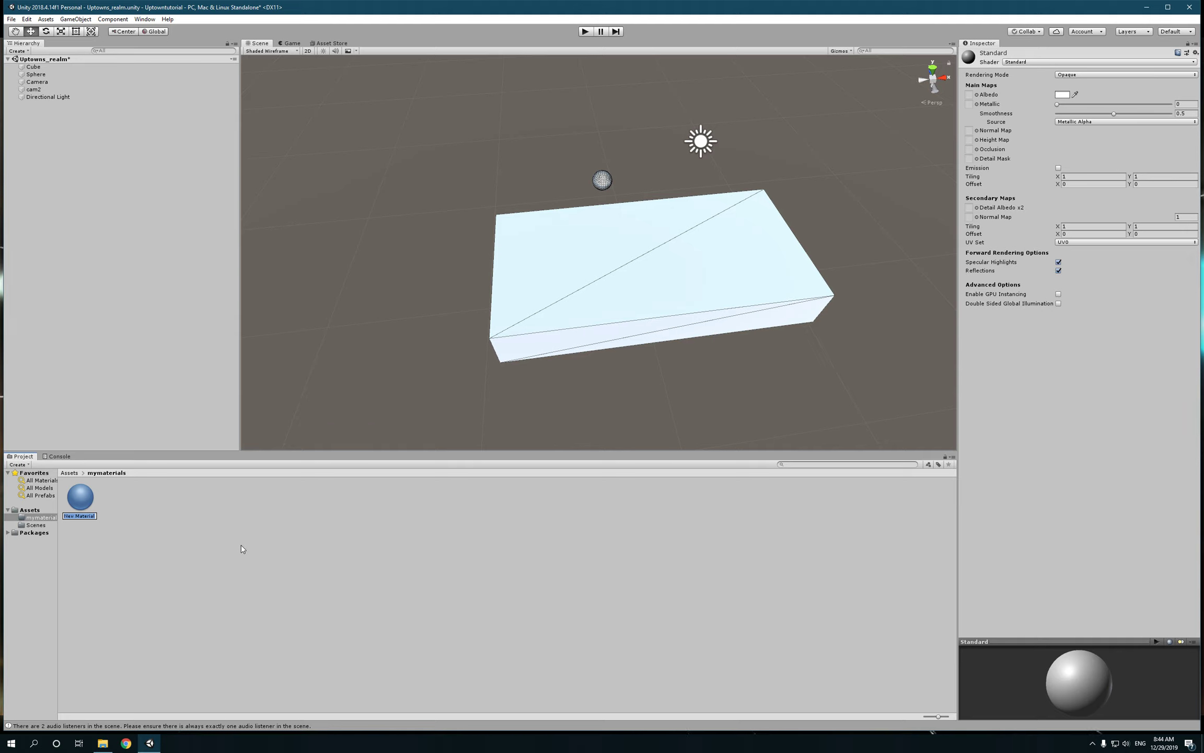
type("mycolor")
key("Return")
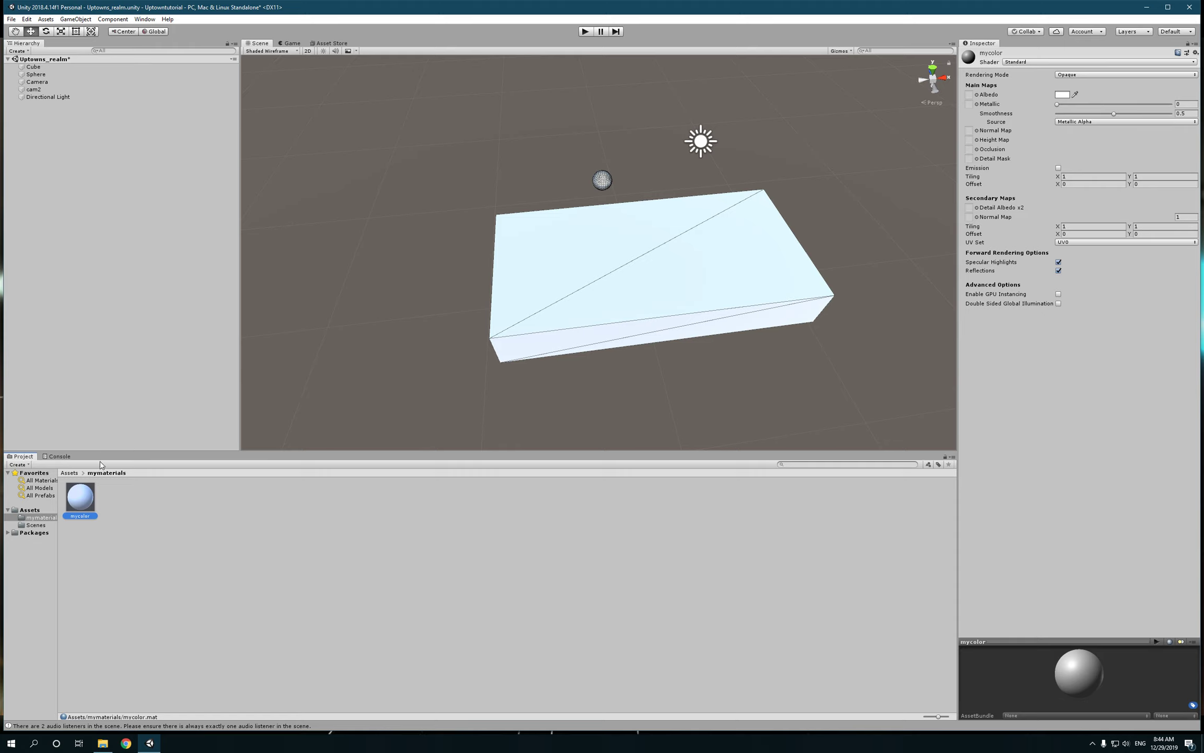
- Set the mycolor material's albedo to red (F31212) and apply the material to the cube in the scene
left_click(1063, 96)
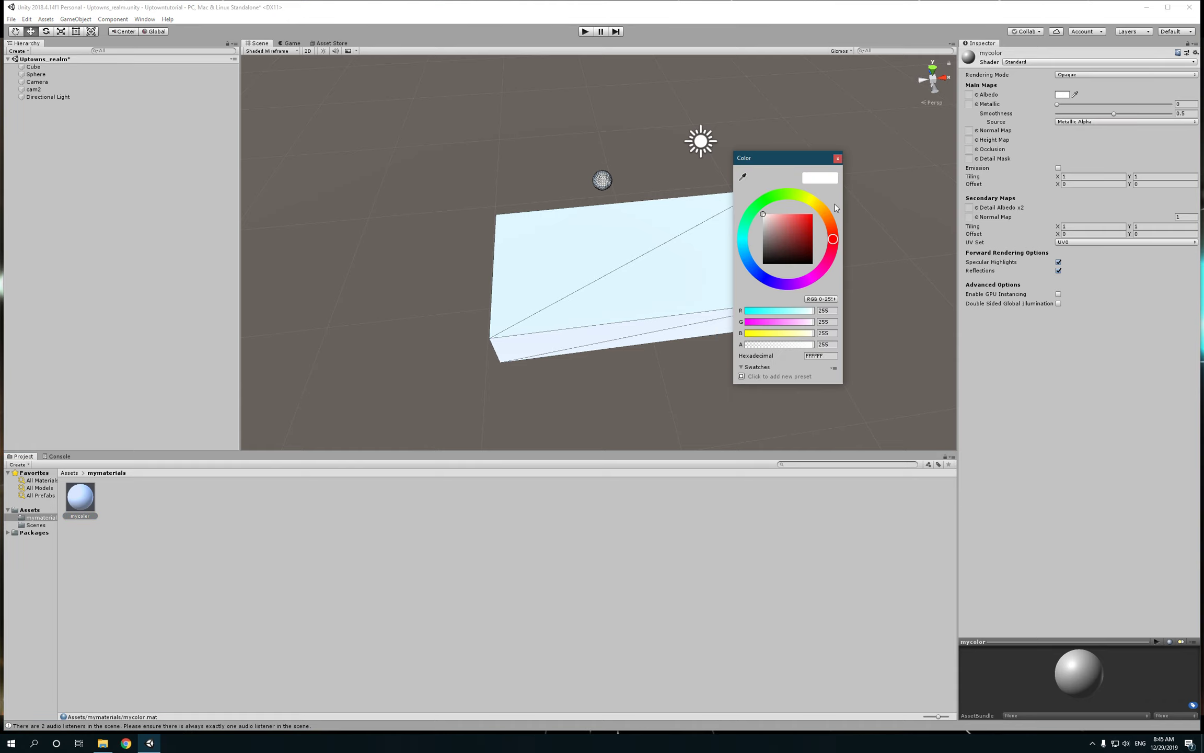
left_click(809, 217)
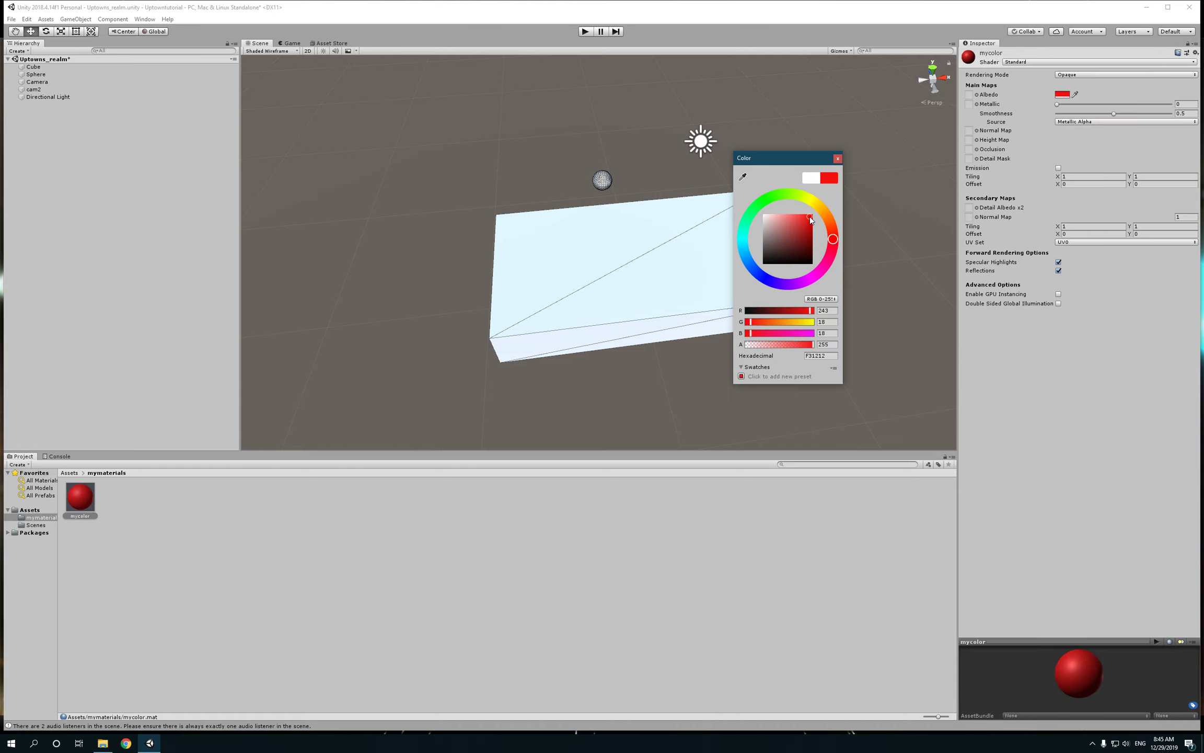
left_click(838, 159)
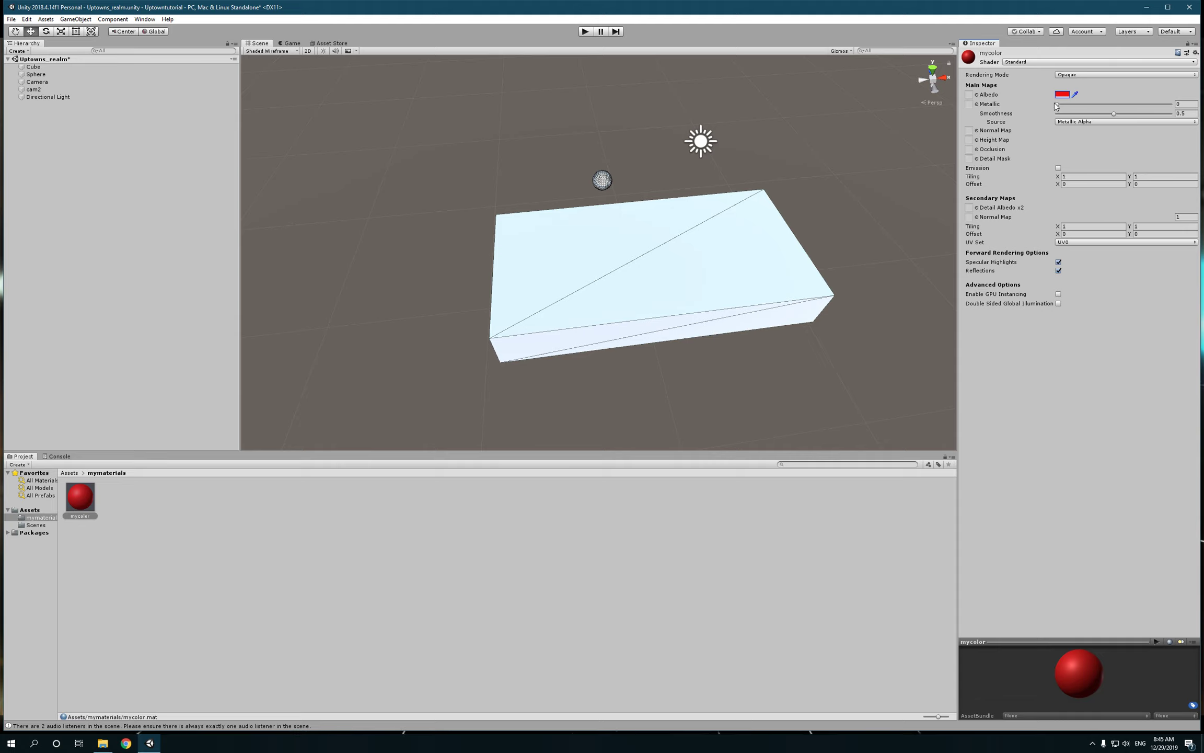
left_click(85, 502)
left_click_drag(84, 503, 607, 303)
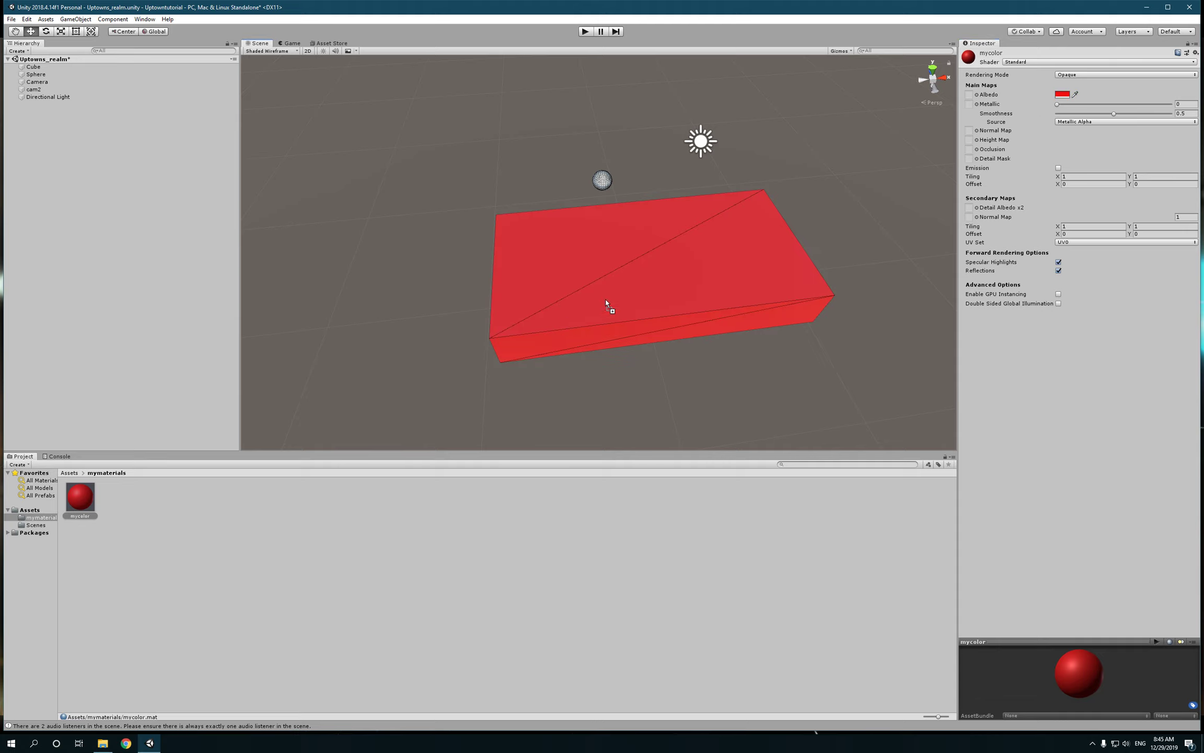
- Change the mycolor material's albedo to a muted greyish pink (AB8D8D)
left_click(84, 498)
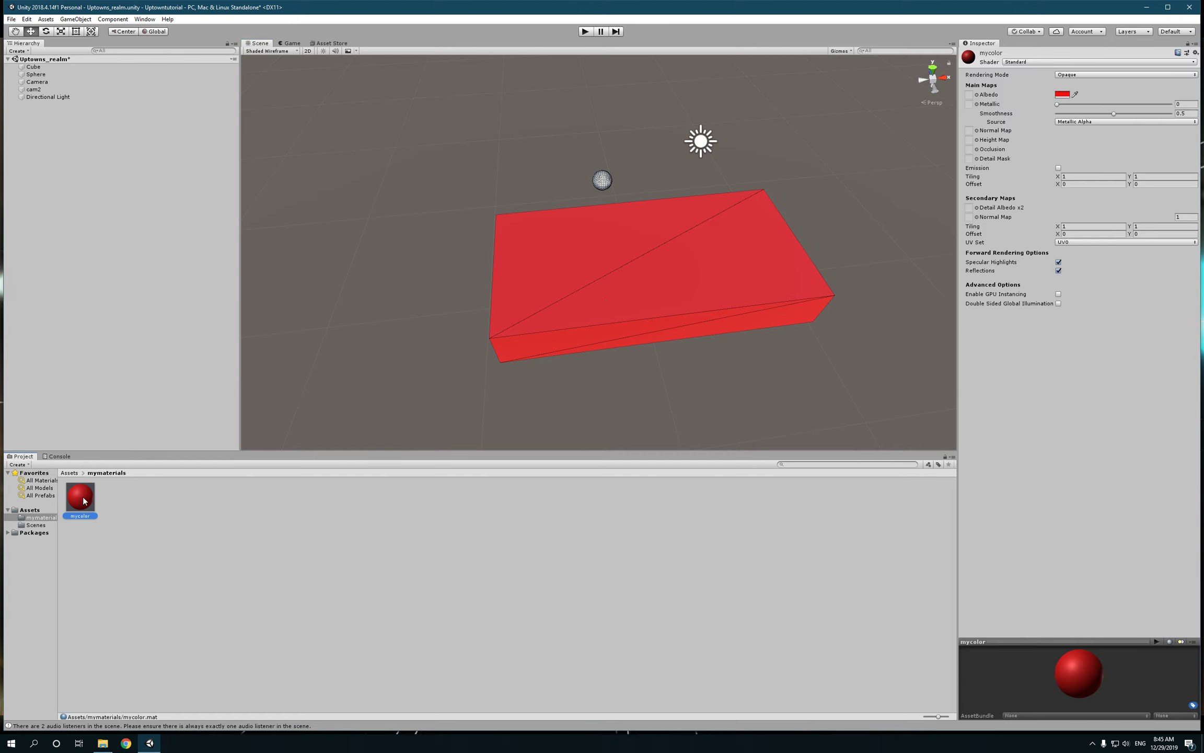
left_click(1062, 95)
left_click_drag(790, 259, 772, 231)
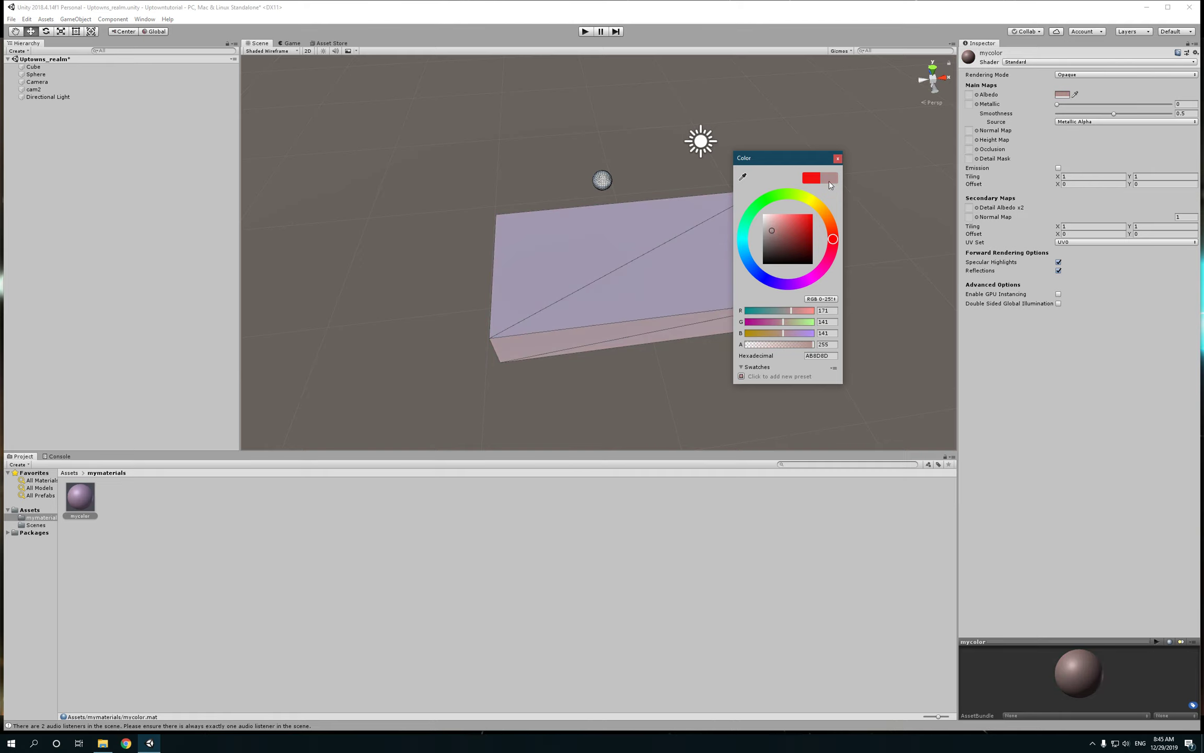
left_click(838, 158)
left_click(350, 210)
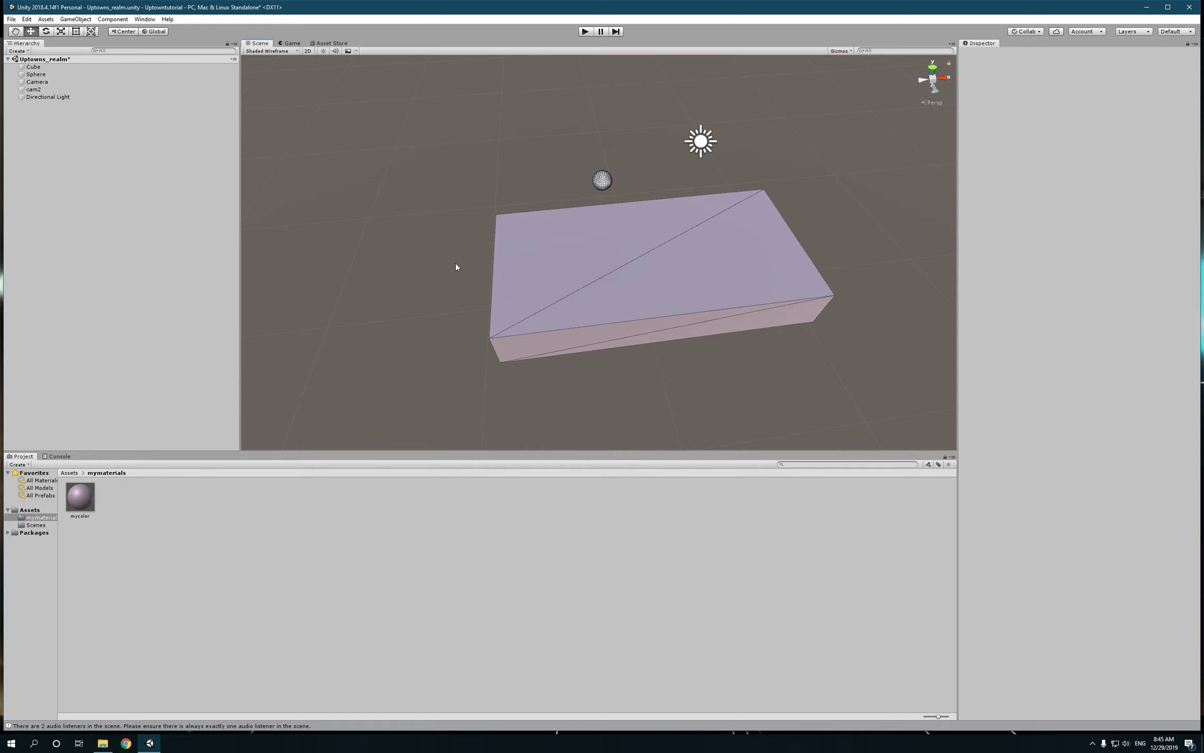
left_click(80, 497)
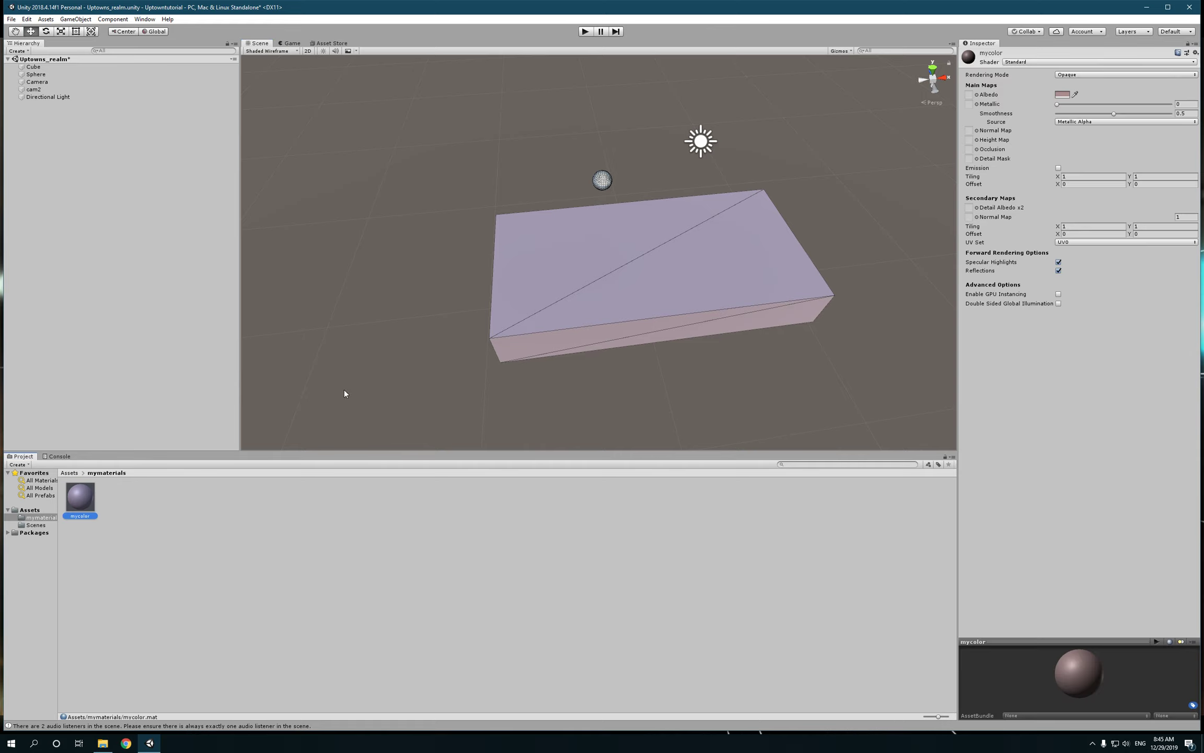
- Stretch the cube along its Z axis to a scale of about 22.06
left_click(567, 312)
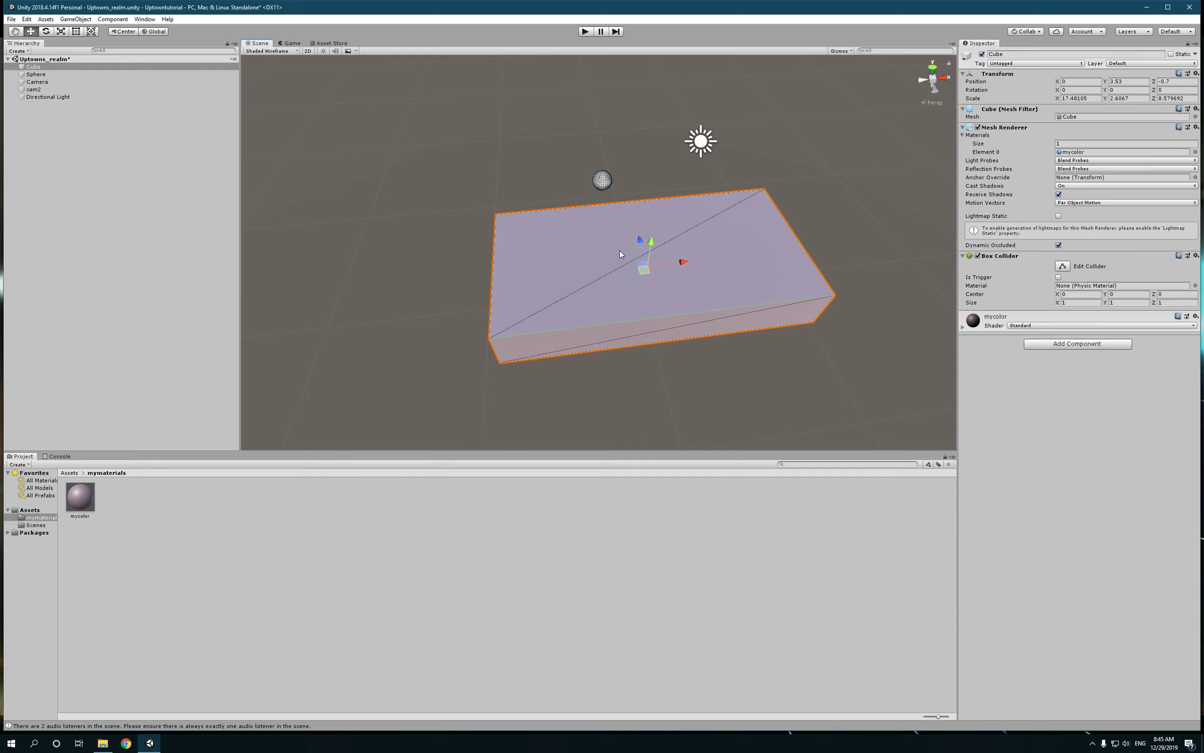
left_click(60, 31)
left_click_drag(651, 243, 638, 194)
left_click(403, 226)
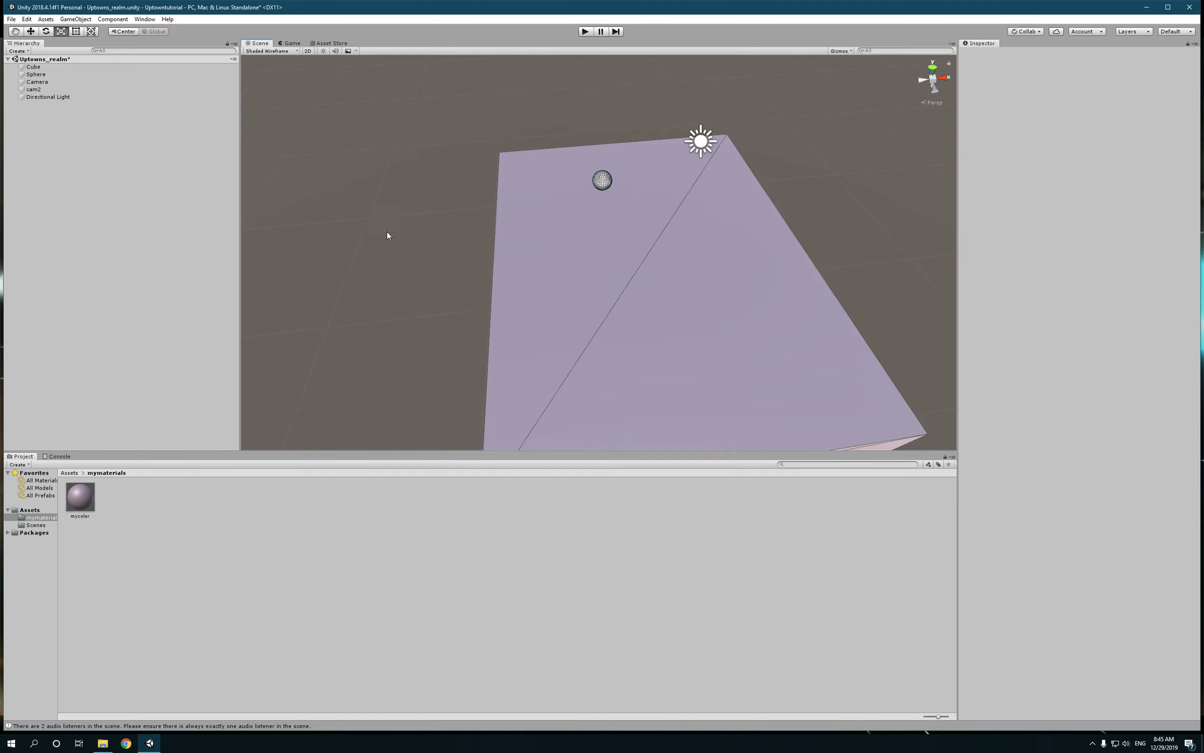
scroll(399, 227, "down", 6)
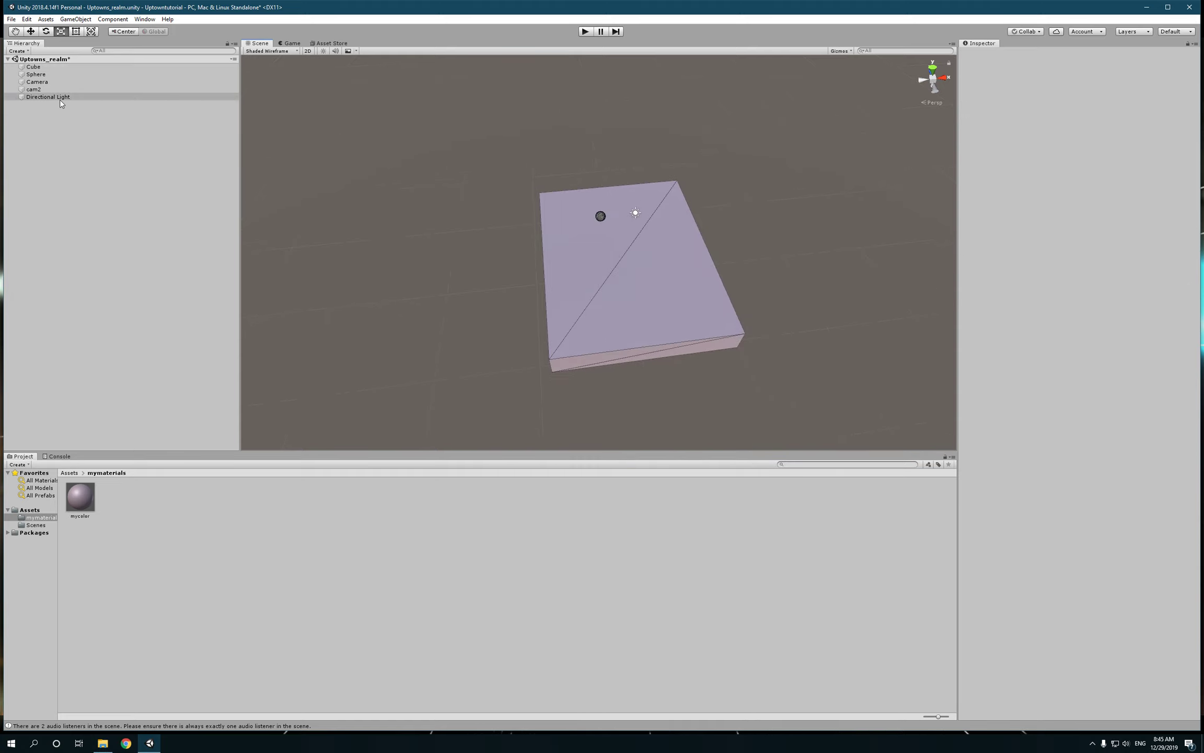
- Create a folder named myprefabs in the project's Assets
left_click(609, 282)
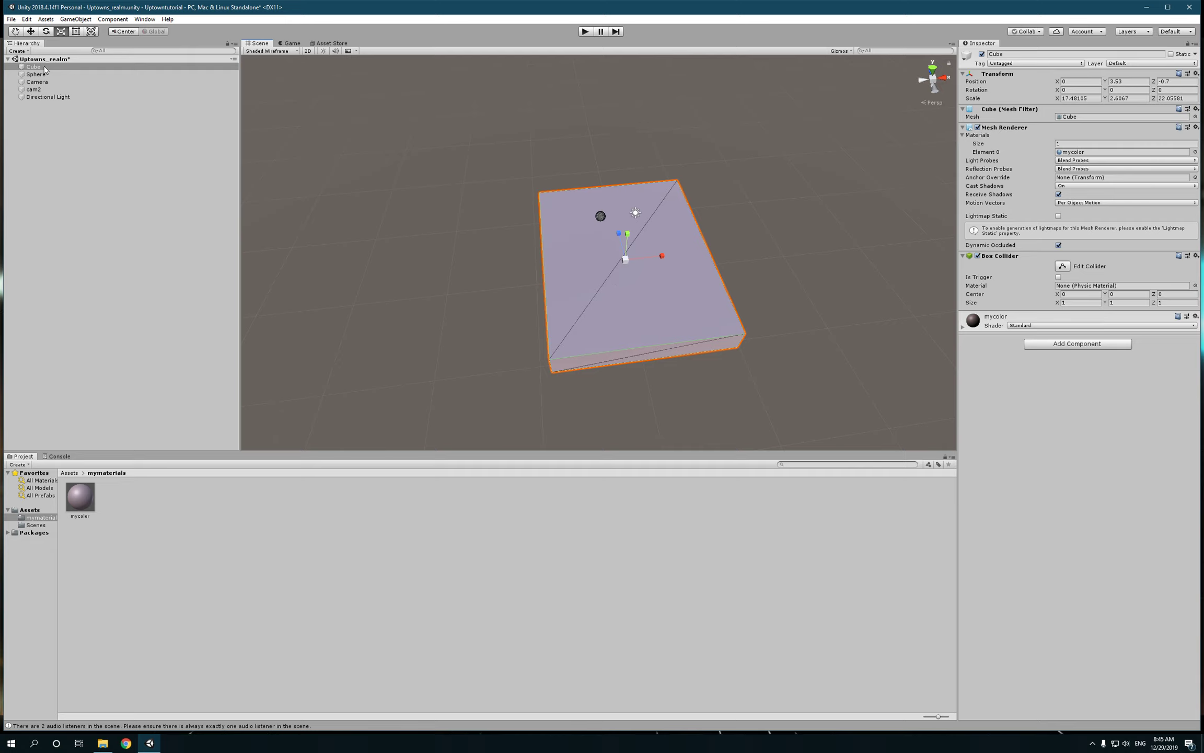
left_click(69, 473)
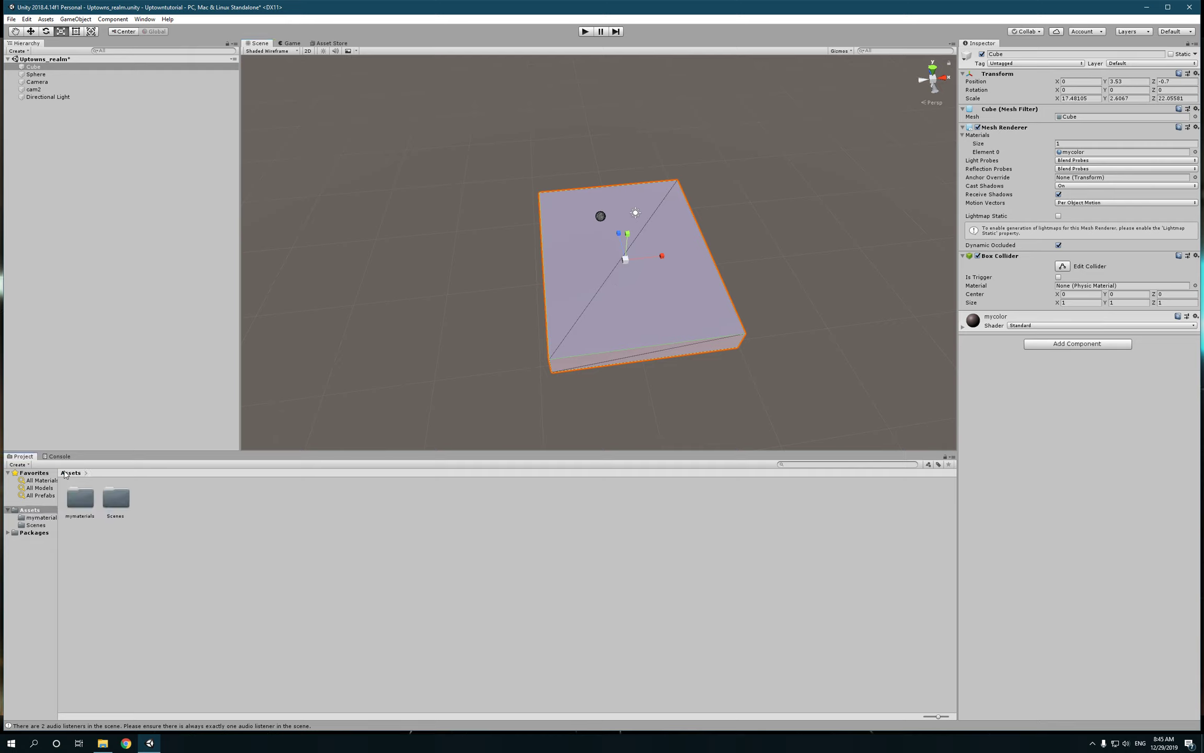
right_click(165, 509)
mouse_move(236, 514)
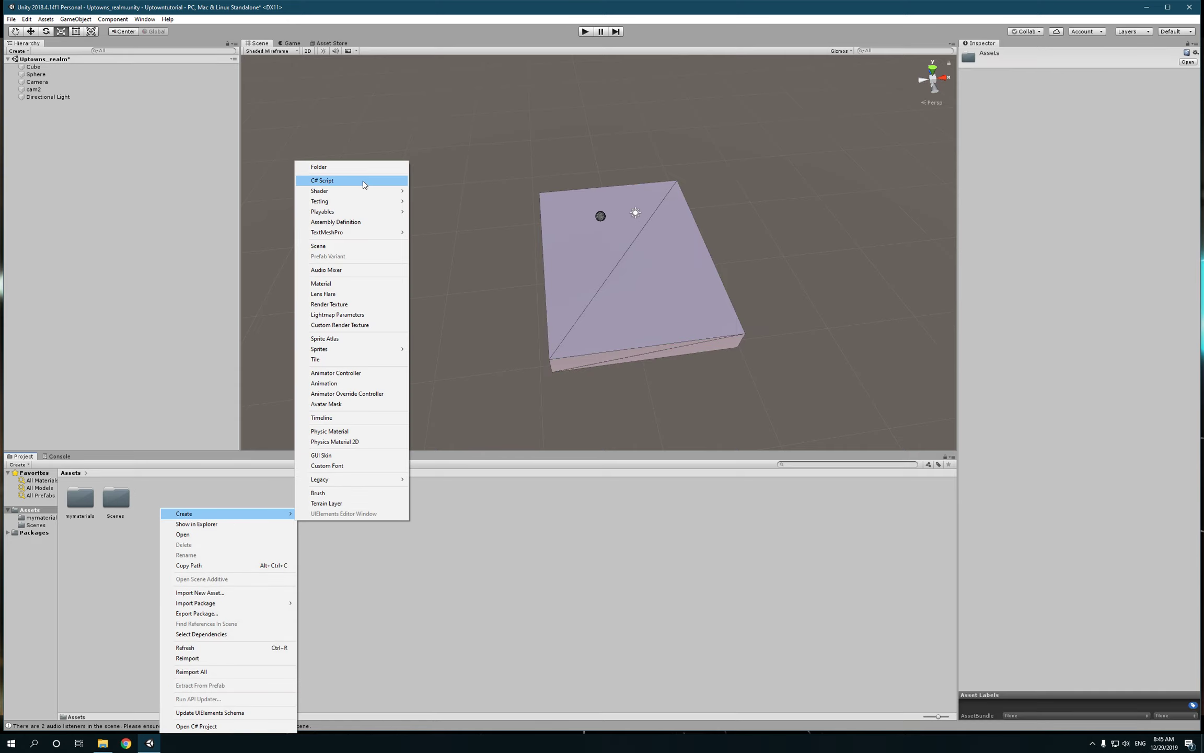
left_click(363, 168)
type("myprefabs")
key("Return")
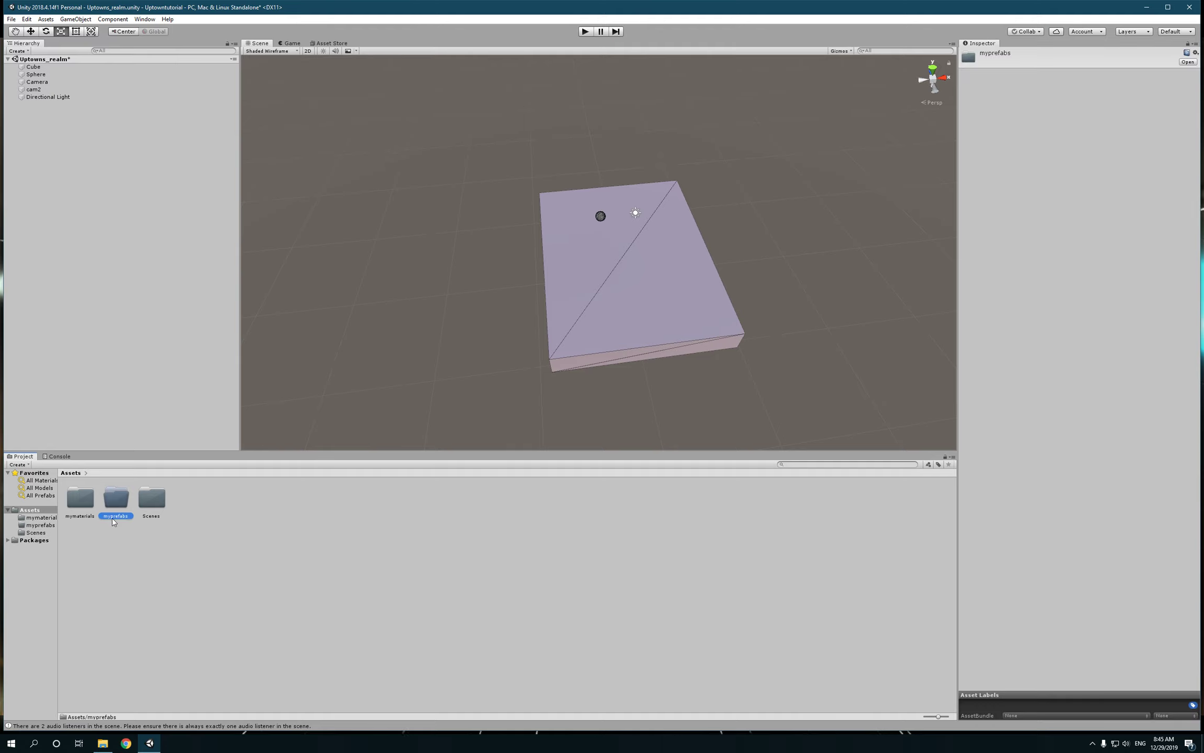
- Make a prefab of the scene's Cube object inside the myprefabs folder
double_click(115, 500)
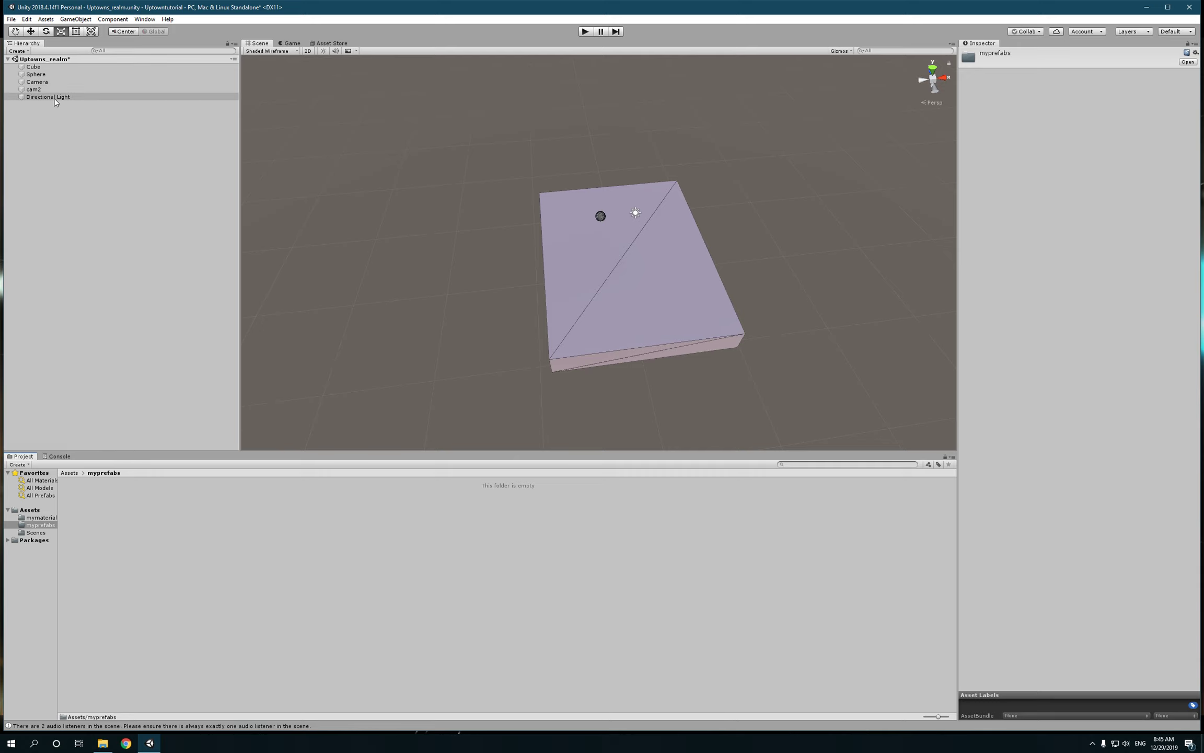
left_click(614, 242)
left_click_drag(51, 67, 155, 549)
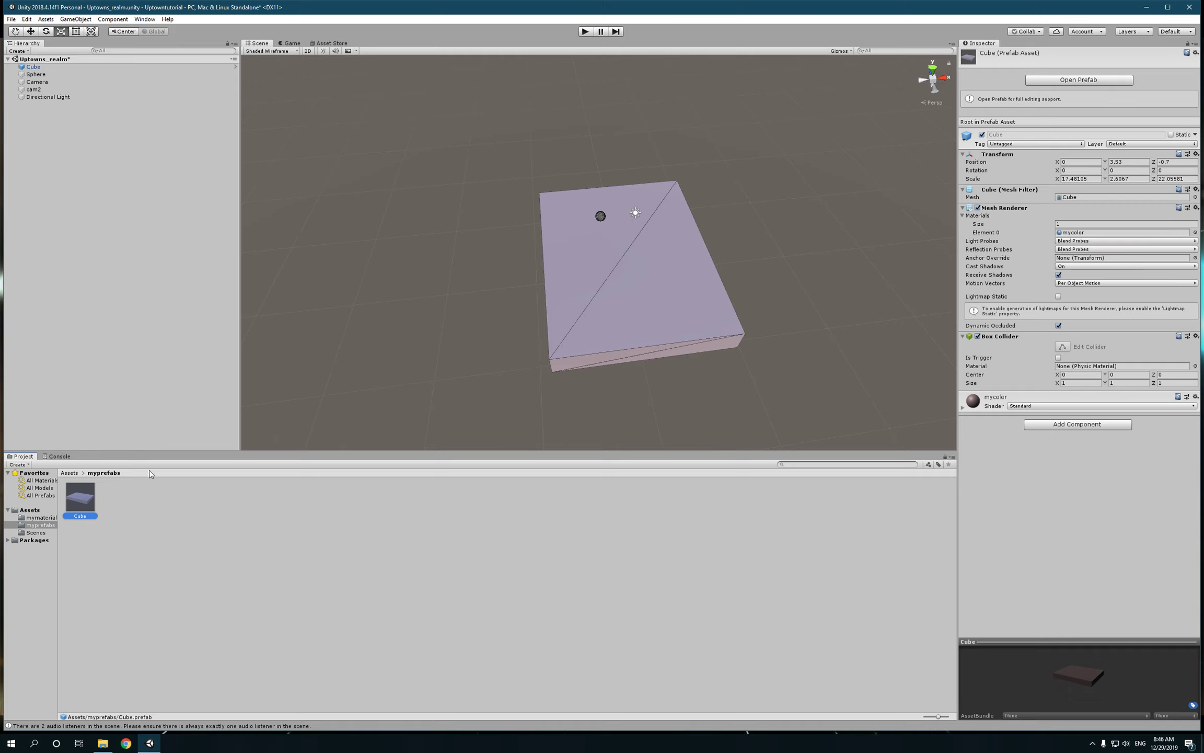
- Delete the cube from the scene and place an instance of the Cube prefab freely in the Scene view
left_click(613, 297)
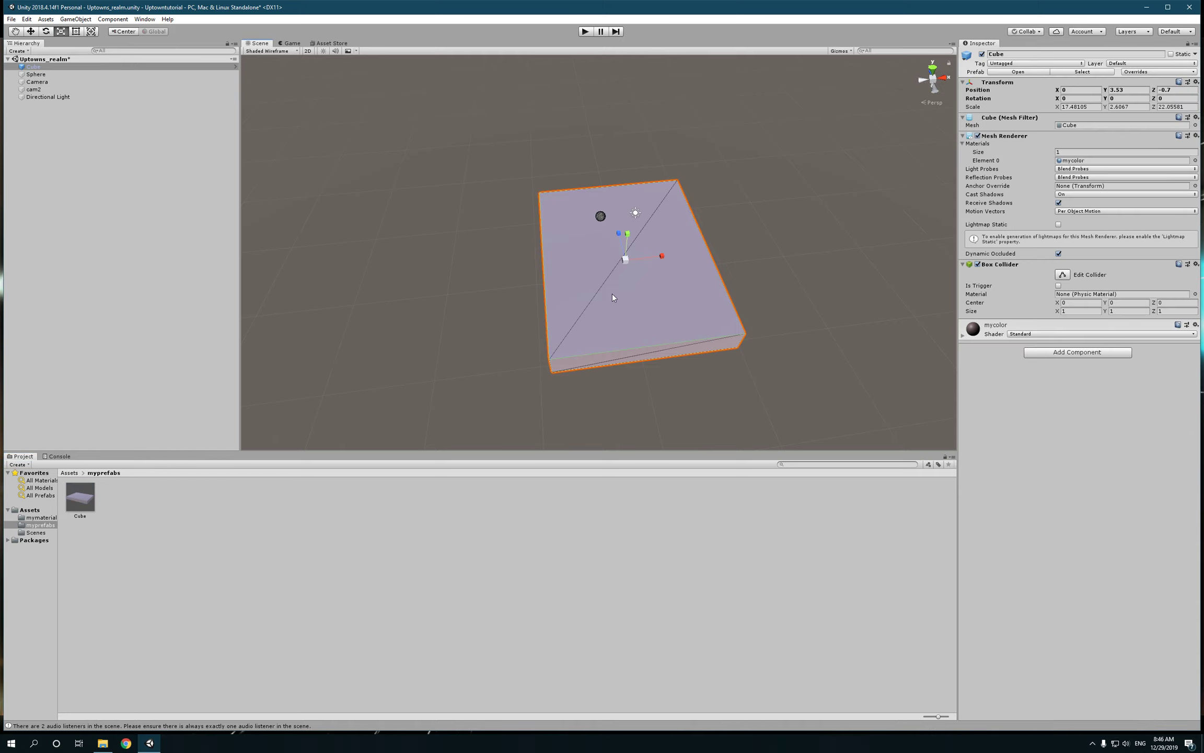
key("Delete")
left_click_drag(80, 497, 517, 279)
scroll(473, 355, "down", 4)
scroll(469, 340, "down", 3)
scroll(560, 302, "up", 2)
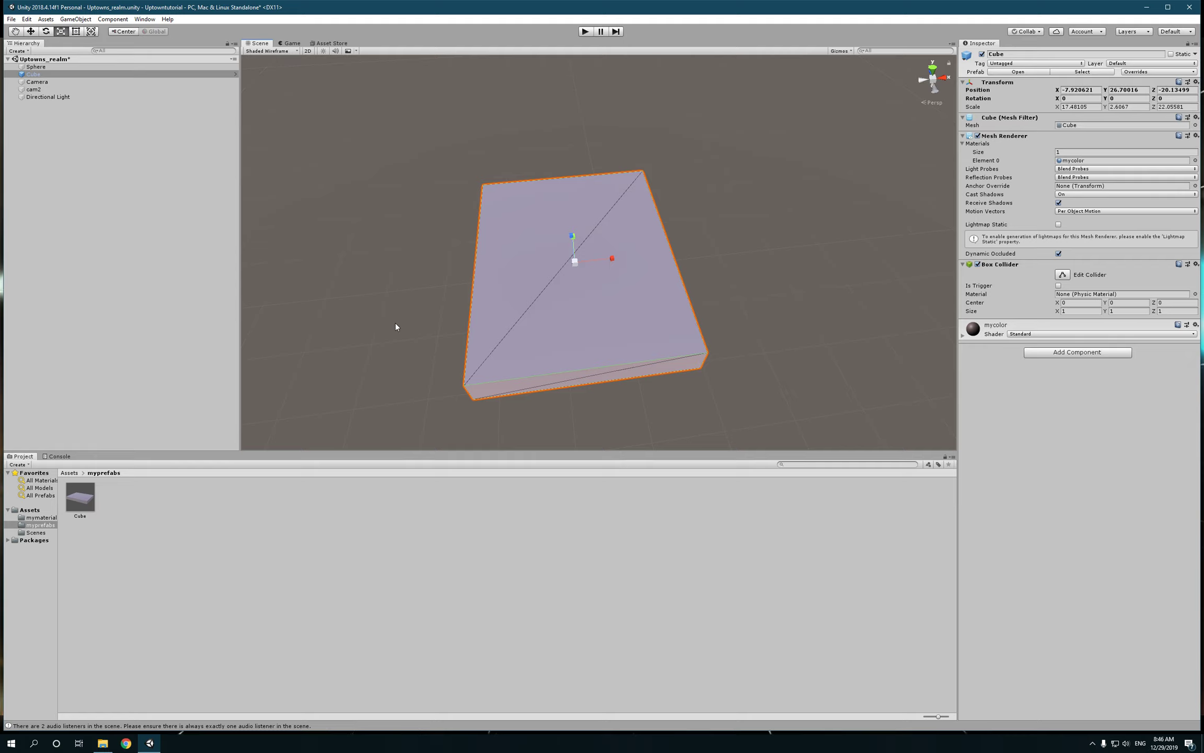
- Delete the cube in the scene and add the Cube prefab directly to the scene hierarchy, at its stored position
key("Delete")
left_click_drag(81, 503, 102, 178)
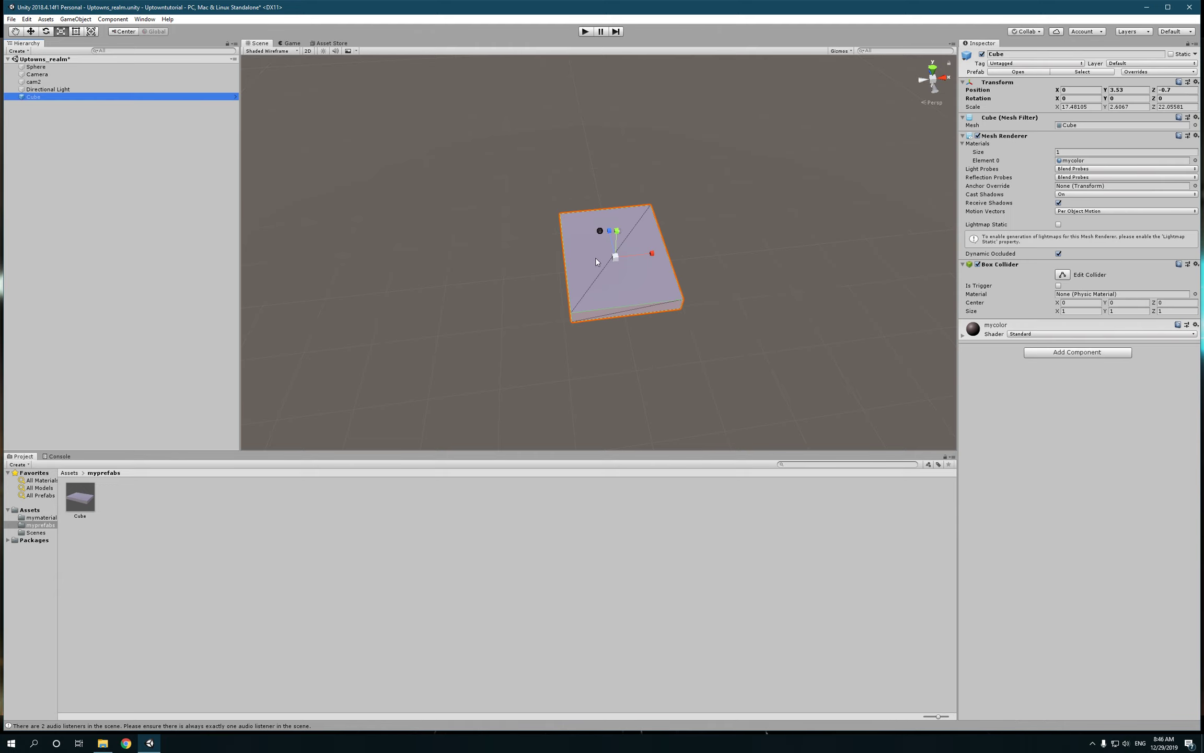
- Duplicate the Cube prefab instance in the scene and rename the copy to cube2
right_click(65, 97)
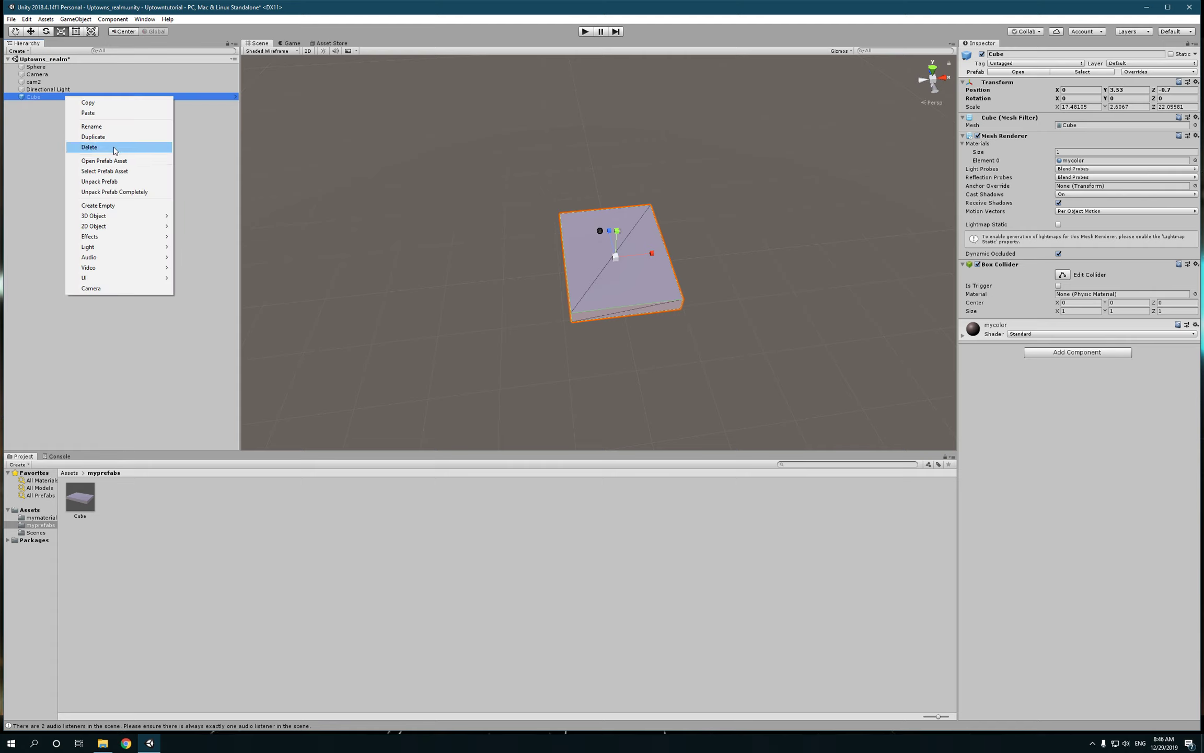
left_click(114, 143)
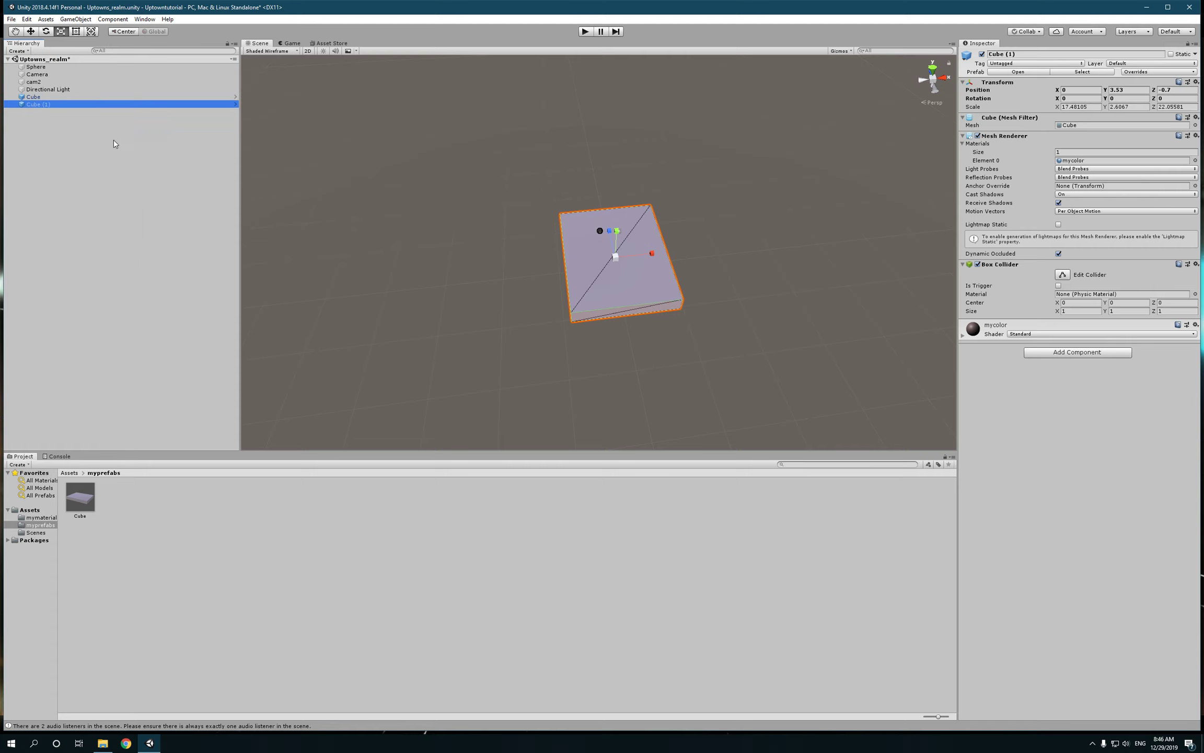
right_click(109, 105)
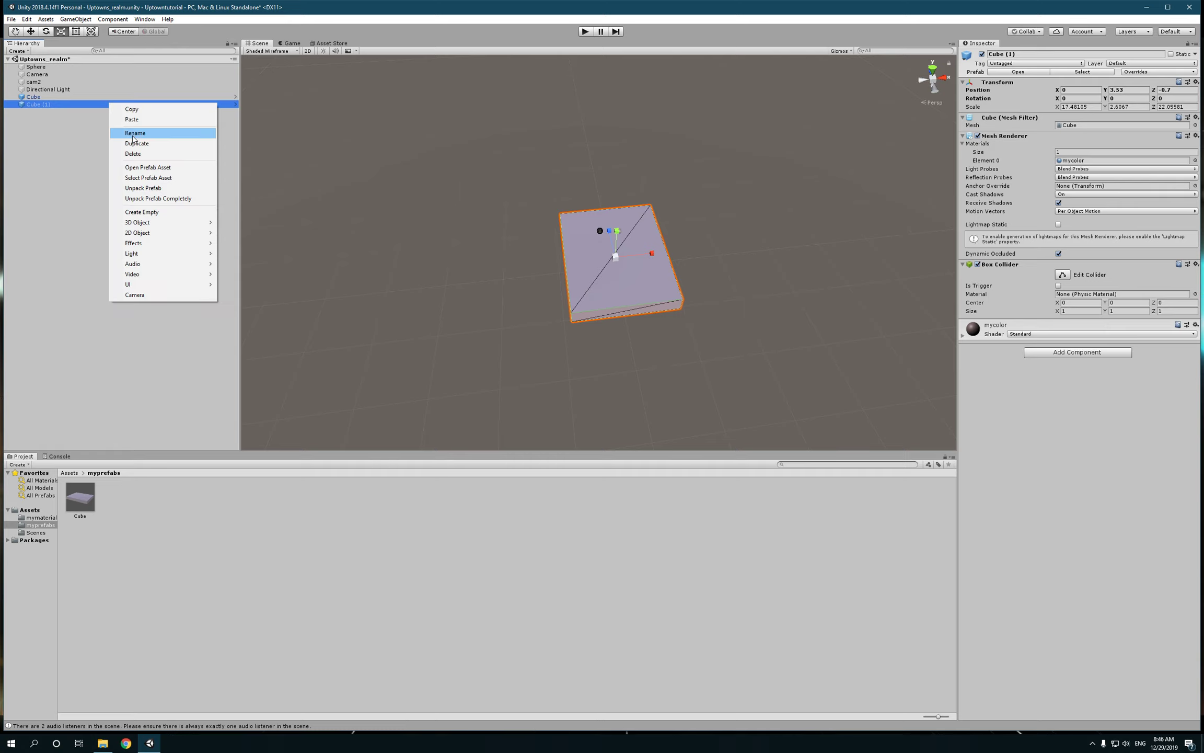
left_click(132, 135)
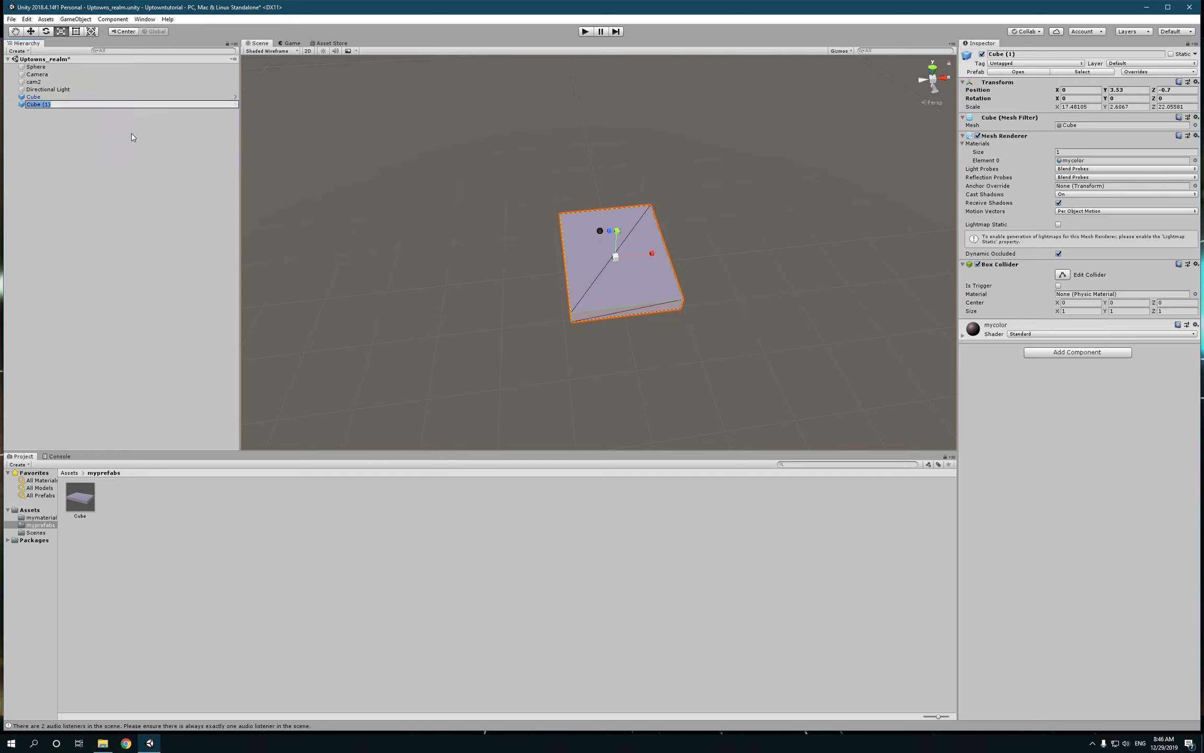
type("cube2")
key("Return")
left_click(132, 136)
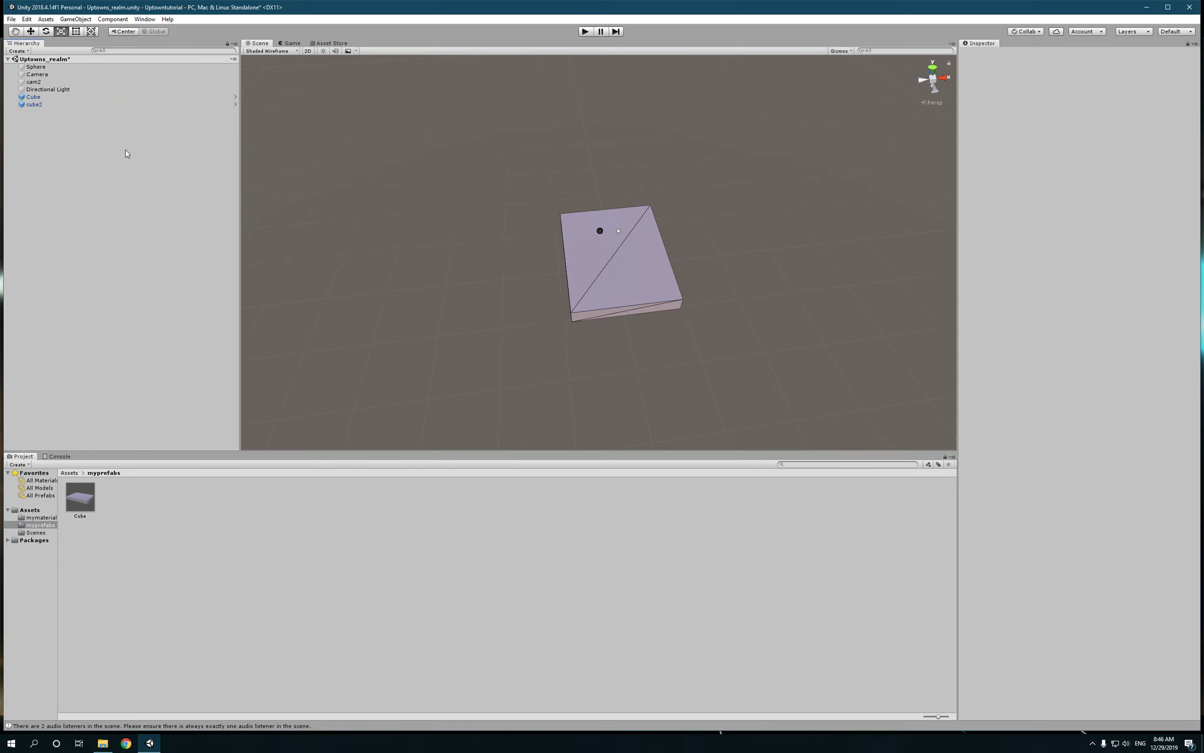
- Compare the two cube instances with the prefab asset, and delete cube2 from the scene
left_click(90, 104)
left_click(87, 98)
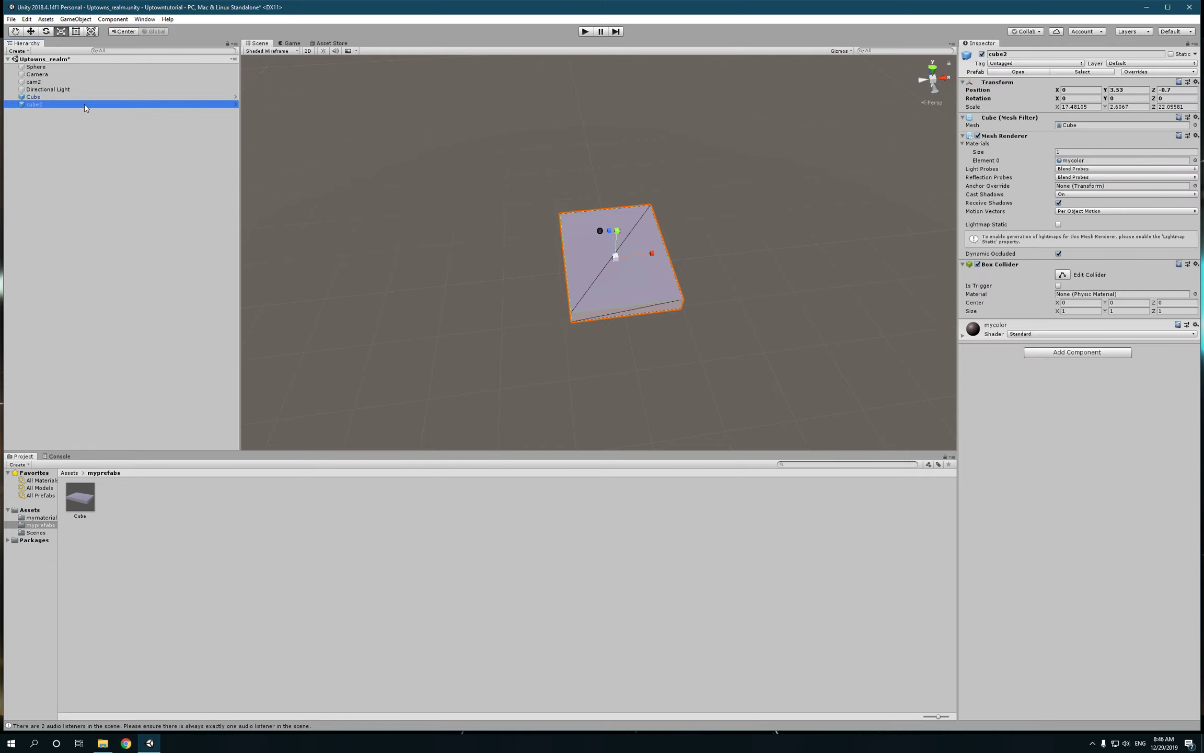
left_click(82, 505)
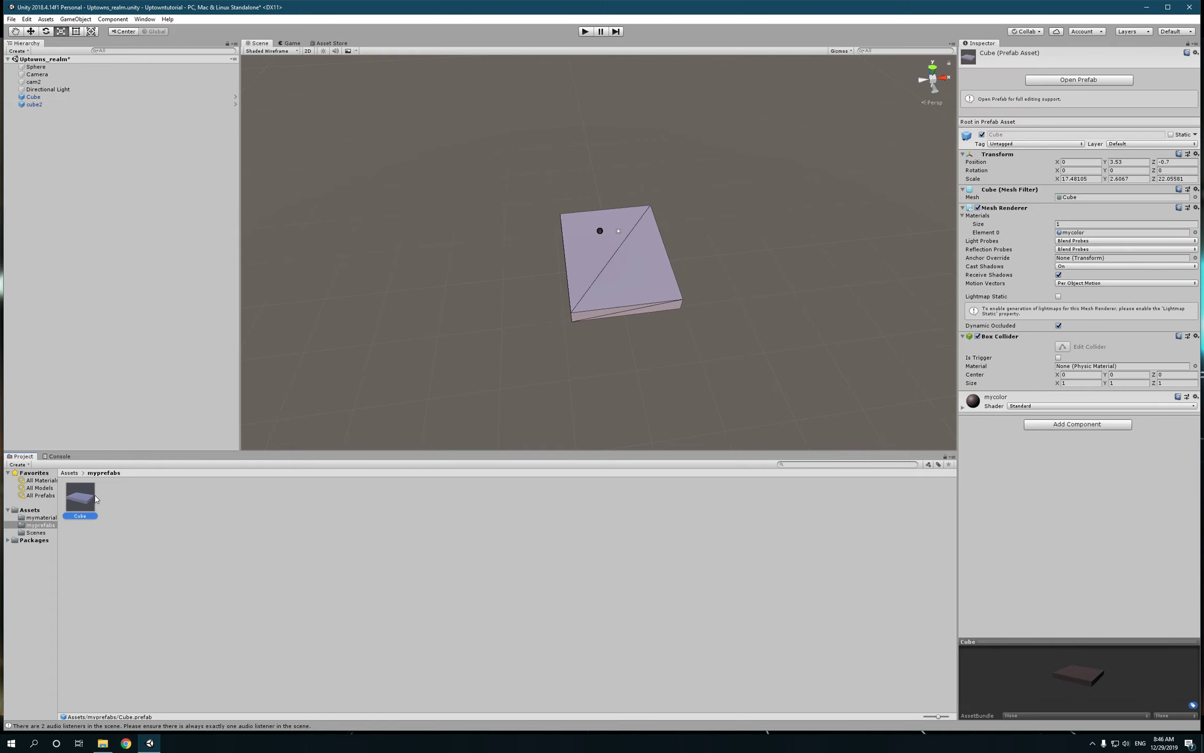
left_click(623, 278)
key("Delete")
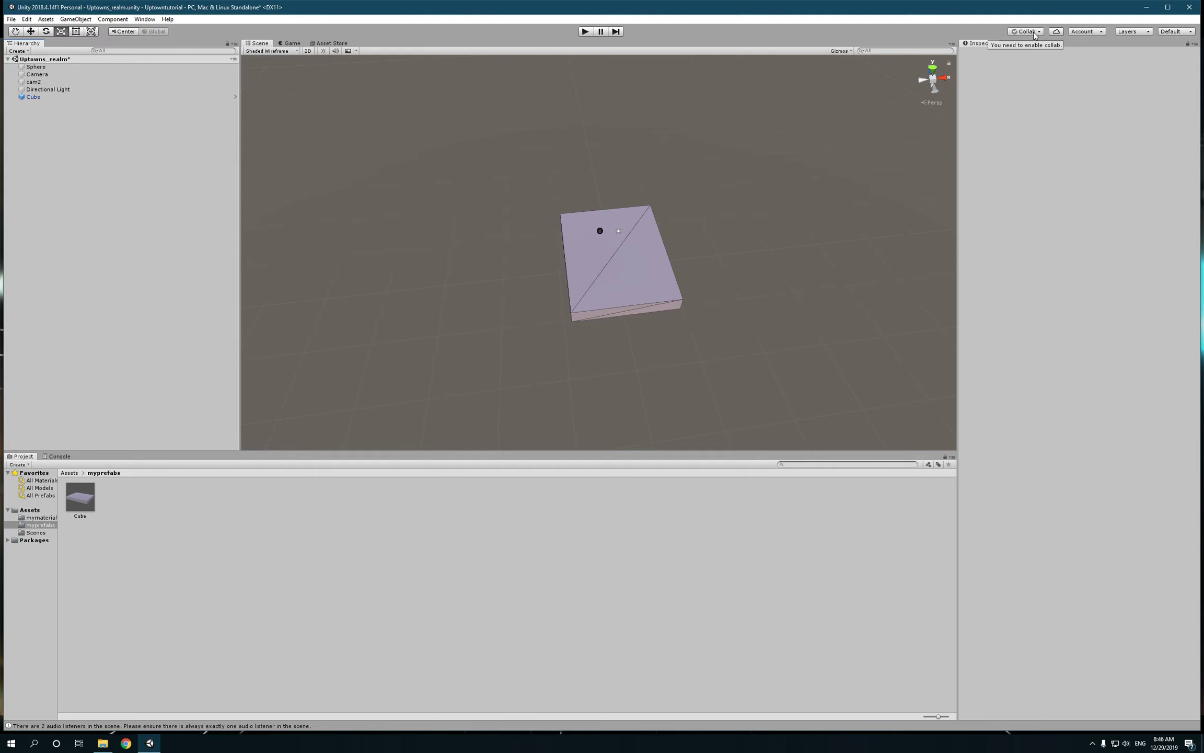
left_click(1087, 32)
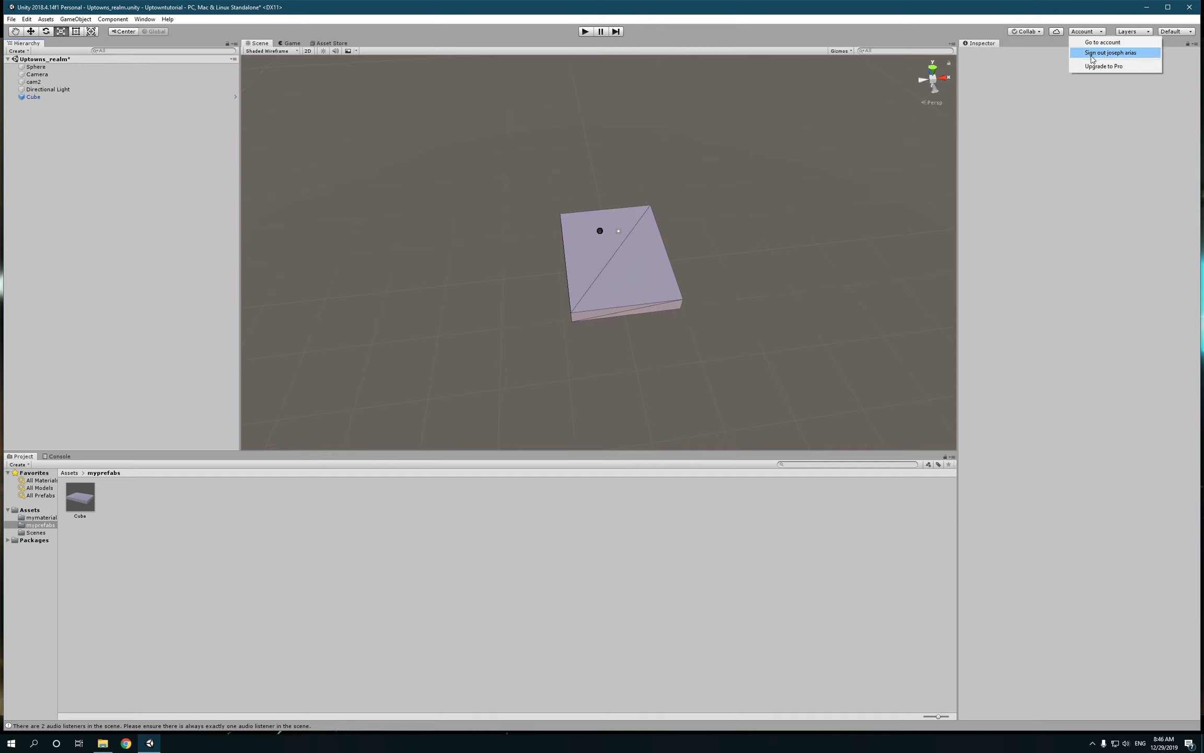
left_click(1133, 33)
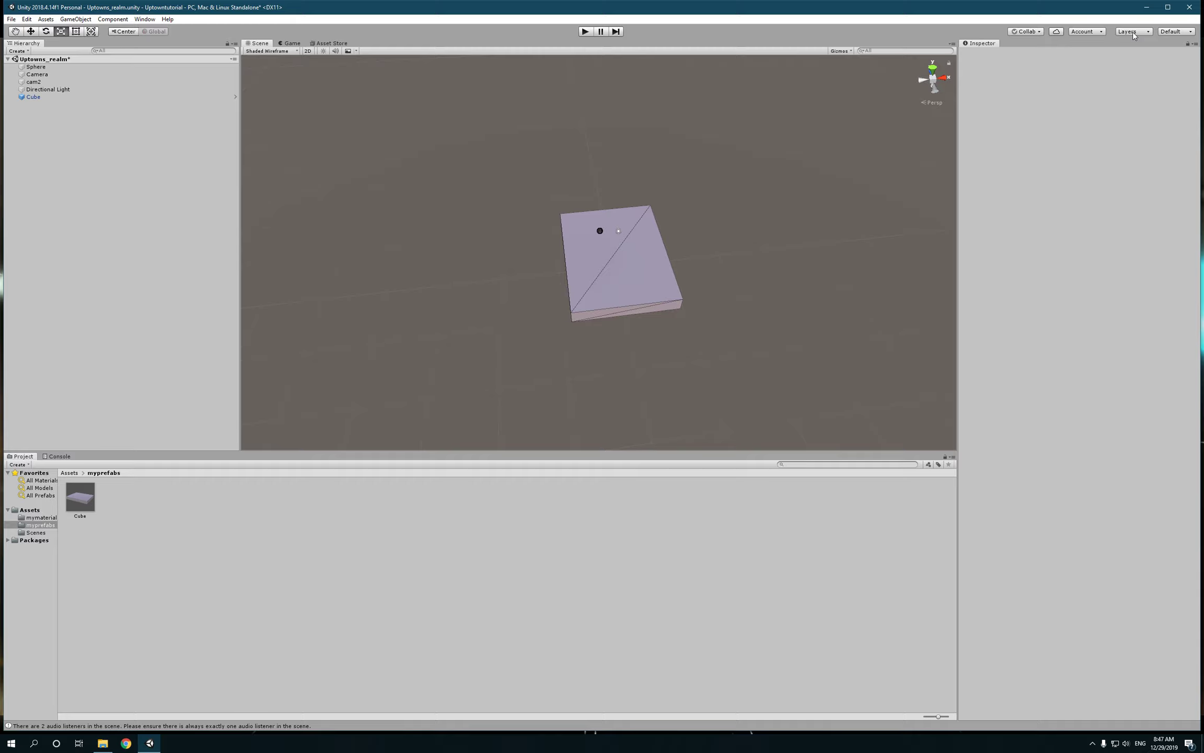
left_click(1134, 32)
left_click(1134, 34)
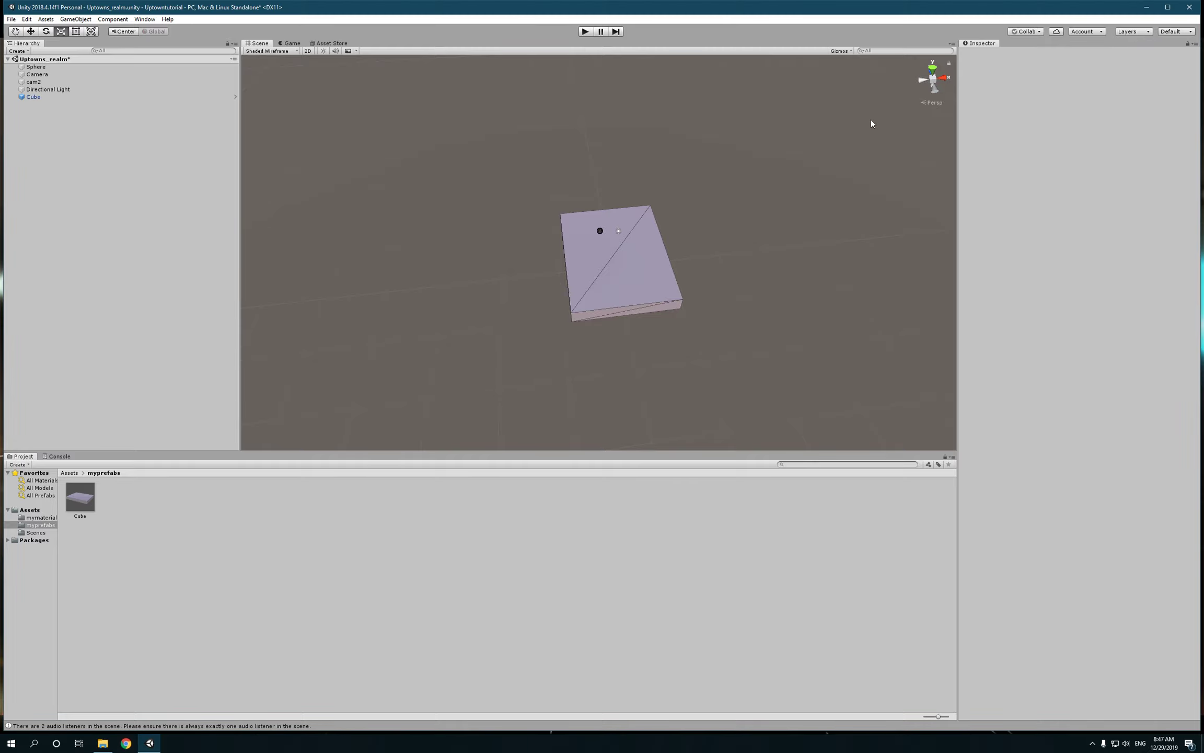